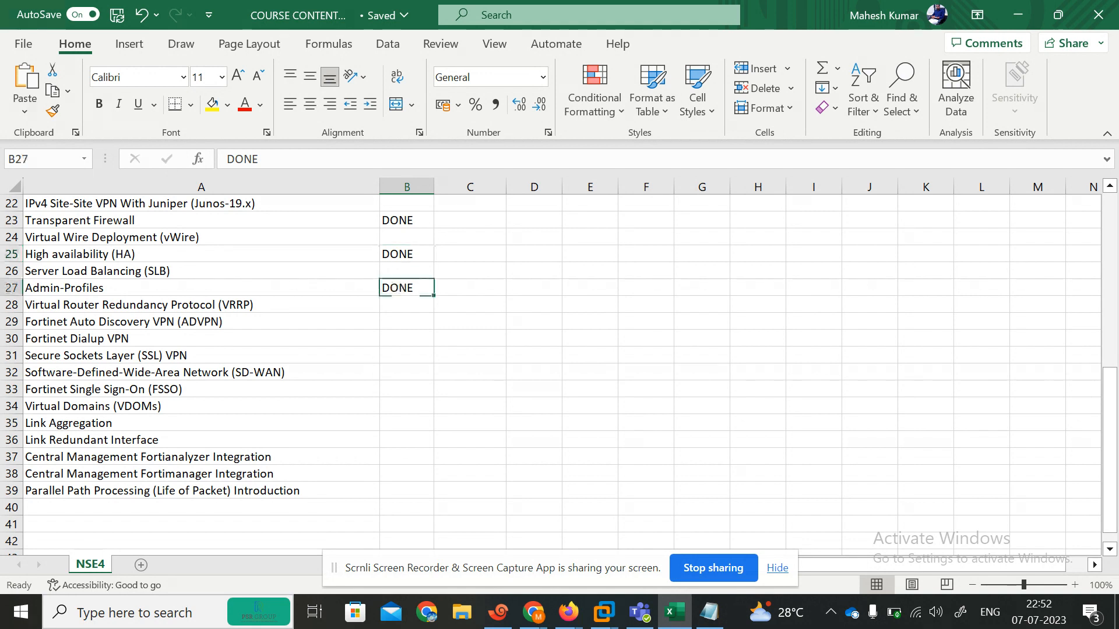
# Step: Review the Server Load Balancing row of the checklist, then return to the EVE lab topology
pyautogui.click(399, 276)
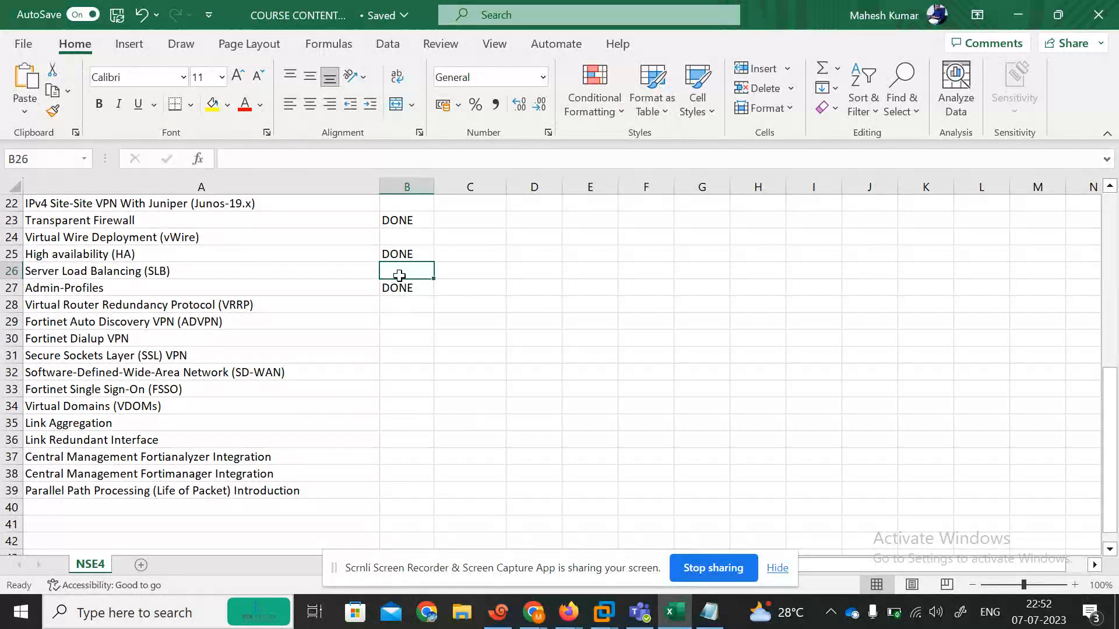
pyautogui.press('Left')
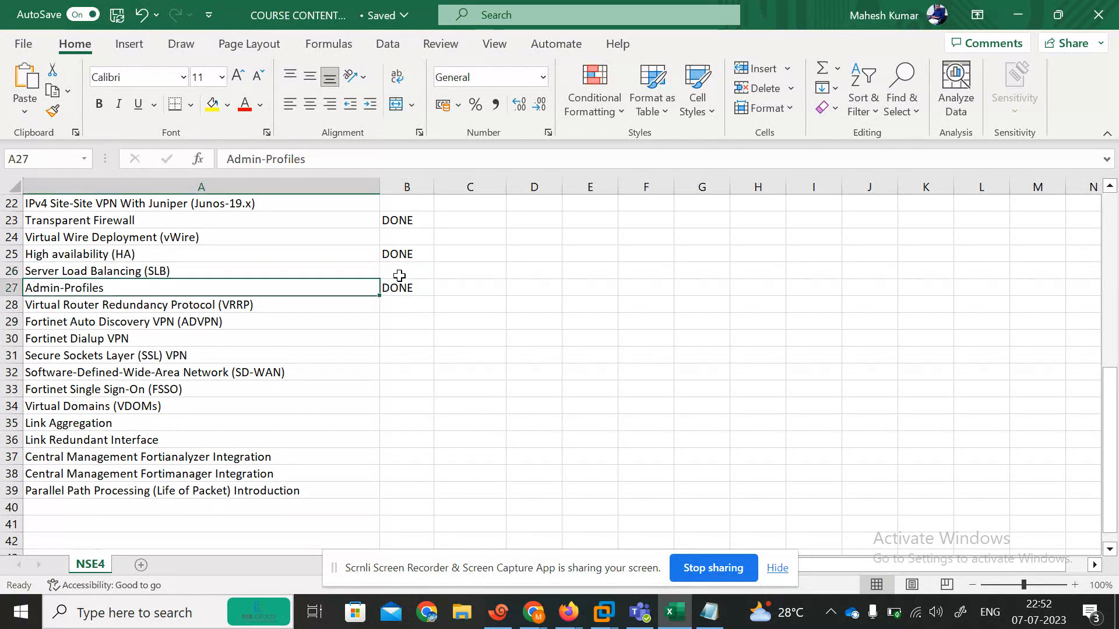
pyautogui.press('Down')
pyautogui.press('Right')
pyautogui.press('Up')
pyautogui.press('Up')
pyautogui.press('Up')
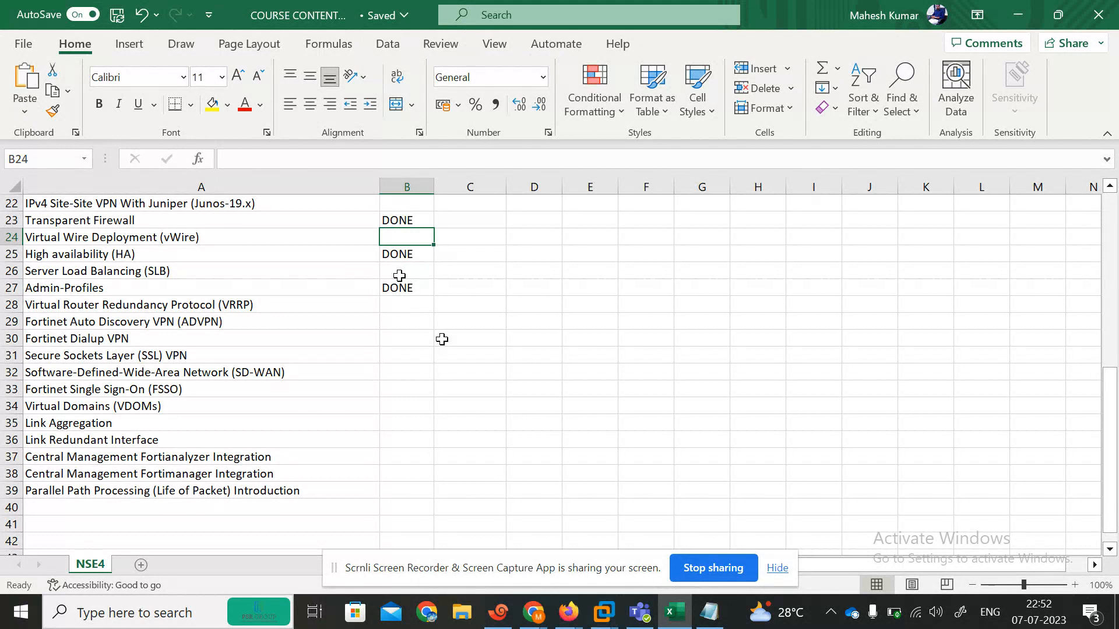
pyautogui.click(566, 619)
pyautogui.click(458, 493)
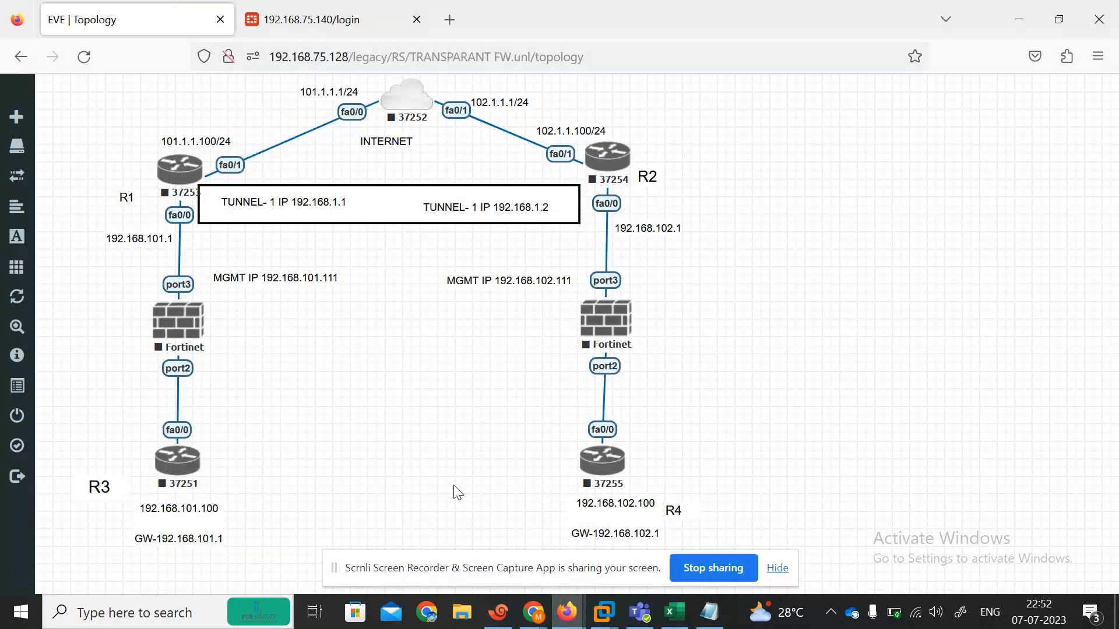
# Step: Delete the left MGMT IP label and place a duplicate of the right label beside the left firewall
pyautogui.rightClick(270, 279)
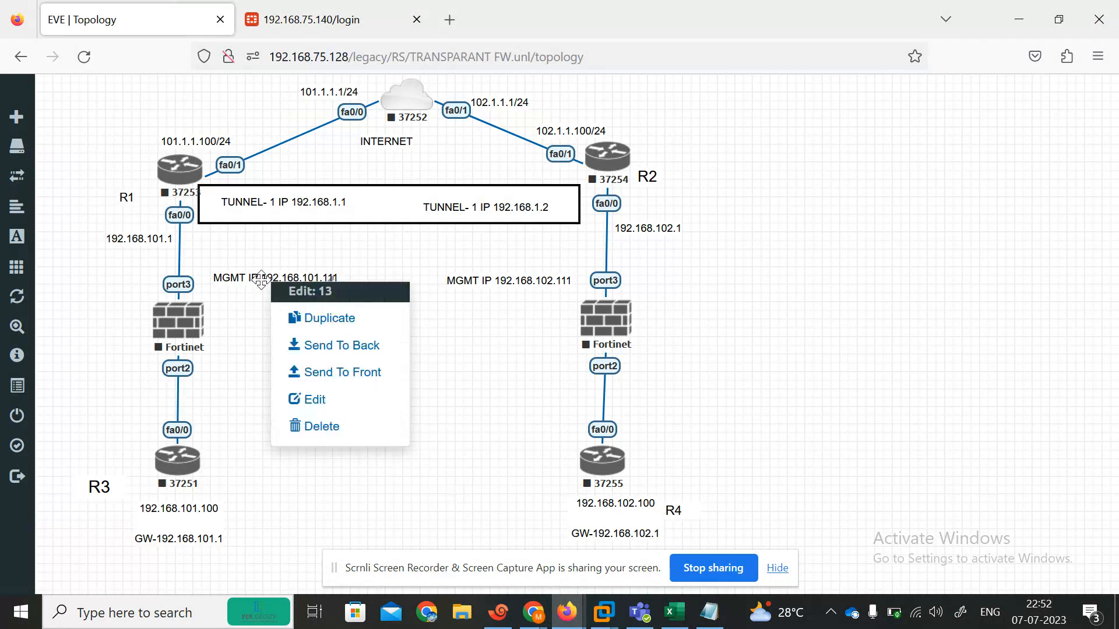
pyautogui.click(343, 428)
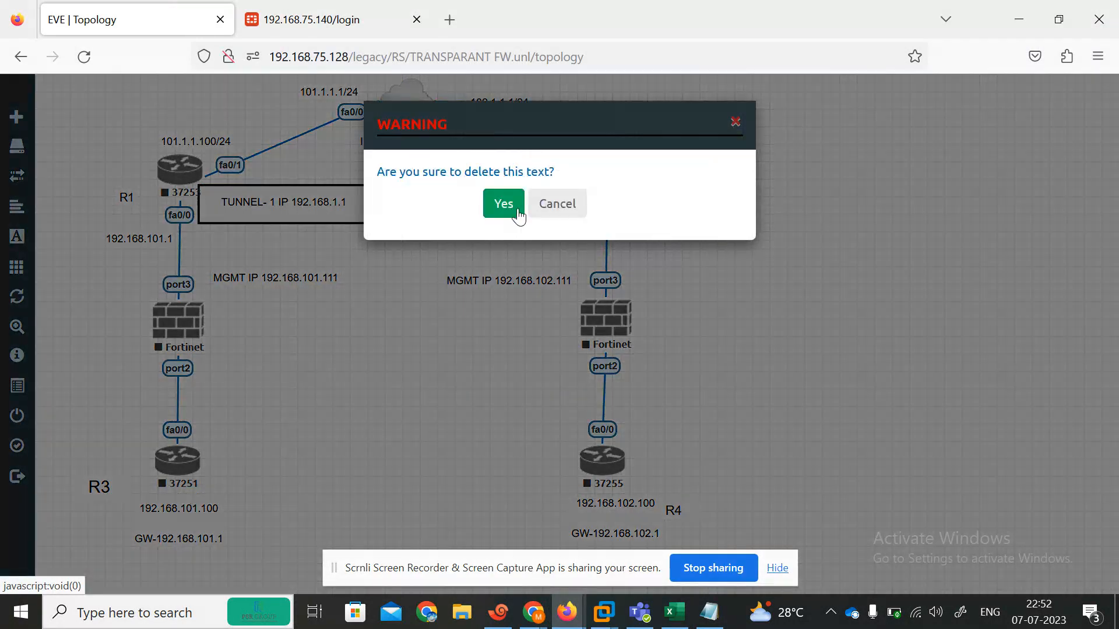
pyautogui.click(504, 204)
pyautogui.rightClick(493, 282)
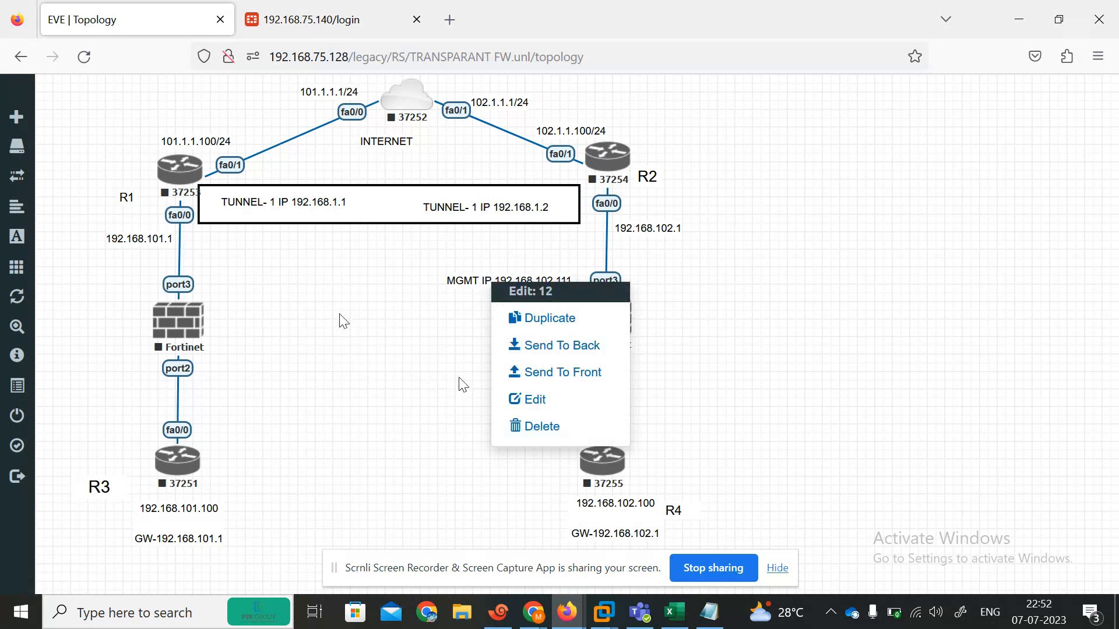
pyautogui.click(434, 373)
pyautogui.rightClick(494, 281)
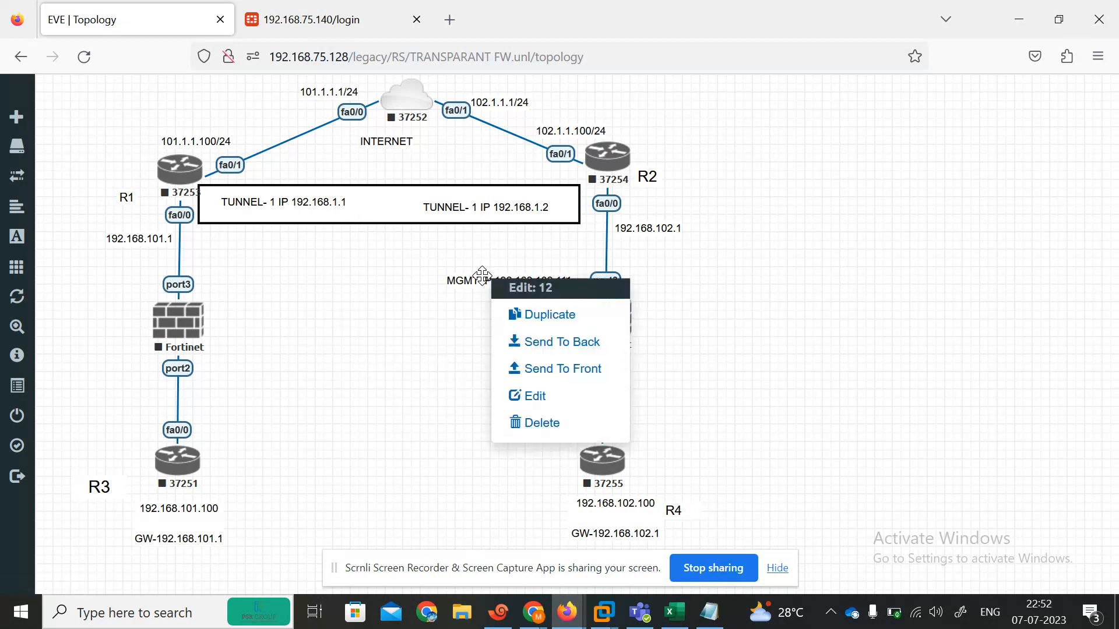
pyautogui.click(531, 318)
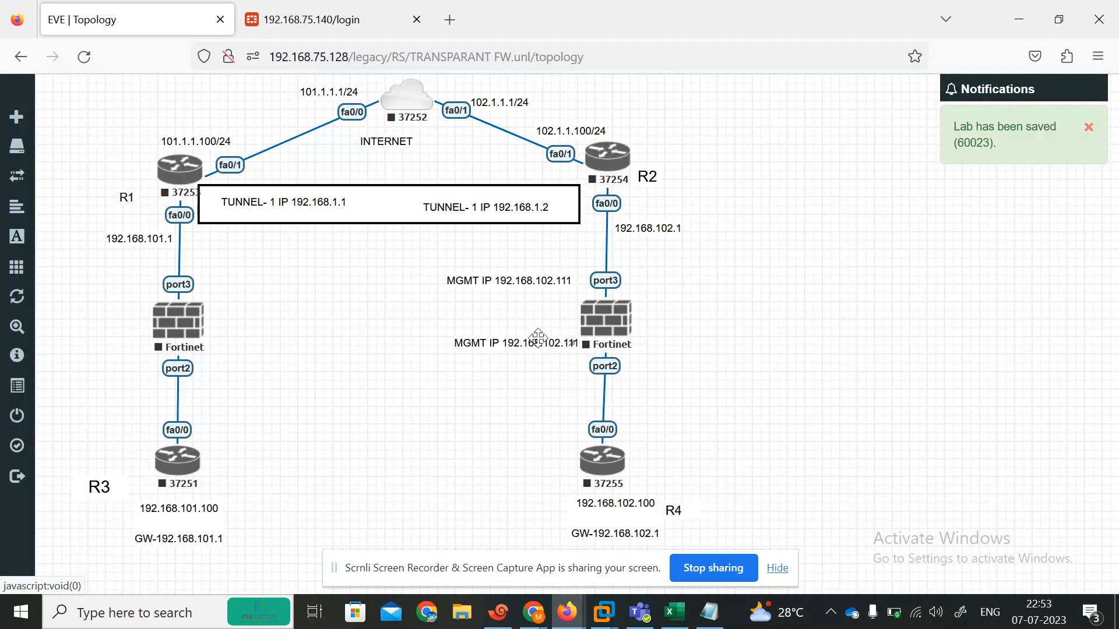
pyautogui.moveTo(307, 263); pyautogui.dragTo(281, 272)
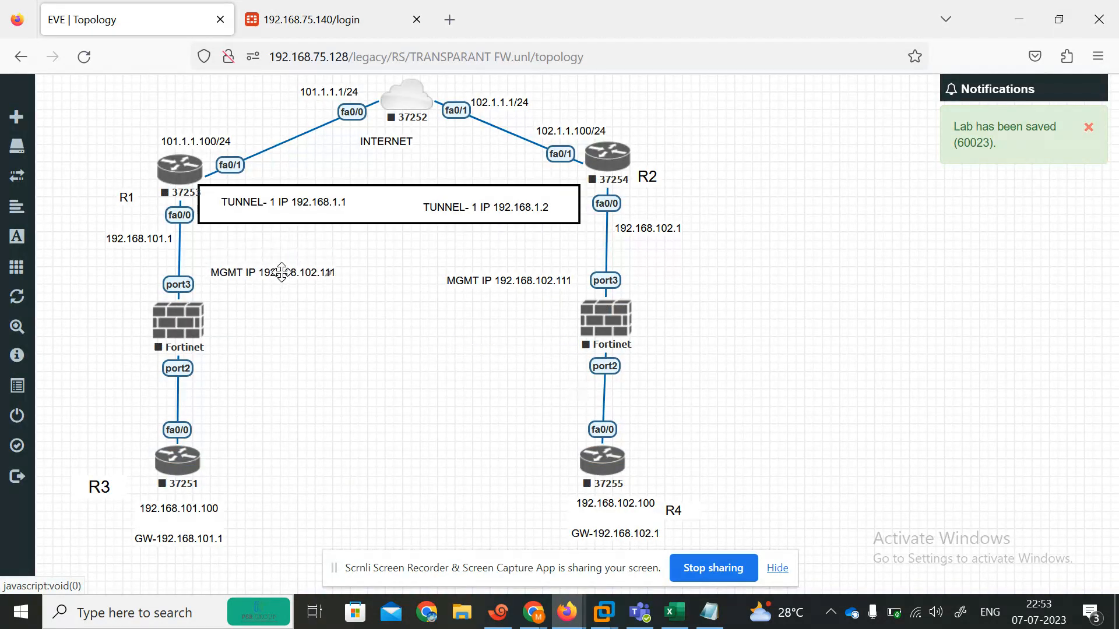
# Step: Change the copied label's text to MGMT IP 192.168.101.111
pyautogui.doubleClick(283, 272)
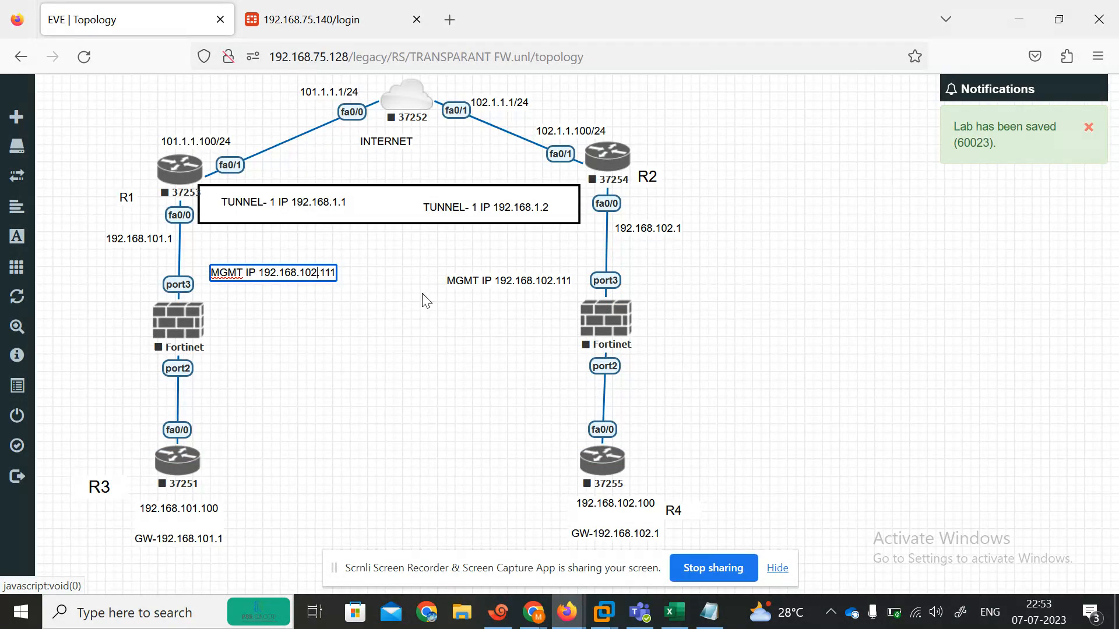
pyautogui.press('BackSpace')
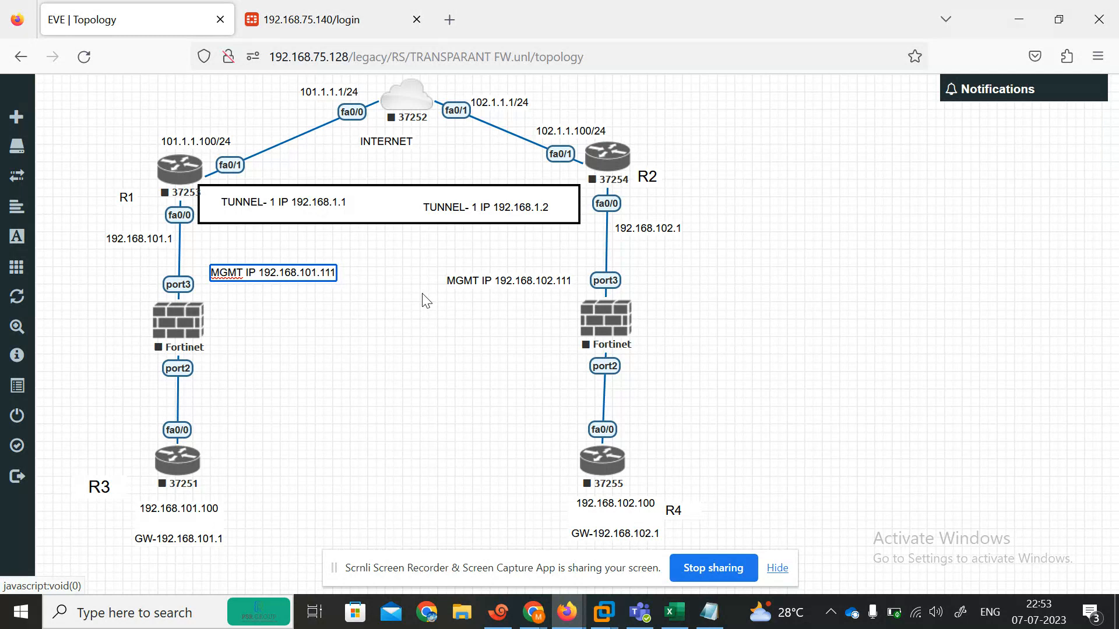
pyautogui.write('1')
pyautogui.click(423, 423)
# Step: Bring up the sidebar's lab-wide actions list
pyautogui.moveTo(17, 198)
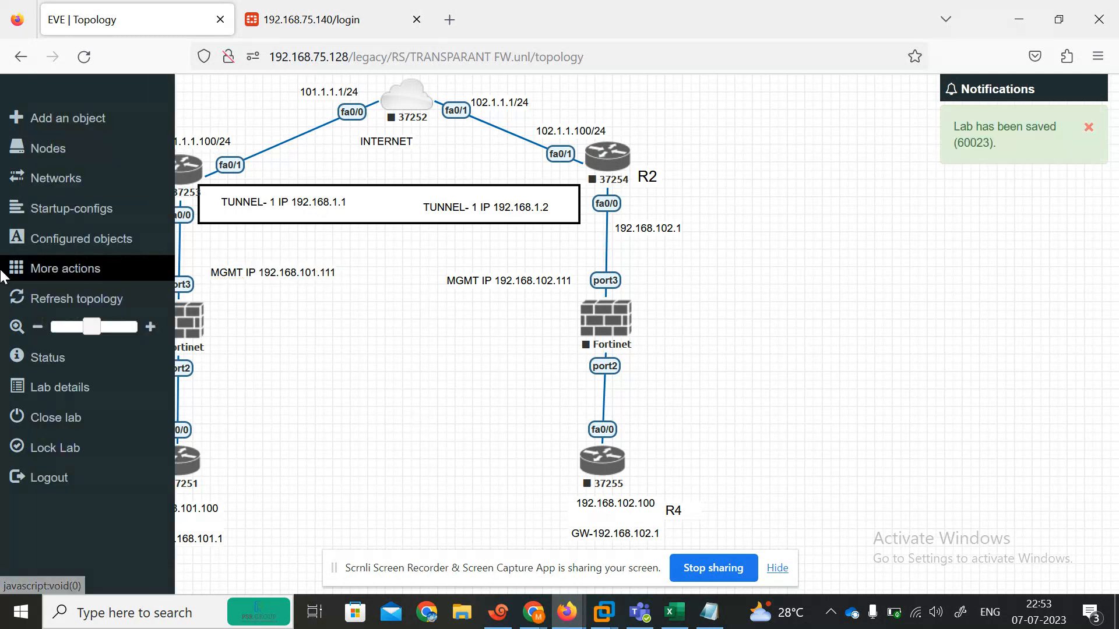
pyautogui.click(38, 271)
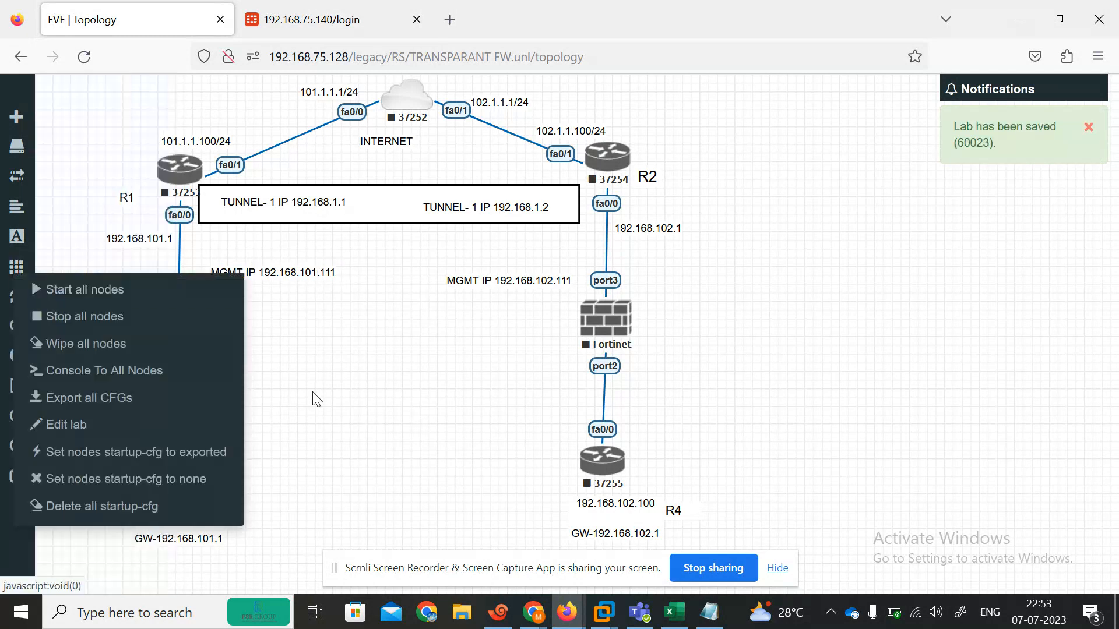
pyautogui.click(314, 413)
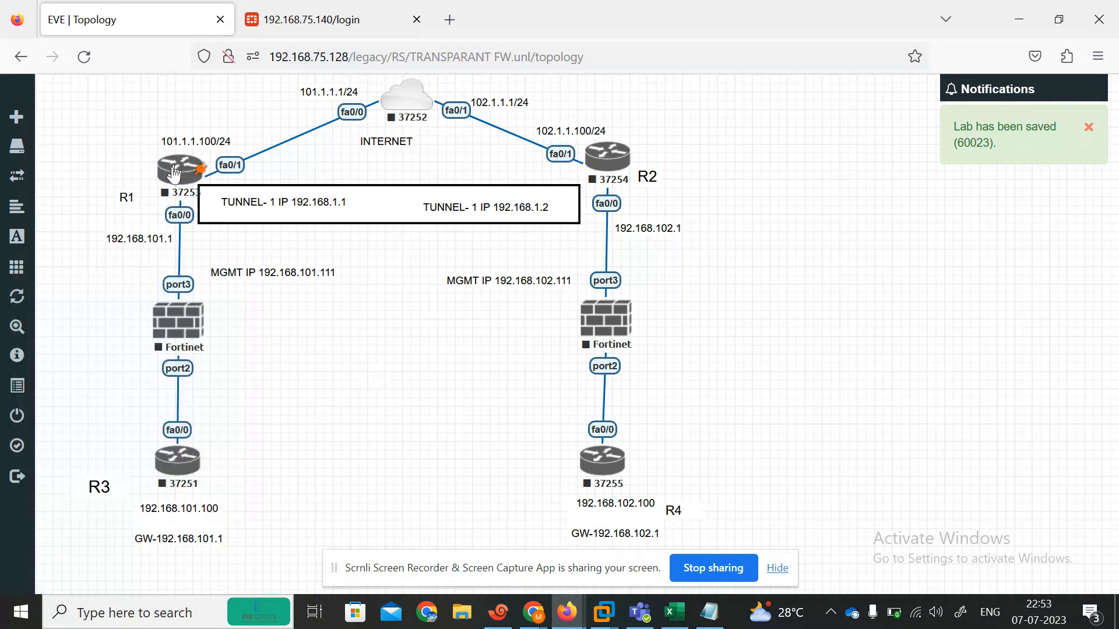
pyautogui.moveTo(17, 245)
pyautogui.click(82, 263)
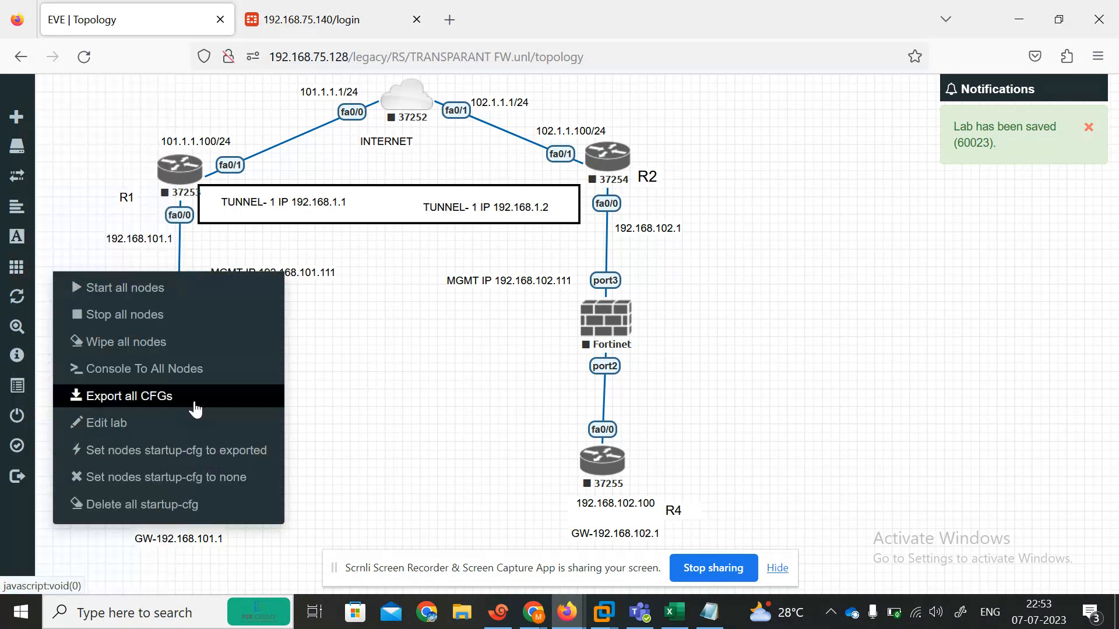
# Step: Add a Cloud0 network named Net and place it between the firewalls
pyautogui.click(419, 396)
pyautogui.rightClick(420, 394)
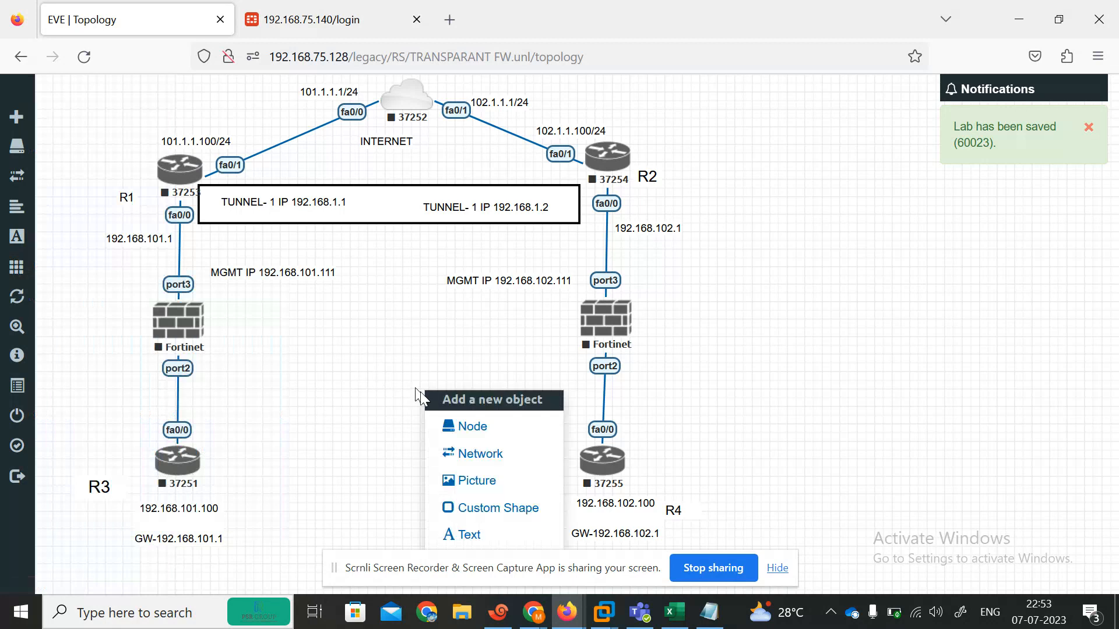
pyautogui.click(470, 454)
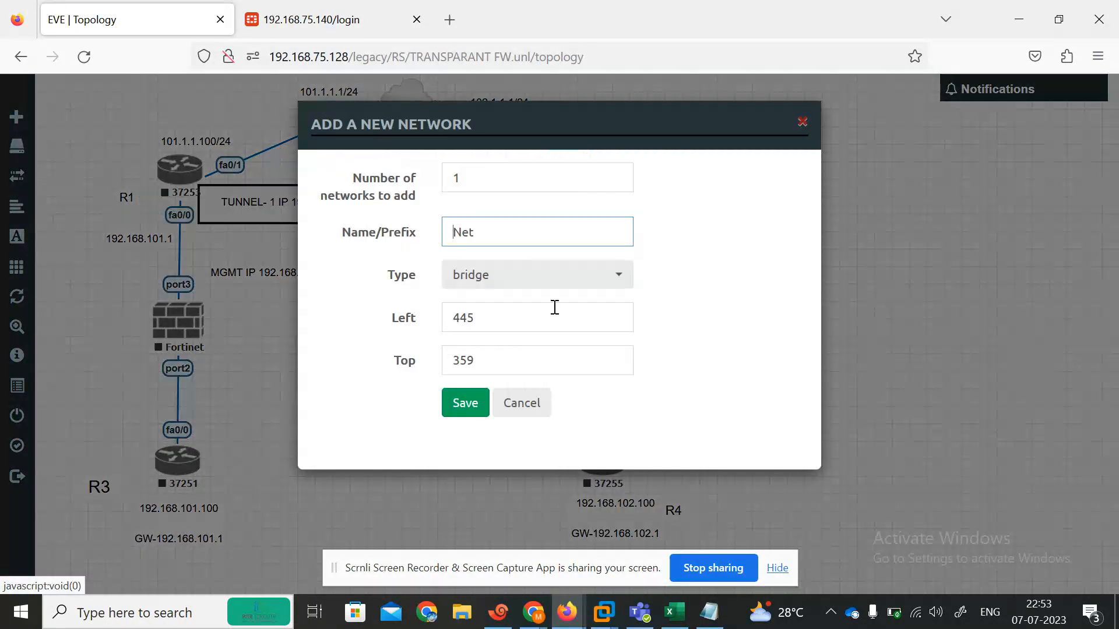
pyautogui.click(524, 275)
pyautogui.click(485, 370)
pyautogui.click(461, 407)
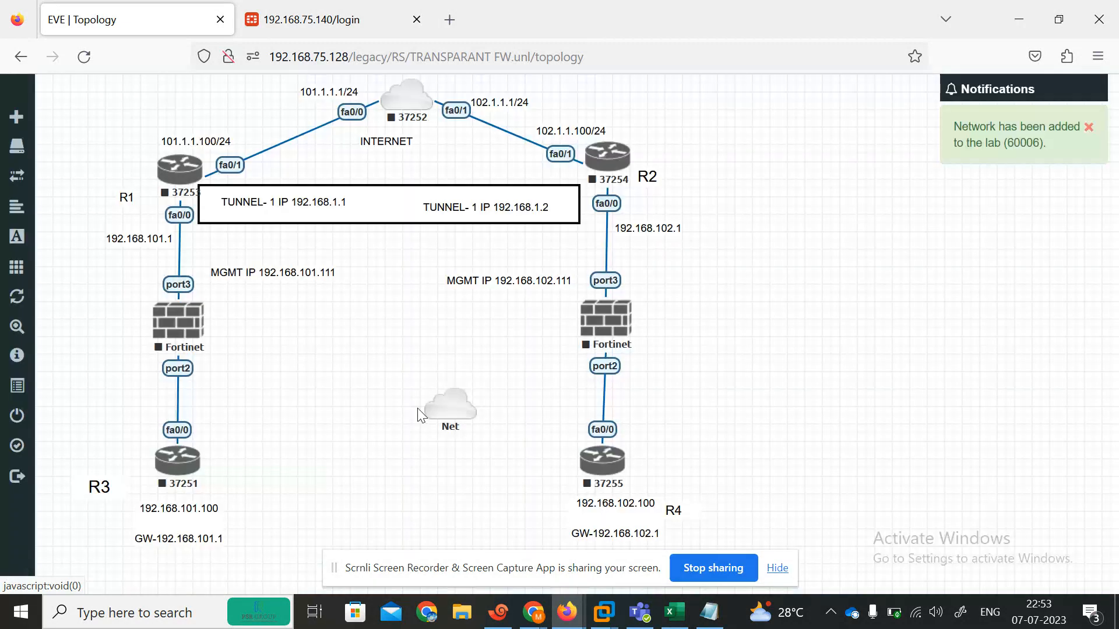
pyautogui.moveTo(449, 406); pyautogui.dragTo(198, 323)
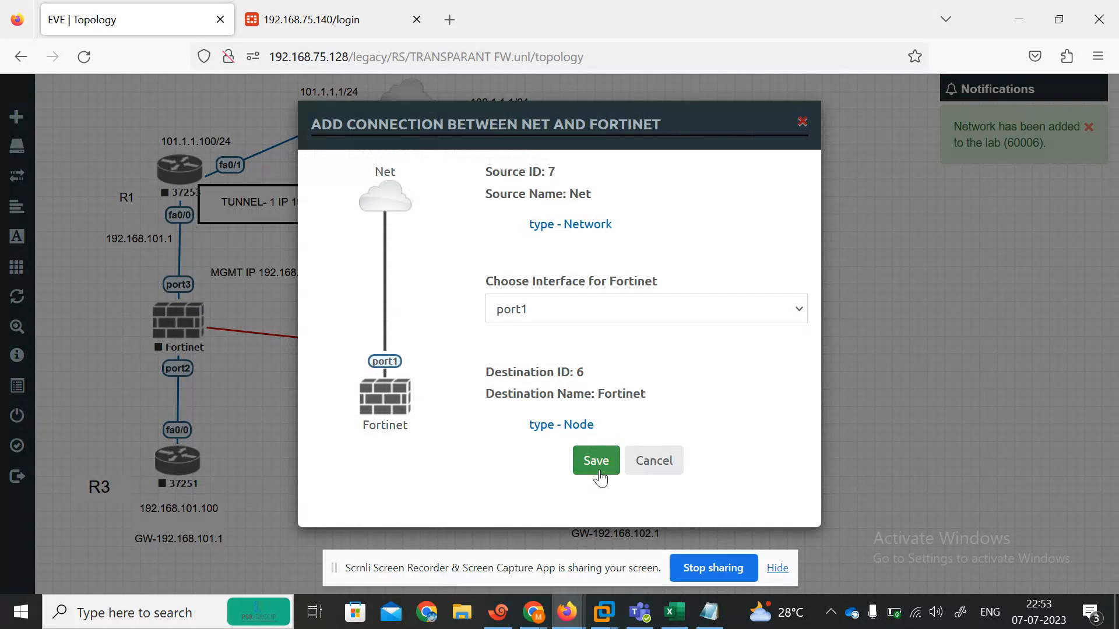
# Step: Link Net to port1 on the left and right Fortinet firewalls
pyautogui.click(596, 461)
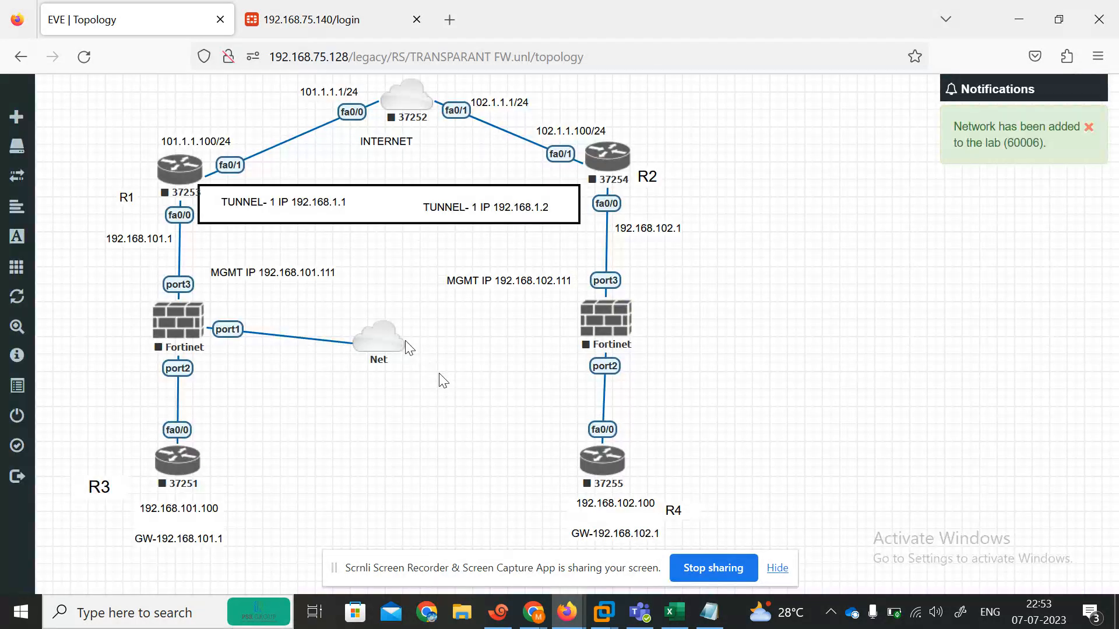
pyautogui.moveTo(401, 336); pyautogui.dragTo(596, 326)
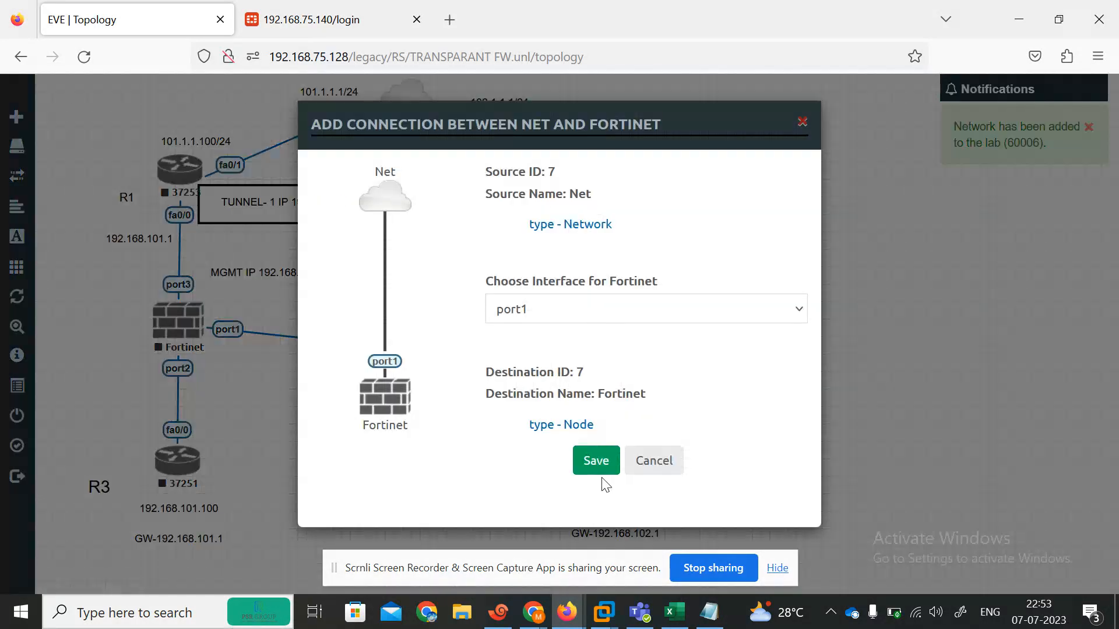
pyautogui.click(590, 471)
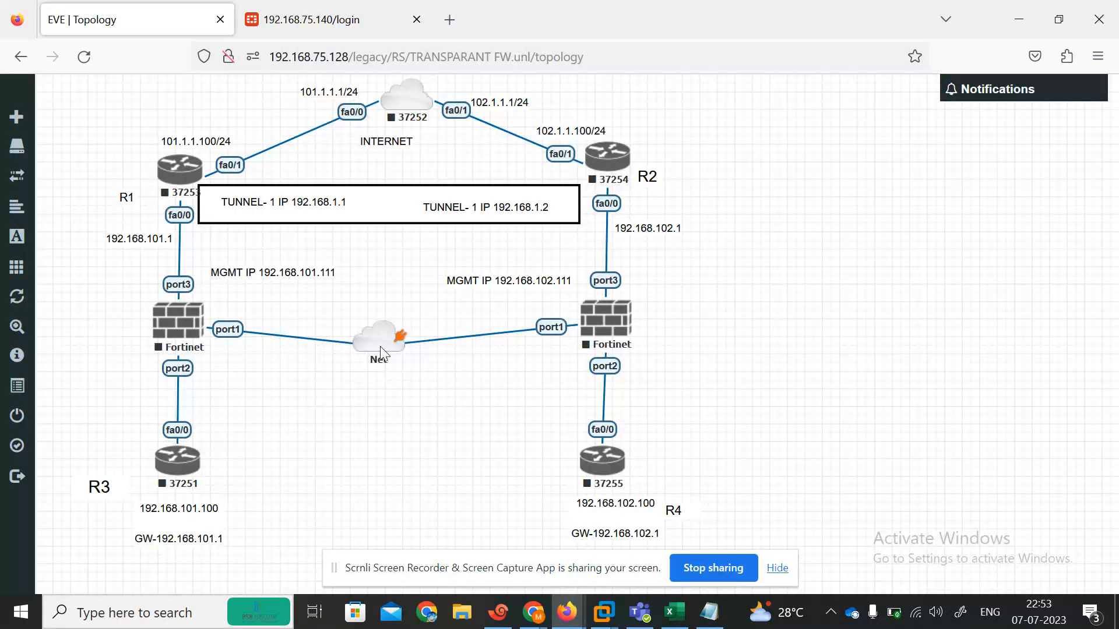
pyautogui.moveTo(400, 343); pyautogui.dragTo(393, 336)
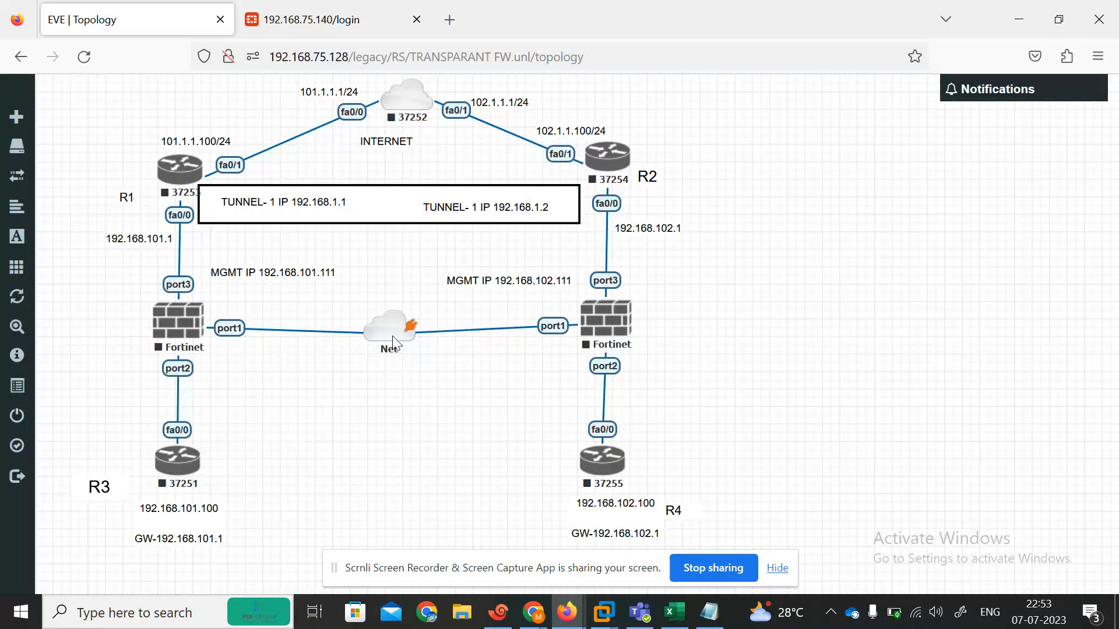
# Step: Choose Start all nodes from the lab-wide actions menu
pyautogui.rightClick(171, 466)
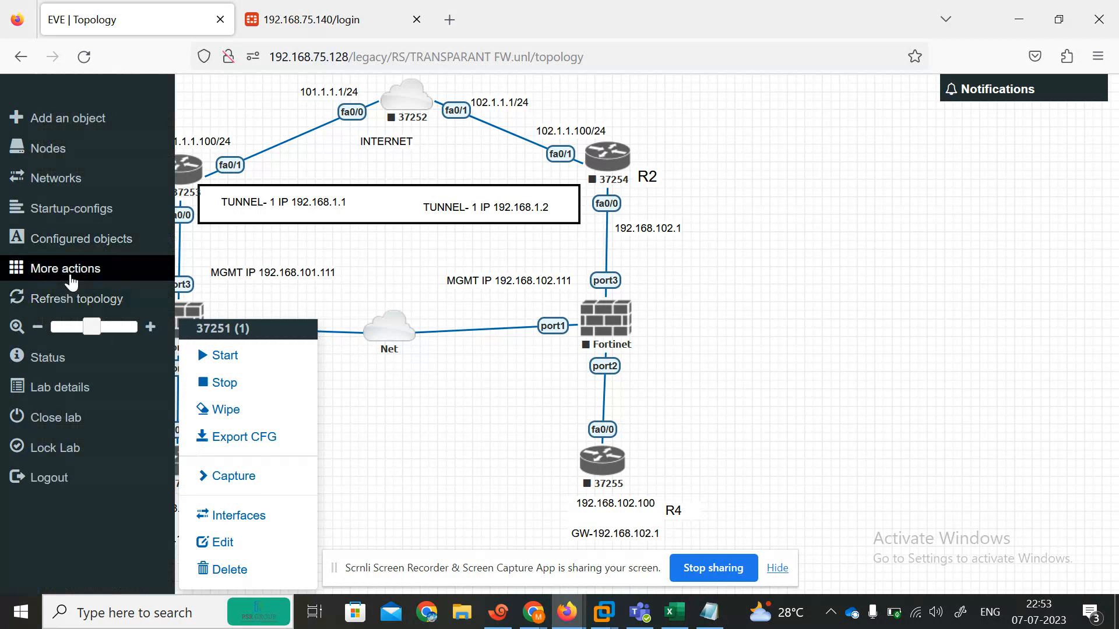
pyautogui.click(64, 268)
pyautogui.click(119, 295)
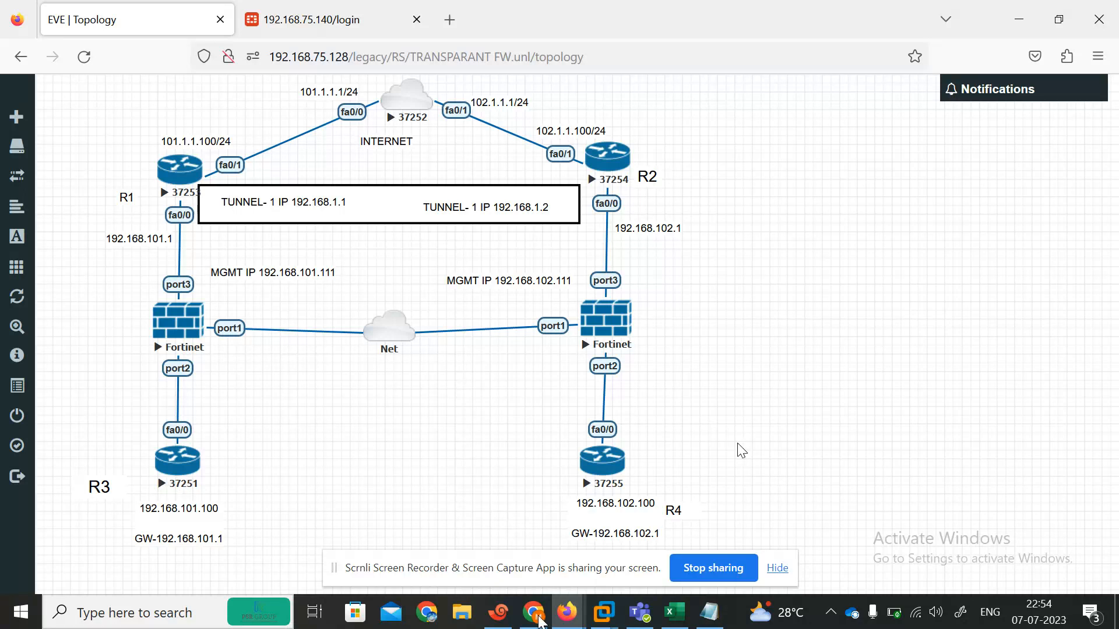
# Step: Close the old terminal and open a fresh Xshell console to router R3
pyautogui.hotkey('alt', 'Tab')
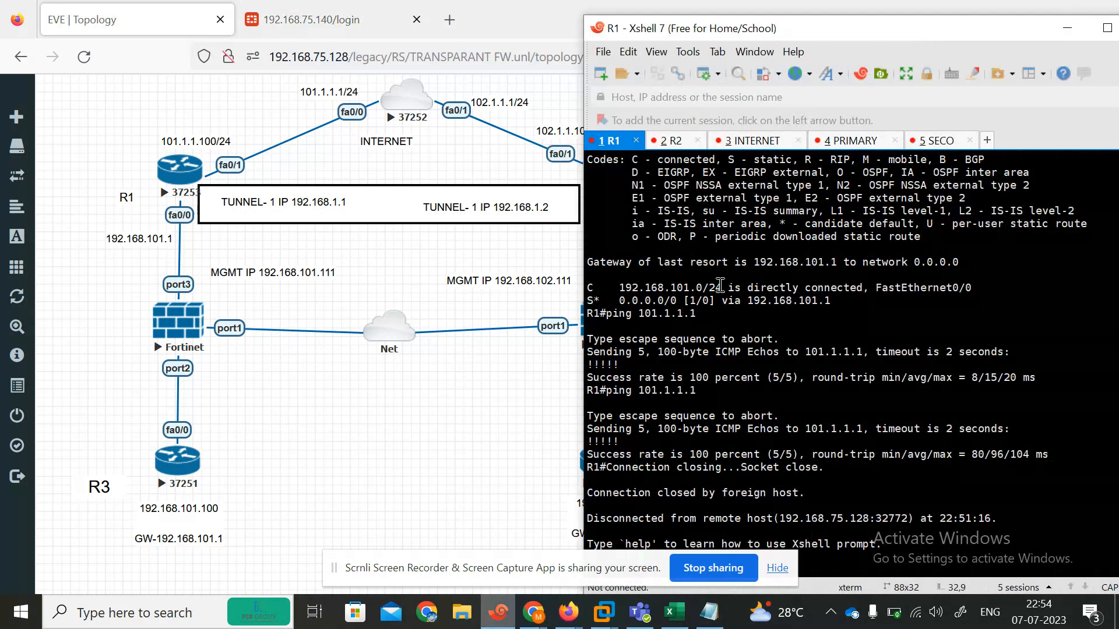
pyautogui.click(1107, 28)
pyautogui.click(1097, 10)
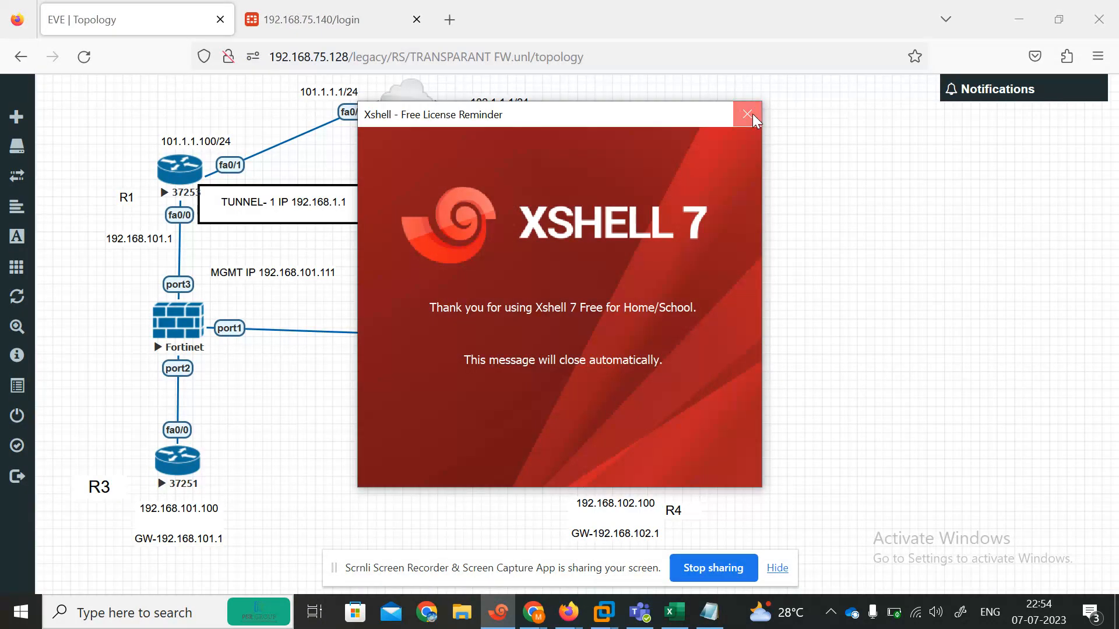
pyautogui.click(748, 114)
pyautogui.click(597, 465)
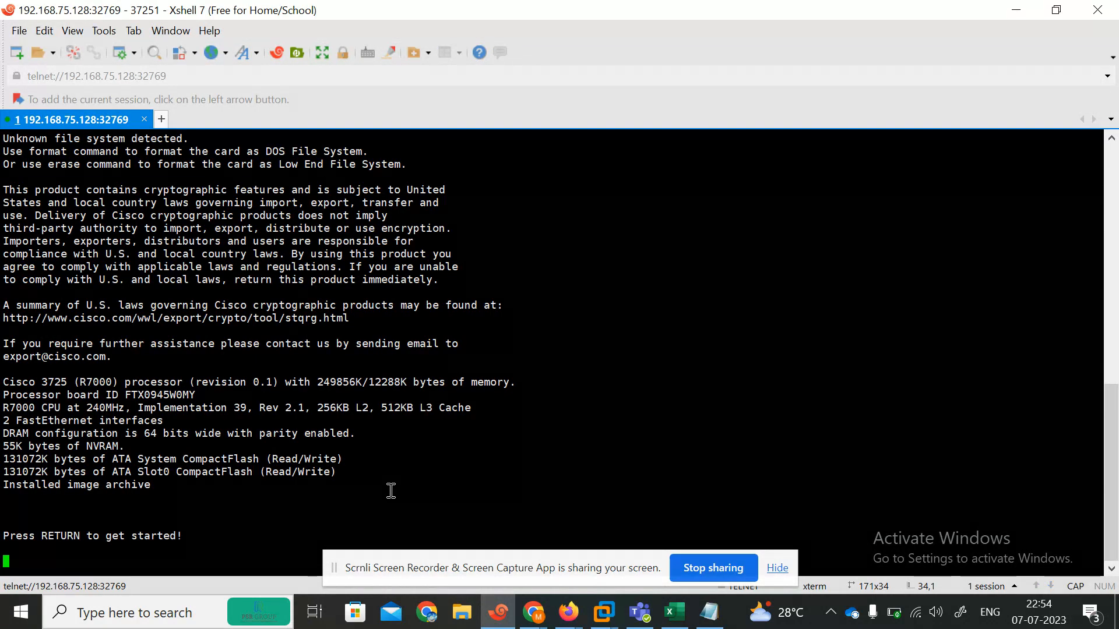
pyautogui.click(776, 568)
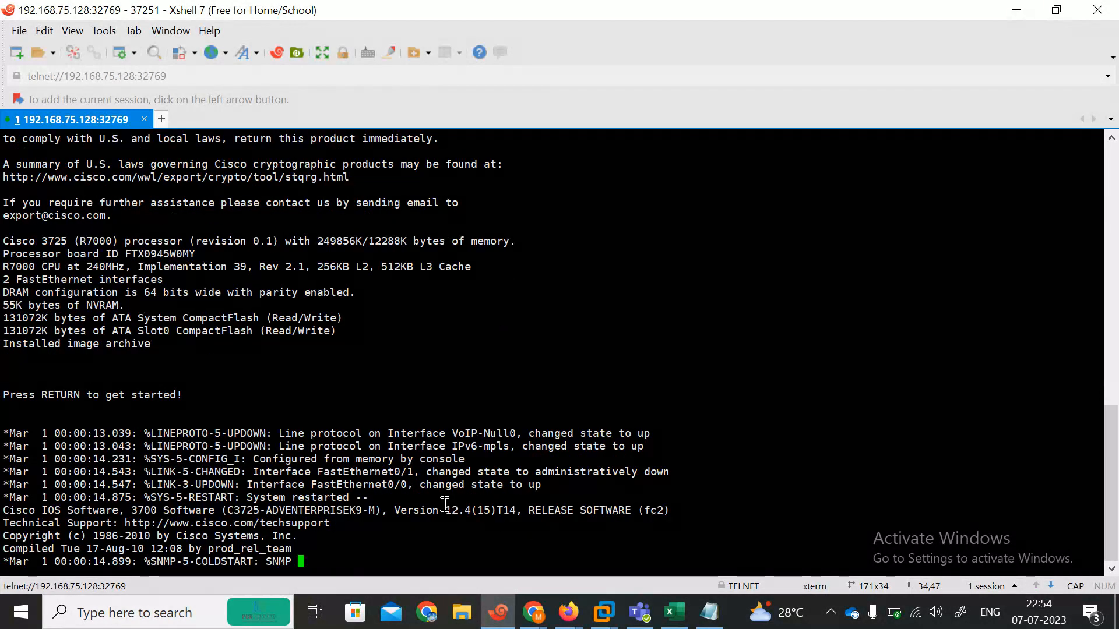
# Step: On R3, enter enable mode and run show ip route
pyautogui.press('Return')
pyautogui.press('Return')
pyautogui.press('Return')
pyautogui.press('Return')
pyautogui.press('Return')
pyautogui.press('Return')
pyautogui.write('ena')
pyautogui.press('Return')
pyautogui.write('sh')
pyautogui.press('Tab')
pyautogui.write('ip rou')
pyautogui.press('Tab')
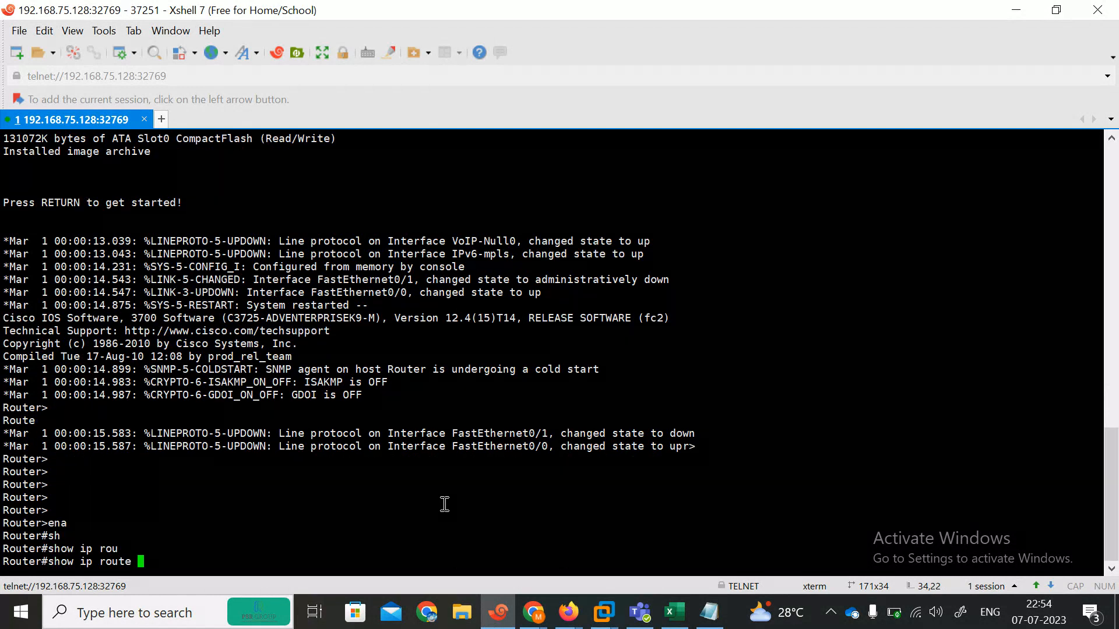
pyautogui.press('Return')
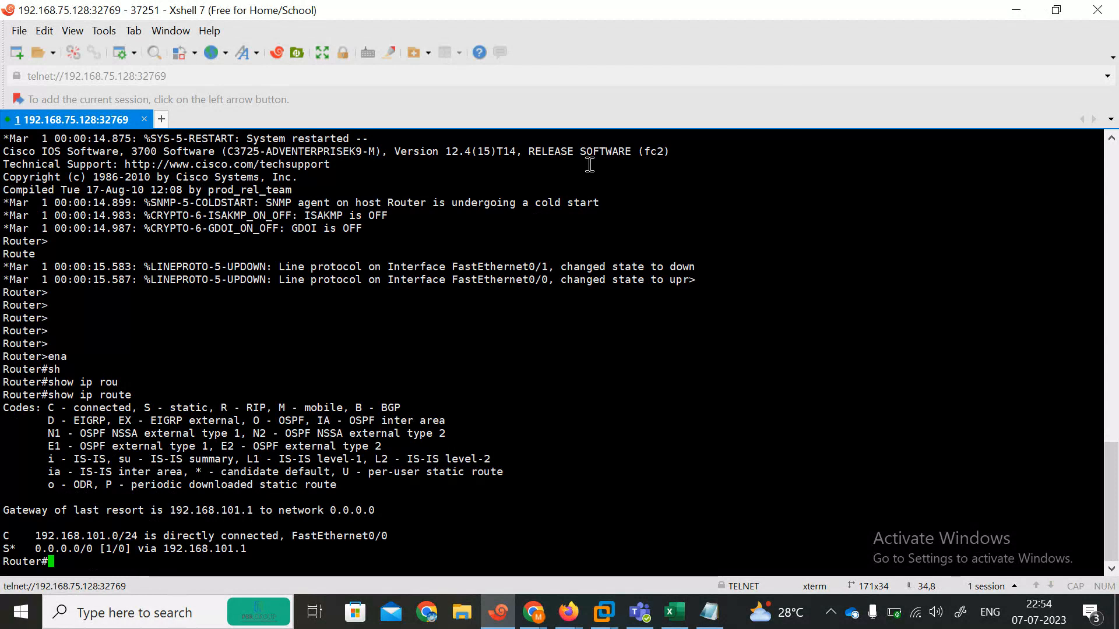
# Step: Rename the console tab to R3 and return to the EVE-NG topology
pyautogui.rightClick(40, 127)
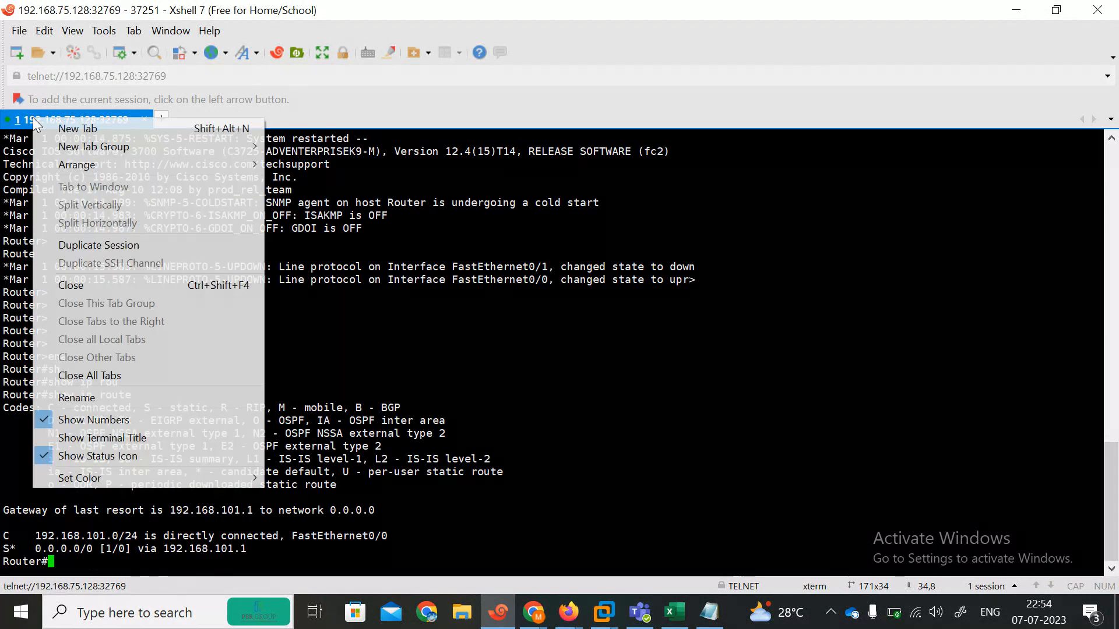
pyautogui.click(94, 401)
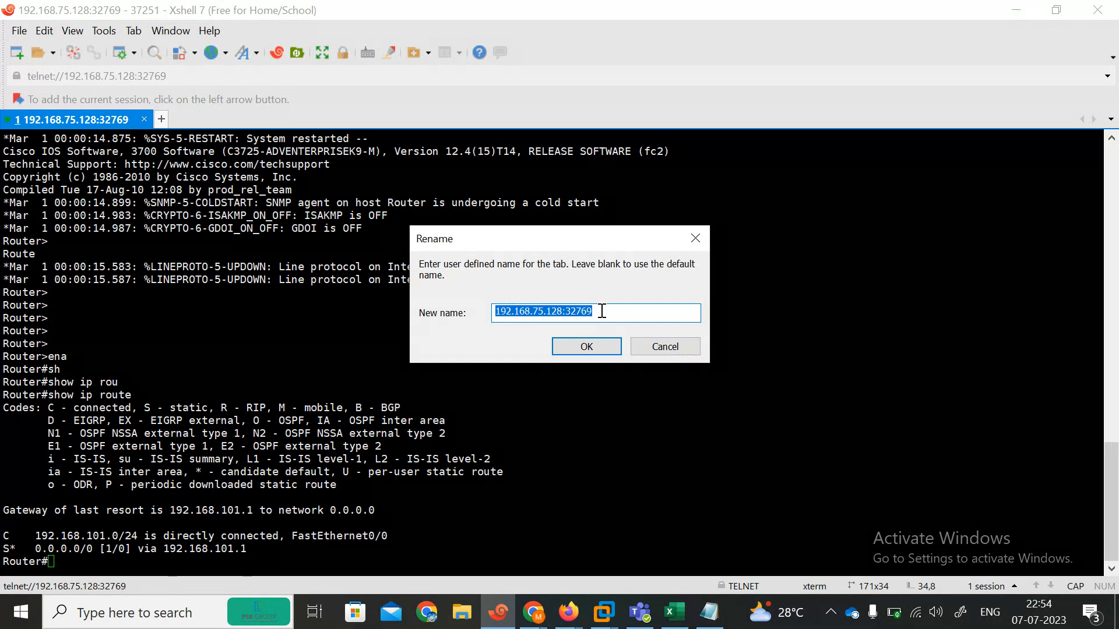
pyautogui.write('R3')
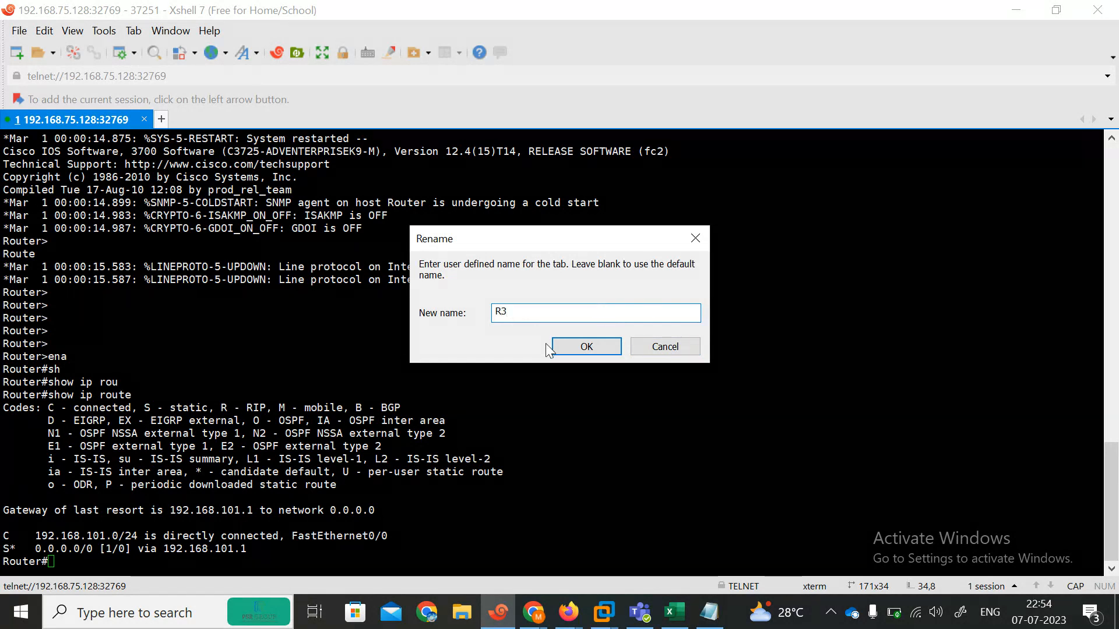
pyautogui.click(565, 350)
pyautogui.click(1014, 13)
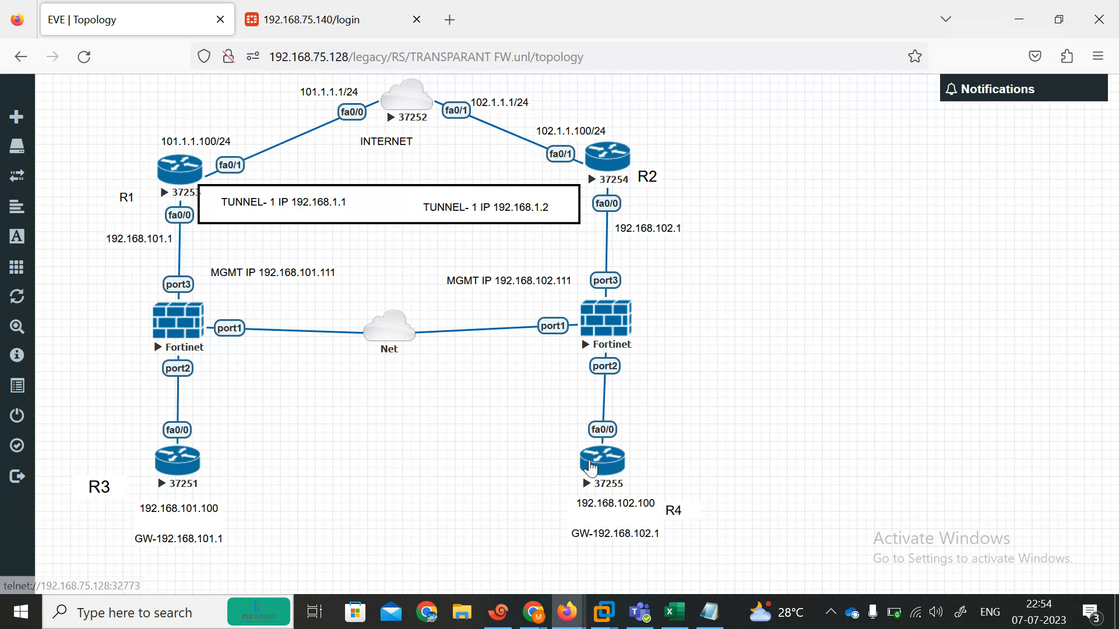
# Step: Open a console to R1 and name its tab R1
pyautogui.click(182, 192)
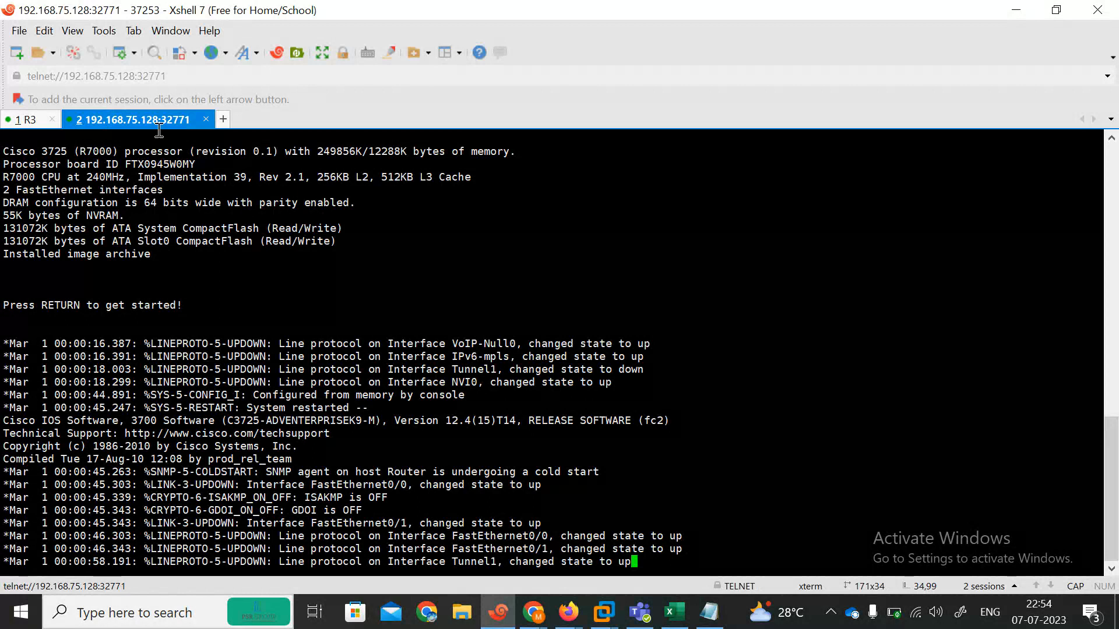
pyautogui.rightClick(148, 120)
pyautogui.click(223, 402)
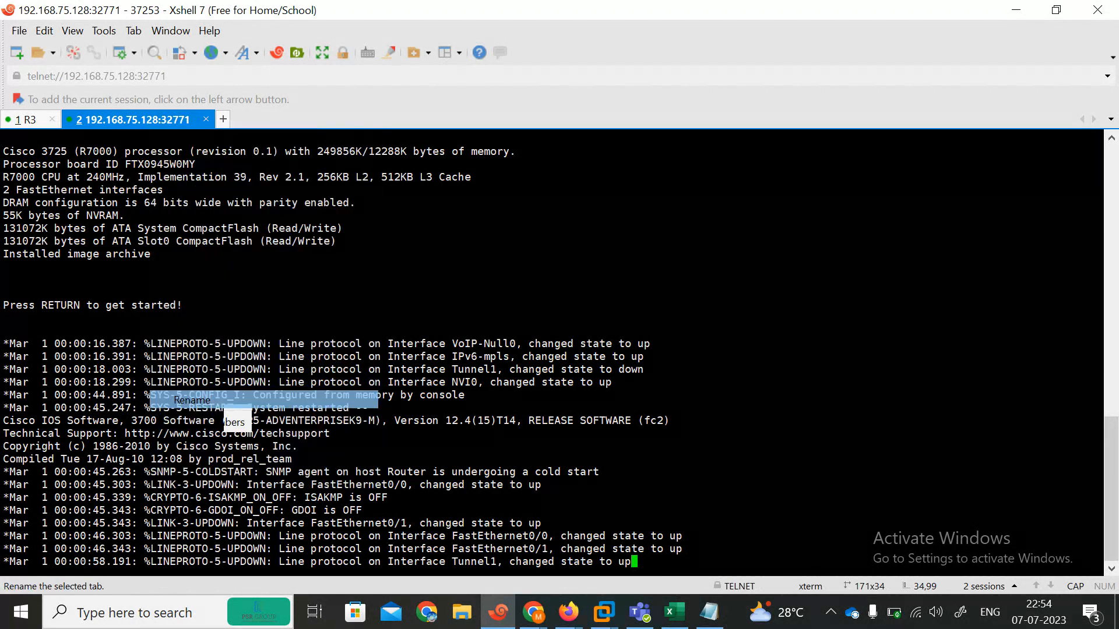
pyautogui.write('R1')
pyautogui.click(586, 346)
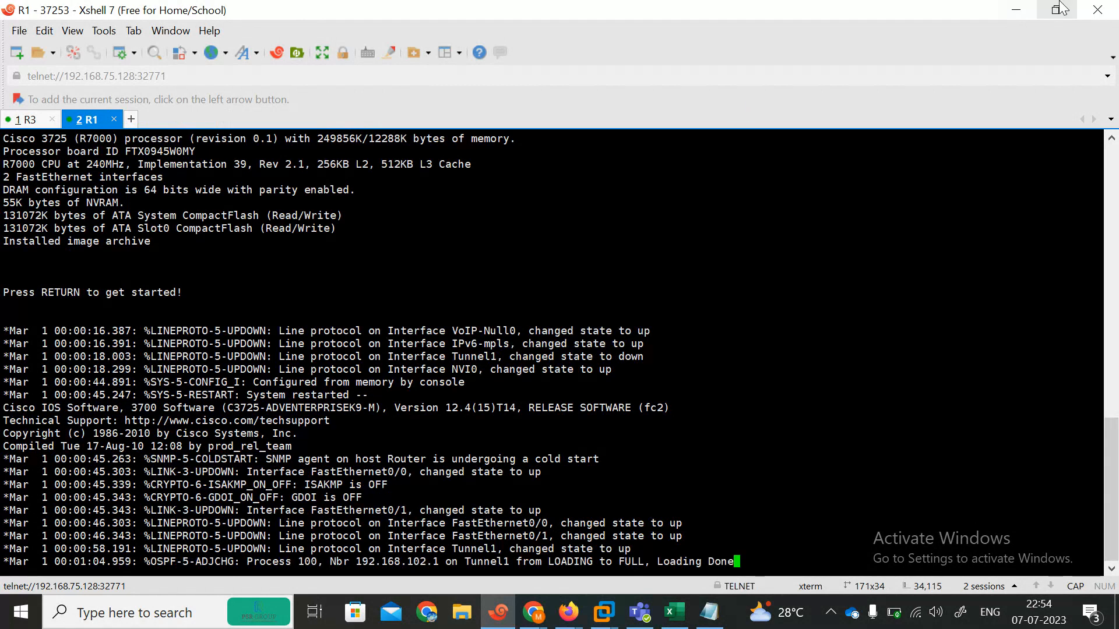
pyautogui.click(1016, 9)
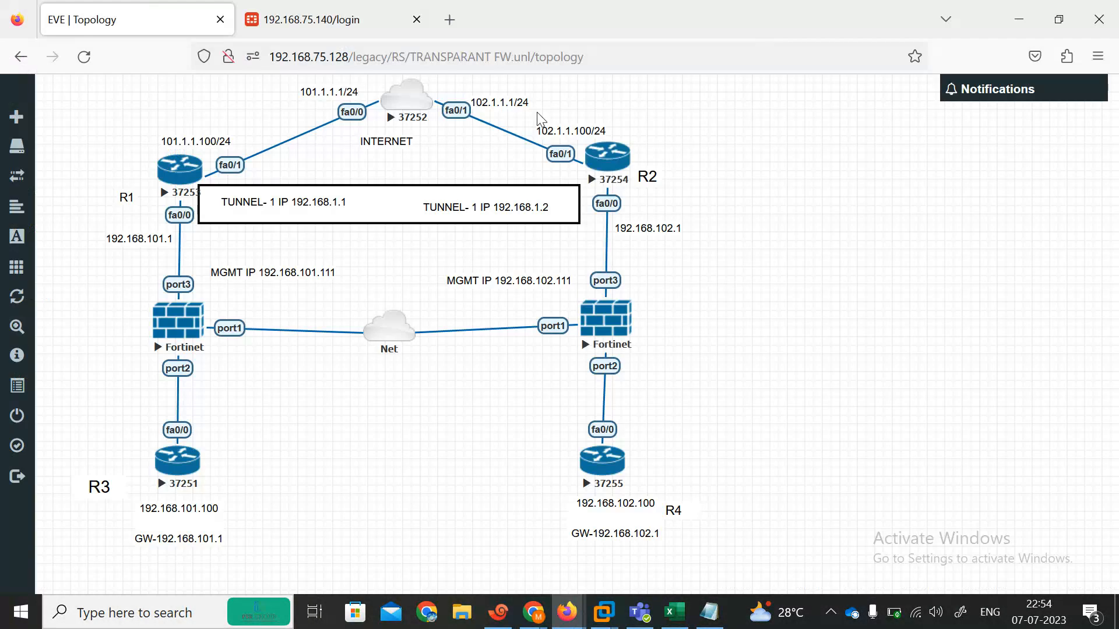
# Step: Open a console to R2 and name its tab R2
pyautogui.click(612, 169)
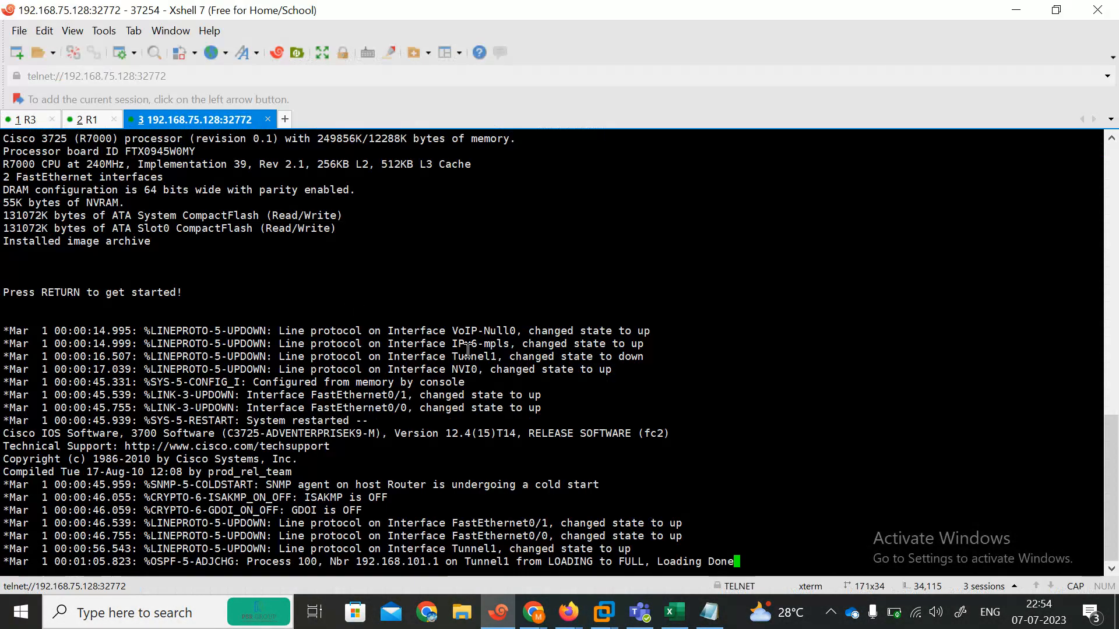
pyautogui.rightClick(208, 117)
pyautogui.click(299, 397)
pyautogui.write('R2')
pyautogui.click(586, 346)
pyautogui.click(1016, 10)
# Step: Open a console to R4 and type R4 as its tab name
pyautogui.click(595, 475)
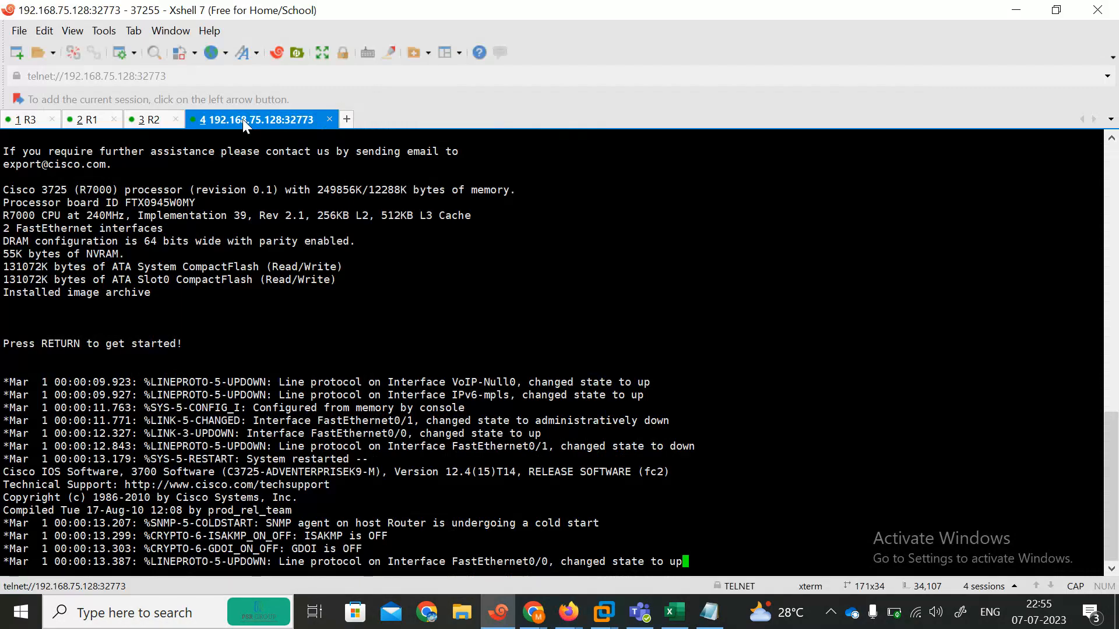
pyautogui.rightClick(242, 119)
pyautogui.click(289, 404)
pyautogui.write('R4')
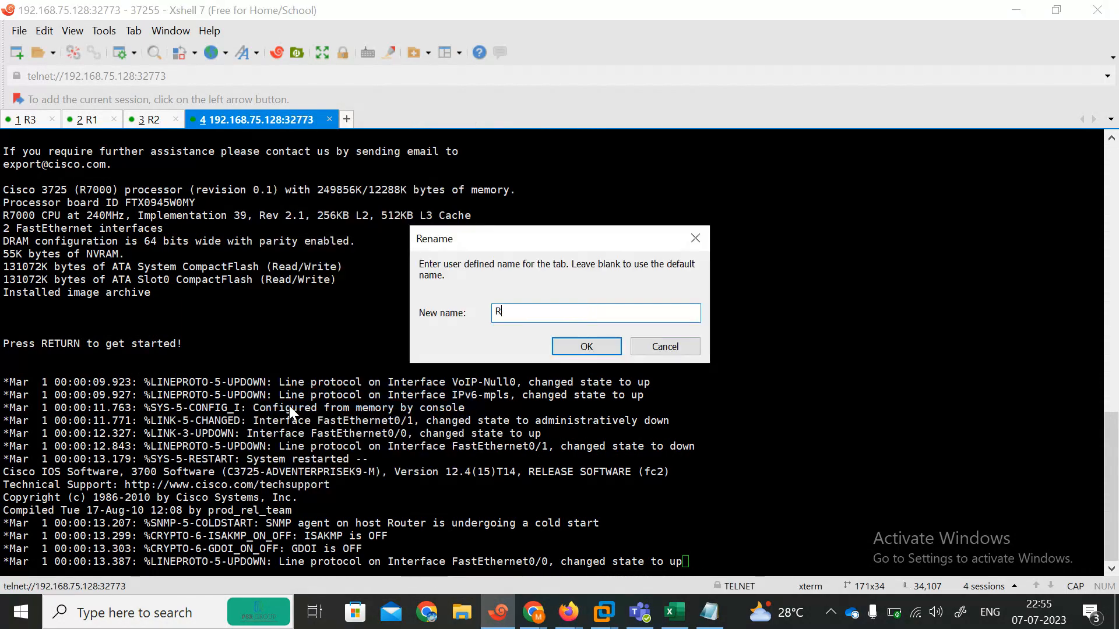
# Step: Confirm the R4 tab name and refresh the prompt on R3
pyautogui.click(583, 346)
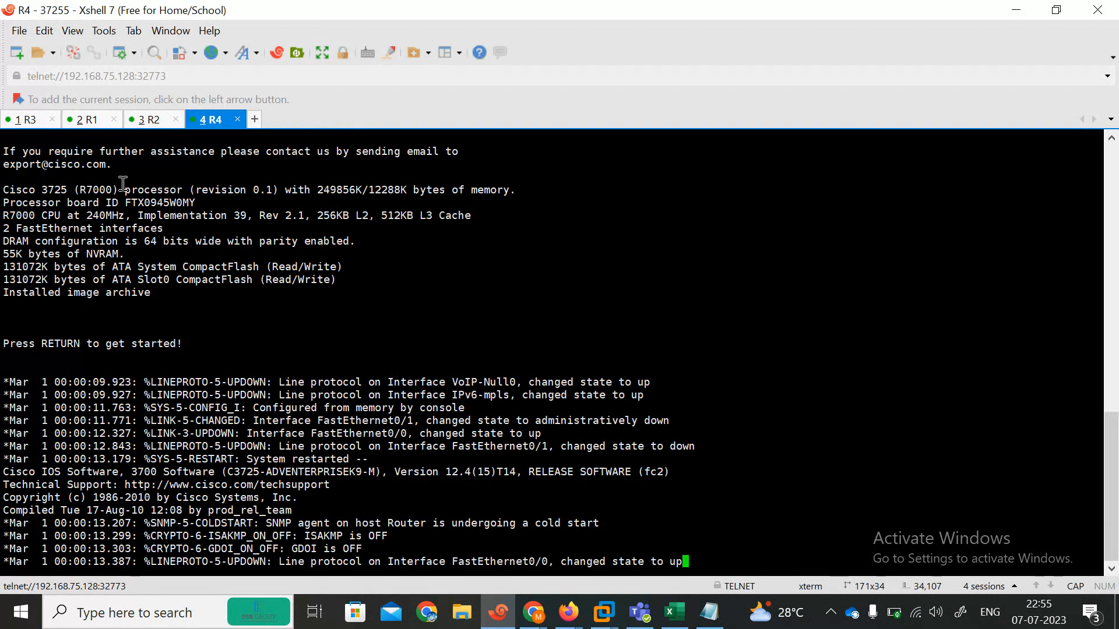
pyautogui.click(27, 119)
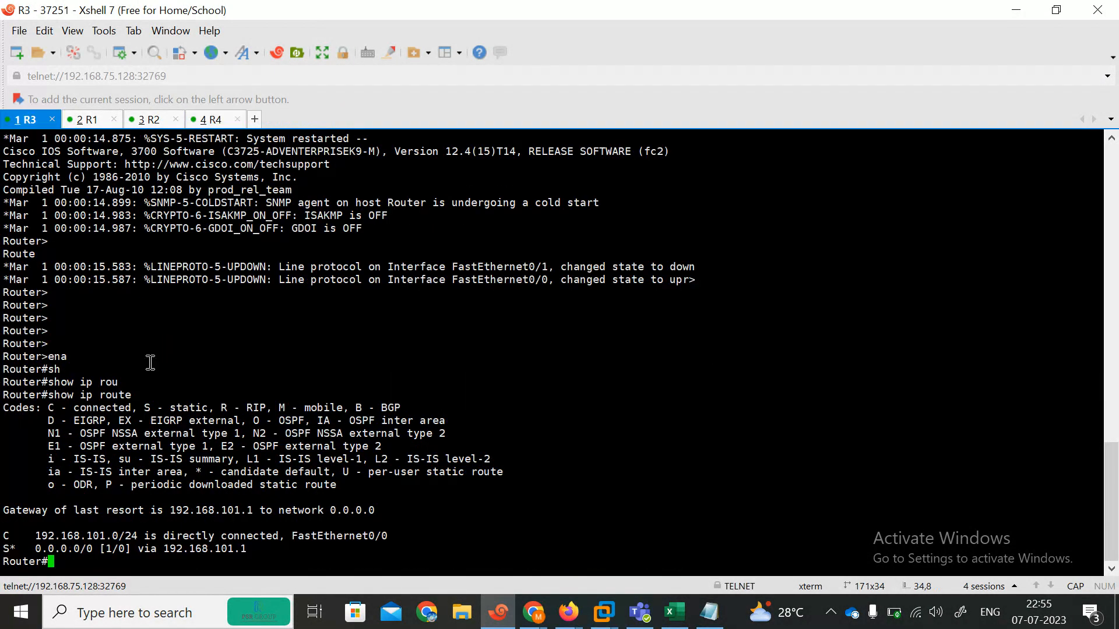
pyautogui.press('Return')
pyautogui.press('Return')
pyautogui.press('Return')
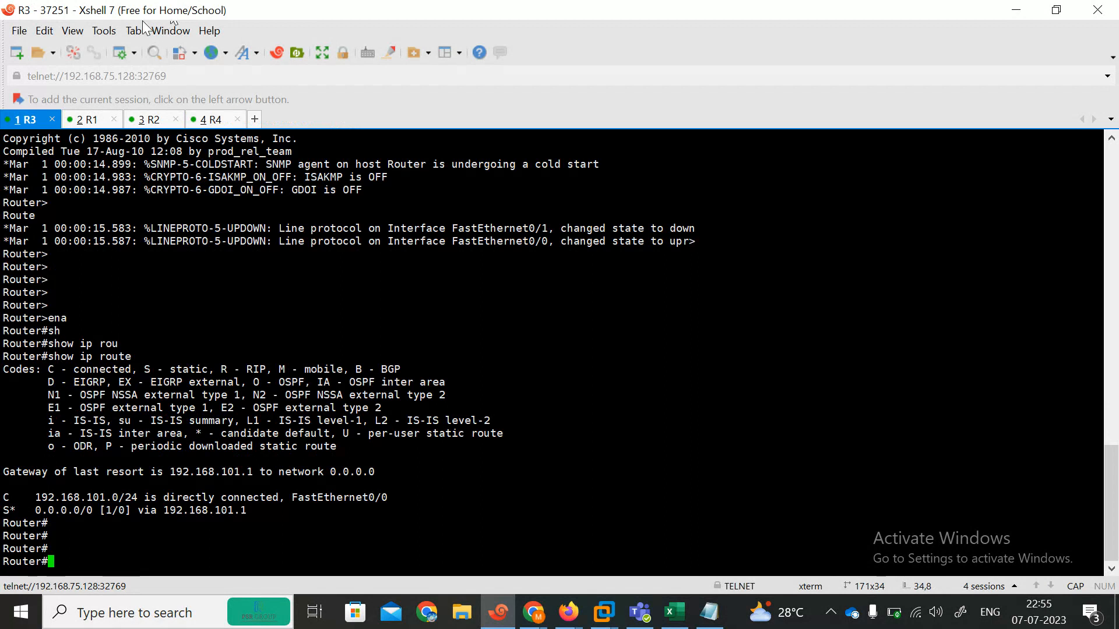
# Step: On R1, enter enable mode and run show ip route
pyautogui.click(102, 120)
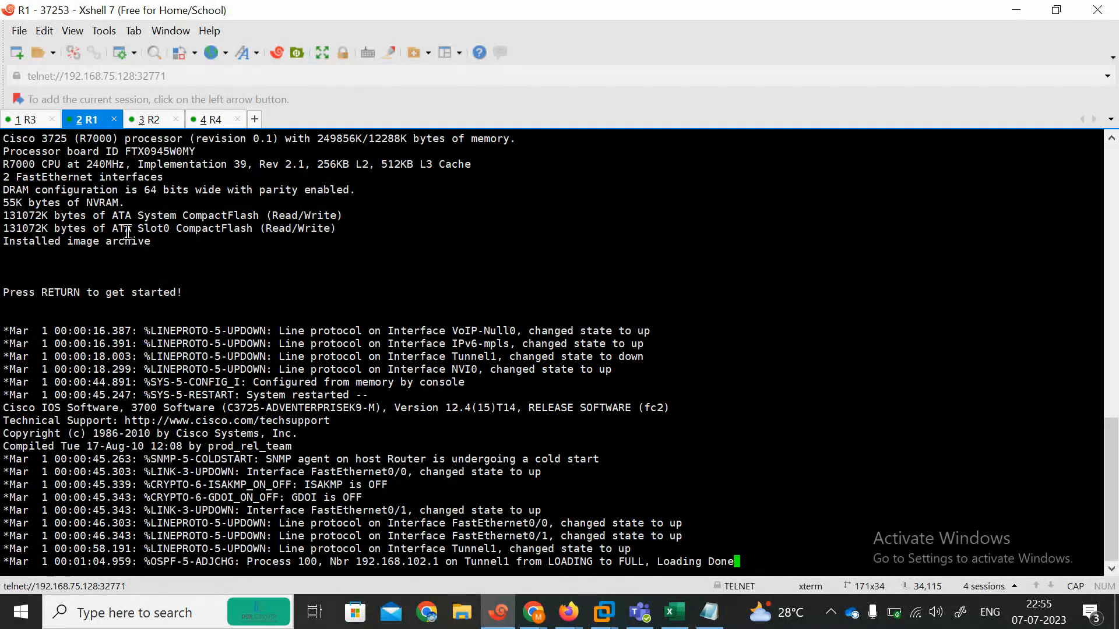
pyautogui.press('Return')
pyautogui.write('EN')
pyautogui.press('Return')
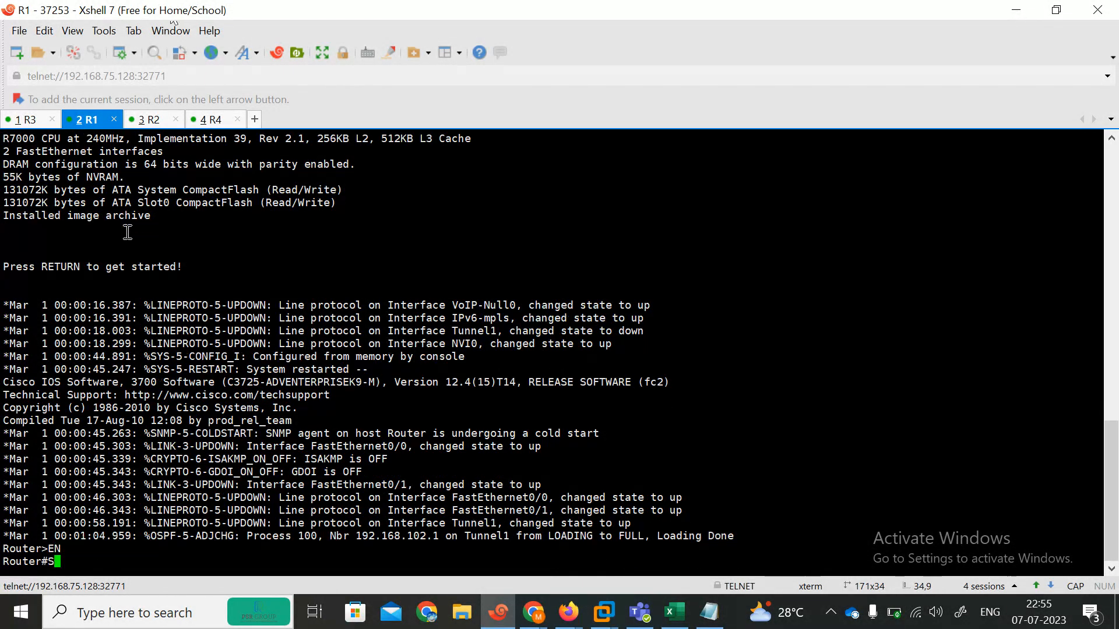
pyautogui.write('SH')
pyautogui.press('Tab')
pyautogui.write('IP ROU')
pyautogui.press('Tab')
pyautogui.press('Return')
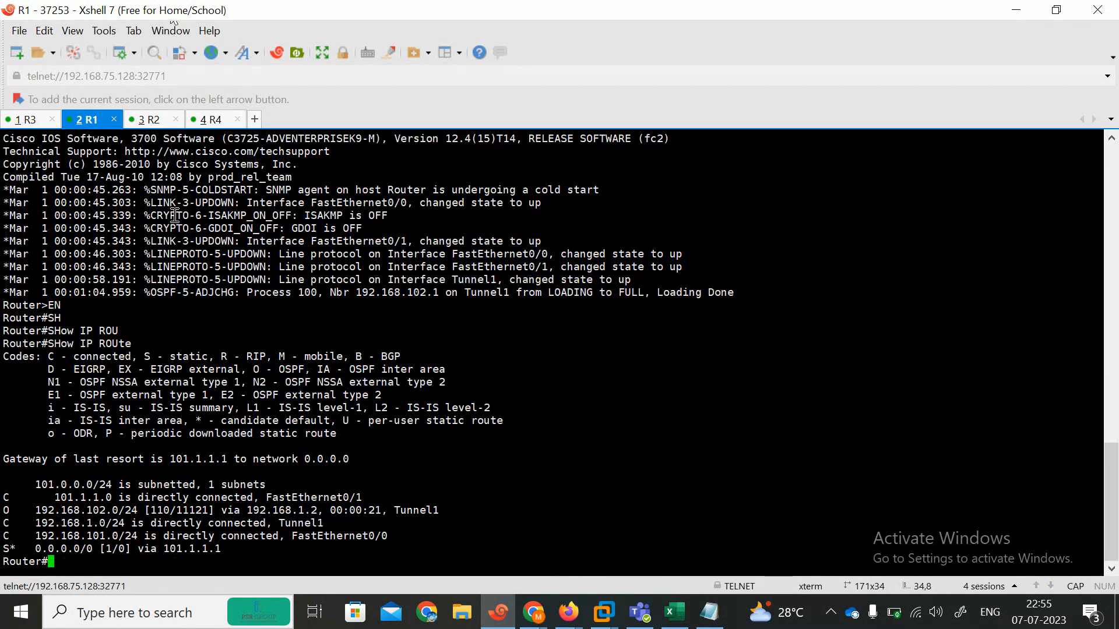
# Step: On R2, enter enable mode and run show ip route
pyautogui.click(144, 124)
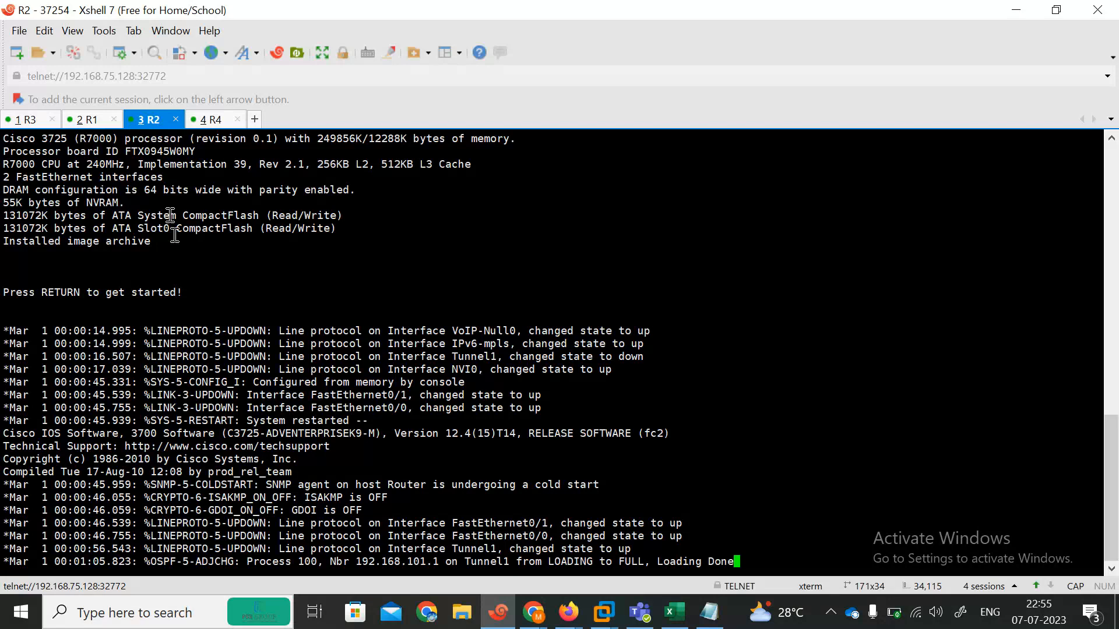
pyautogui.press('Return')
pyautogui.press('Return')
pyautogui.press('Return')
pyautogui.press('Return')
pyautogui.write('EN')
pyautogui.press('Return')
pyautogui.write('SH')
pyautogui.press('Tab')
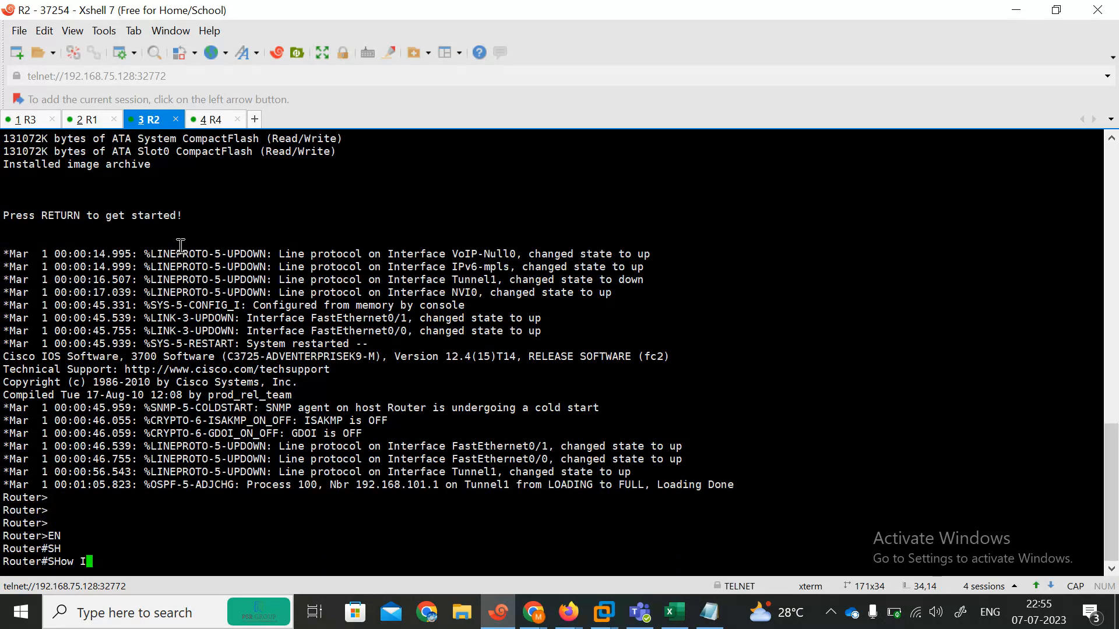
pyautogui.write('IP ROU')
pyautogui.press('Tab')
pyautogui.press('Return')
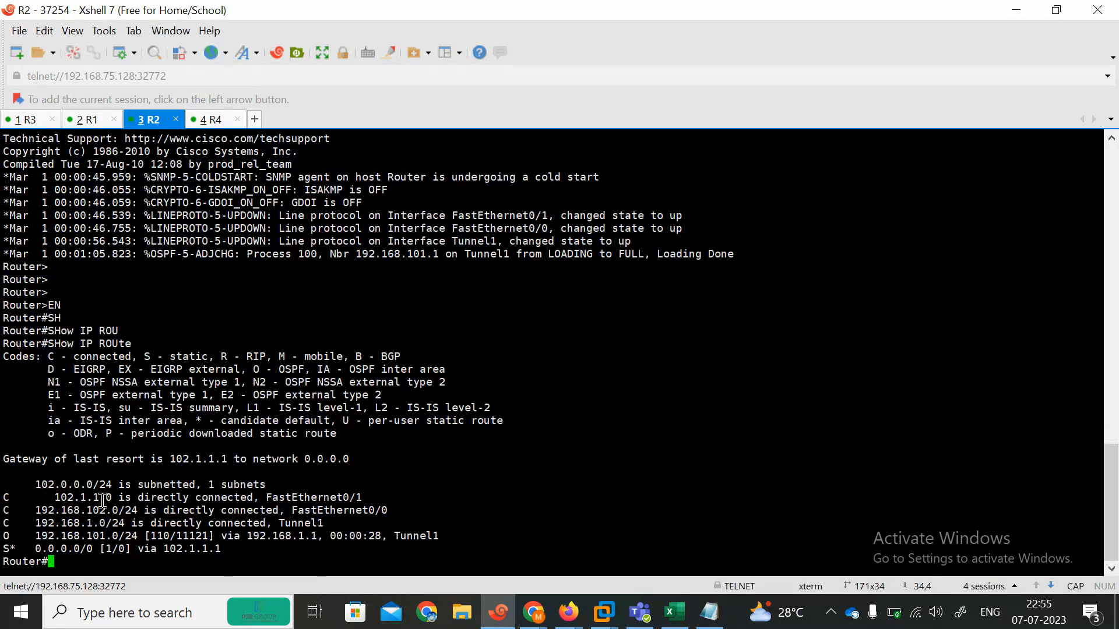
# Step: On R4, enter enable mode and run show ip route
pyautogui.click(208, 121)
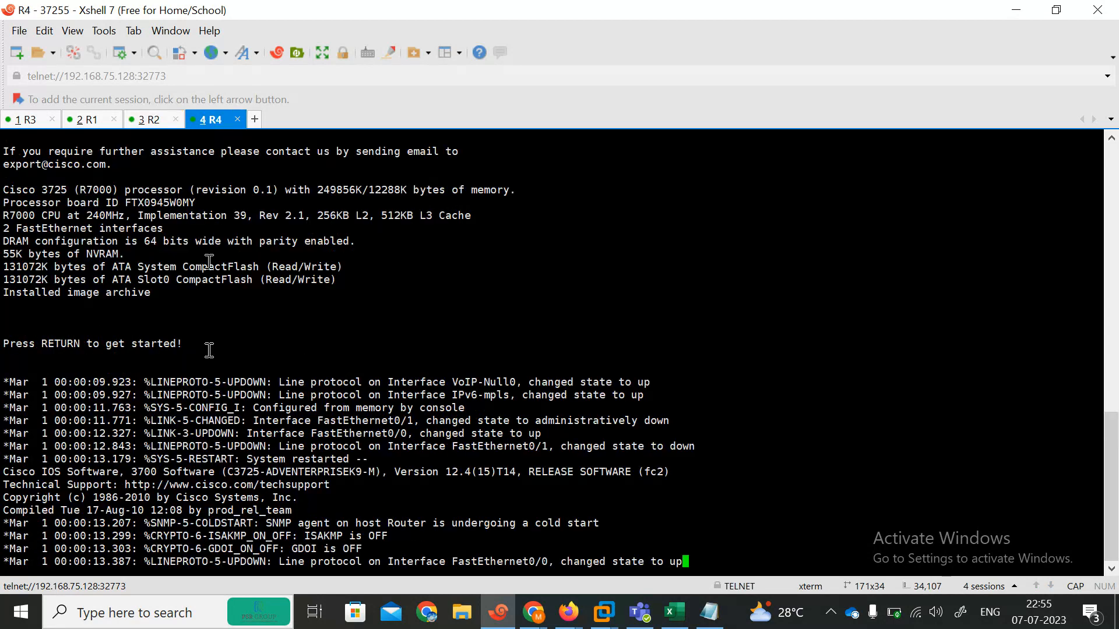
pyautogui.press('Return')
pyautogui.press('Return')
pyautogui.press('Return')
pyautogui.press('Return')
pyautogui.press('Return')
pyautogui.press('Return')
pyautogui.press('Return')
pyautogui.press('Return')
pyautogui.press('Return')
pyautogui.press('Return')
pyautogui.press('Return')
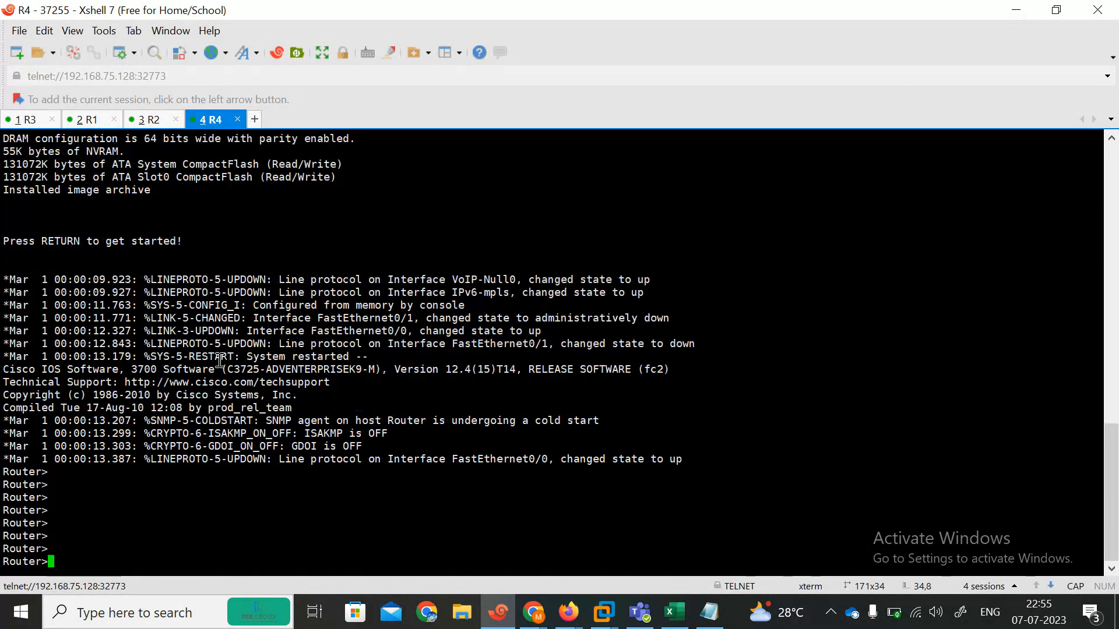
pyautogui.write('EN')
pyautogui.press('Return')
pyautogui.write('SH')
pyautogui.press('Return')
pyautogui.write('SH')
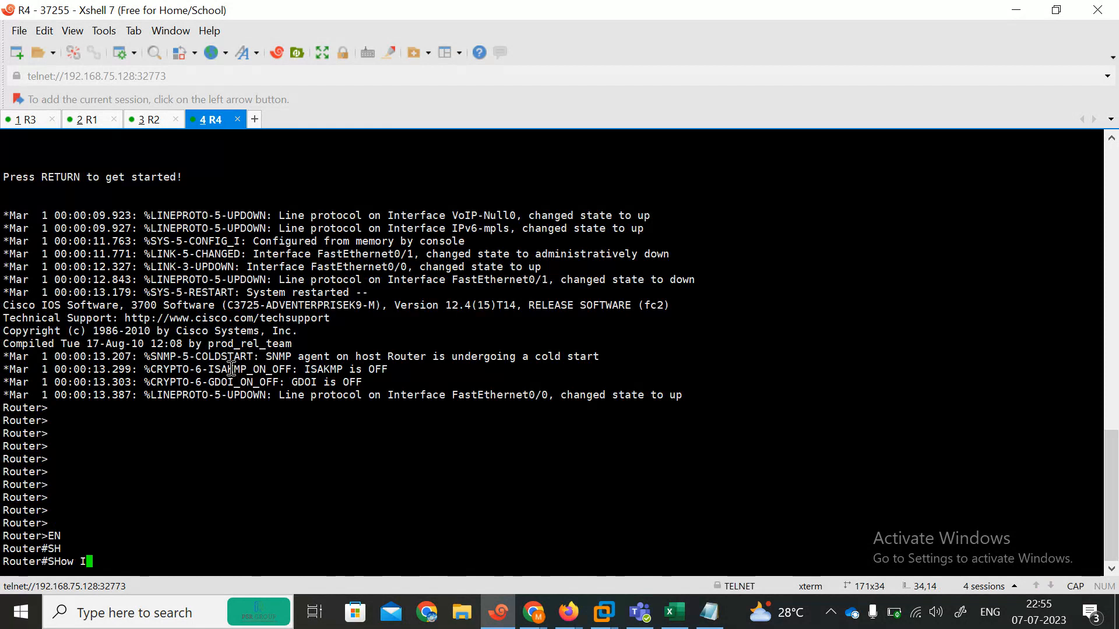
pyautogui.press('BackSpace')
pyautogui.write('EN')
pyautogui.press('Tab')
pyautogui.write('S')
pyautogui.press('BackSpace')
pyautogui.press('BackSpace')
pyautogui.press('BackSpace')
pyautogui.press('BackSpace')
pyautogui.press('BackSpace')
pyautogui.press('BackSpace')
pyautogui.press('BackSpace')
pyautogui.press('BackSpace')
pyautogui.write('SH')
pyautogui.press('Tab')
pyautogui.write('IP ROU')
pyautogui.press('Tab')
pyautogui.press('Return')
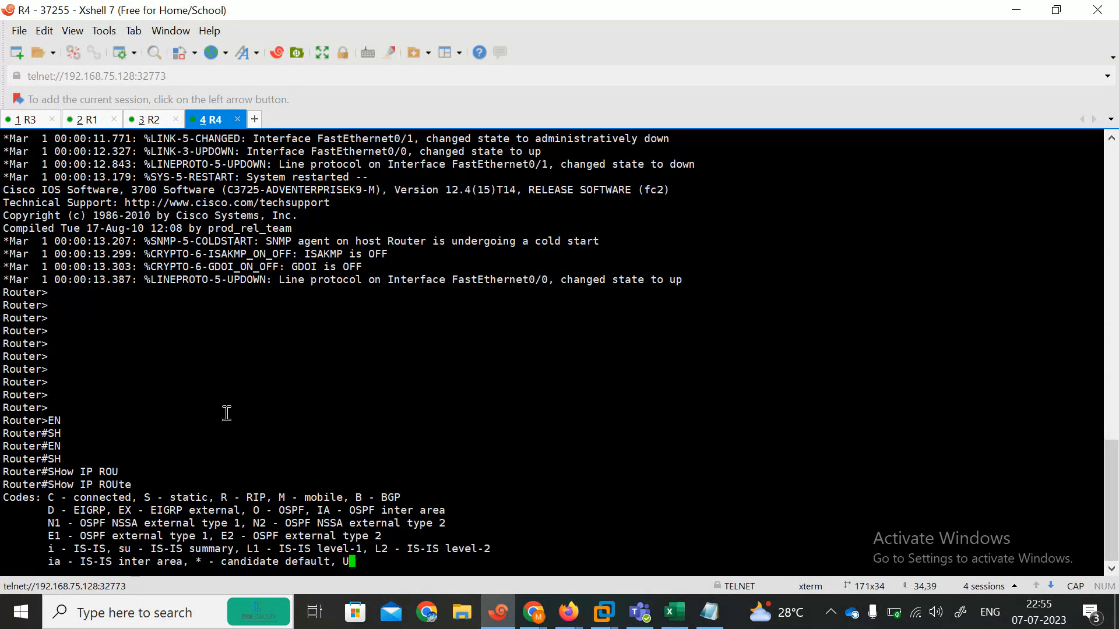
# Step: Open the 37252 router's console and name its tab INTERNET
pyautogui.click(1016, 10)
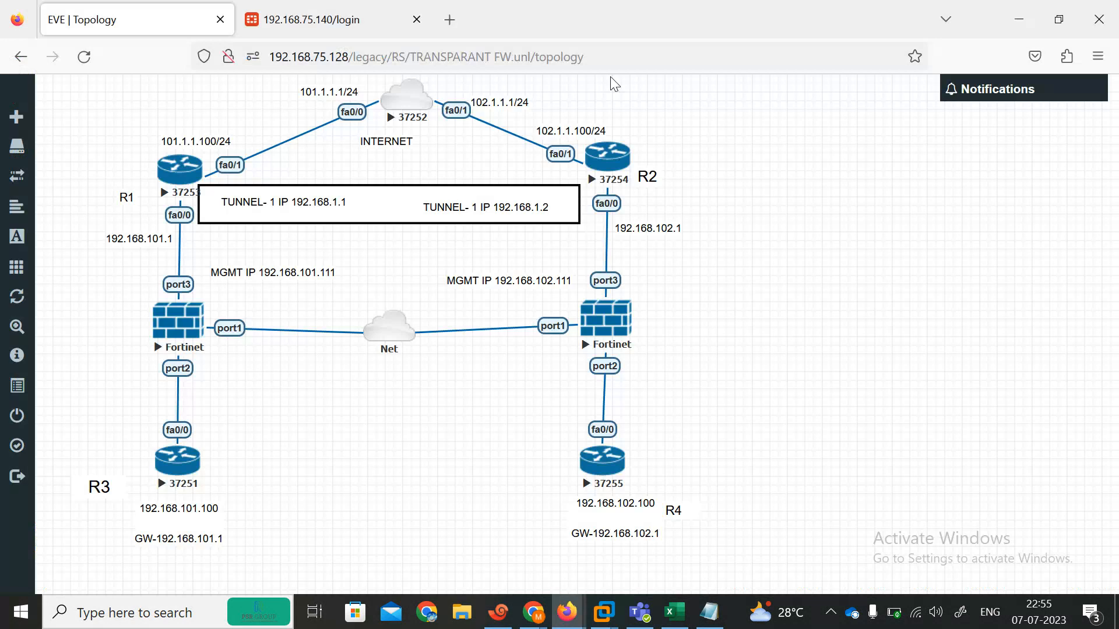
pyautogui.click(425, 106)
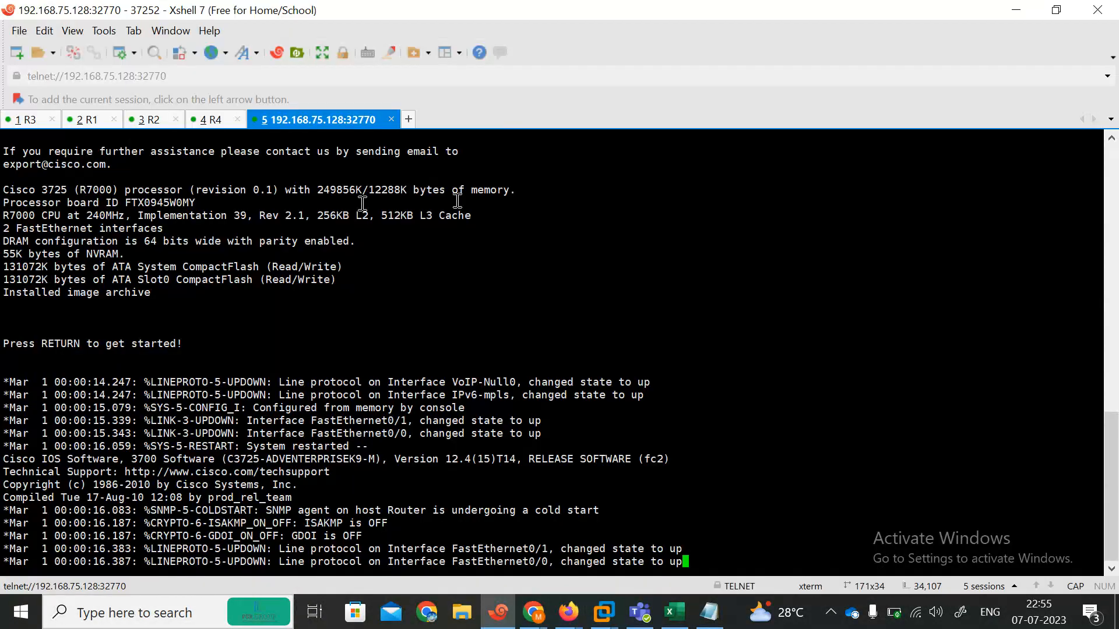
pyautogui.rightClick(304, 116)
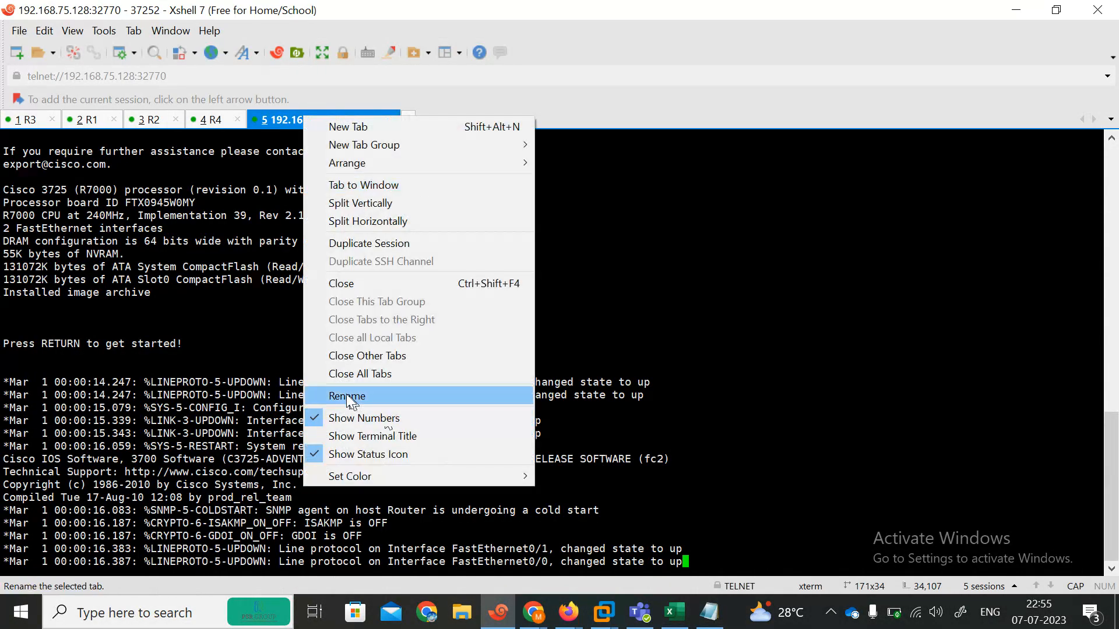
pyautogui.click(346, 394)
pyautogui.write('INTER')
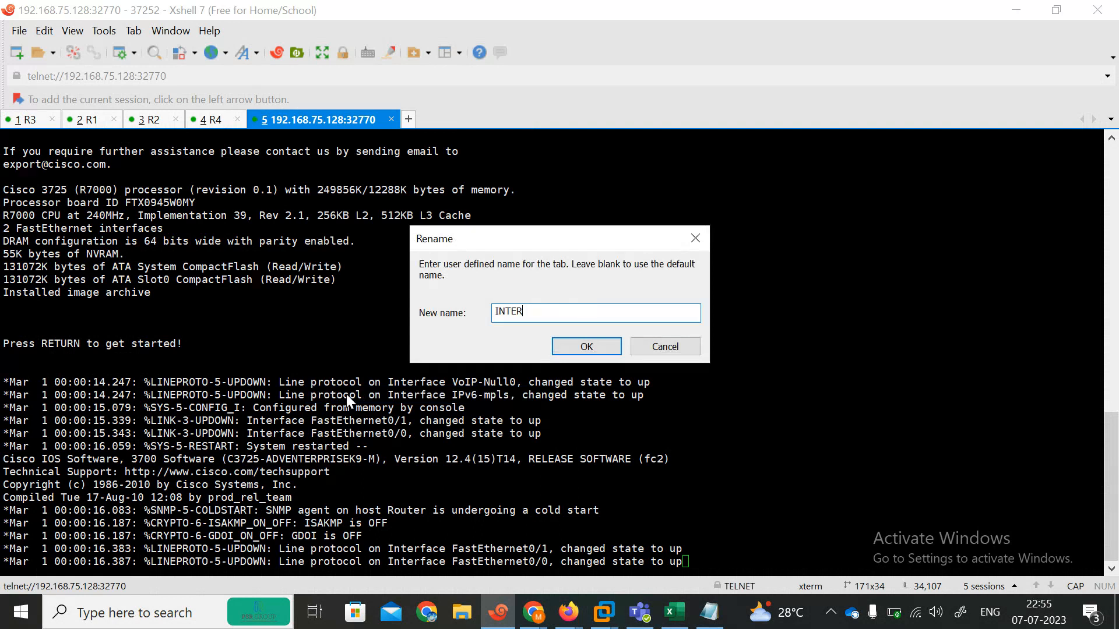
pyautogui.press('Return')
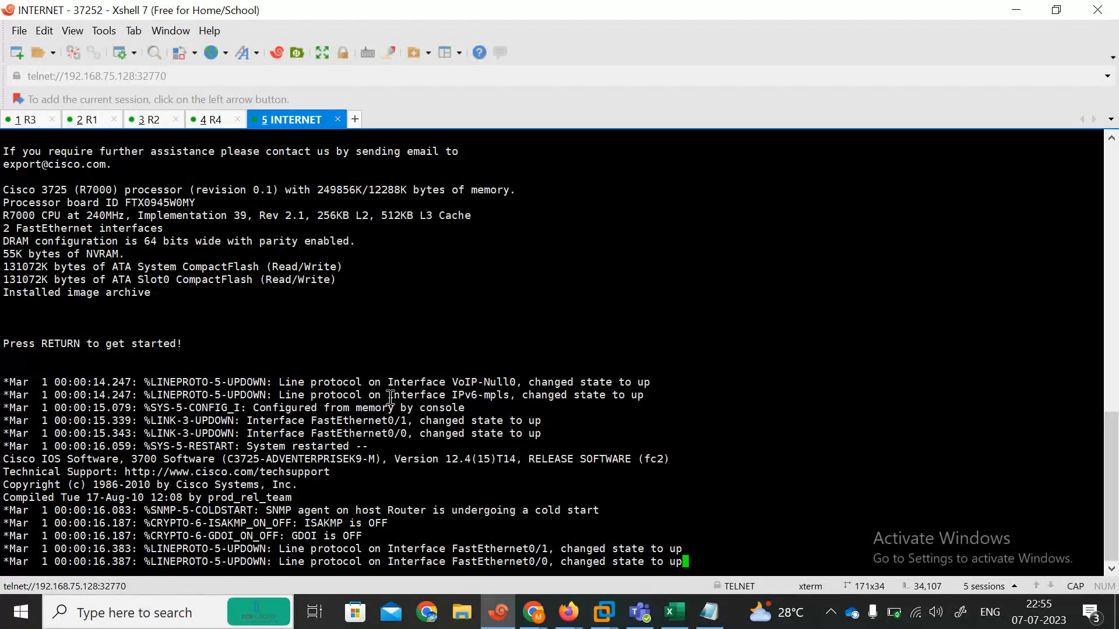
# Step: On the INTERNET router, enter enable mode and run show ip route
pyautogui.press('Return')
pyautogui.write('EN')
pyautogui.press('Return')
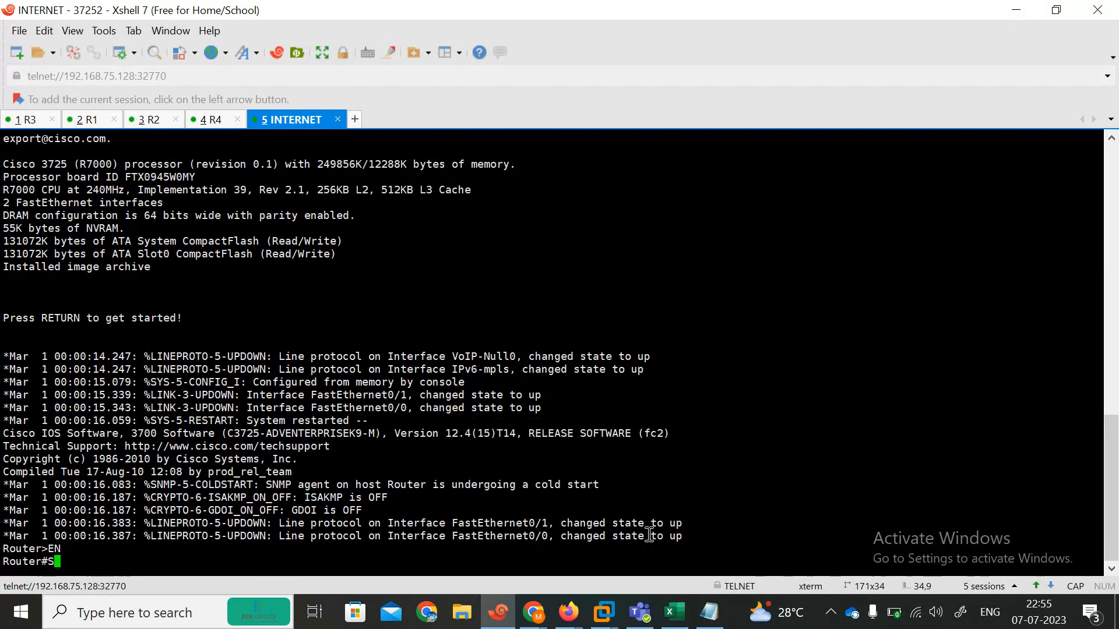
pyautogui.write('SH')
pyautogui.press('Tab')
pyautogui.write('IP ROU')
pyautogui.press('Tab')
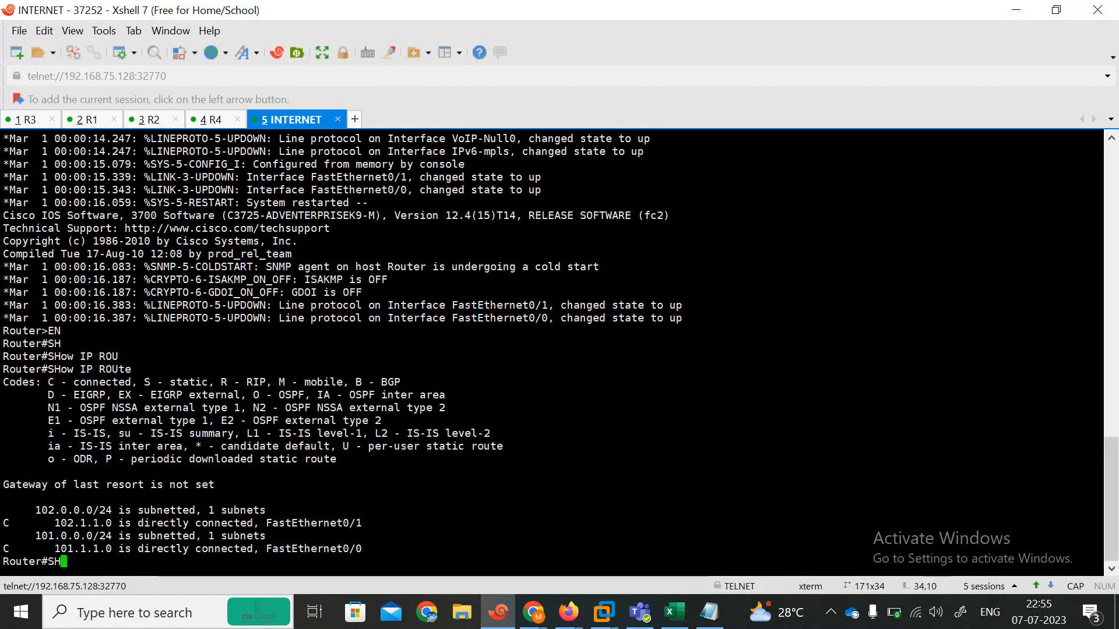
# Step: Run show ip interface brief to confirm 101.1.1.1 and 102.1.1.1, then hide Xshell
pyautogui.write('SH')
pyautogui.press('Tab')
pyautogui.write('I')
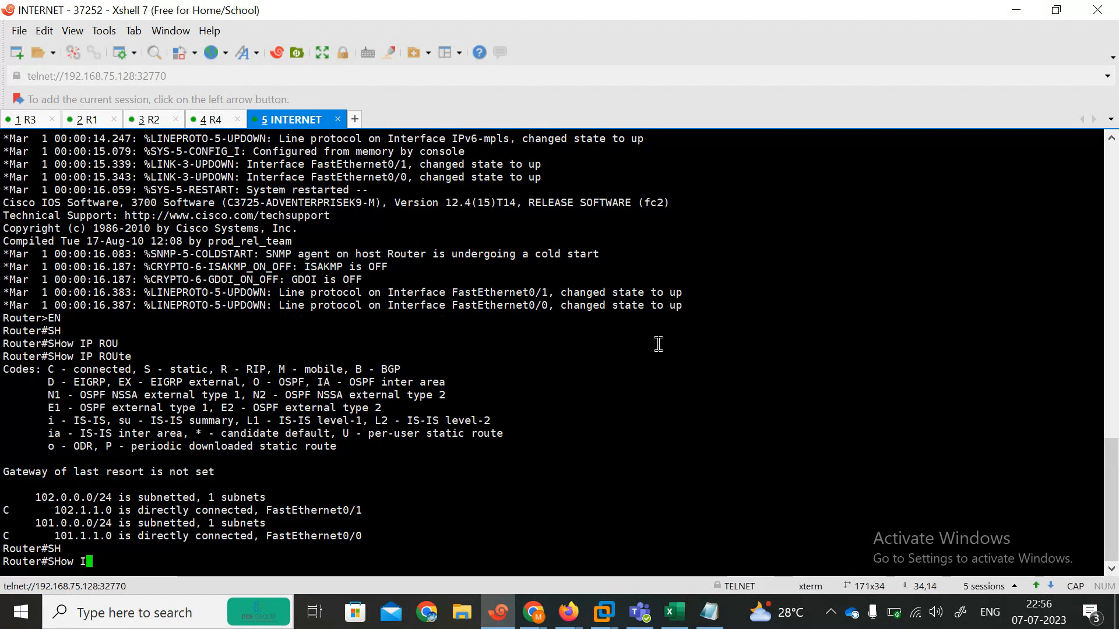
pyautogui.write(' PINT BR')
pyautogui.press('Return')
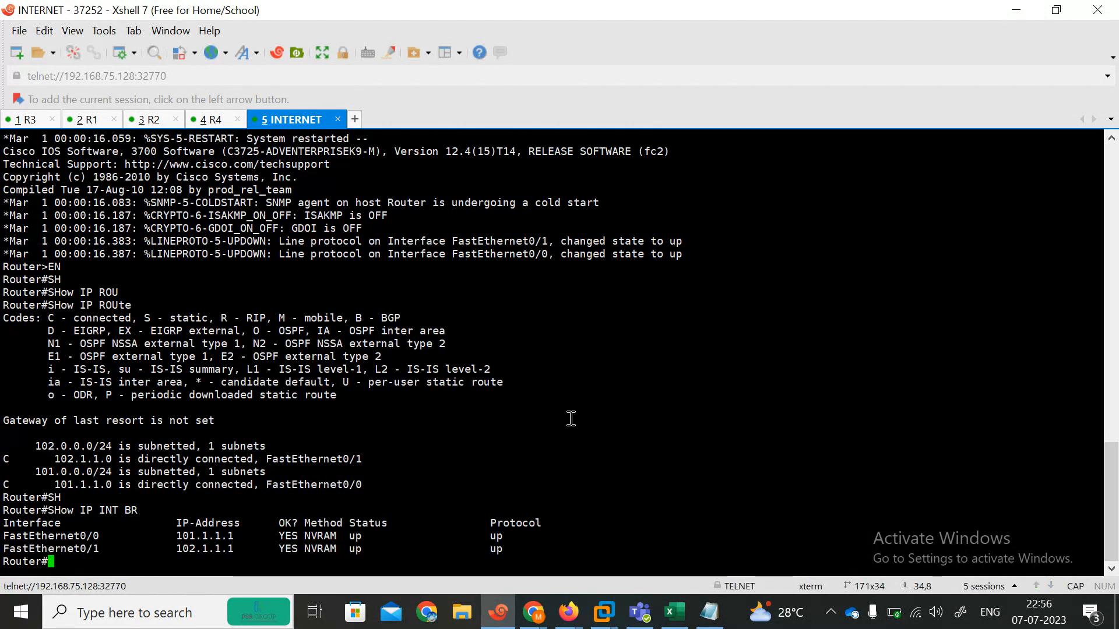
pyautogui.click(1029, 7)
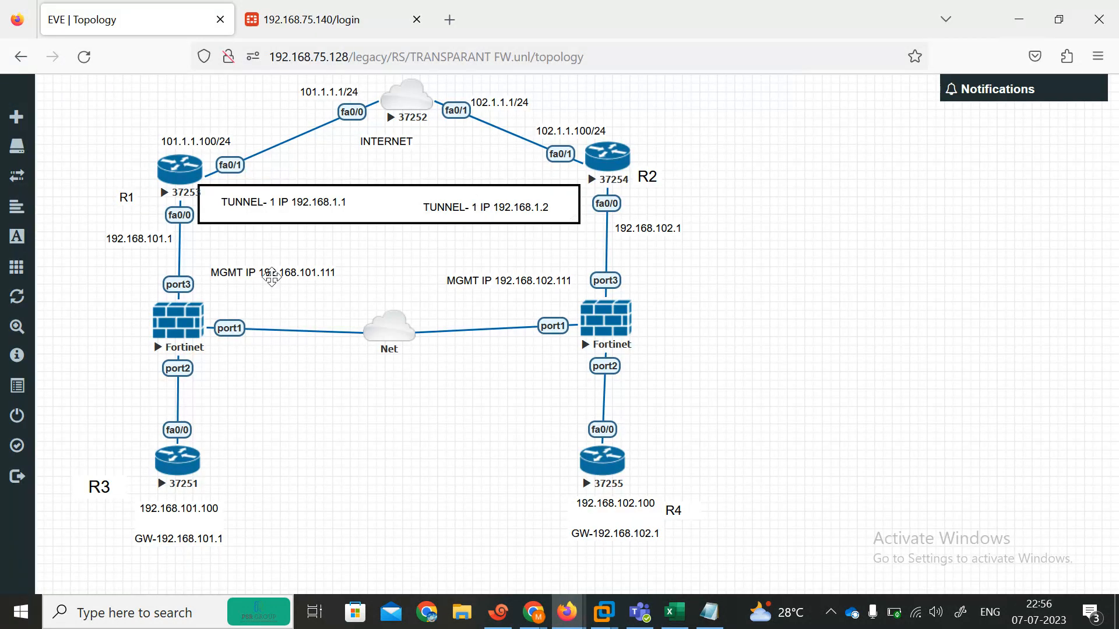
# Step: Wipe the left and right Fortinet firewall nodes
pyautogui.rightClick(181, 336)
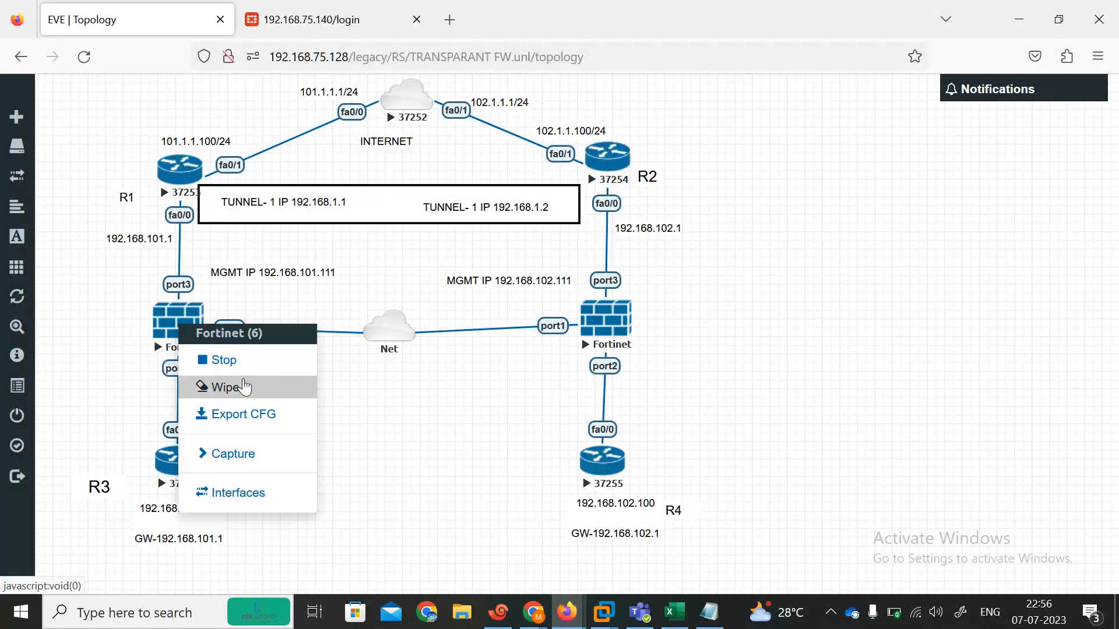
pyautogui.click(238, 388)
pyautogui.click(501, 203)
pyautogui.rightClick(609, 338)
pyautogui.click(667, 394)
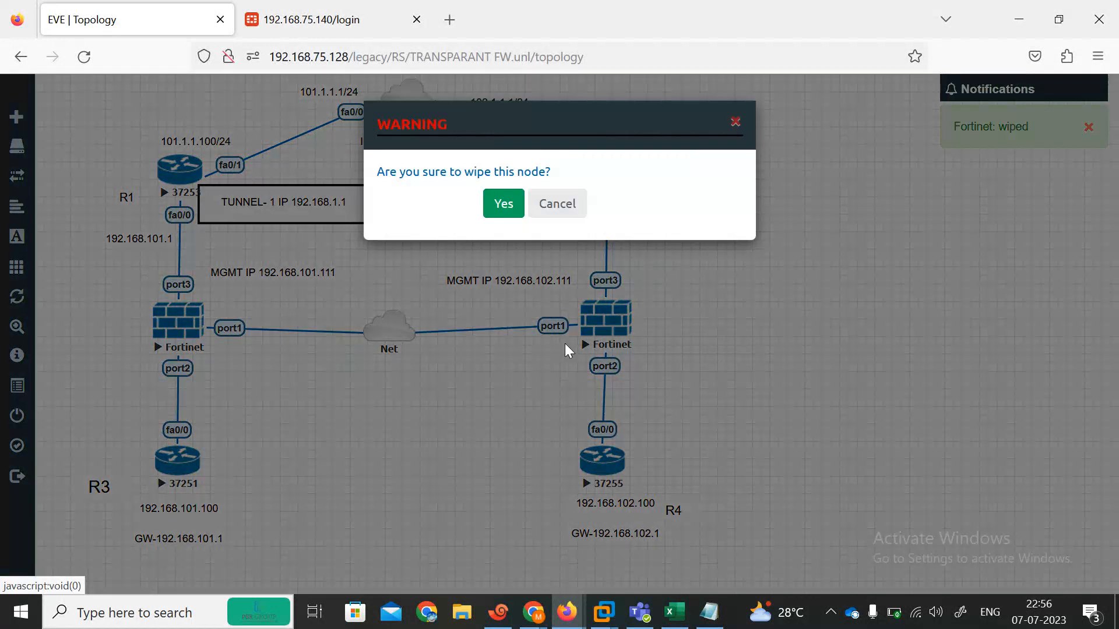
pyautogui.click(500, 203)
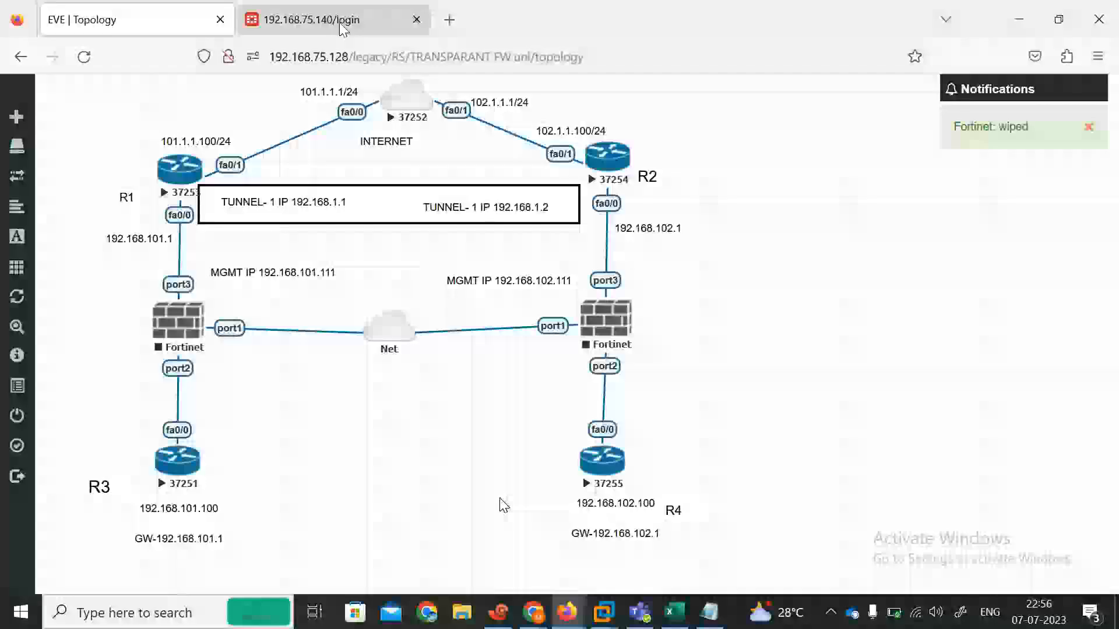
# Step: Start both Fortinet nodes again and bring back the INTERNET router terminal
pyautogui.rightClick(170, 329)
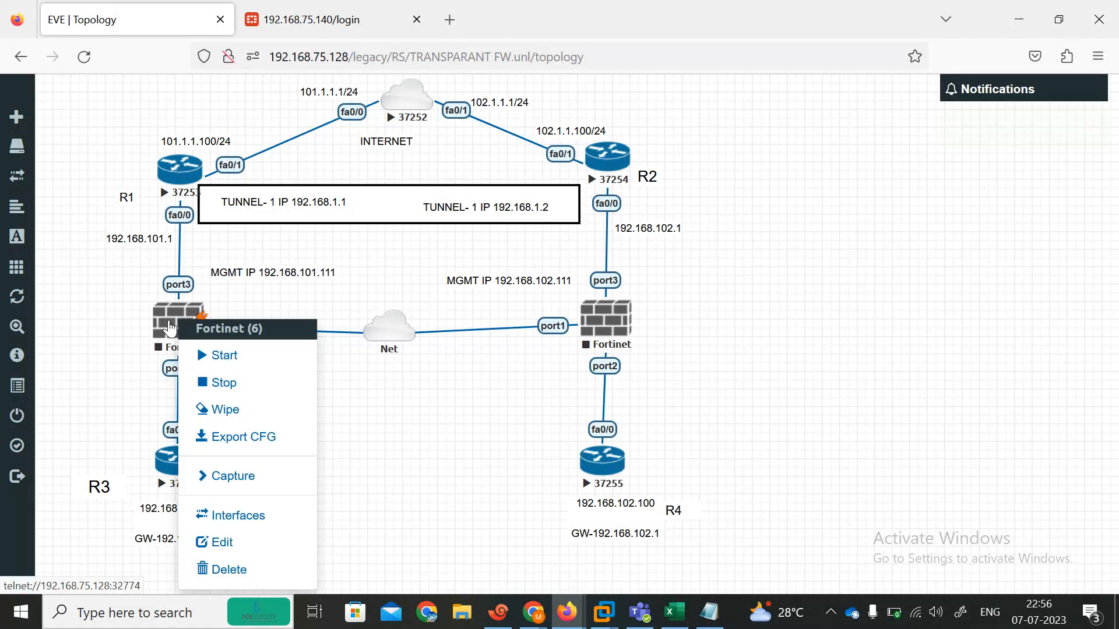
pyautogui.click(232, 357)
pyautogui.rightClick(610, 329)
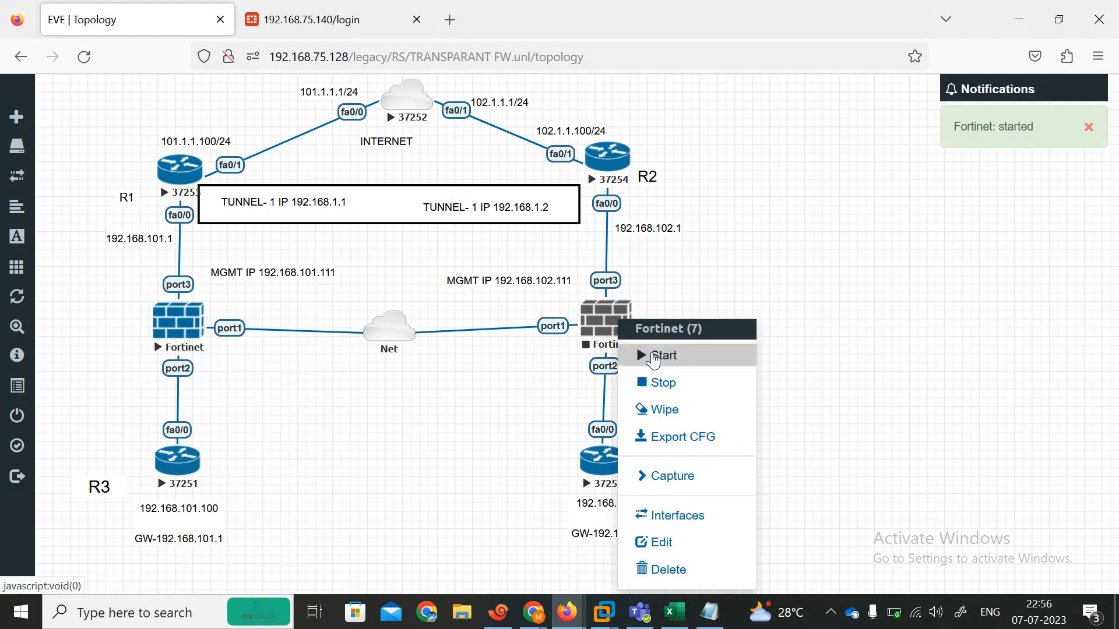
pyautogui.click(654, 357)
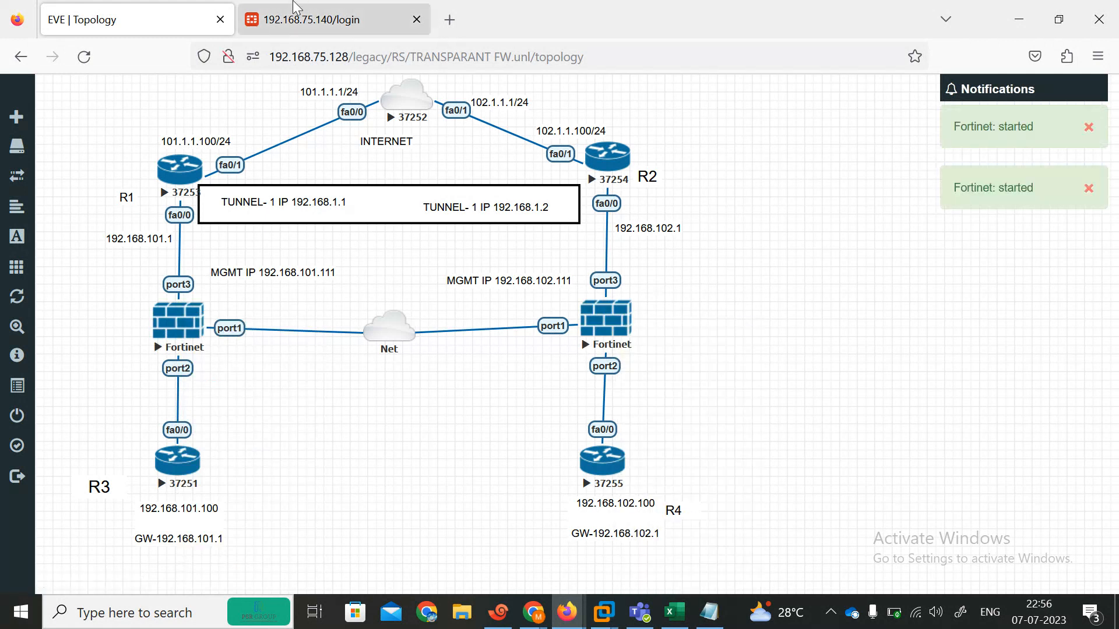
pyautogui.click(499, 612)
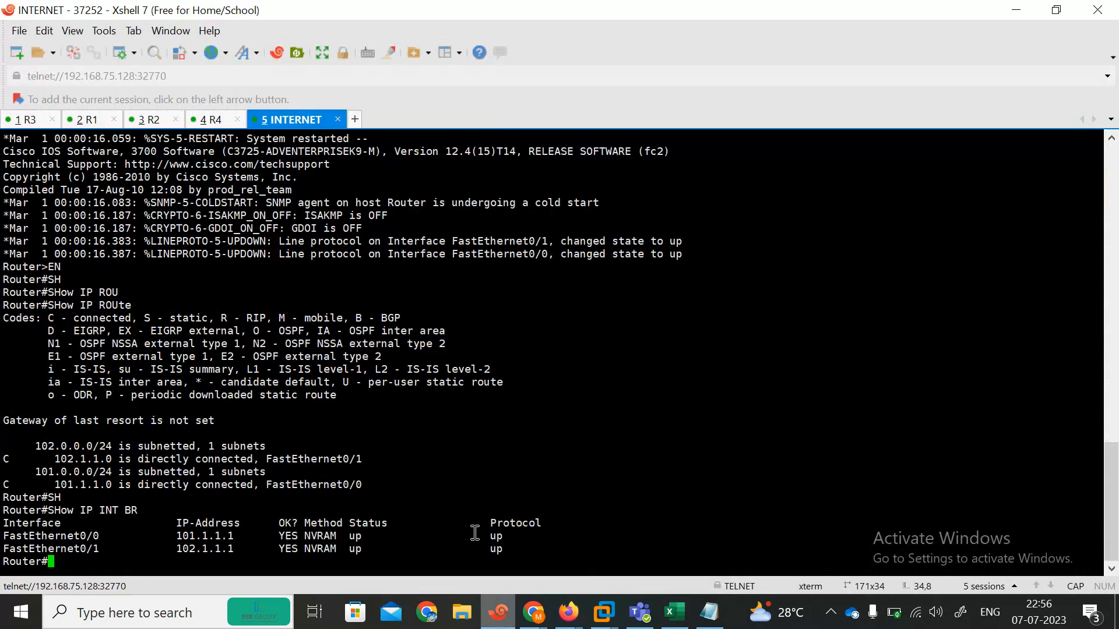
# Step: Minimize and restore the Xshell terminal, then bring the EVE Topology page back in front
pyautogui.click(1017, 10)
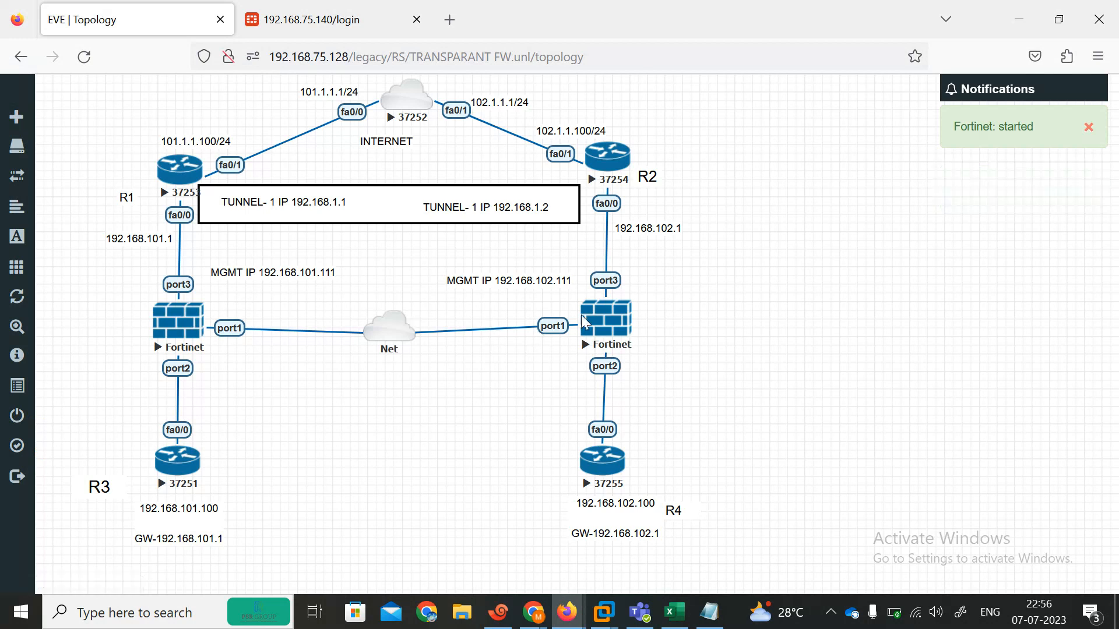
pyautogui.click(501, 623)
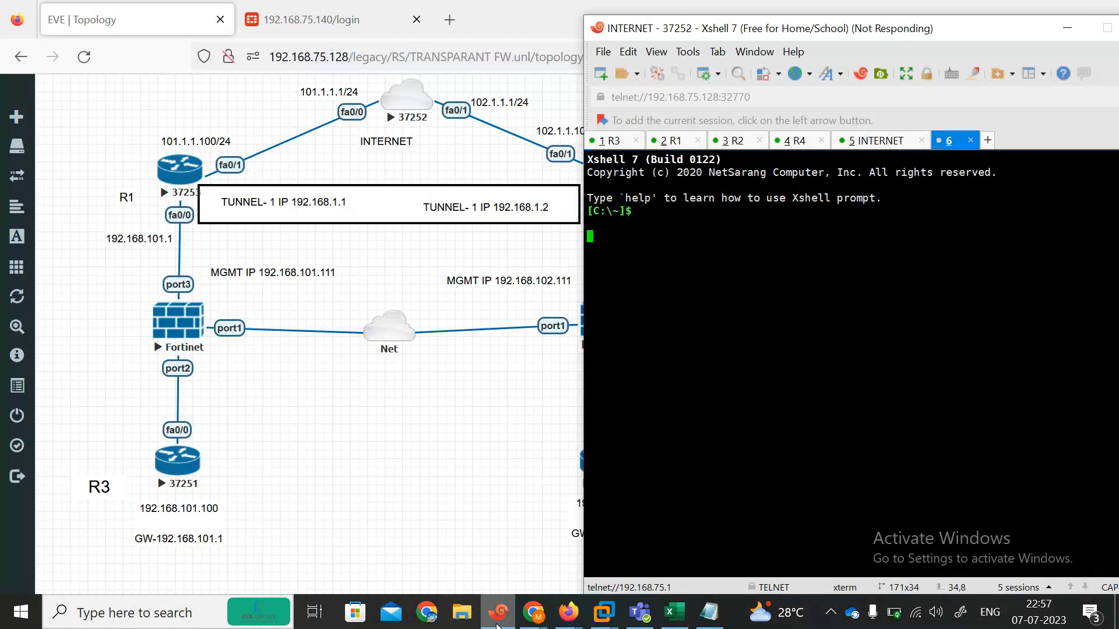
pyautogui.click(497, 623)
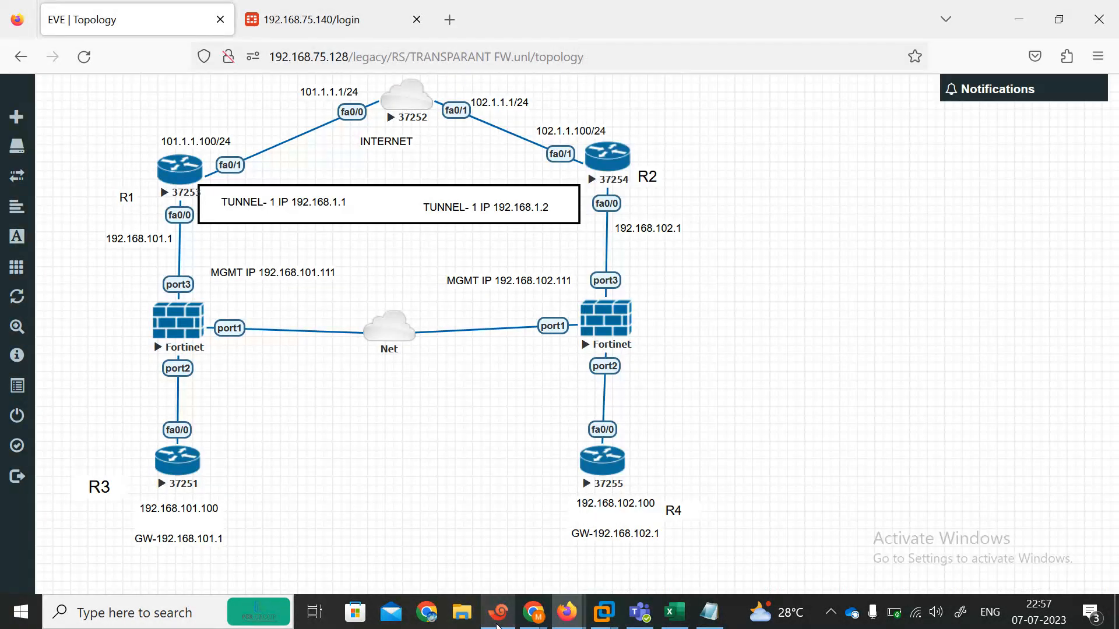
pyautogui.click(487, 623)
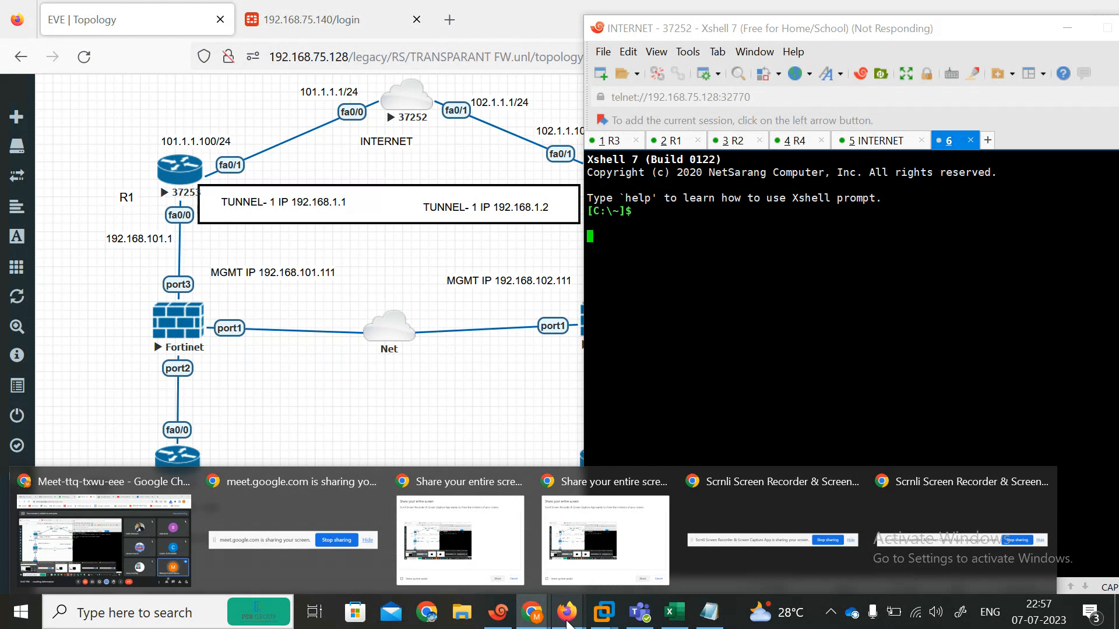
pyautogui.moveTo(567, 619)
pyautogui.click(450, 540)
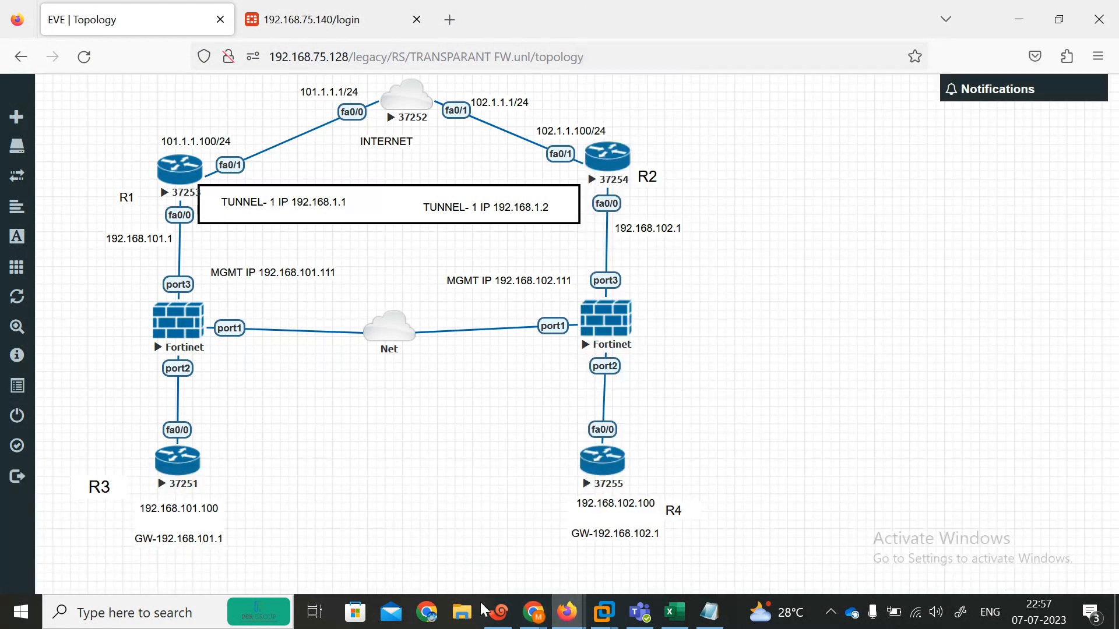
pyautogui.moveTo(539, 625)
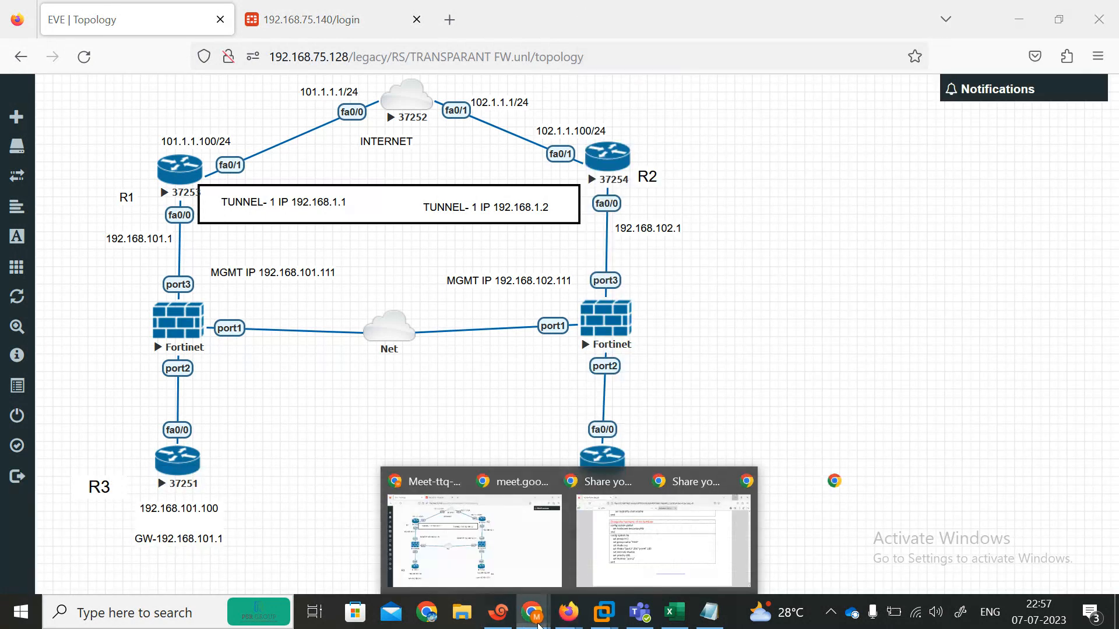
# Step: Open Google Meet's People panel, scroll the 7 participants, then switch to the Excel checklist
pyautogui.click(143, 551)
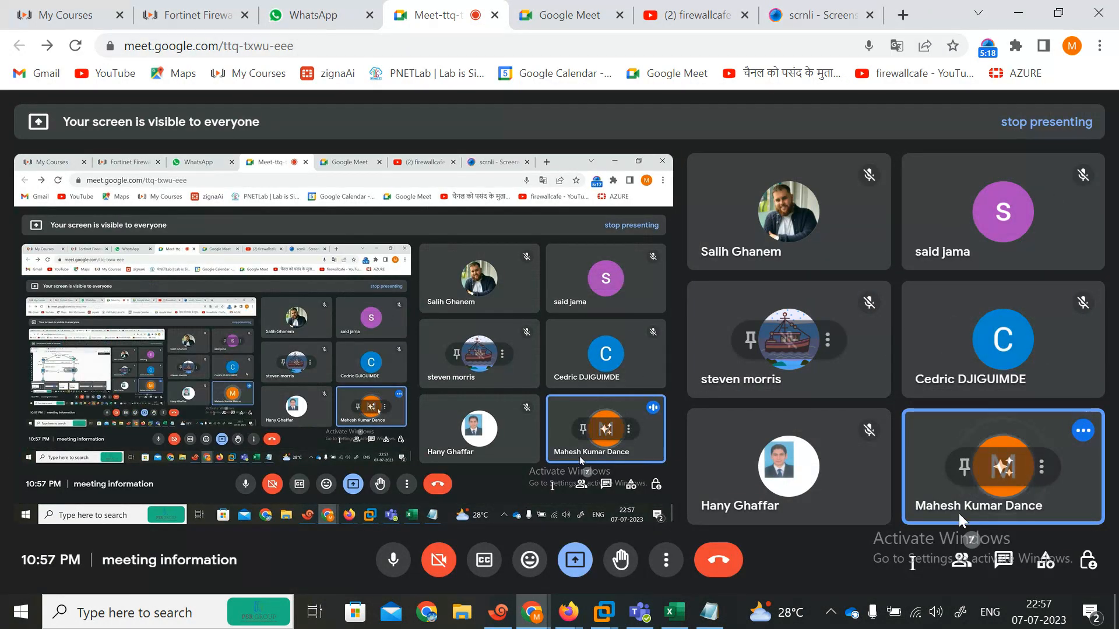
pyautogui.click(963, 561)
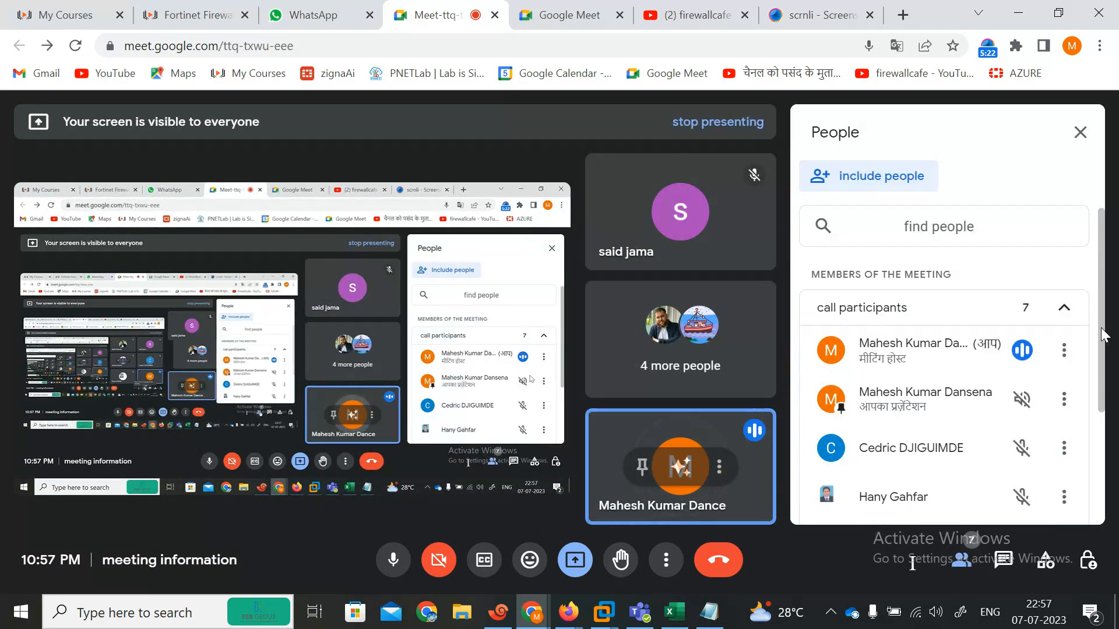
pyautogui.moveTo(1103, 356); pyautogui.dragTo(1099, 484)
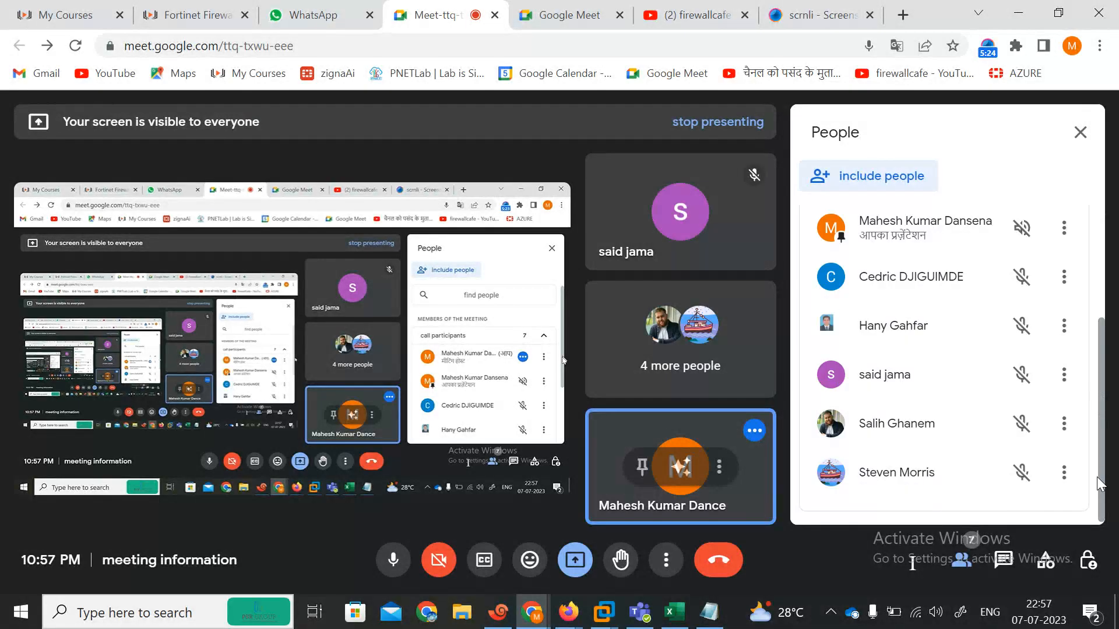
pyautogui.click(672, 612)
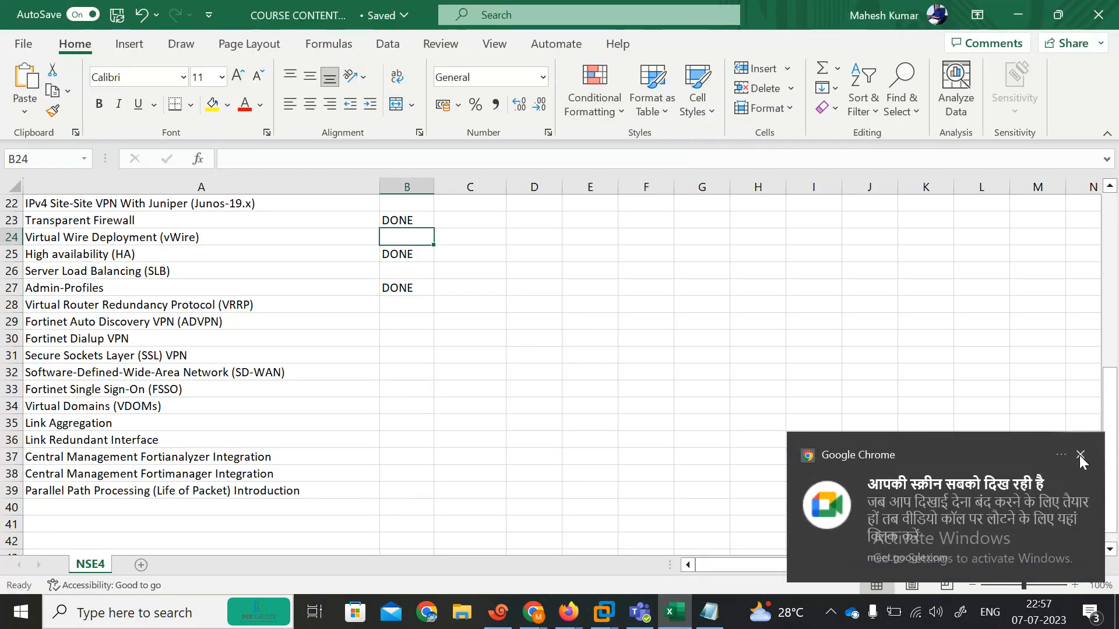
pyautogui.click(1080, 455)
pyautogui.press('Down')
pyautogui.press('Down')
pyautogui.press('Down')
pyautogui.press('Down')
pyautogui.press('Down')
pyautogui.press('Up')
pyautogui.press('Down')
pyautogui.press('Down')
pyautogui.press('Down')
pyautogui.press('Up')
pyautogui.press('Up')
pyautogui.press('Up')
pyautogui.press('Down')
pyautogui.press('Down')
pyautogui.press('Down')
pyautogui.press('Down')
pyautogui.press('Down')
pyautogui.press('Down')
pyautogui.press('Down')
pyautogui.press('Down')
pyautogui.press('Up')
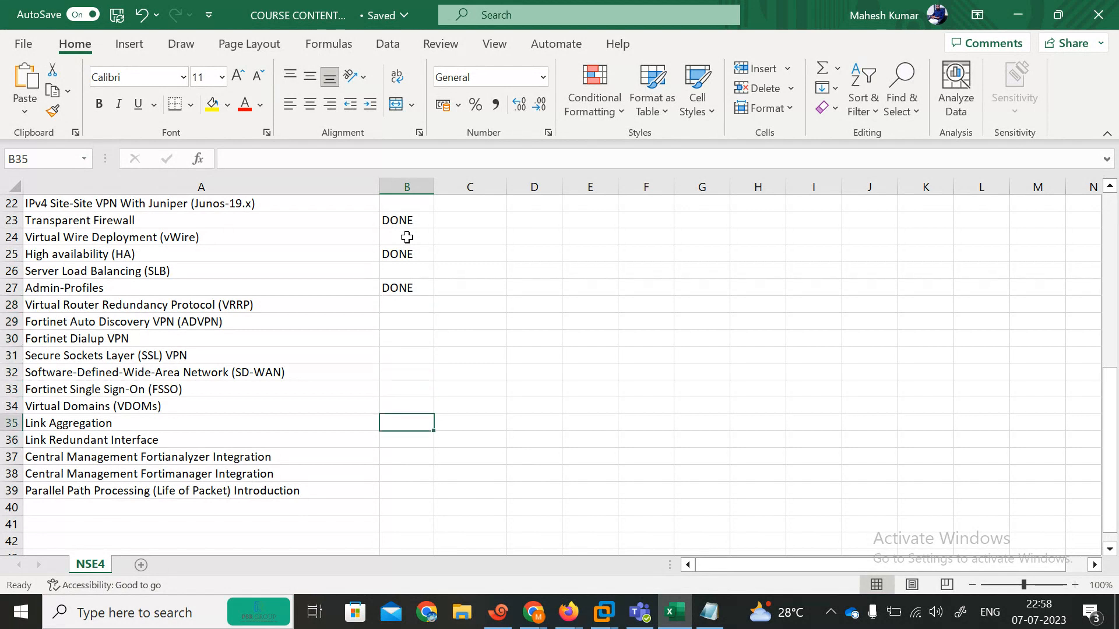
pyautogui.press('Down')
pyautogui.press('Down')
pyautogui.press('Up')
pyautogui.press('Up')
pyautogui.press('Up')
pyautogui.press('Up')
pyautogui.press('Down')
pyautogui.press('Down')
pyautogui.press('Down')
pyautogui.press('Down')
pyautogui.press('Down')
pyautogui.press('Up')
pyautogui.press('Up')
pyautogui.press('Up')
pyautogui.press('Up')
pyautogui.press('Up')
pyautogui.press('Up')
pyautogui.press('Down')
pyautogui.press('Left')
pyautogui.press('Up')
pyautogui.press('Up')
pyautogui.press('Up')
pyautogui.press('Up')
pyautogui.press('Up')
pyautogui.press('Up')
pyautogui.press('Up')
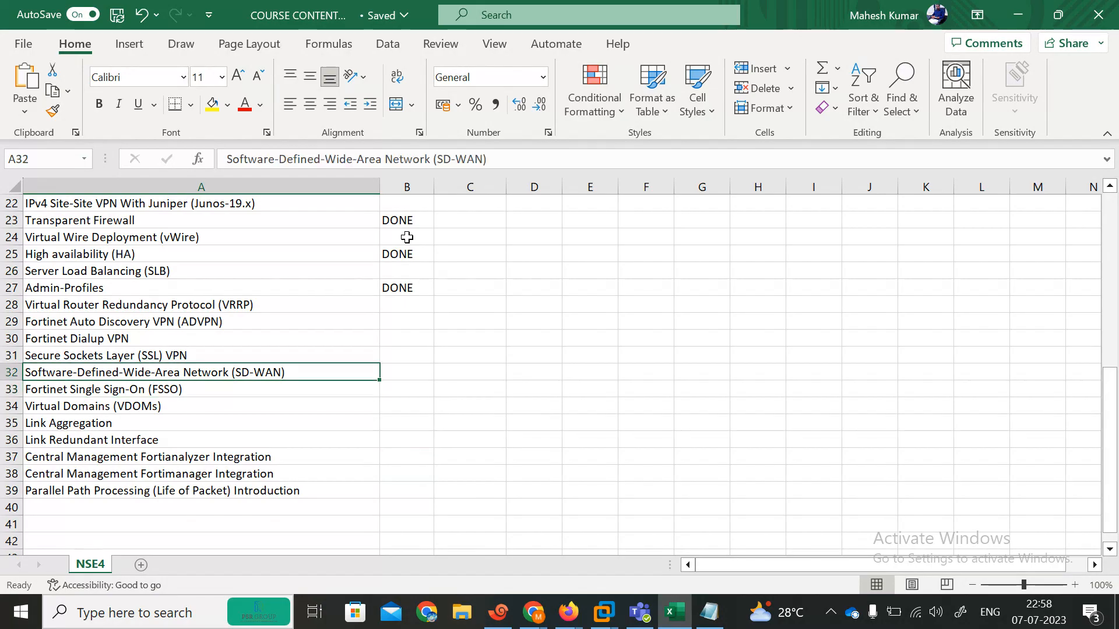
pyautogui.press('Up')
pyautogui.press('Up')
pyautogui.press('Up')
pyautogui.press('Down')
pyautogui.press('Down')
pyautogui.press('Down')
pyautogui.press('Down')
pyautogui.press('Down')
pyautogui.press('Down')
pyautogui.press('Down')
pyautogui.press('Down')
pyautogui.press('Down')
pyautogui.press('Down')
pyautogui.press('Down')
pyautogui.press('Down')
pyautogui.press('Down')
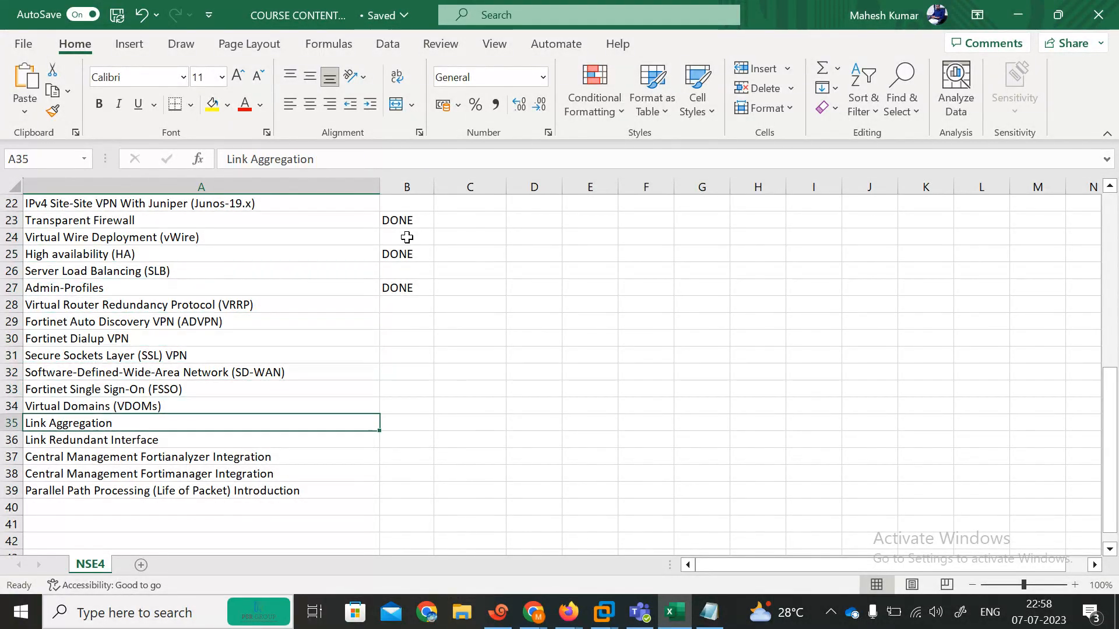
pyautogui.press('Up')
pyautogui.press('Up')
pyautogui.press('Up')
pyautogui.press('Up')
pyautogui.press('Up')
pyautogui.press('Up')
pyautogui.press('Up')
pyautogui.press('Up')
pyautogui.press('Up')
pyautogui.press('Up')
pyautogui.press('Up')
pyautogui.press('Up')
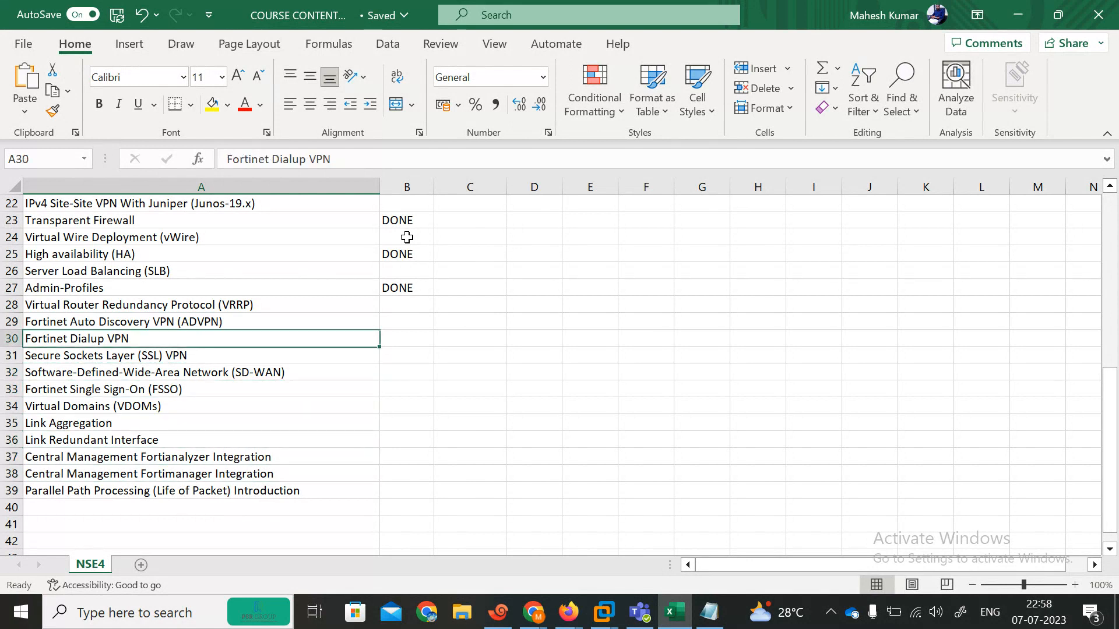
pyautogui.press('Up')
pyautogui.press('Up')
pyautogui.press('Down')
pyautogui.press('Down')
pyautogui.press('Down')
pyautogui.press('Down')
pyautogui.press('Down')
pyautogui.press('Down')
pyautogui.press('Down')
pyautogui.press('Down')
pyautogui.press('Down')
pyautogui.press('Down')
pyautogui.press('Down')
pyautogui.press('Down')
pyautogui.press('Down')
pyautogui.press('Down')
pyautogui.press('Down')
pyautogui.press('Down')
pyautogui.press('Up')
pyautogui.press('Up')
pyautogui.press('Up')
pyautogui.press('Up')
pyautogui.press('Up')
pyautogui.press('Up')
pyautogui.press('Up')
pyautogui.press('Up')
pyautogui.press('Up')
pyautogui.press('Up')
pyautogui.press('Up')
pyautogui.press('Up')
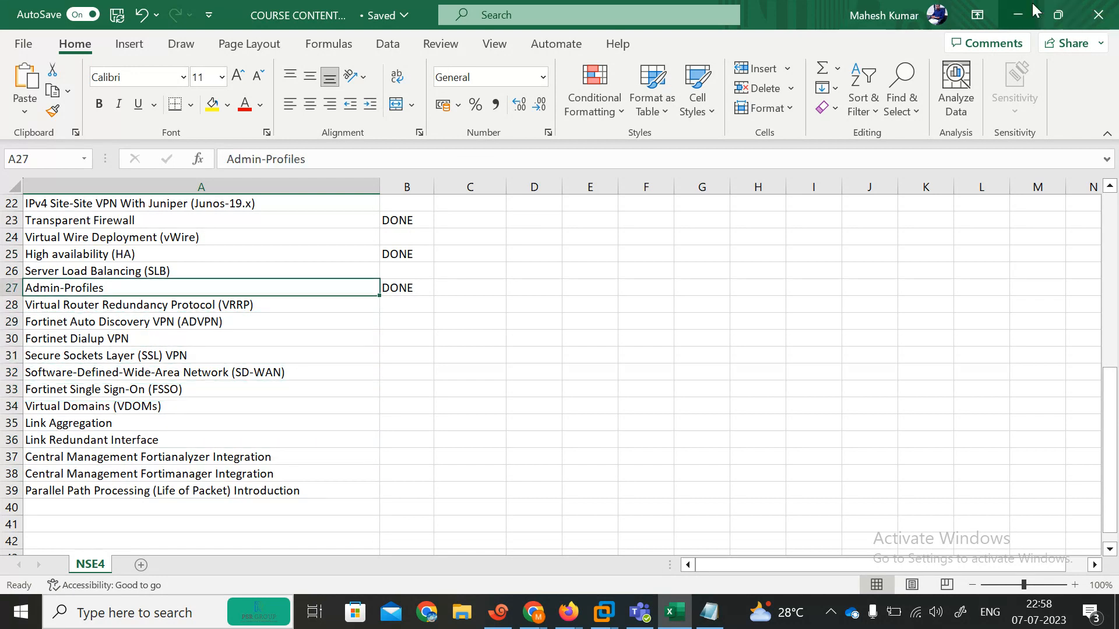
# Step: Force-close the frozen INTERNET Xshell window and return to the EVE lab topology
pyautogui.click(1022, 15)
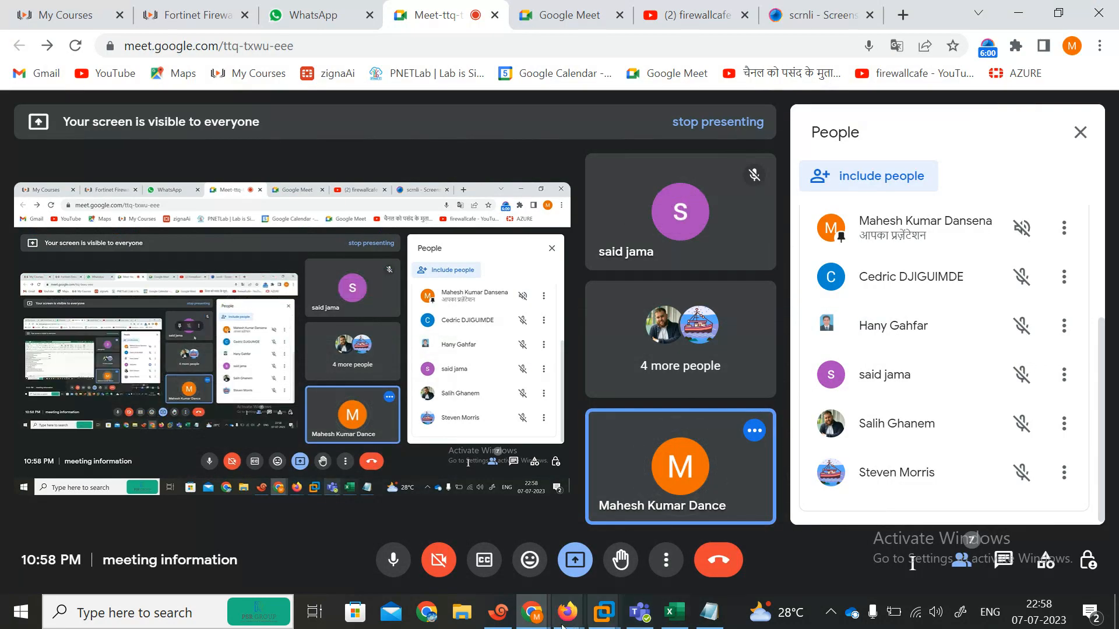
pyautogui.click(497, 619)
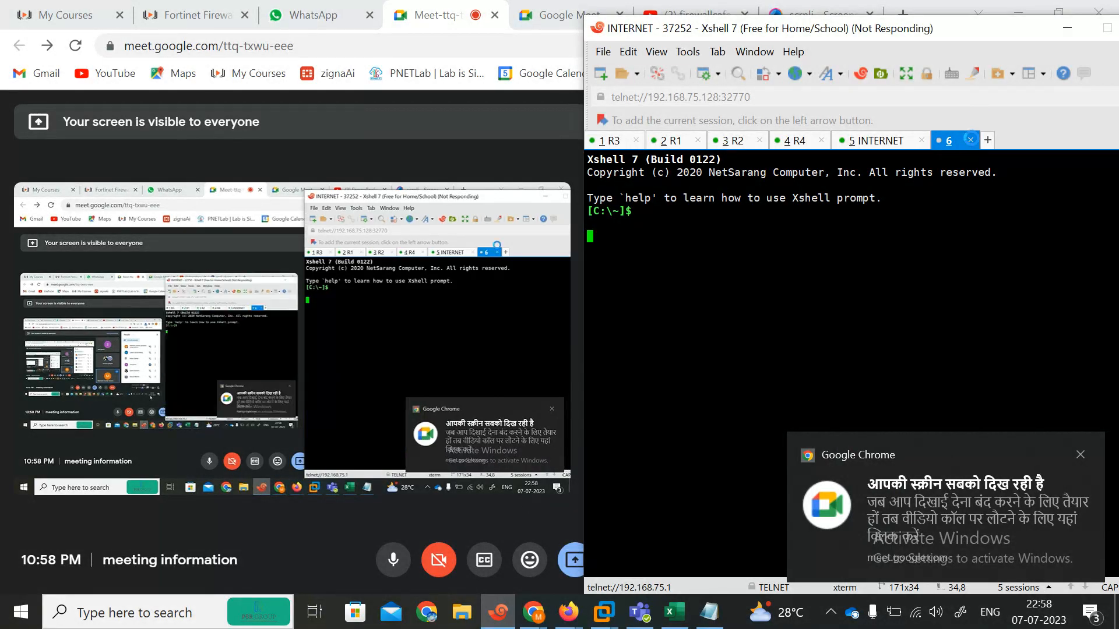
pyautogui.moveTo(866, 29); pyautogui.dragTo(644, 30)
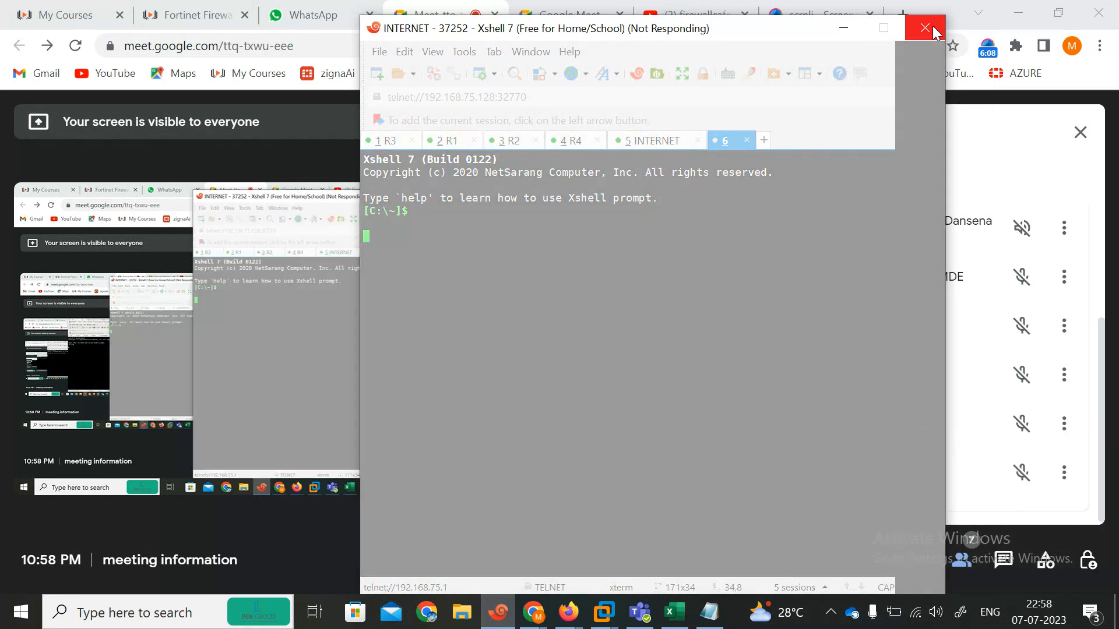
pyautogui.click(926, 32)
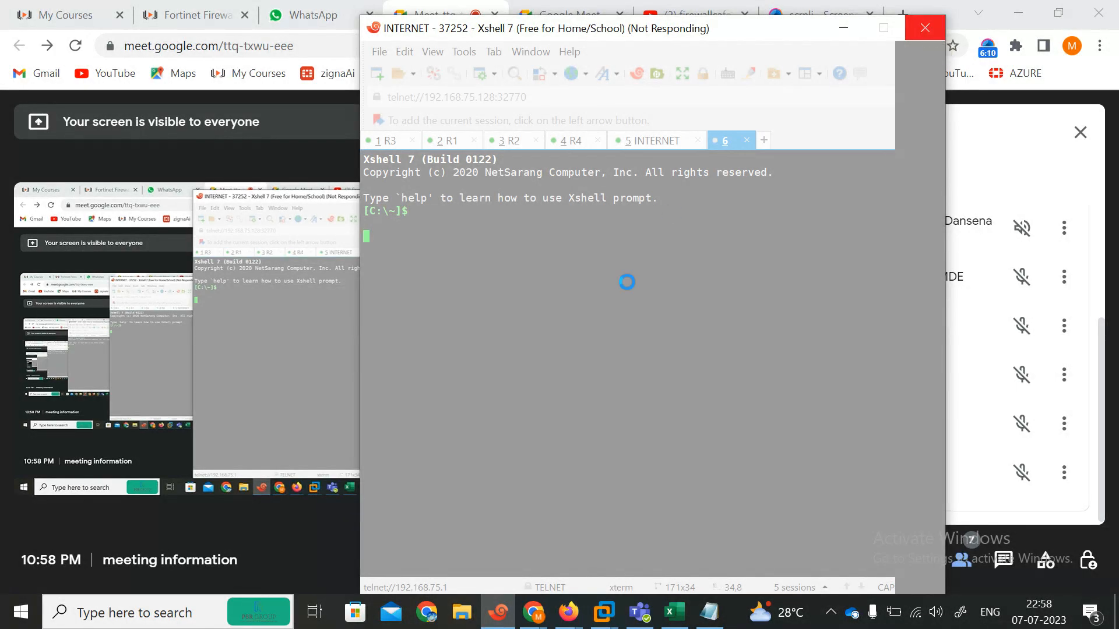
pyautogui.click(590, 352)
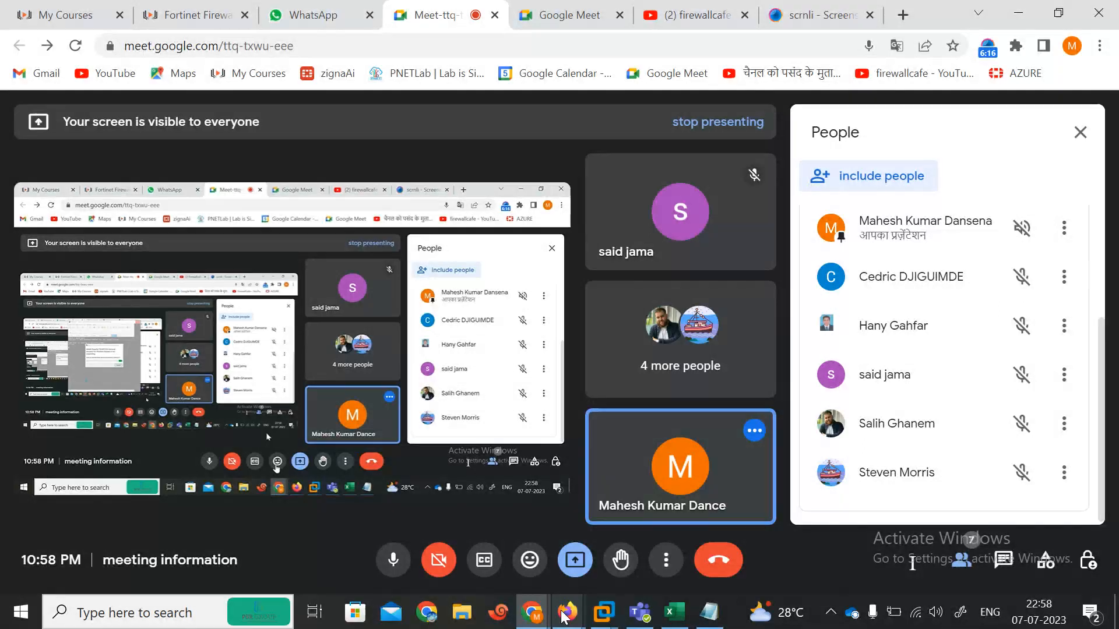
pyautogui.moveTo(565, 614)
pyautogui.click(453, 552)
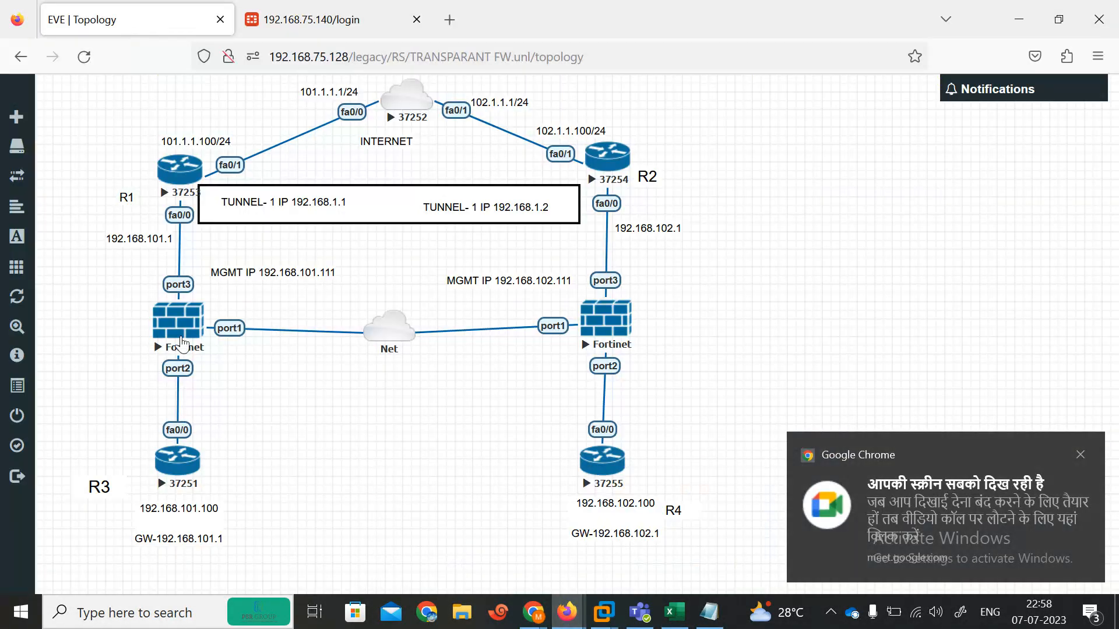
# Step: Restore the abnormally terminated session, close the empty Xshell window and dismiss the license reminder
pyautogui.click(173, 332)
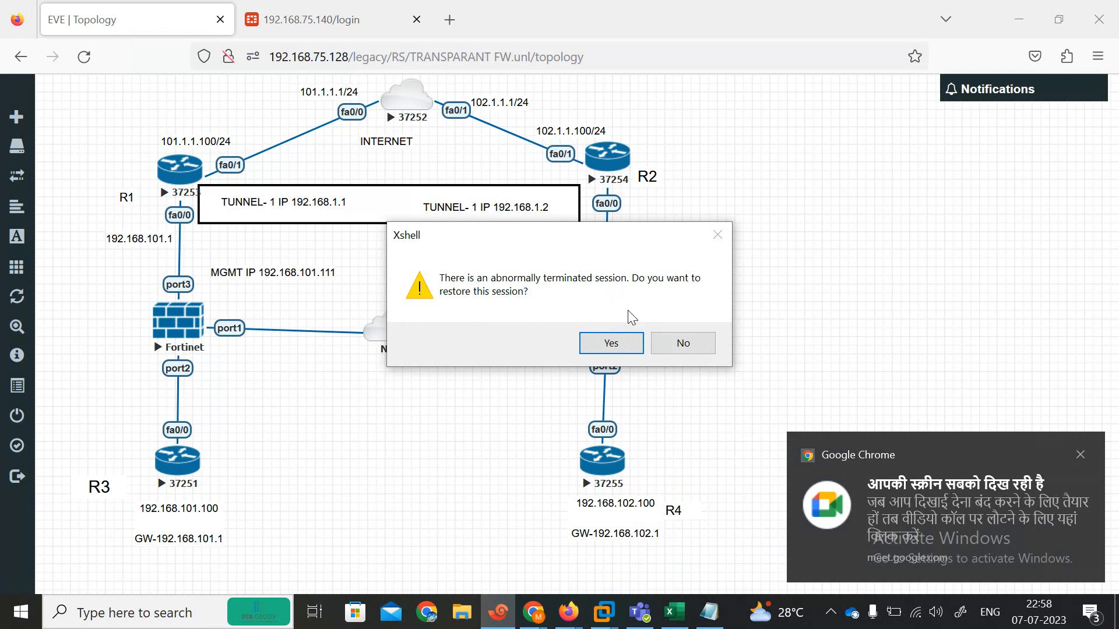
pyautogui.click(601, 348)
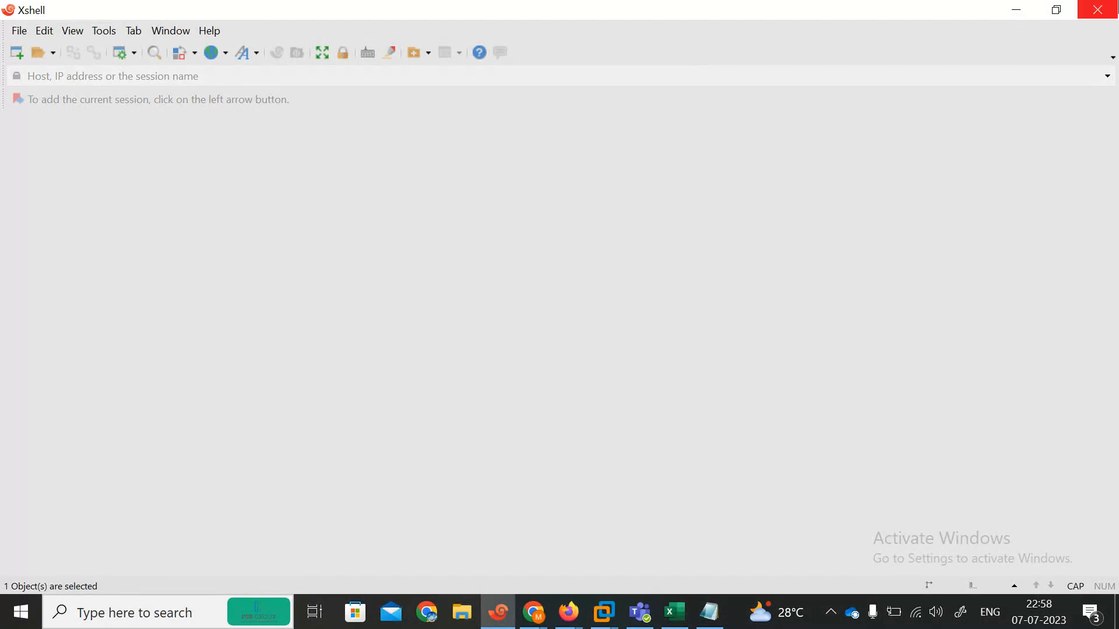
pyautogui.click(1098, 10)
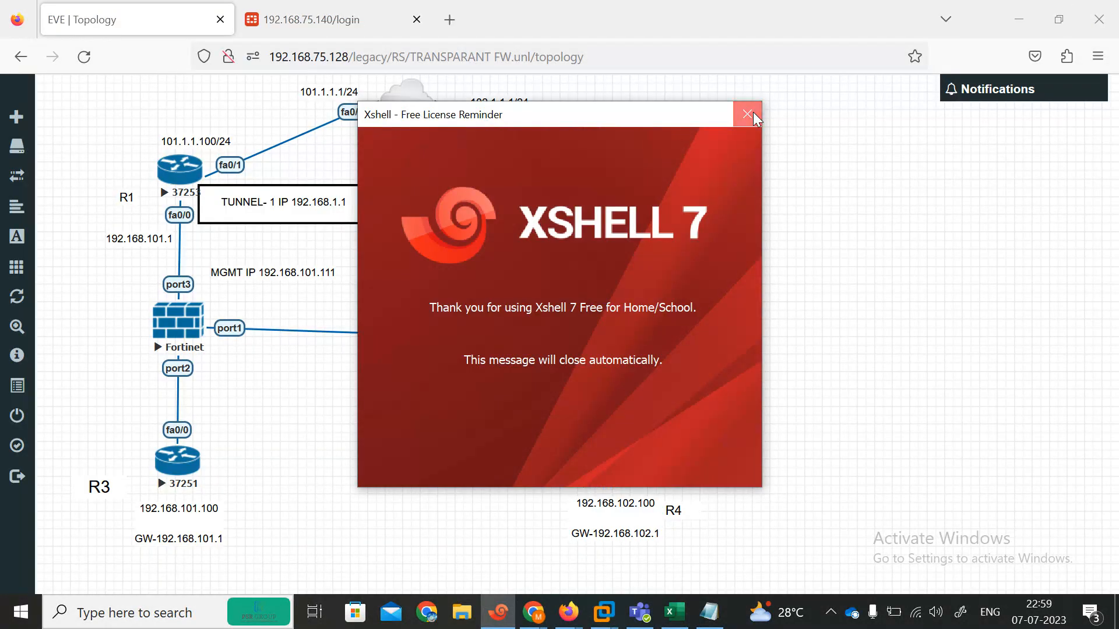
pyautogui.click(752, 113)
# Step: Open a console to the left Fortinet firewall and rename its tab to FW1
pyautogui.click(192, 324)
pyautogui.rightClick(85, 108)
pyautogui.click(110, 240)
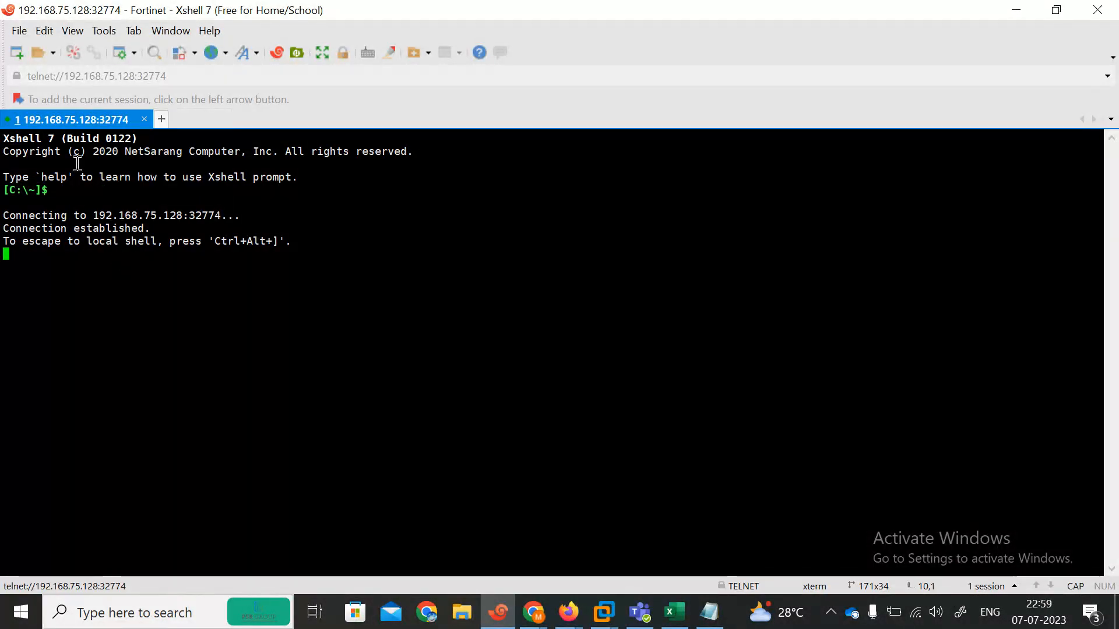
pyautogui.rightClick(46, 118)
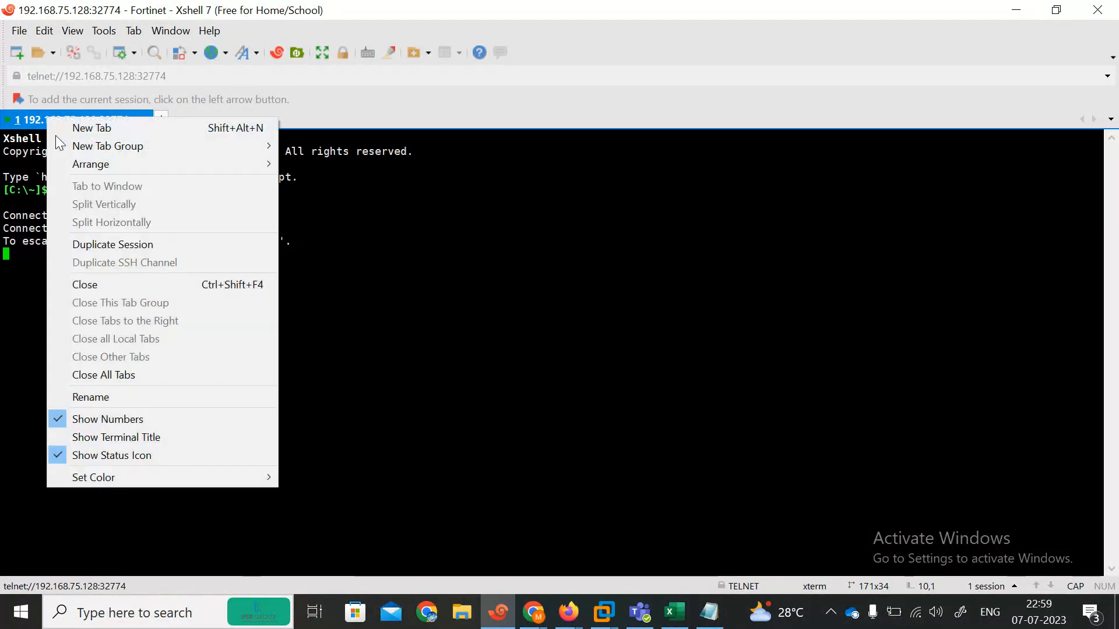
pyautogui.click(128, 399)
pyautogui.write('FW1')
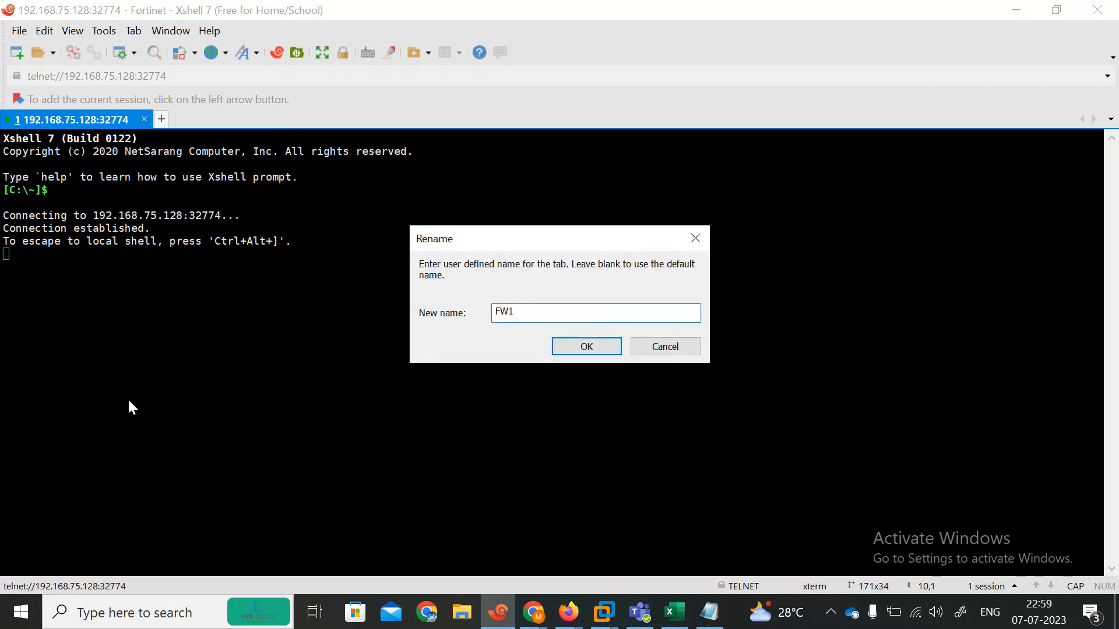
pyautogui.click(603, 344)
pyautogui.hotkey('alt', 'Tab')
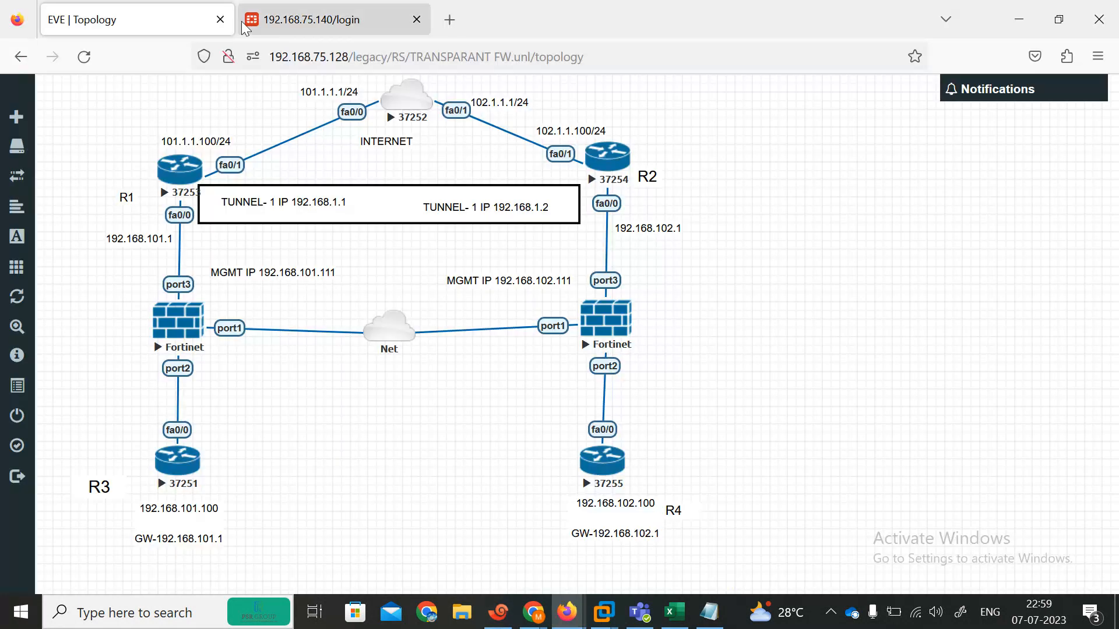
# Step: Open a console to the right Fortinet firewall and rename its tab to FW2
pyautogui.click(610, 328)
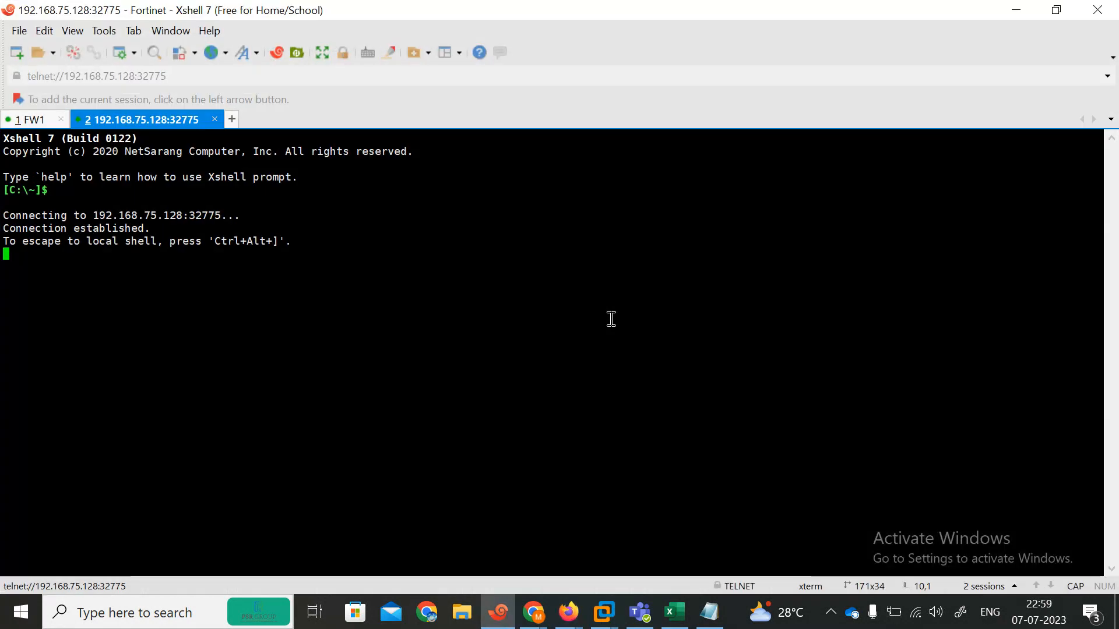
pyautogui.rightClick(149, 120)
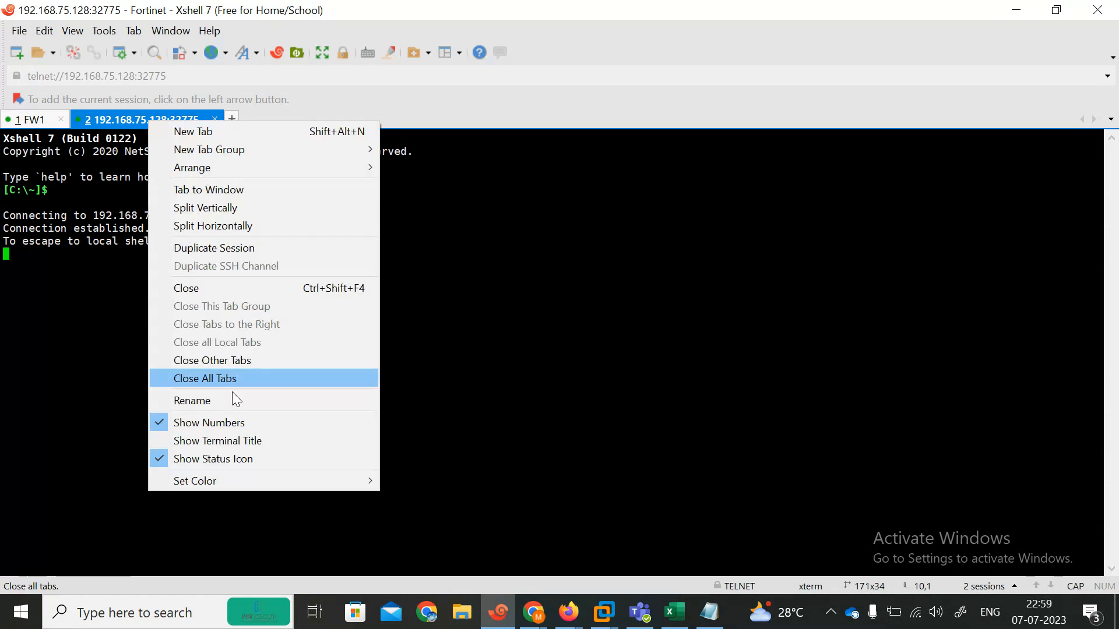
pyautogui.click(217, 401)
pyautogui.write('FW')
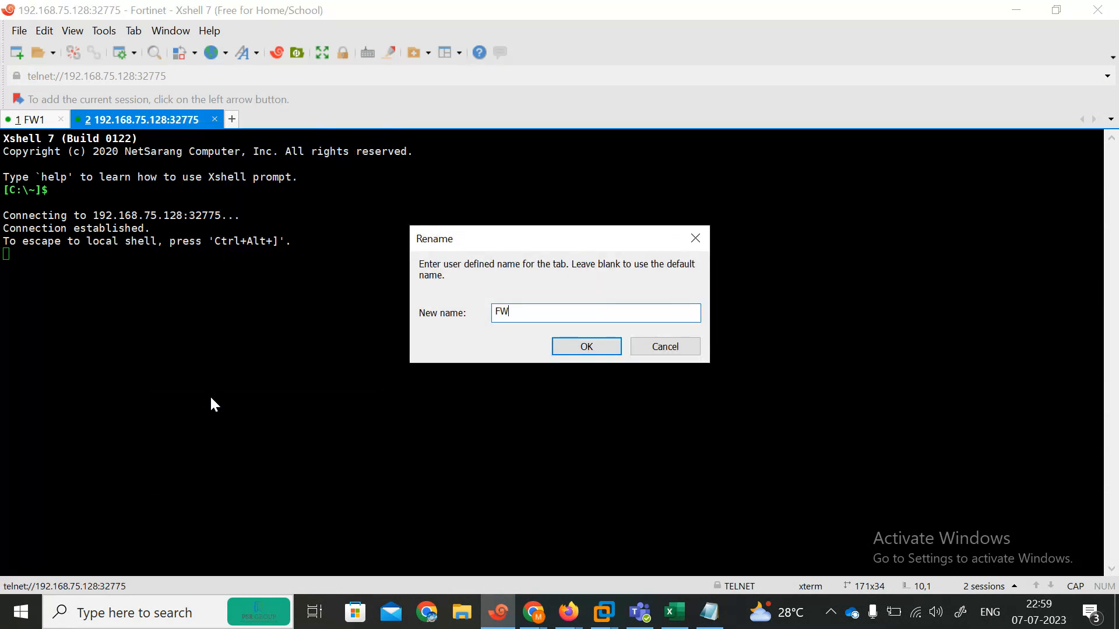
pyautogui.write('2')
pyautogui.click(558, 347)
# Step: Log in to the FW1 console as admin and set a new admin password
pyautogui.click(38, 120)
pyautogui.press('Return')
pyautogui.press('Return')
pyautogui.press('Return')
pyautogui.write('admi')
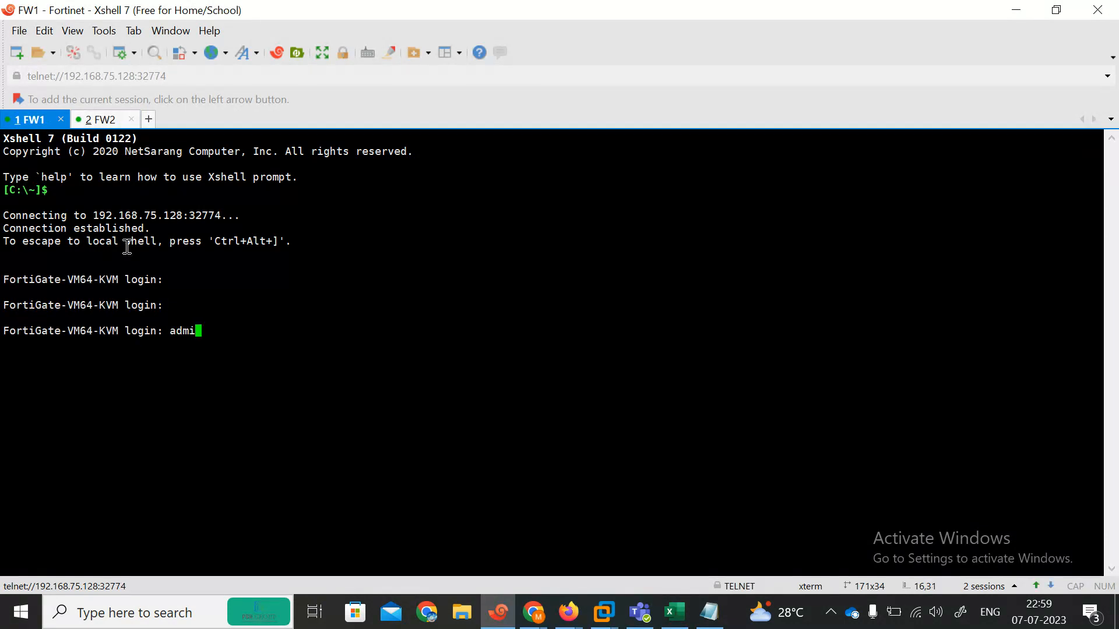
pyautogui.write('n')
pyautogui.press('Return')
pyautogui.press('Return')
pyautogui.press('Return')
pyautogui.press('Return')
pyautogui.write('config system interface')
pyautogui.press('Return')
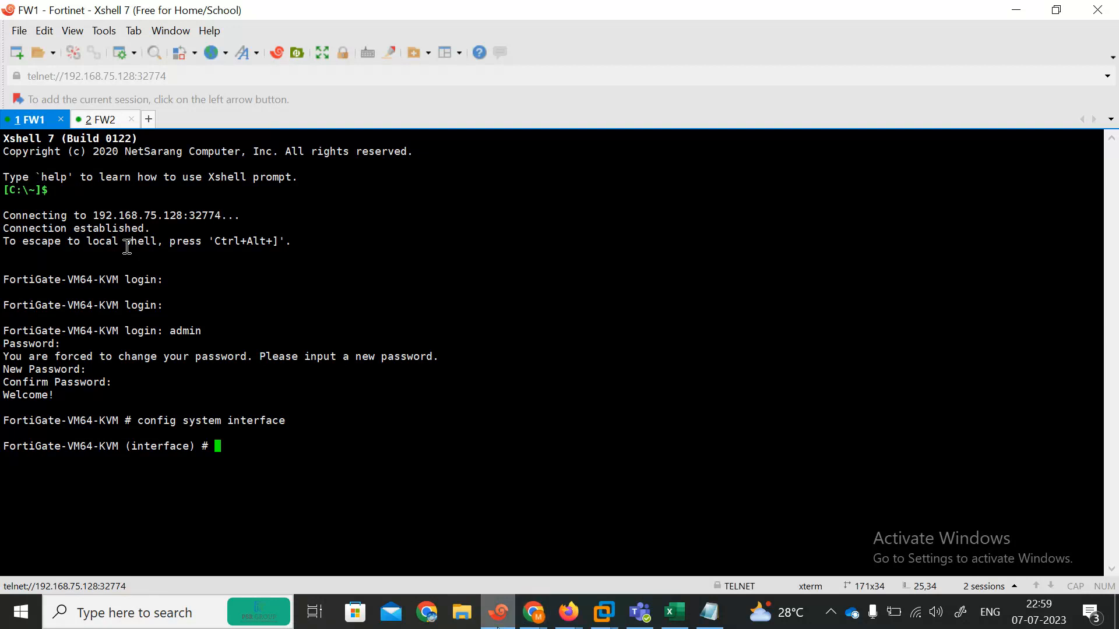
# Step: Glance at the FortiGate web login page in Firefox, close that tab, and return
pyautogui.click(498, 612)
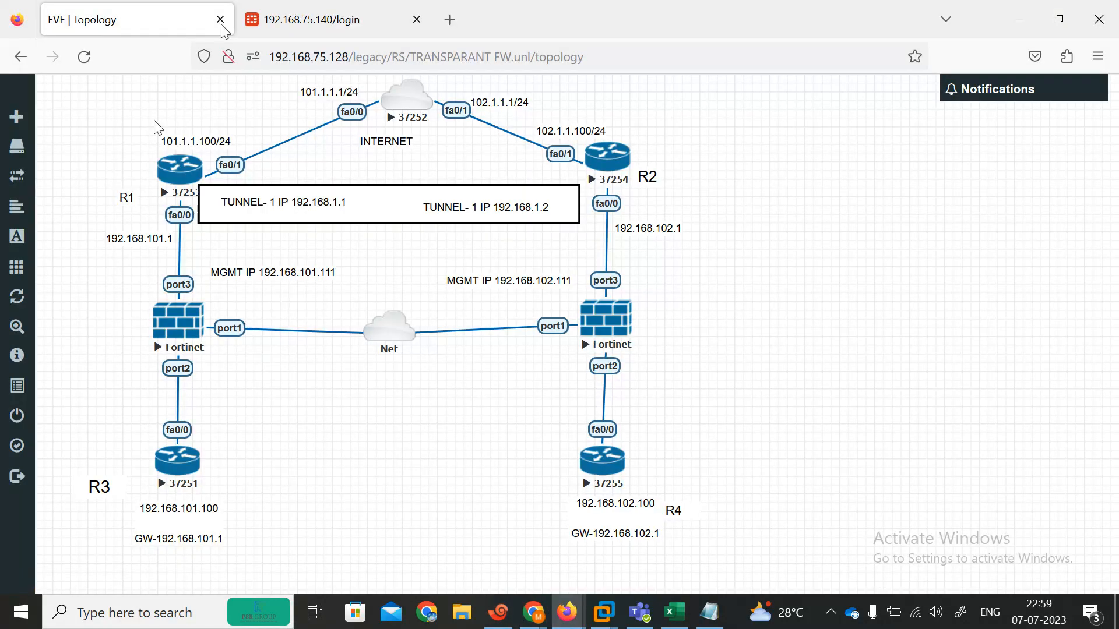
pyautogui.click(297, 21)
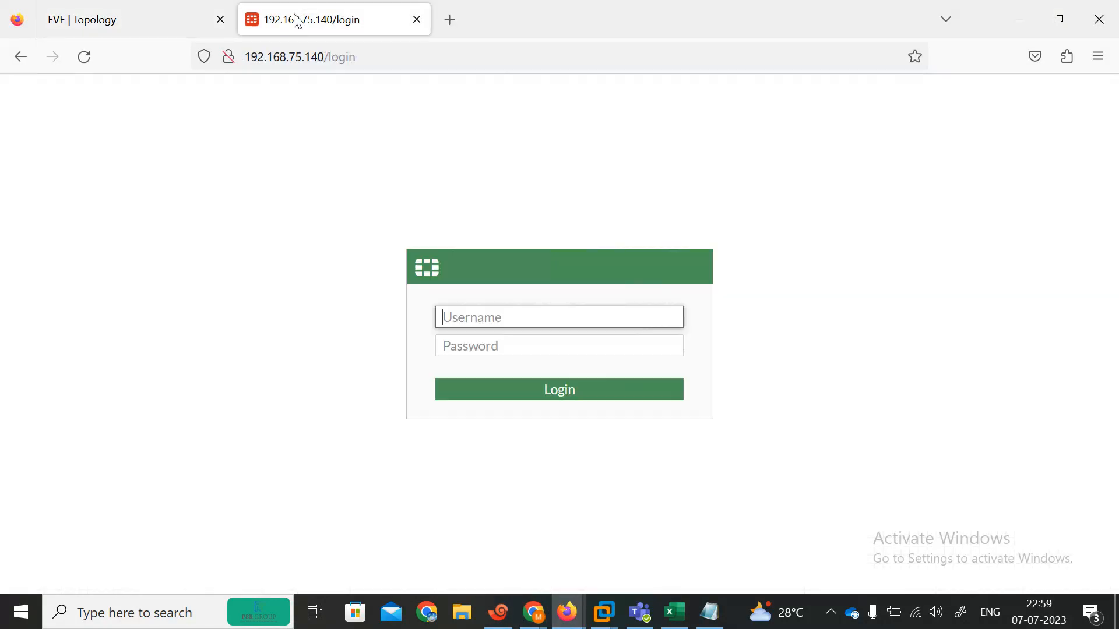
pyautogui.click(417, 20)
pyautogui.click(498, 612)
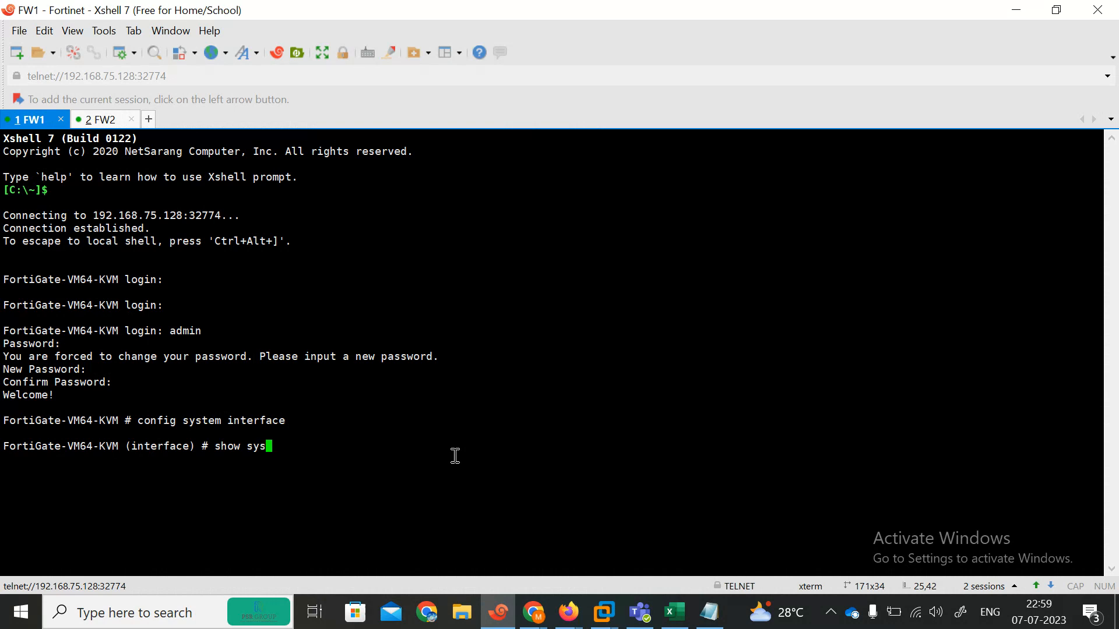
# Step: Run end and show system interface on FW1, highlighting port1's dhcp mode
pyautogui.press('BackSpace')
pyautogui.press('BackSpace')
pyautogui.press('BackSpace')
pyautogui.press('BackSpace')
pyautogui.press('BackSpace')
pyautogui.press('BackSpace')
pyautogui.write('end')
pyautogui.press('Return')
pyautogui.press('Return')
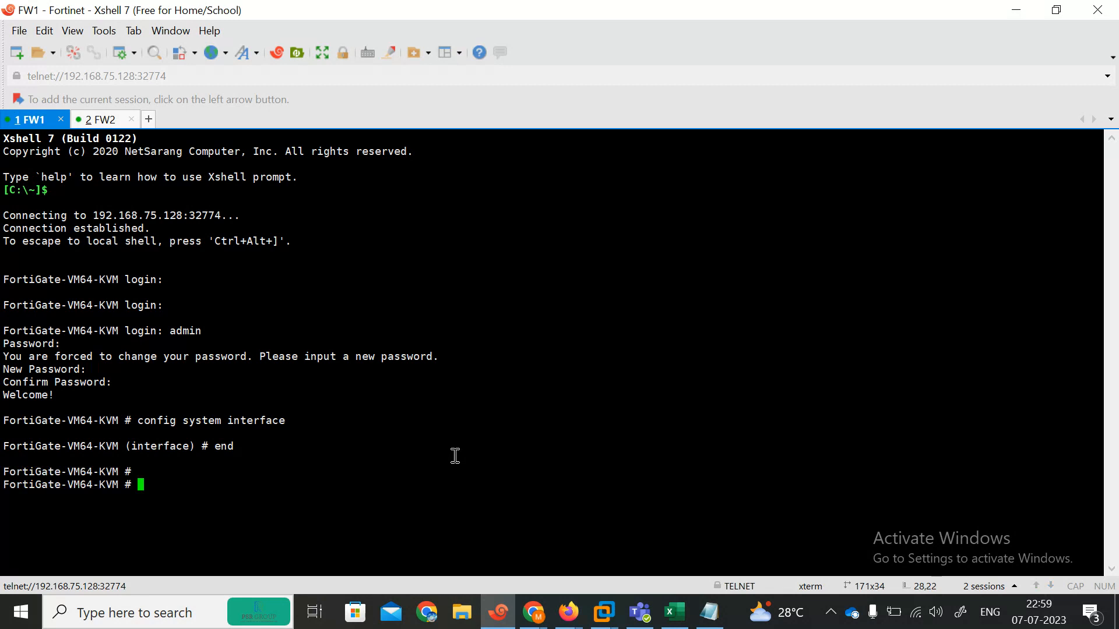
pyautogui.write('show system i')
pyautogui.press('Tab')
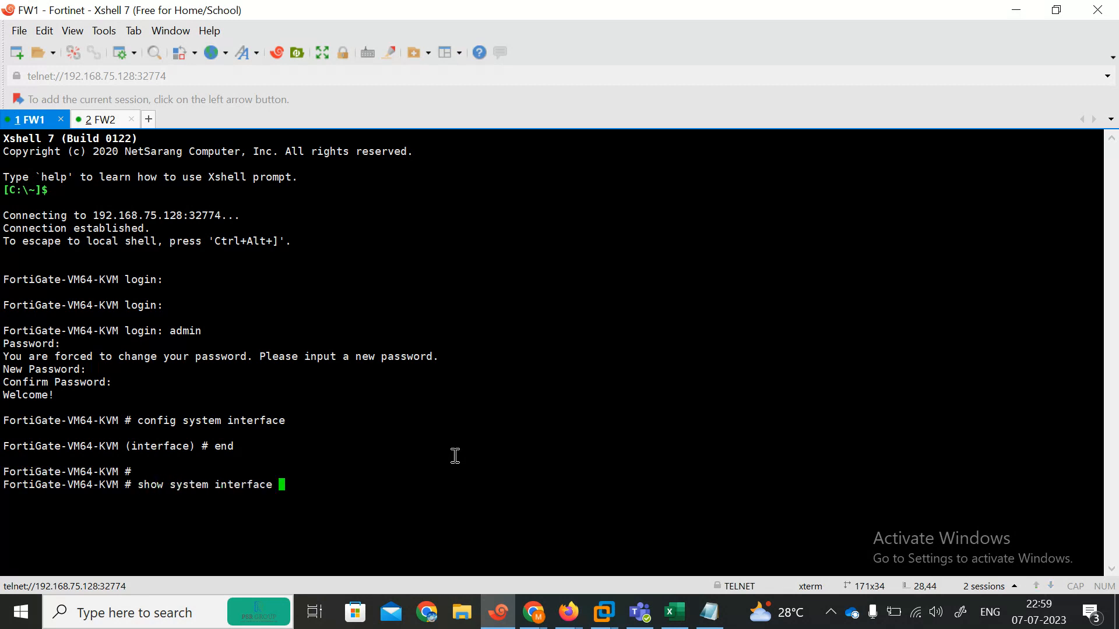
pyautogui.press('?')
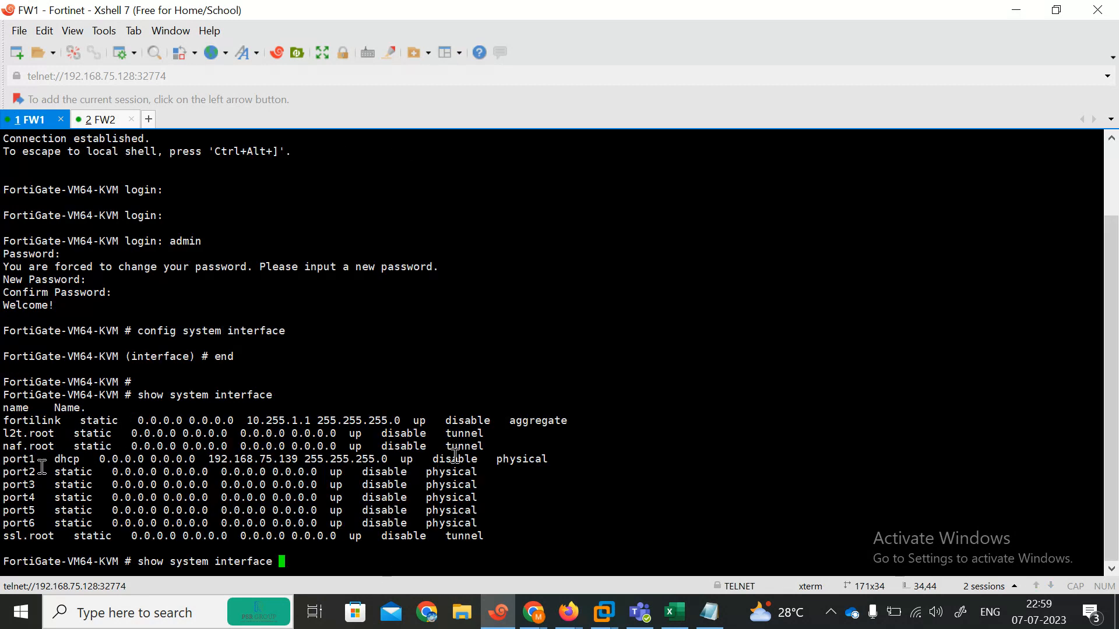
pyautogui.moveTo(54, 465); pyautogui.dragTo(92, 466)
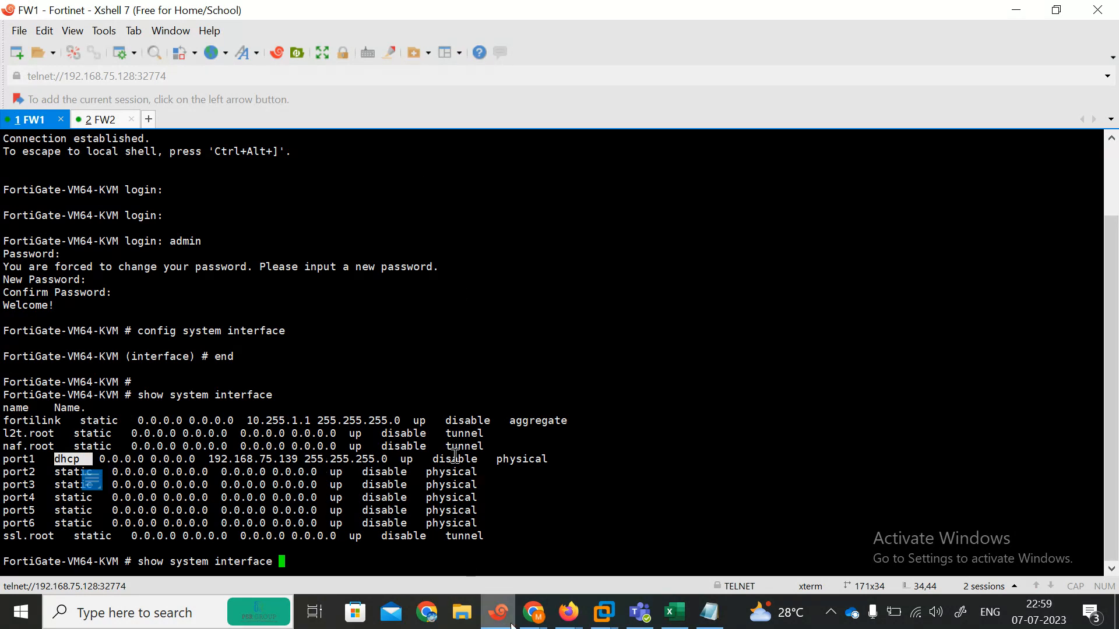
# Step: Load the FortiGate login page at 192.168.75.139 in a new browser tab
pyautogui.moveTo(569, 612)
pyautogui.click(475, 541)
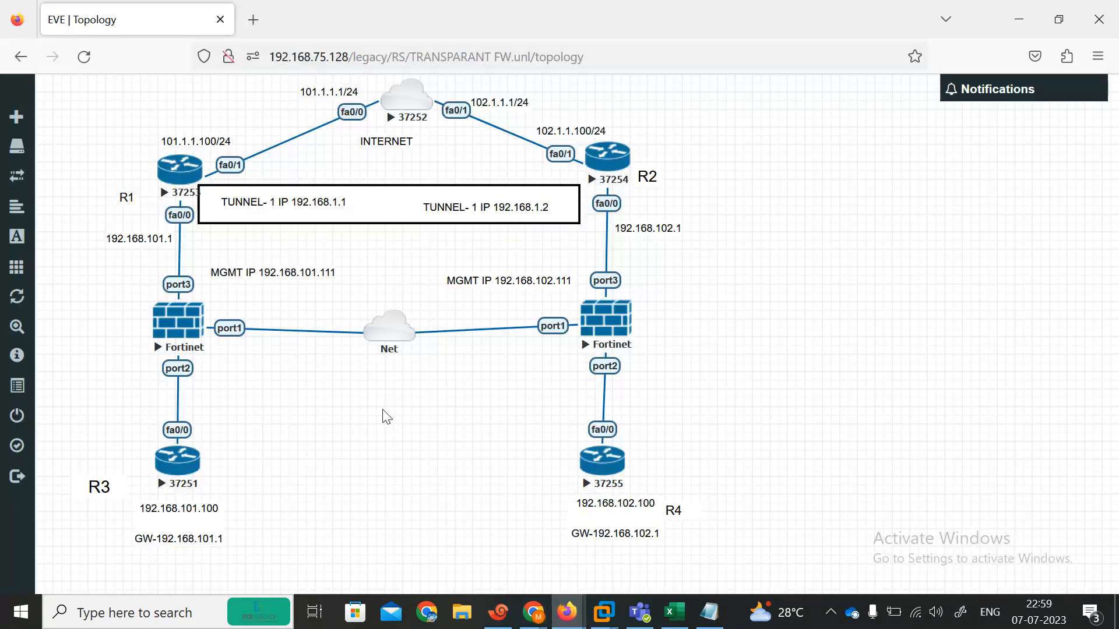
pyautogui.click(252, 21)
pyautogui.write('192.168.75.1')
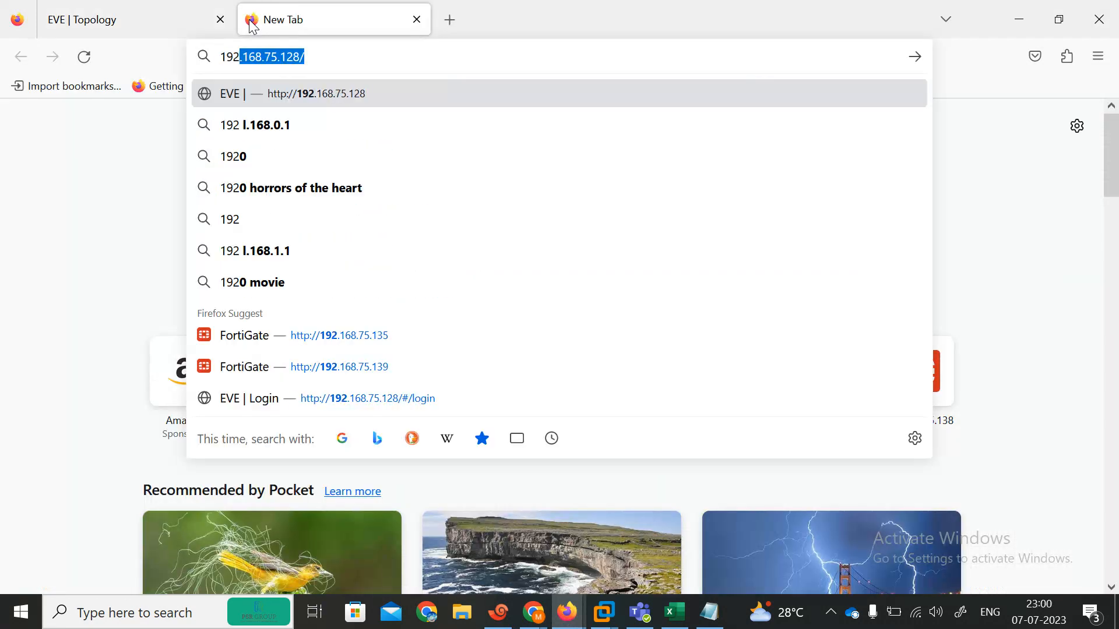
pyautogui.press('BackSpace')
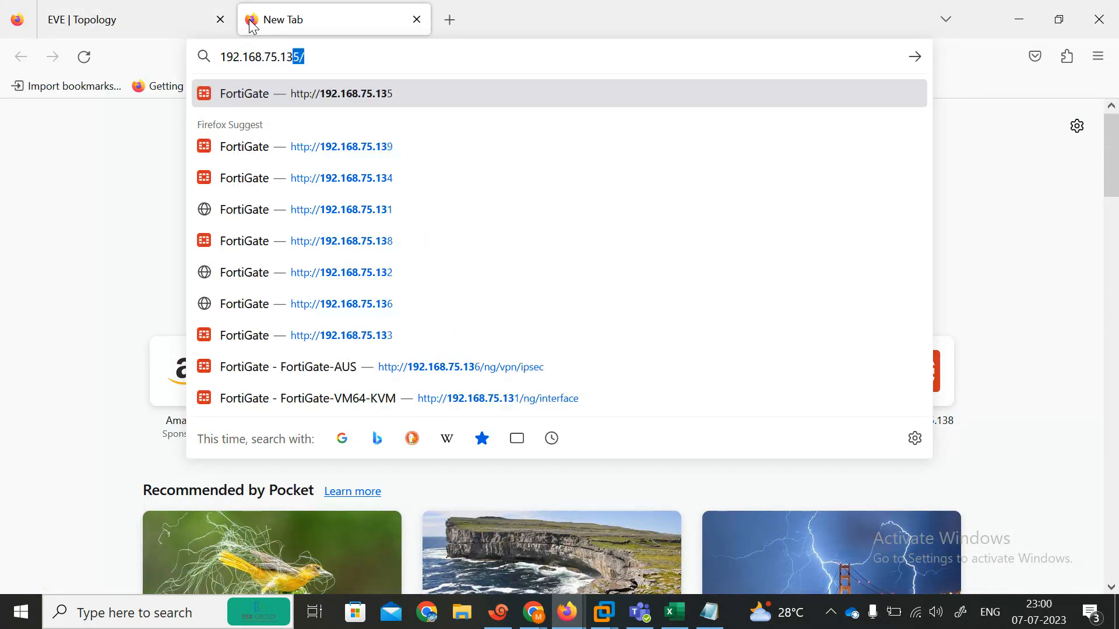
pyautogui.write('39')
pyautogui.press('Return')
pyautogui.click(120, 8)
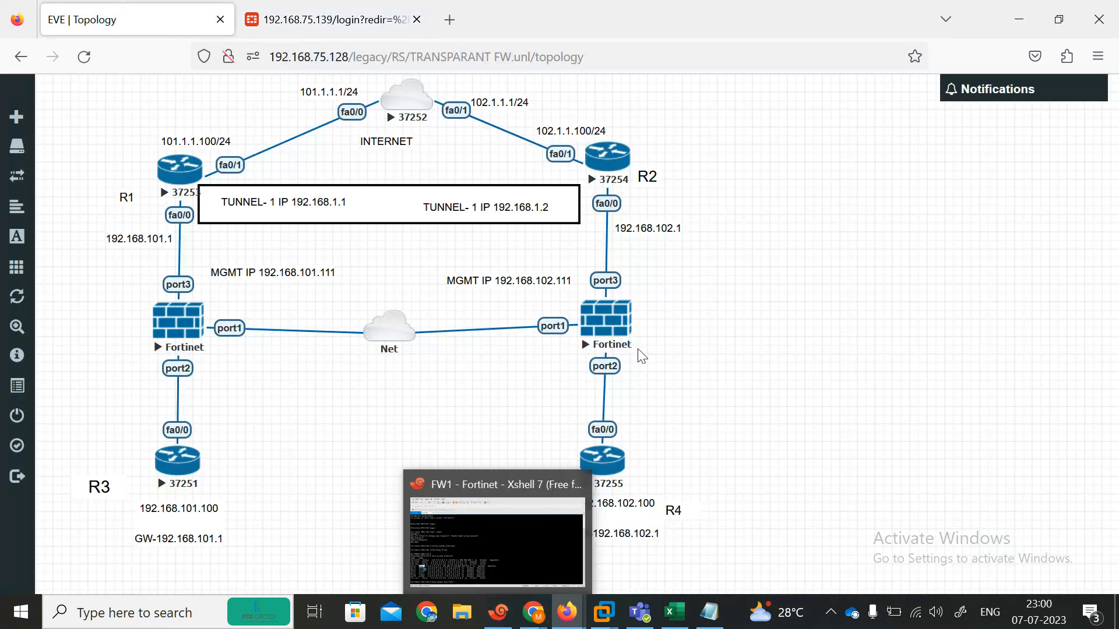
# Step: Open a console to the right FortiGate and close the duplicate session
pyautogui.click(611, 330)
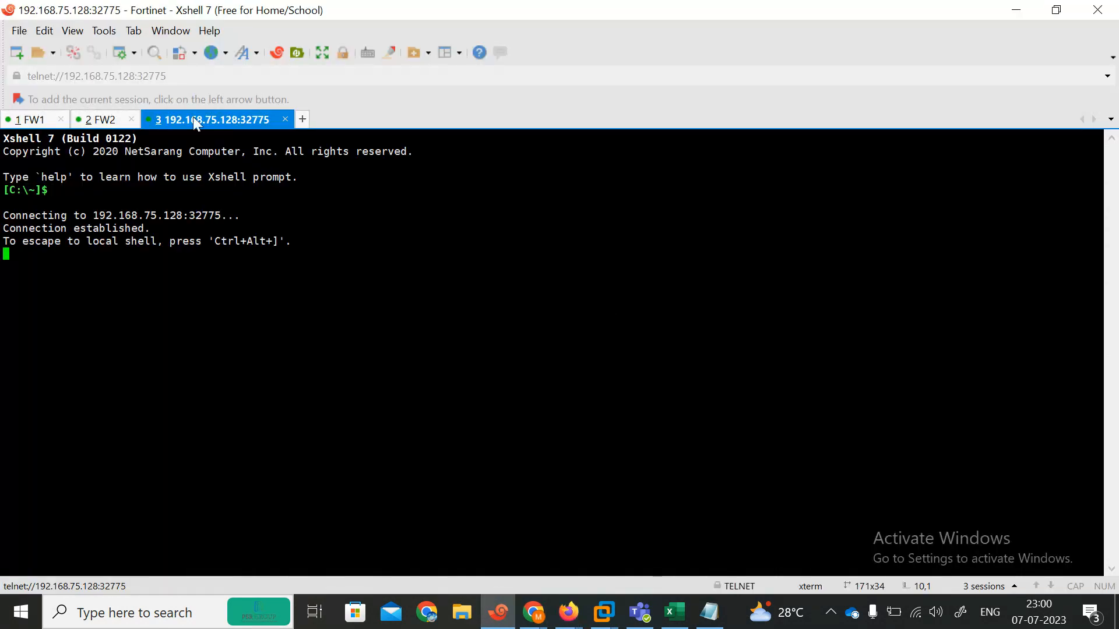
pyautogui.click(285, 119)
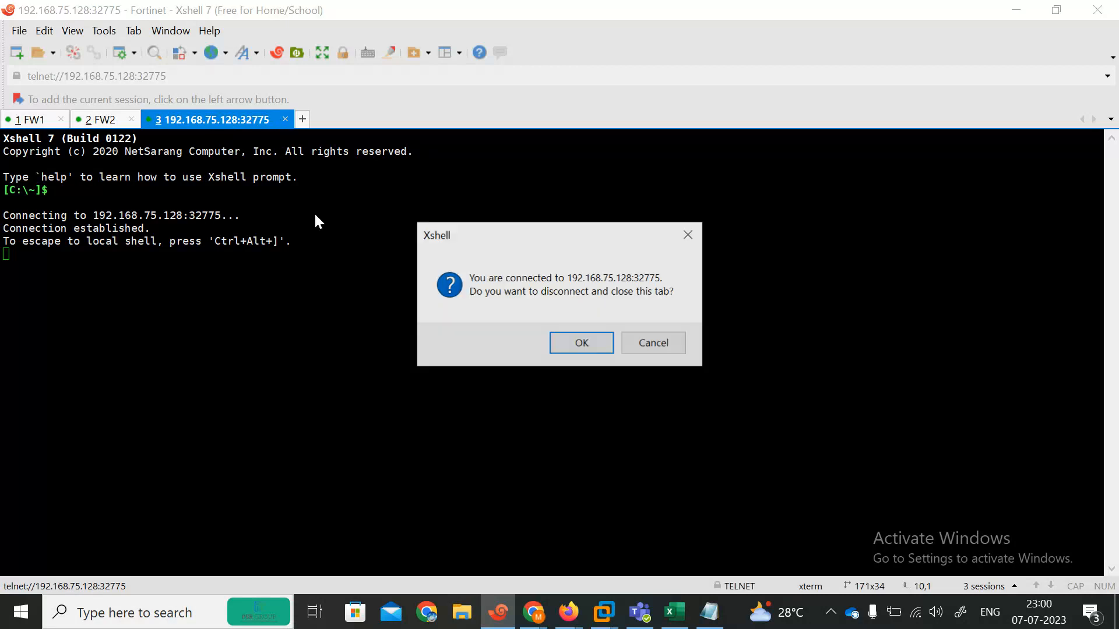
pyautogui.click(598, 348)
# Step: Log in to FW2 as admin with a new password and run show system interface
pyautogui.press('Return')
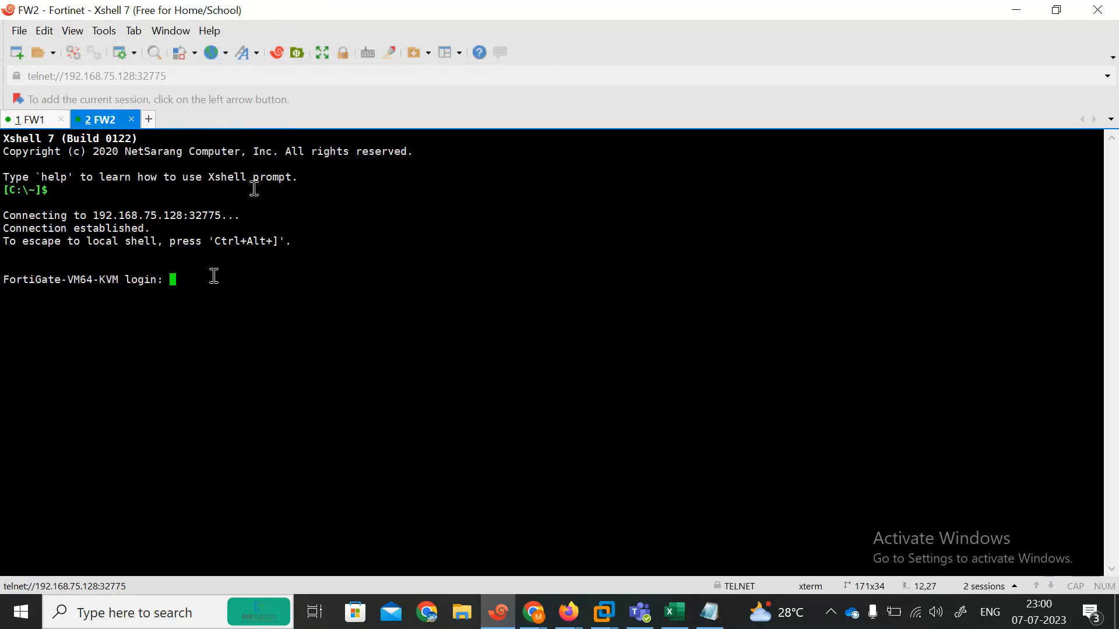
pyautogui.write('admin')
pyautogui.press('Return')
pyautogui.press('Return')
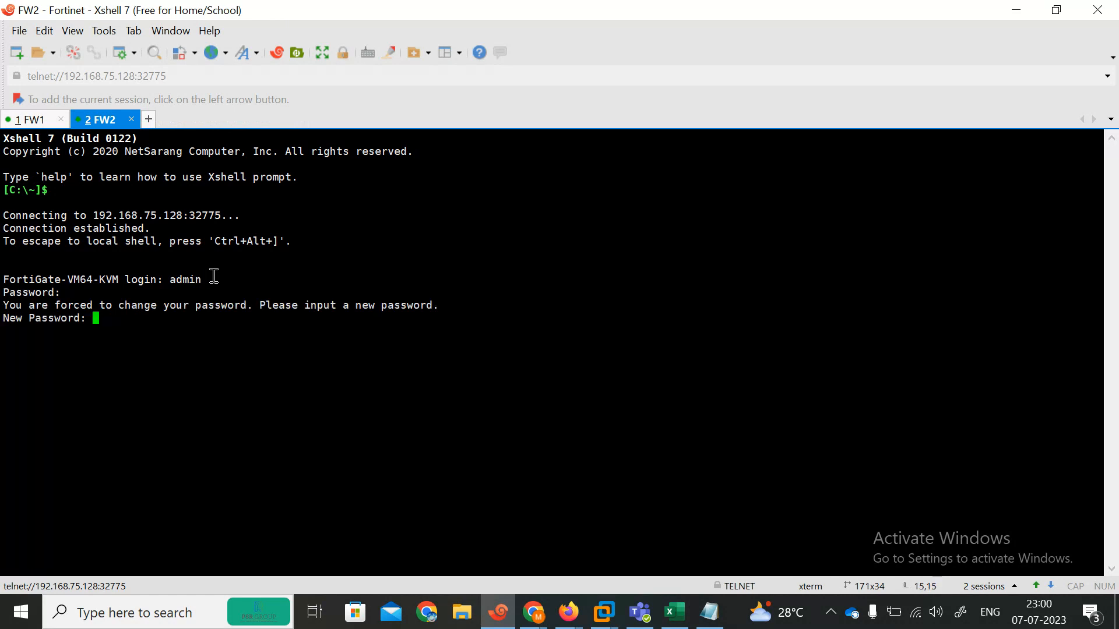
pyautogui.press('Return')
pyautogui.press('Return')
pyautogui.press('Return')
pyautogui.write('show system interface')
pyautogui.press('?')
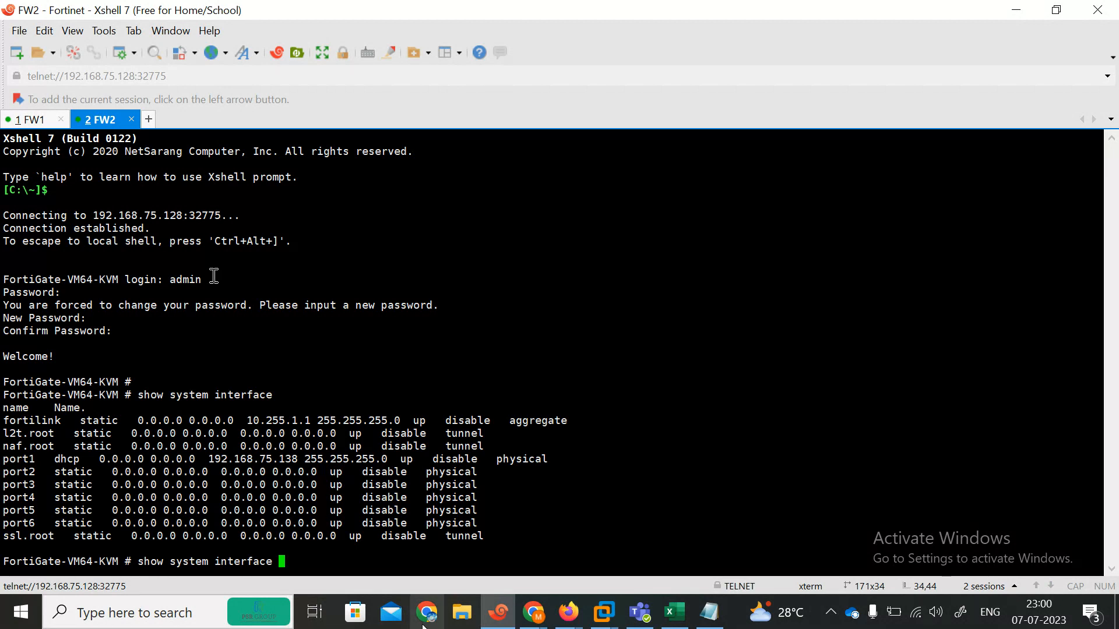
pyautogui.click(568, 612)
# Step: Sign in to the 192.168.75.138 FortiGate web GUI as admin and postpone initial setup
pyautogui.click(515, 552)
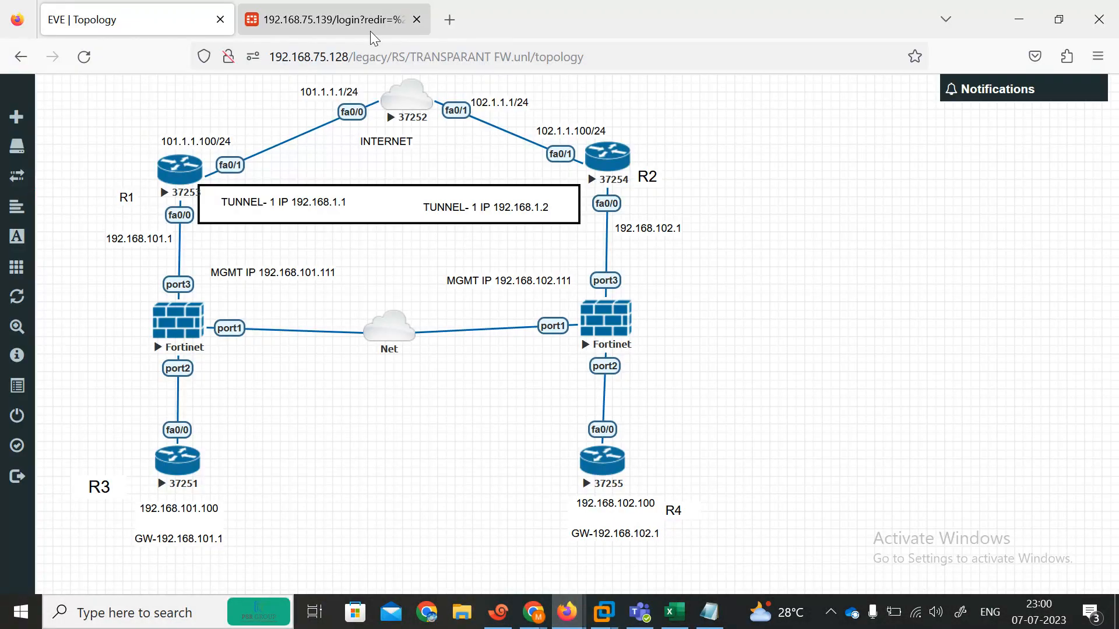
pyautogui.click(449, 20)
pyautogui.write('192.168.75.1')
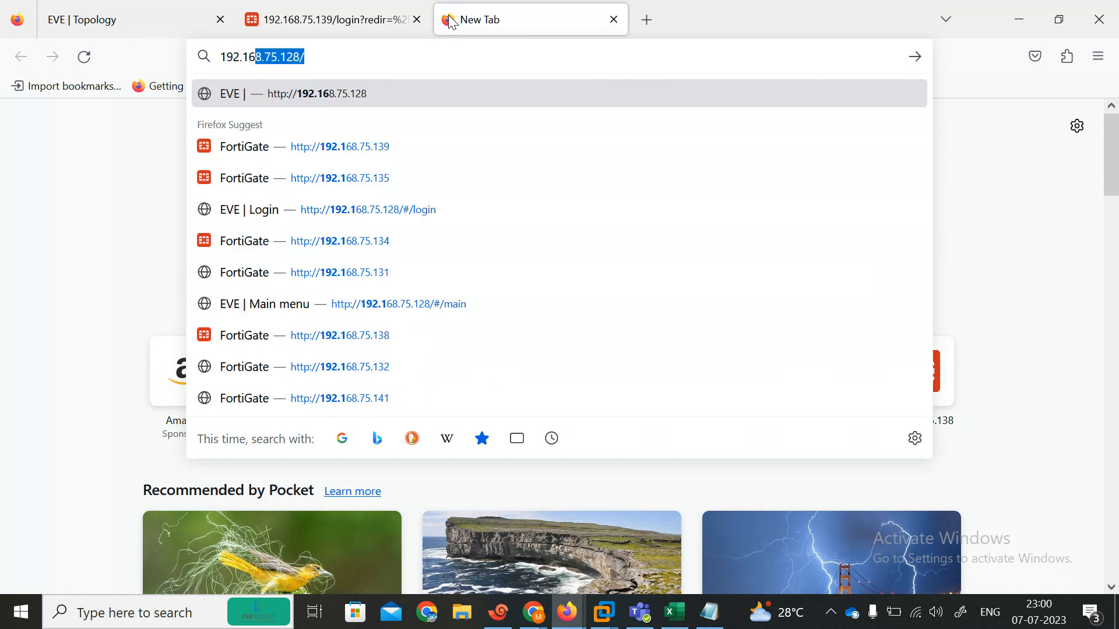
pyautogui.write('38')
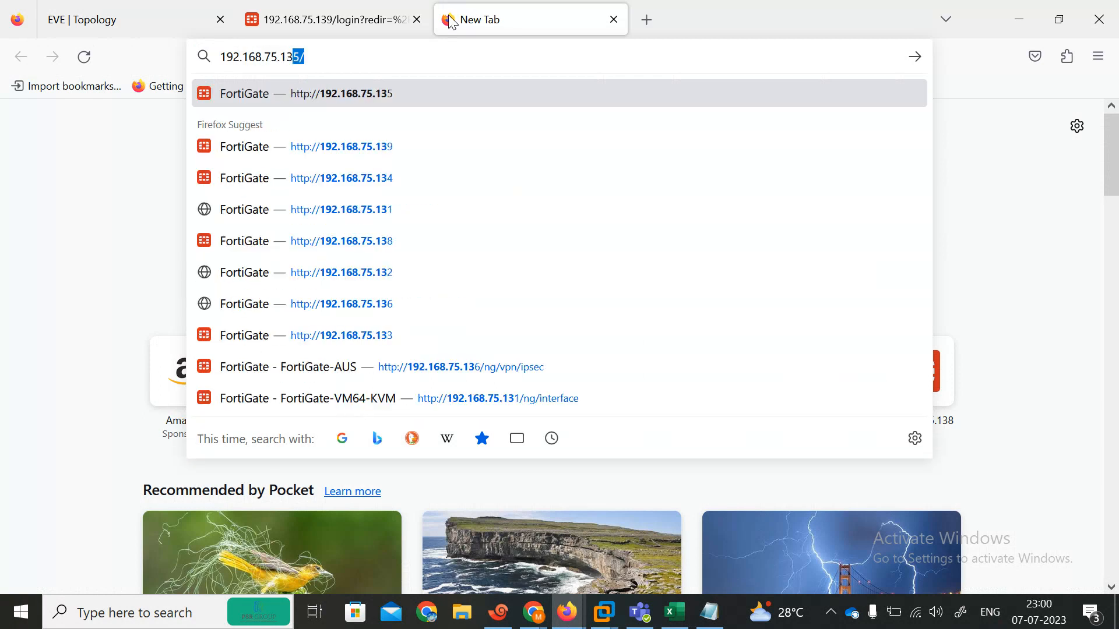
pyautogui.press('Return')
pyautogui.write('admin')
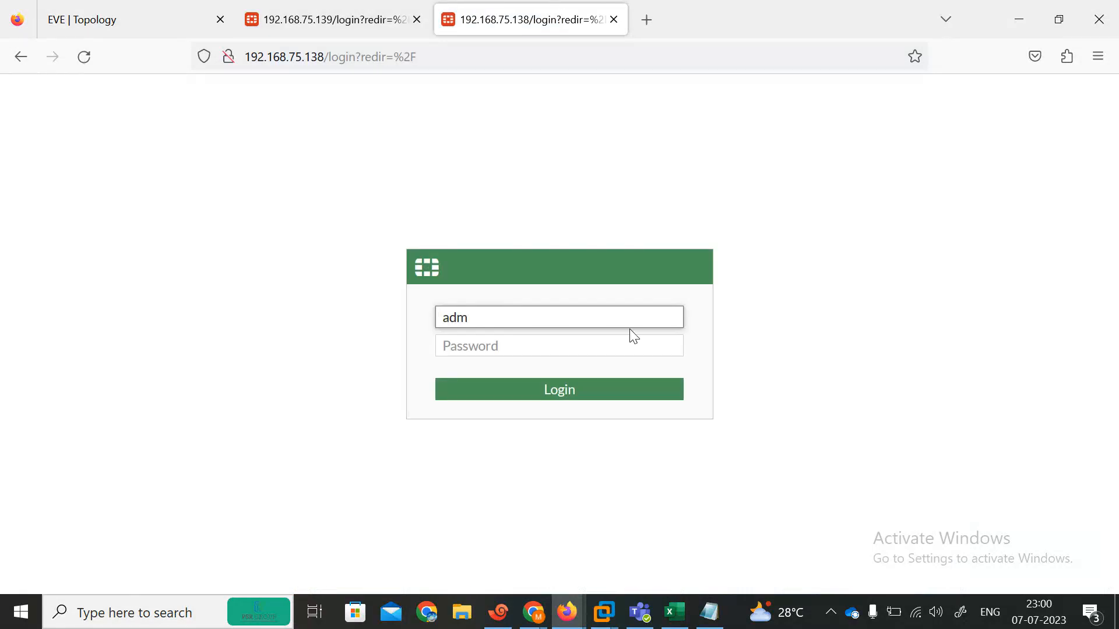
pyautogui.press('Tab')
pyautogui.write('****')
pyautogui.press('Return')
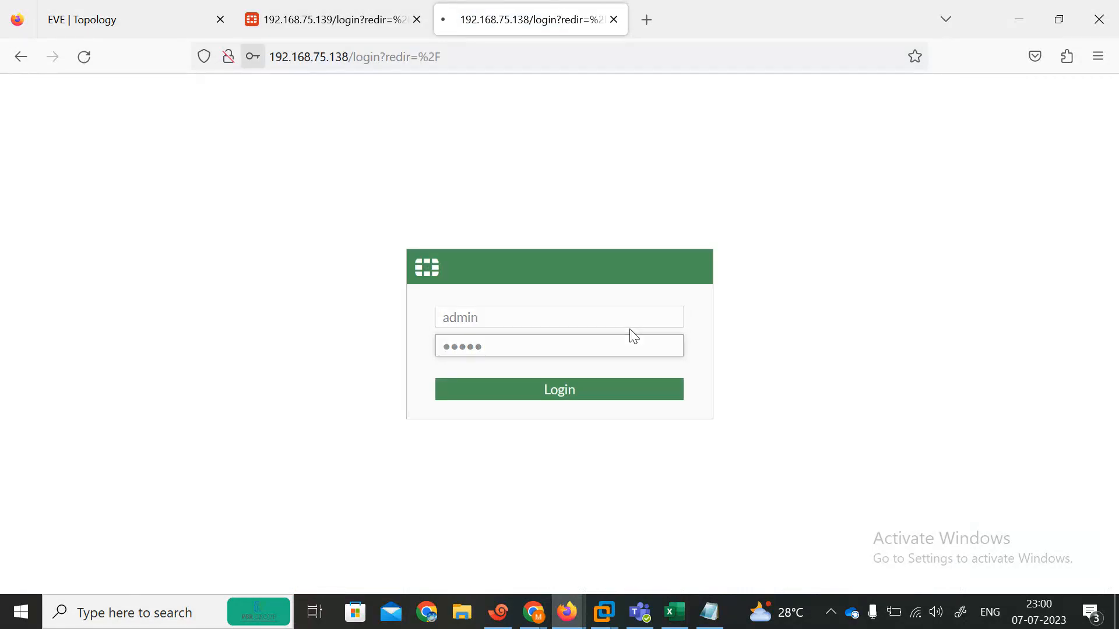
pyautogui.click(474, 275)
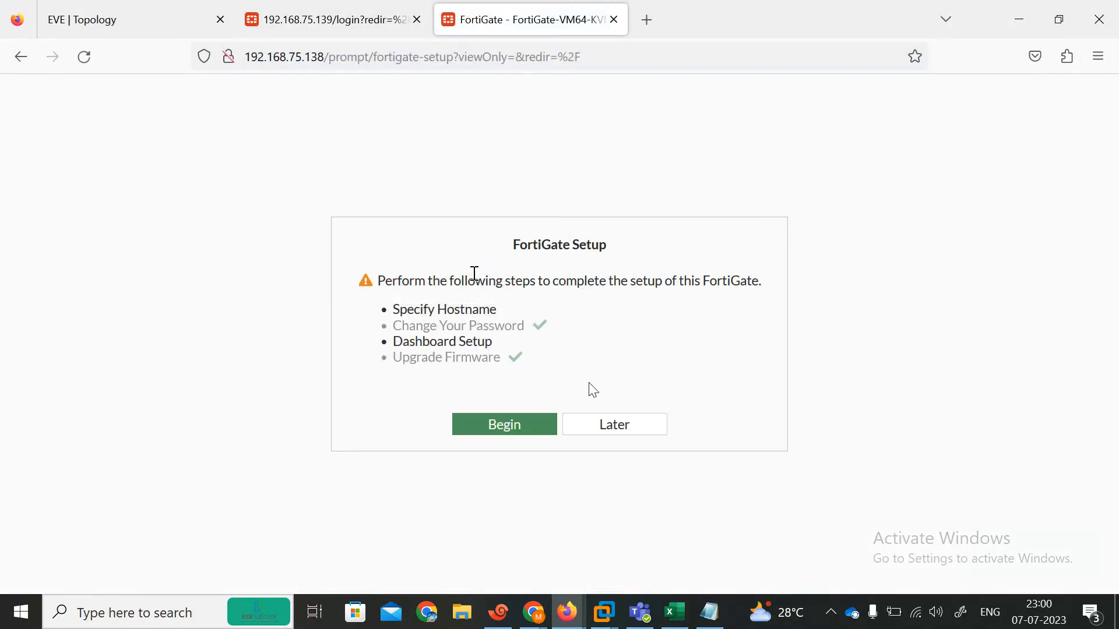
pyautogui.click(595, 425)
# Step: Sign in to the 192.168.75.139 FortiGate as admin and postpone its initial setup
pyautogui.click(375, 11)
pyautogui.write('admi')
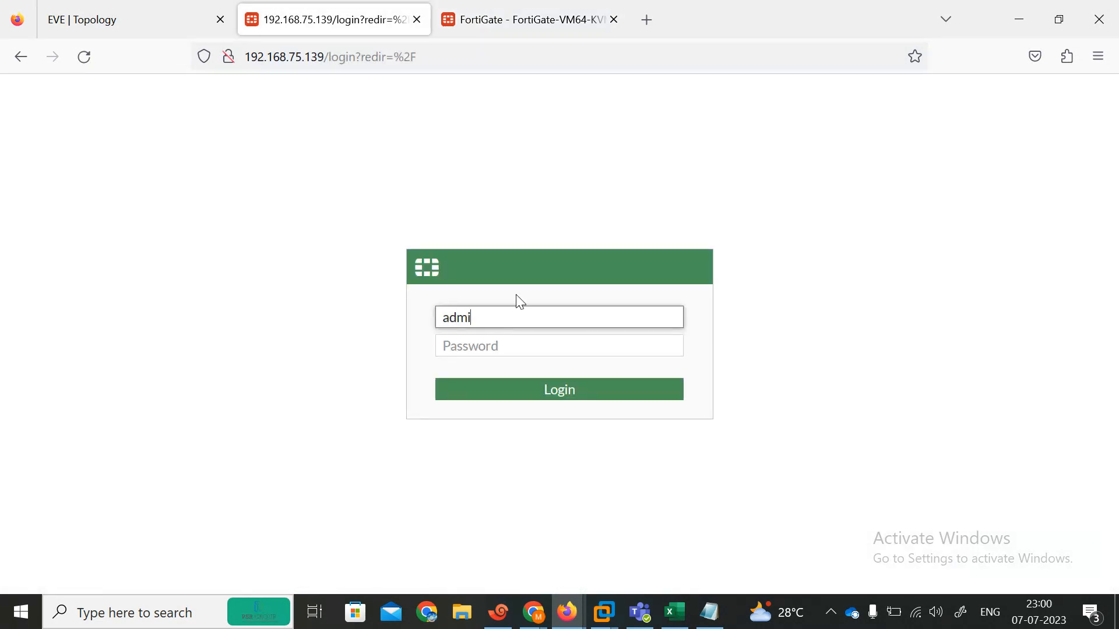
pyautogui.write('n')
pyautogui.press('Tab')
pyautogui.write('*****')
pyautogui.press('Return')
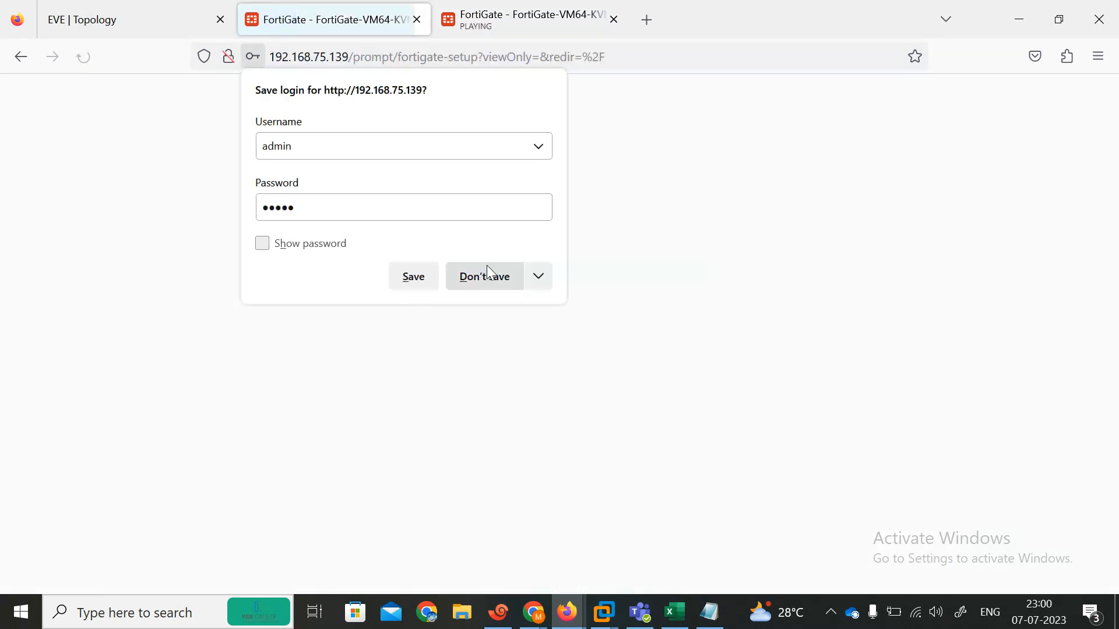
pyautogui.click(490, 277)
pyautogui.click(607, 431)
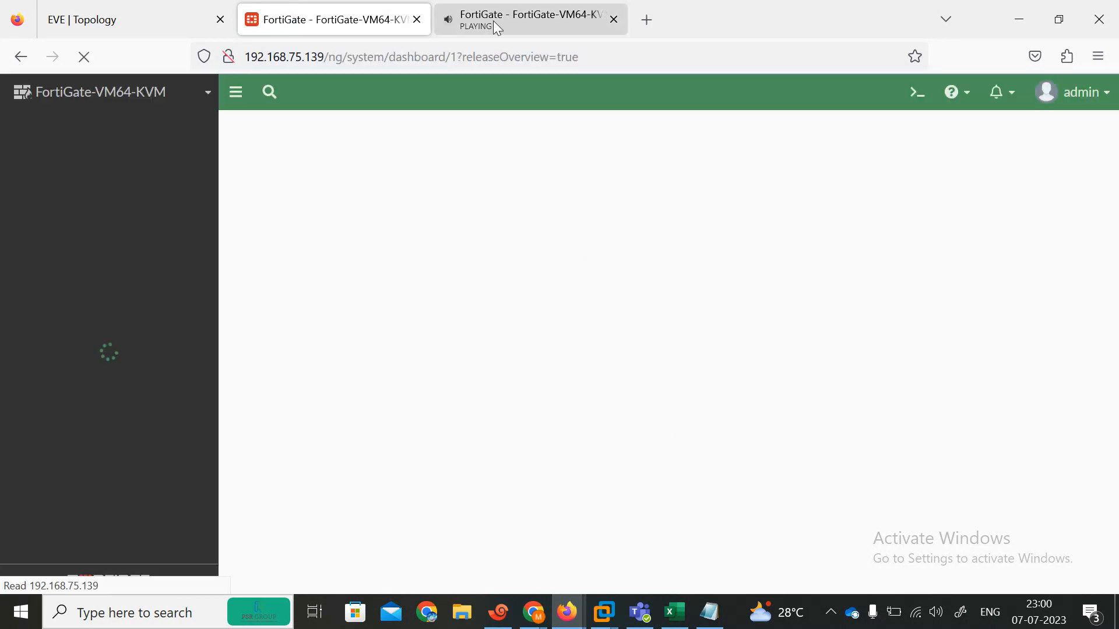
# Step: Dismiss the what's new popups on both FortiGate dashboards
pyautogui.click(493, 20)
pyautogui.click(612, 561)
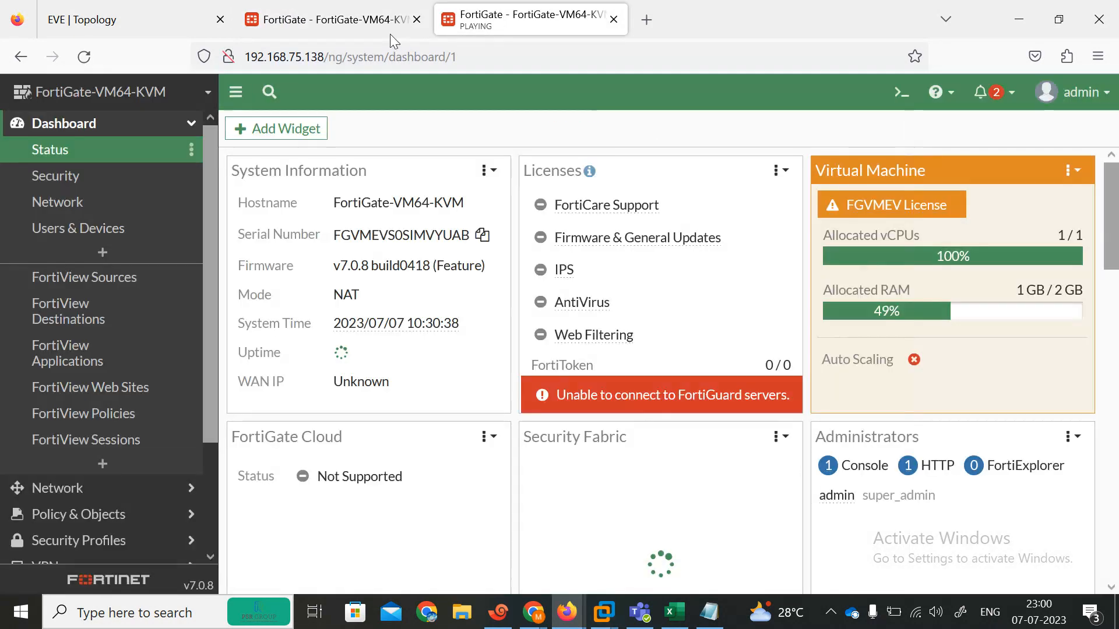
pyautogui.click(390, 34)
pyautogui.click(617, 561)
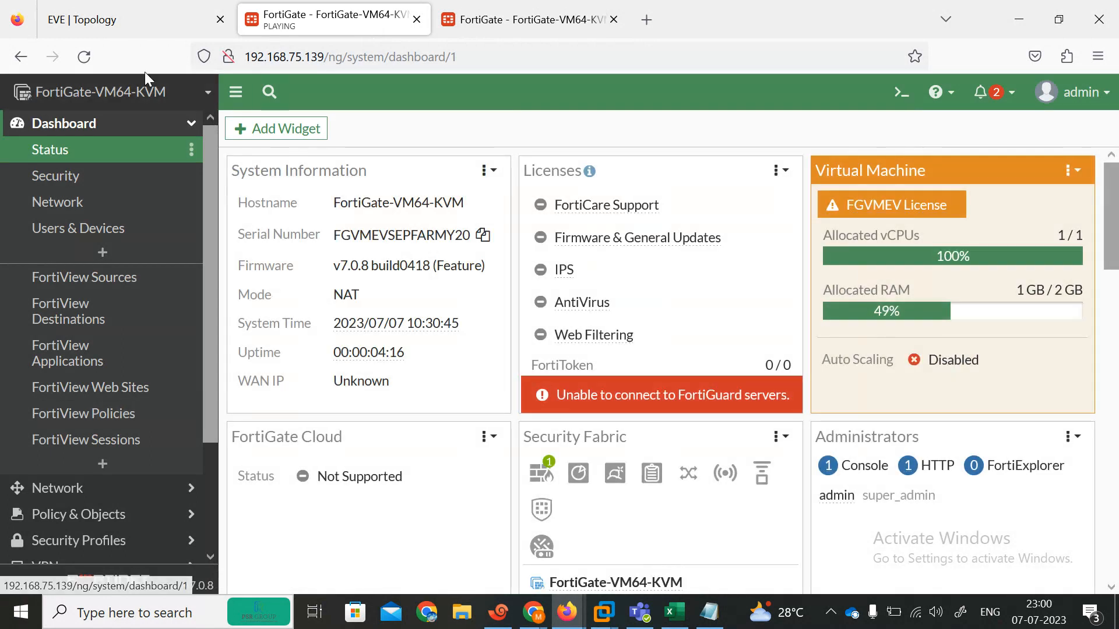
# Step: Open Network > Interfaces on the 192.168.75.139 FortiGate, checking the topology in between
pyautogui.click(127, 8)
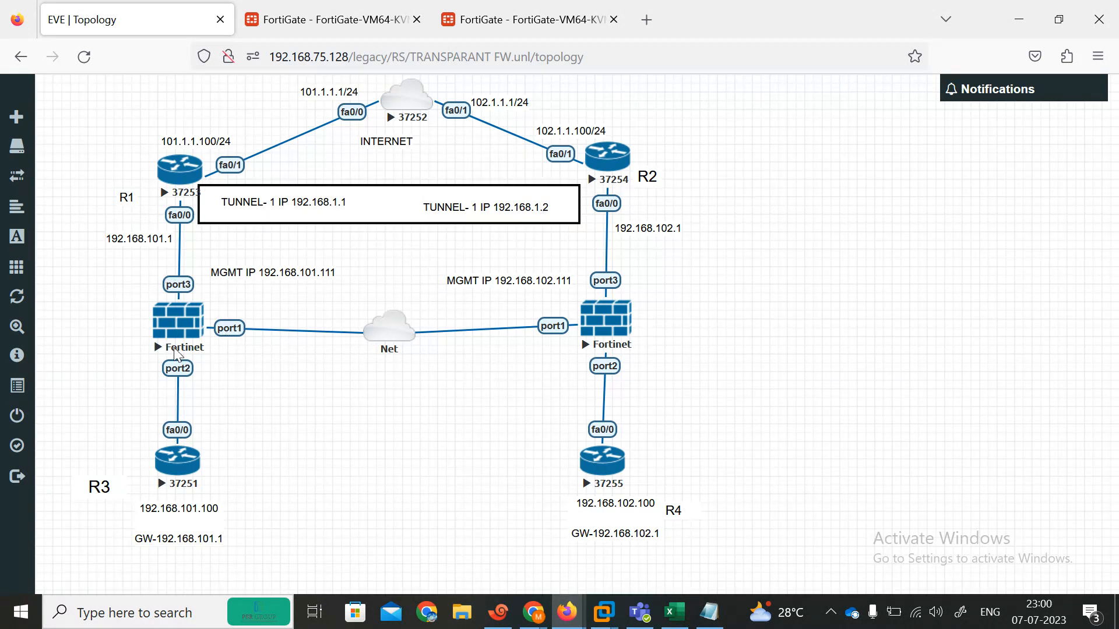
pyautogui.click(277, 8)
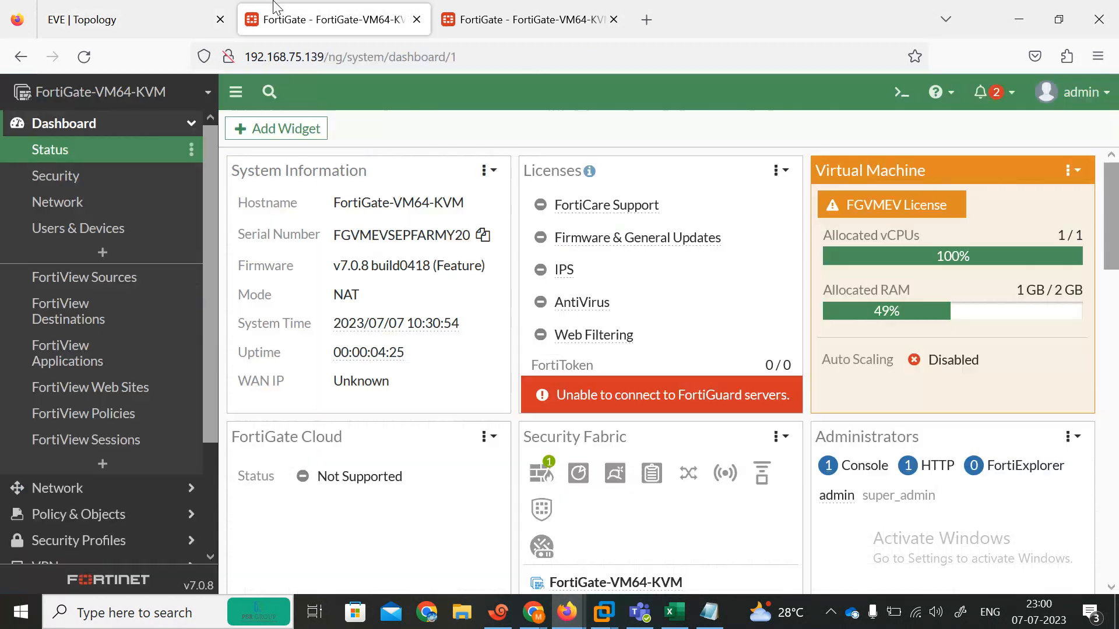
pyautogui.click(81, 495)
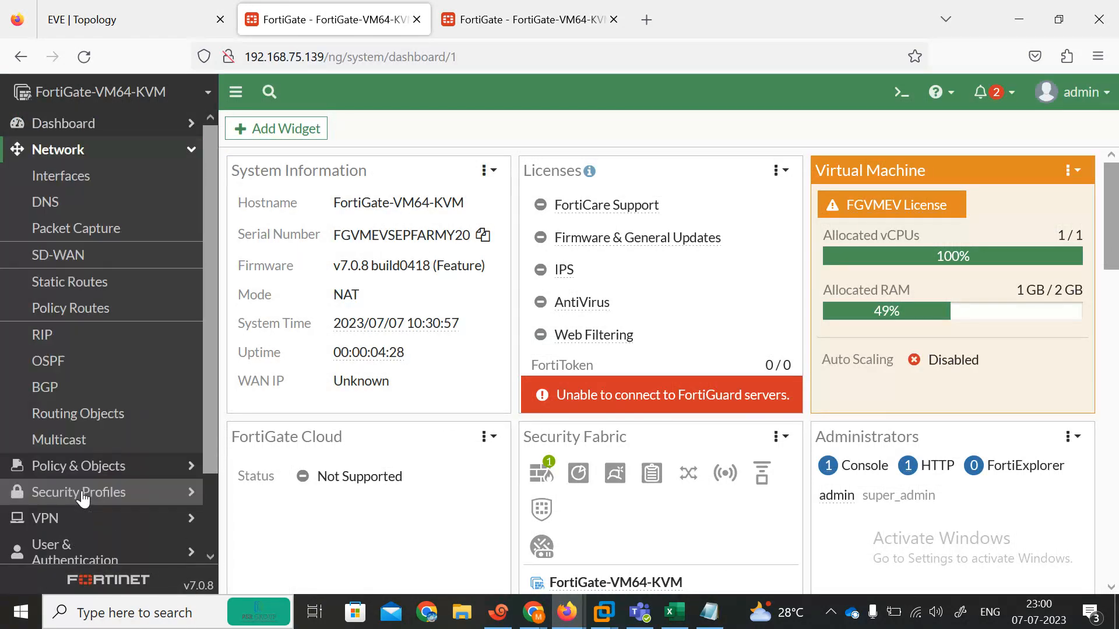
pyautogui.click(70, 175)
pyautogui.moveTo(1112, 382); pyautogui.dragTo(1112, 416)
pyautogui.click(165, 29)
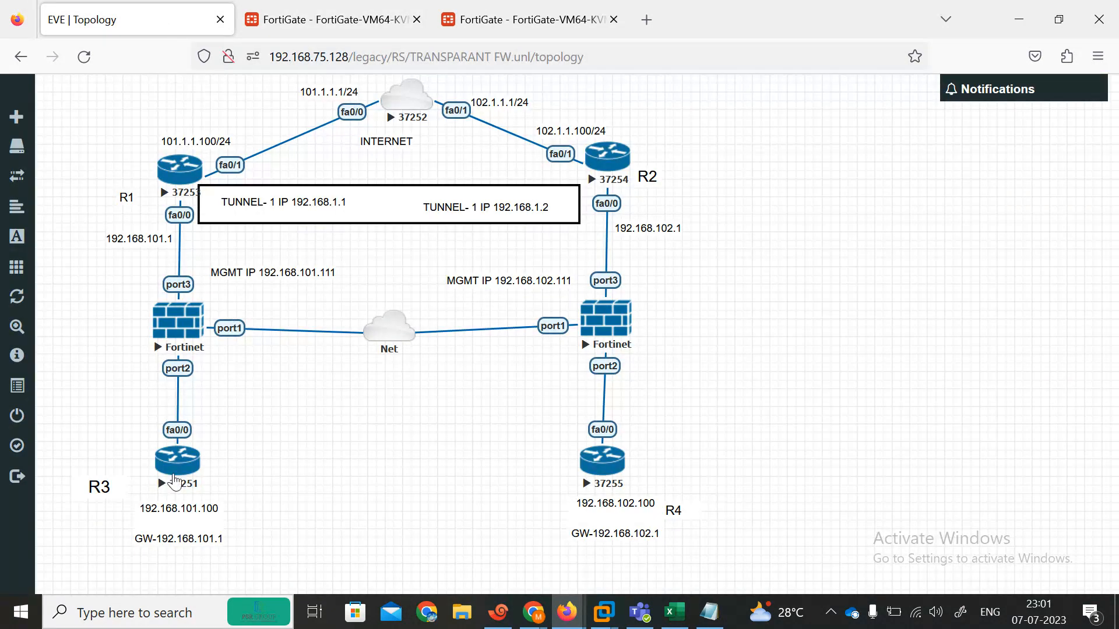
pyautogui.click(306, 21)
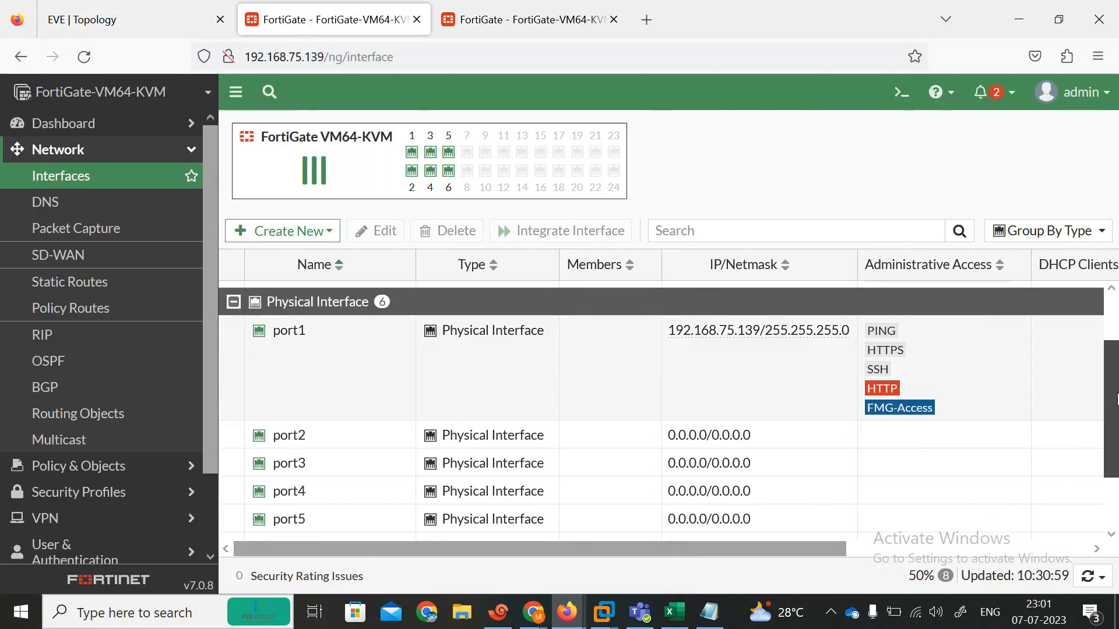
# Step: Switch port1 to Manual addressing on the 192.168.75.139 FortiGate and confirm the change
pyautogui.doubleClick(465, 375)
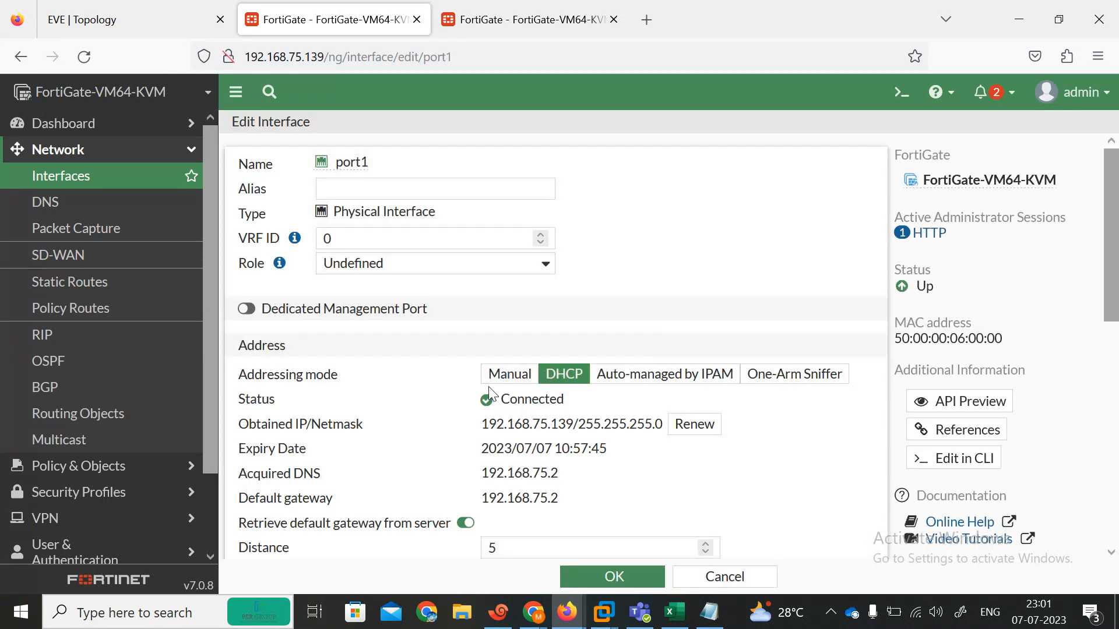
pyautogui.click(503, 380)
pyautogui.click(605, 576)
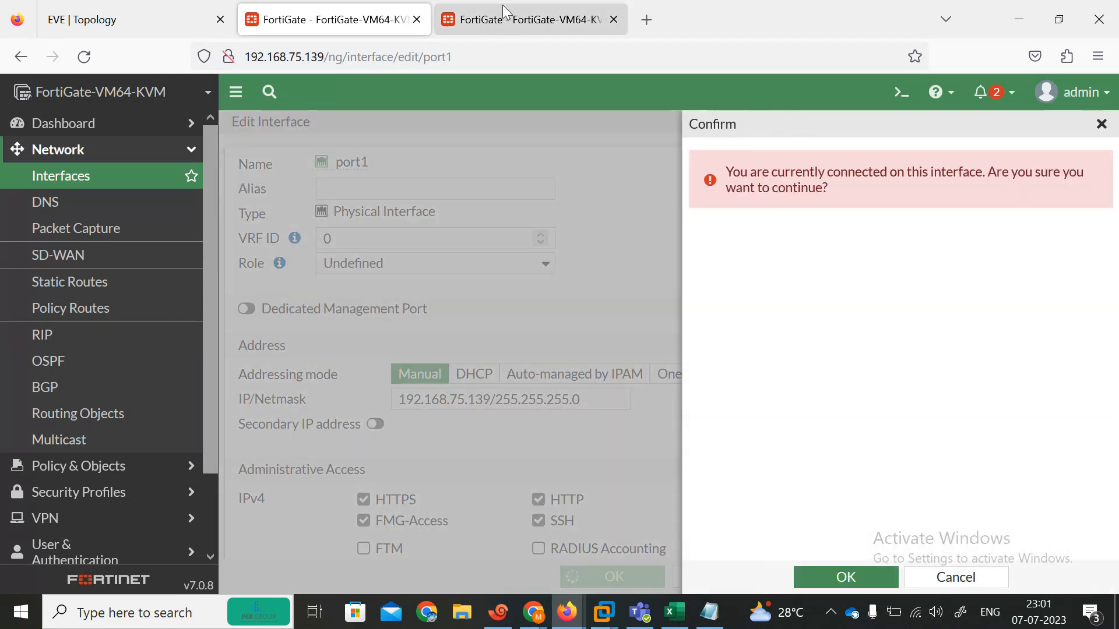
pyautogui.click(848, 578)
# Step: Set port1 to Manual addressing on the 192.168.75.138 FortiGate as well, confirming the change
pyautogui.click(524, 19)
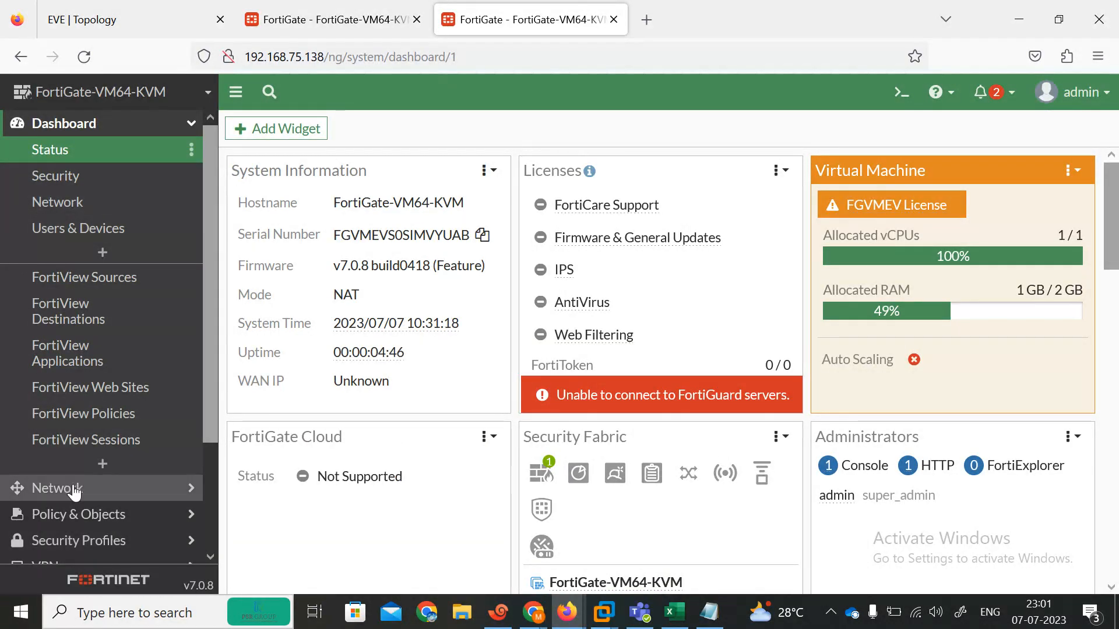
pyautogui.click(53, 488)
pyautogui.click(49, 192)
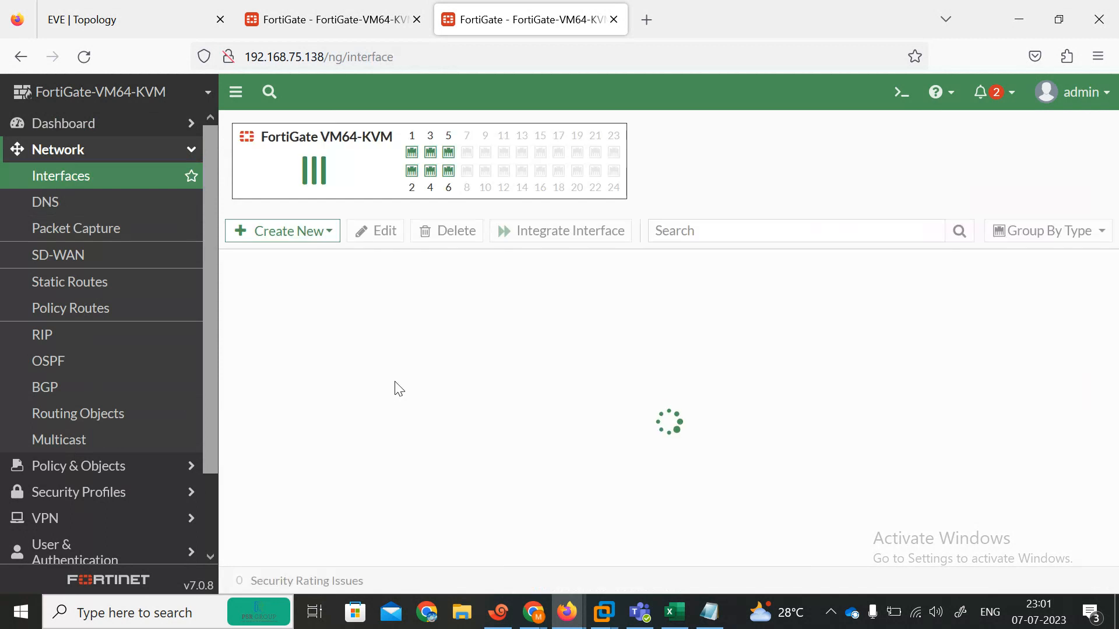
pyautogui.scroll(-3, 1110, 360)
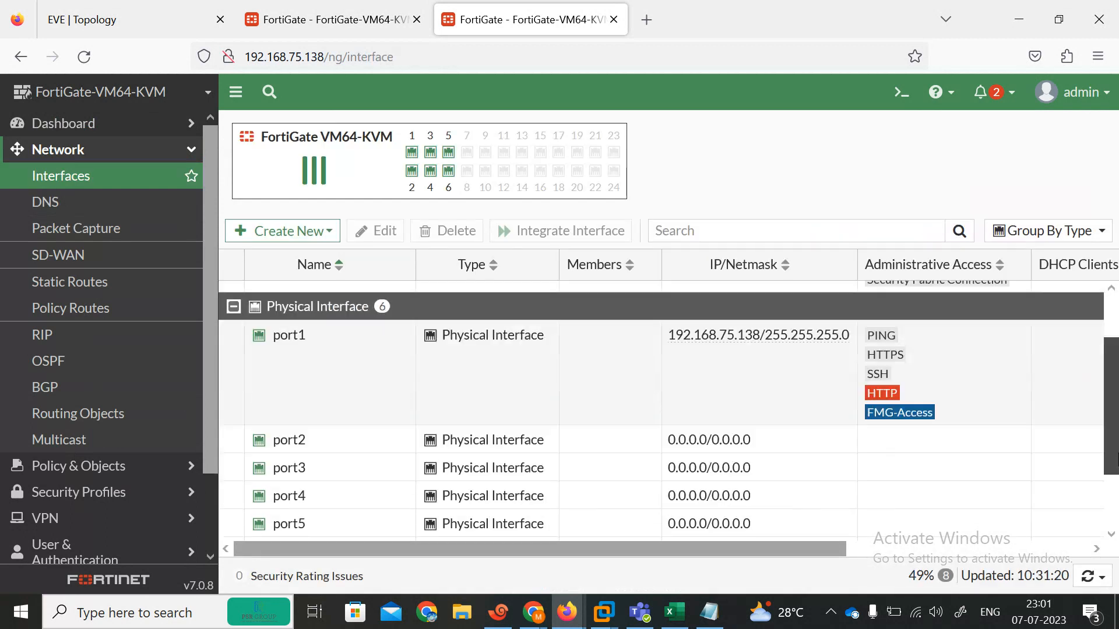
pyautogui.click(717, 338)
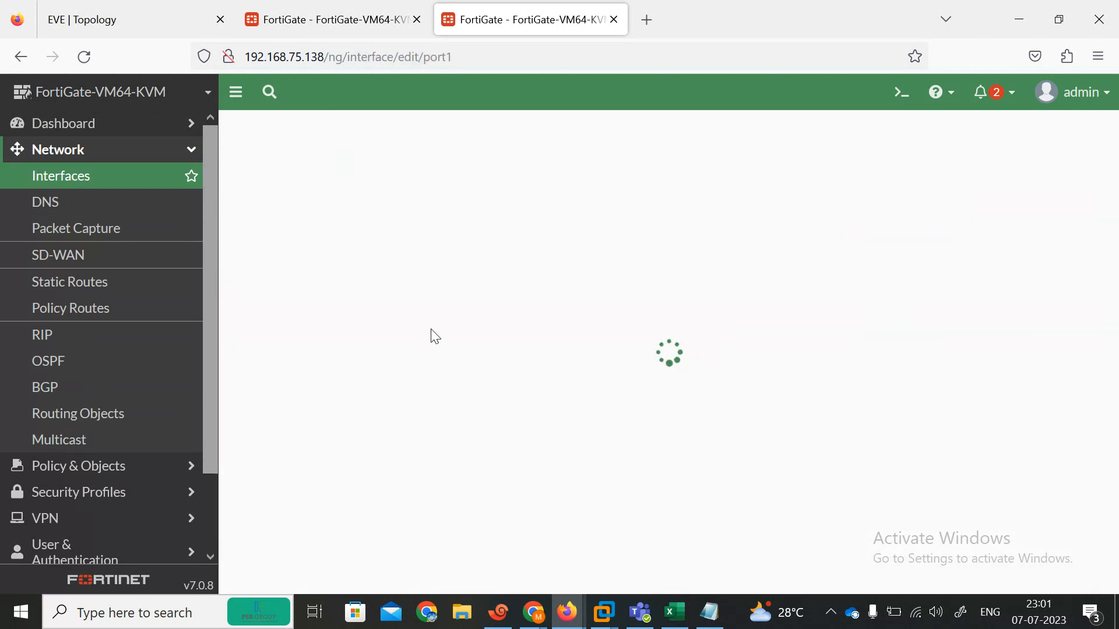
pyautogui.click(508, 378)
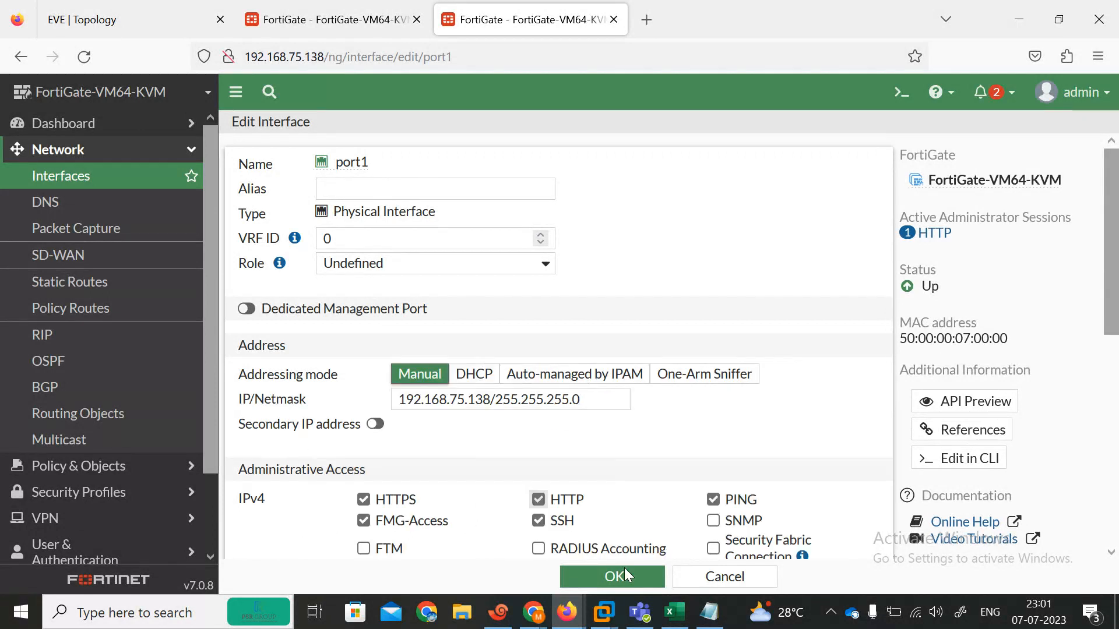
pyautogui.click(618, 576)
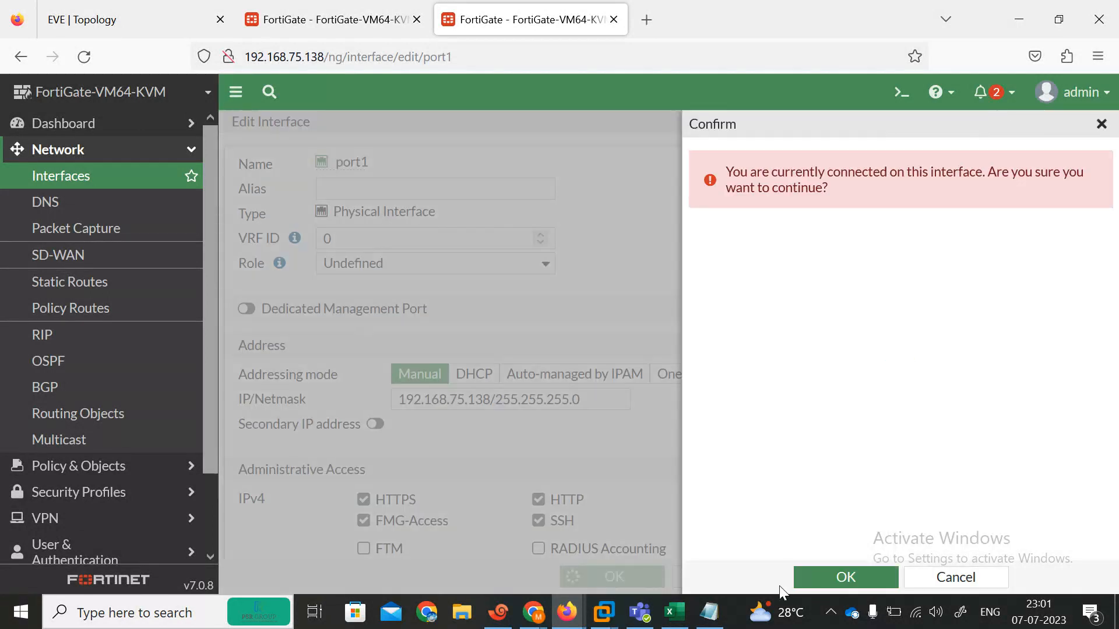
pyautogui.click(816, 578)
pyautogui.click(301, 8)
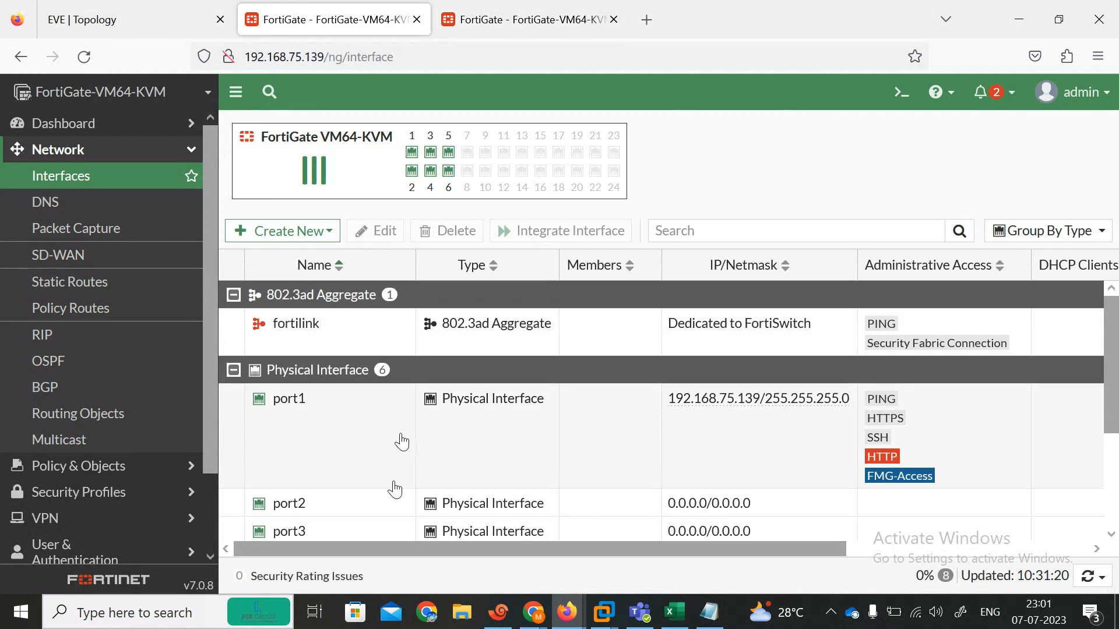
# Step: Enable PING administrative access on port2 and save
pyautogui.click(118, 12)
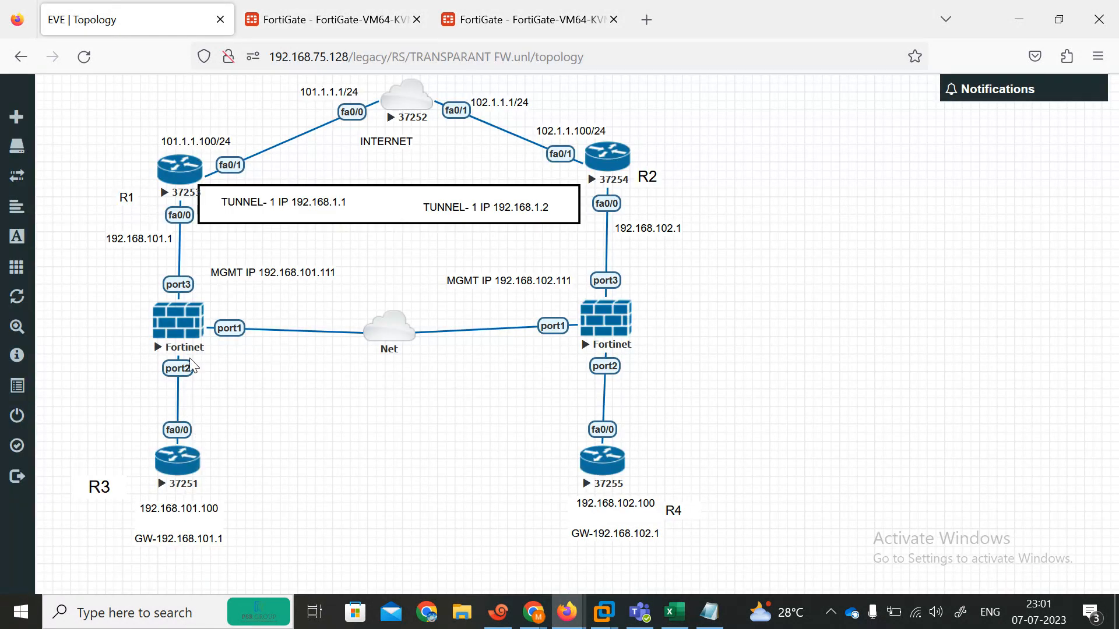
pyautogui.click(307, 13)
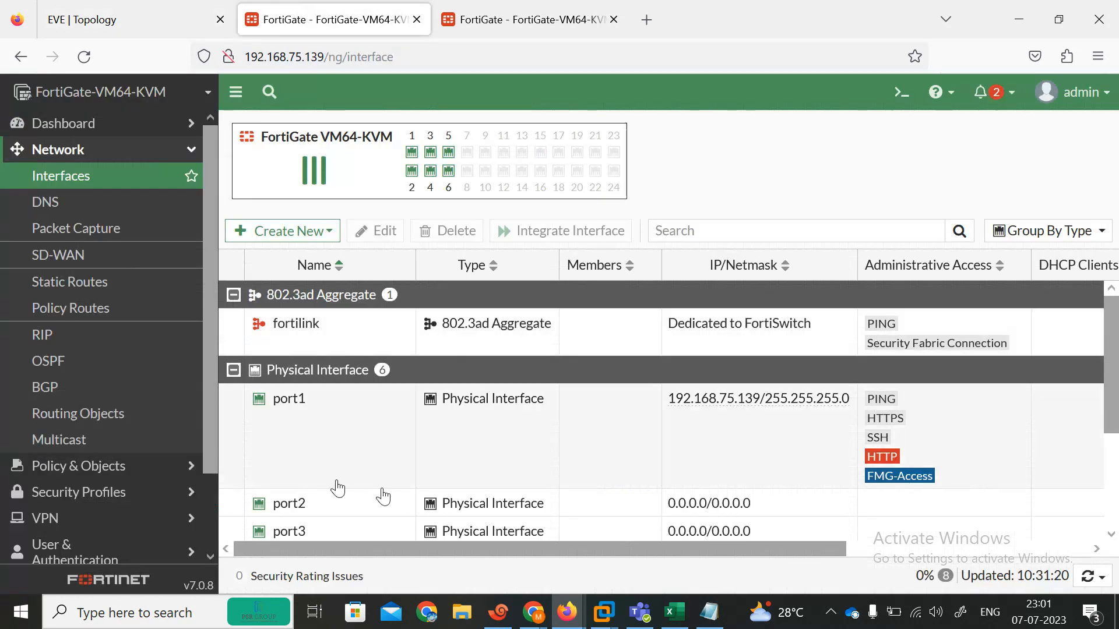
pyautogui.click(358, 513)
pyautogui.doubleClick(357, 512)
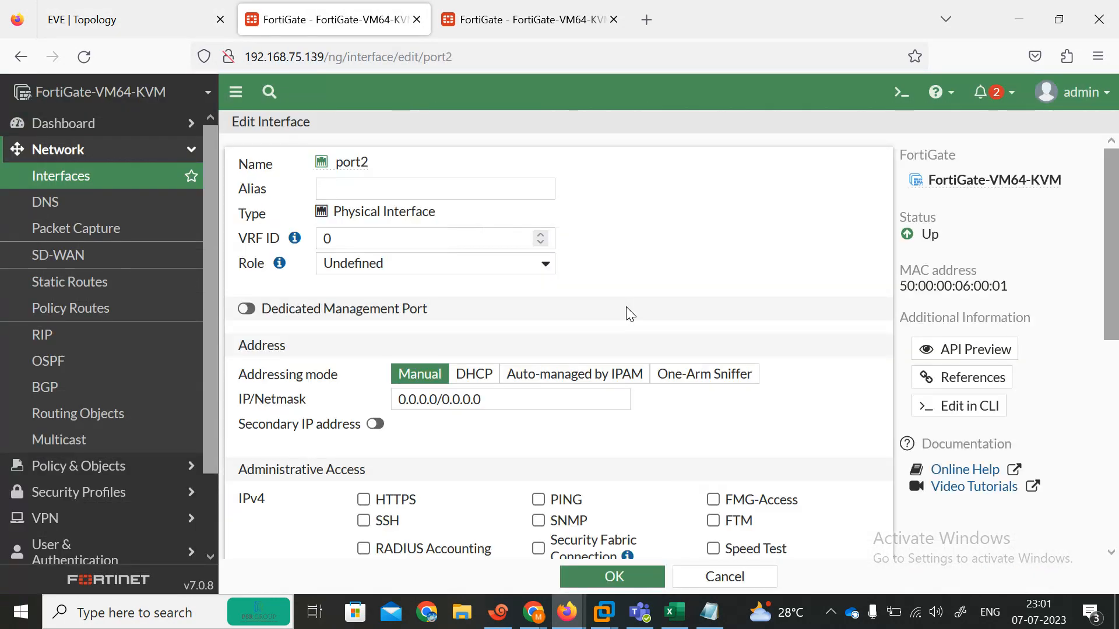
pyautogui.click(539, 499)
pyautogui.click(613, 576)
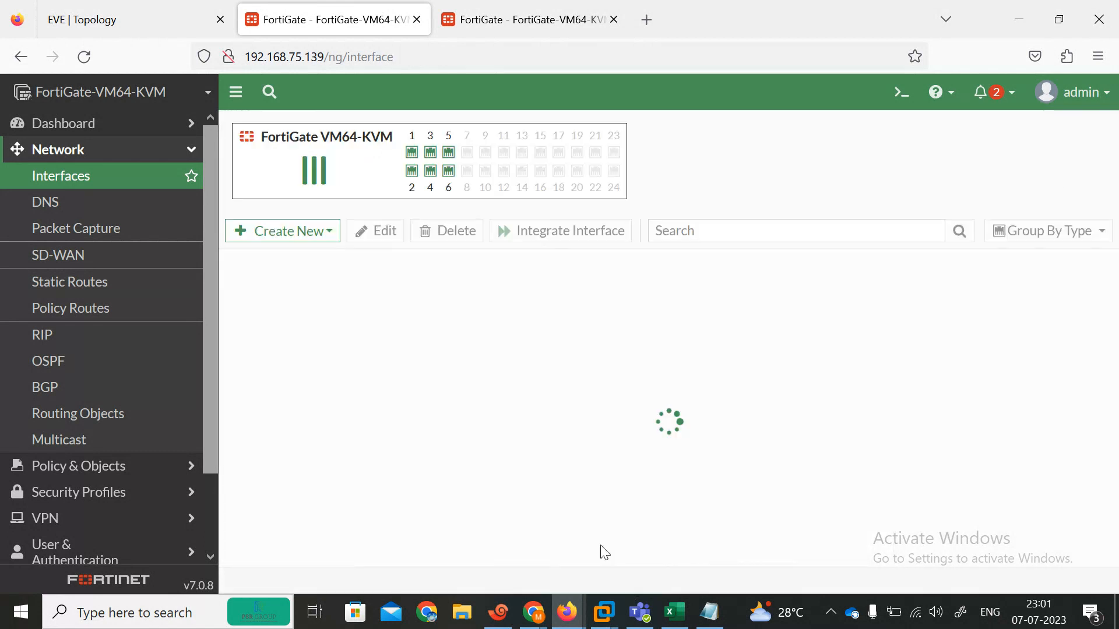
# Step: Open the Static Routes list and start a new static route, checking the topology
pyautogui.click(120, 14)
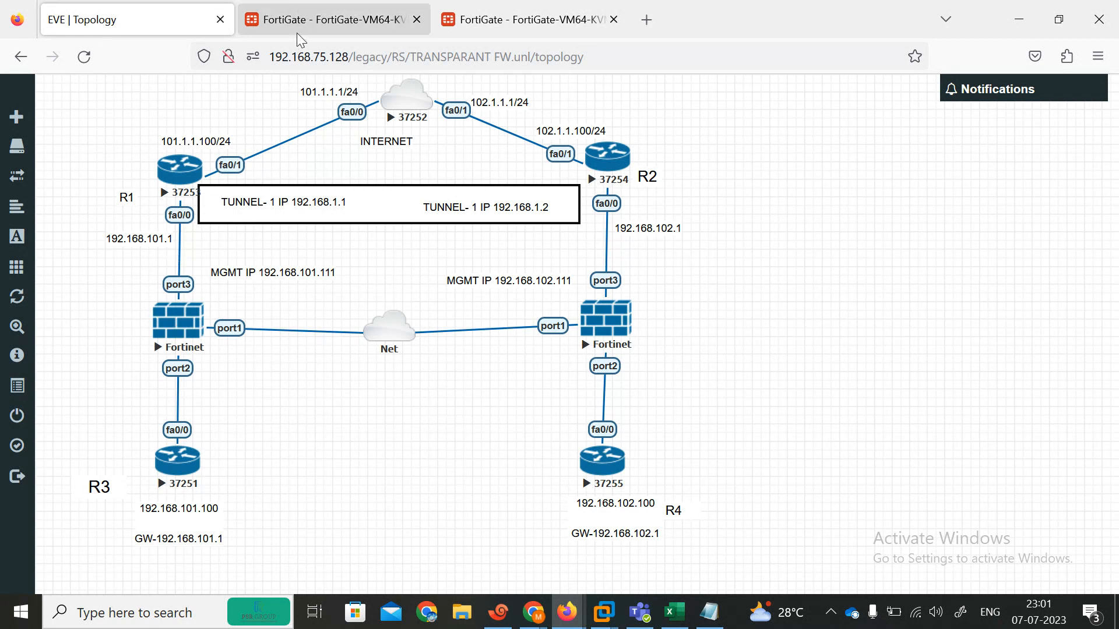
pyautogui.click(321, 24)
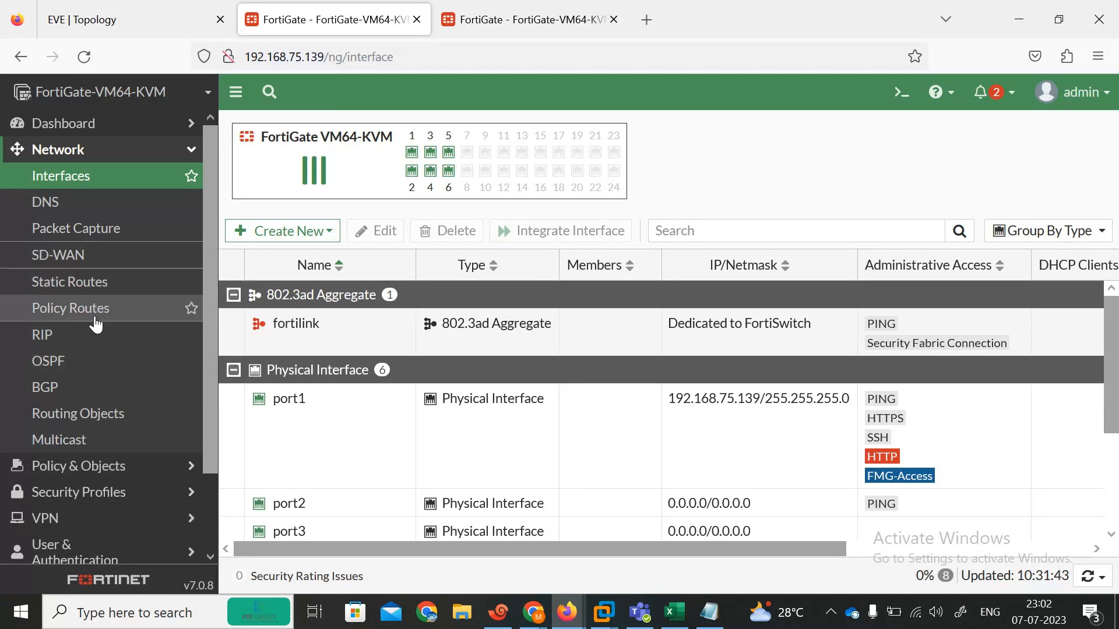
pyautogui.click(79, 292)
pyautogui.click(274, 132)
pyautogui.click(160, 7)
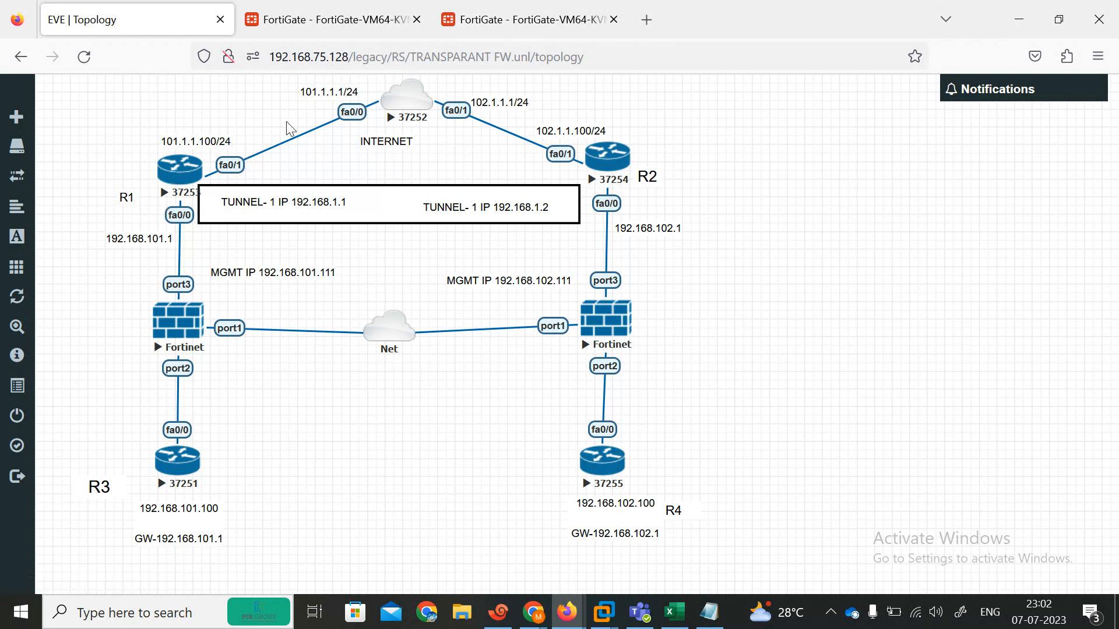
pyautogui.click(261, 15)
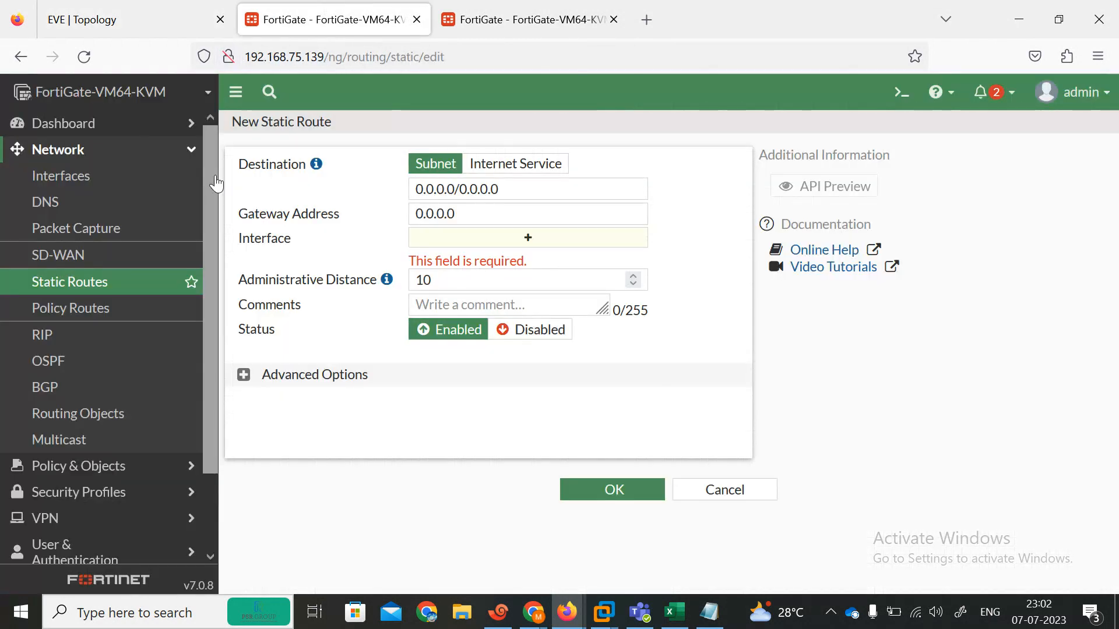
# Step: View the firewall policy list, then return to Network > Interfaces
pyautogui.click(88, 471)
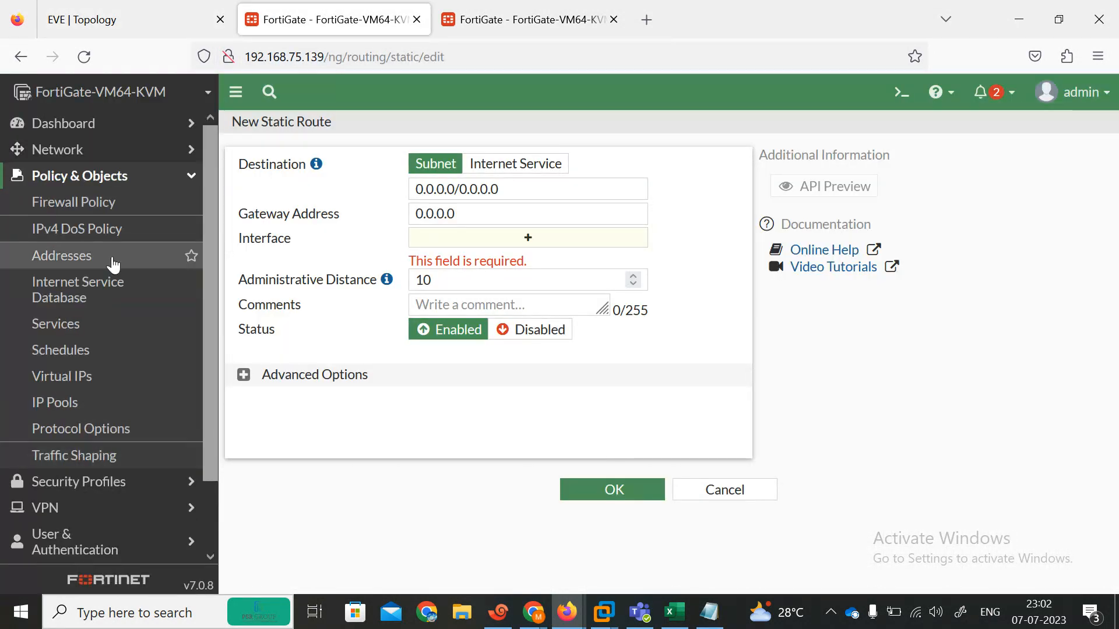
pyautogui.click(71, 204)
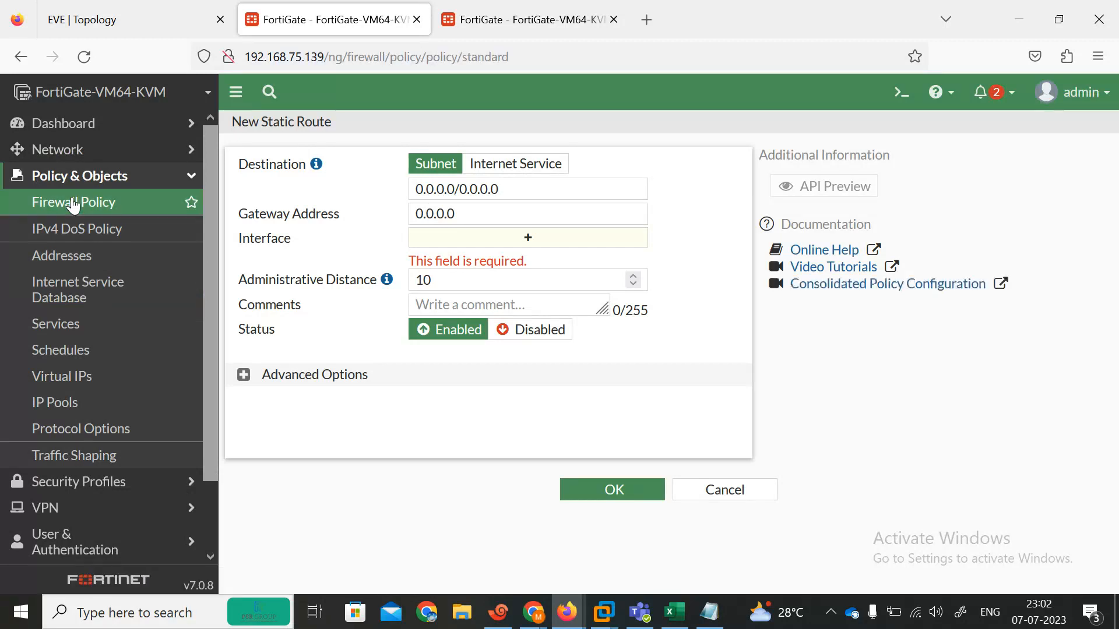
pyautogui.click(97, 151)
pyautogui.click(110, 175)
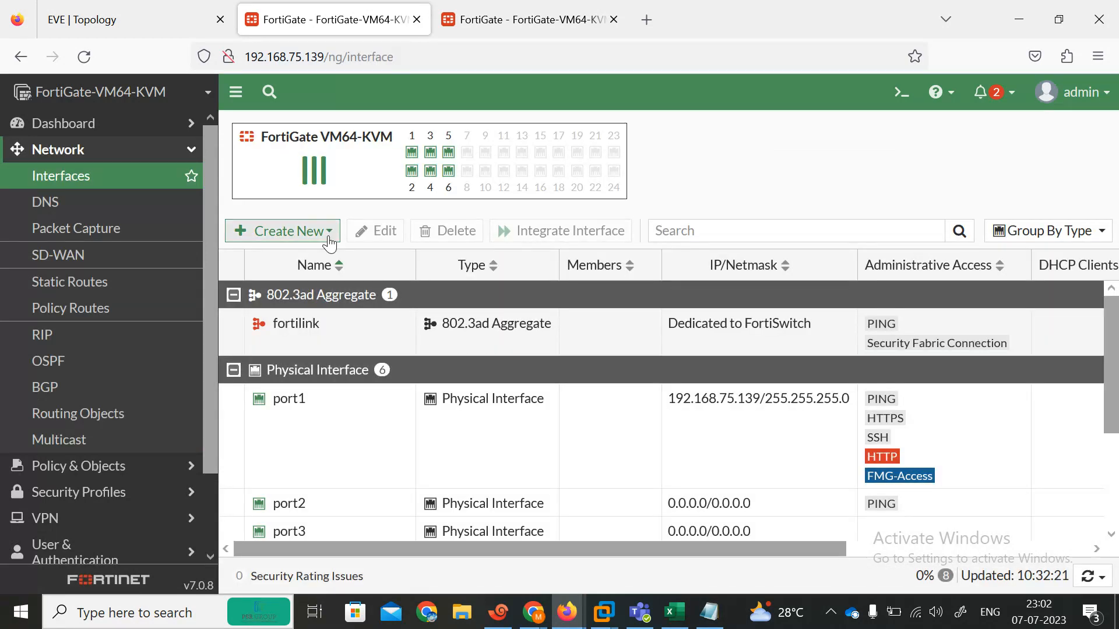
# Step: Start a new virtual wire pair and name it P1
pyautogui.click(327, 232)
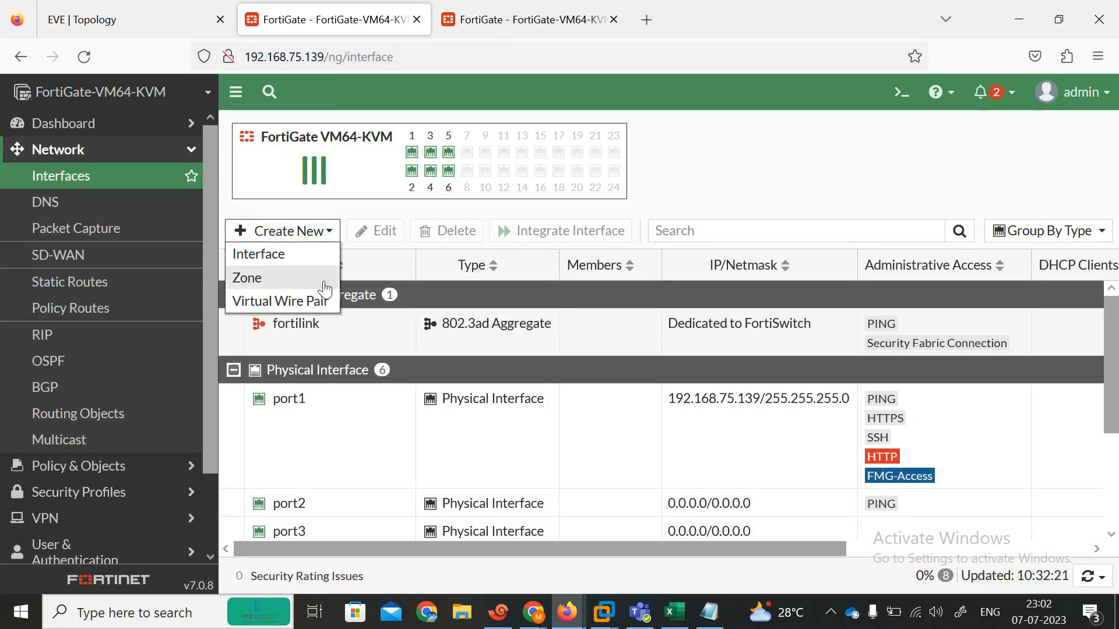
pyautogui.click(265, 300)
pyautogui.click(404, 165)
pyautogui.write('P')
pyautogui.press('Tab')
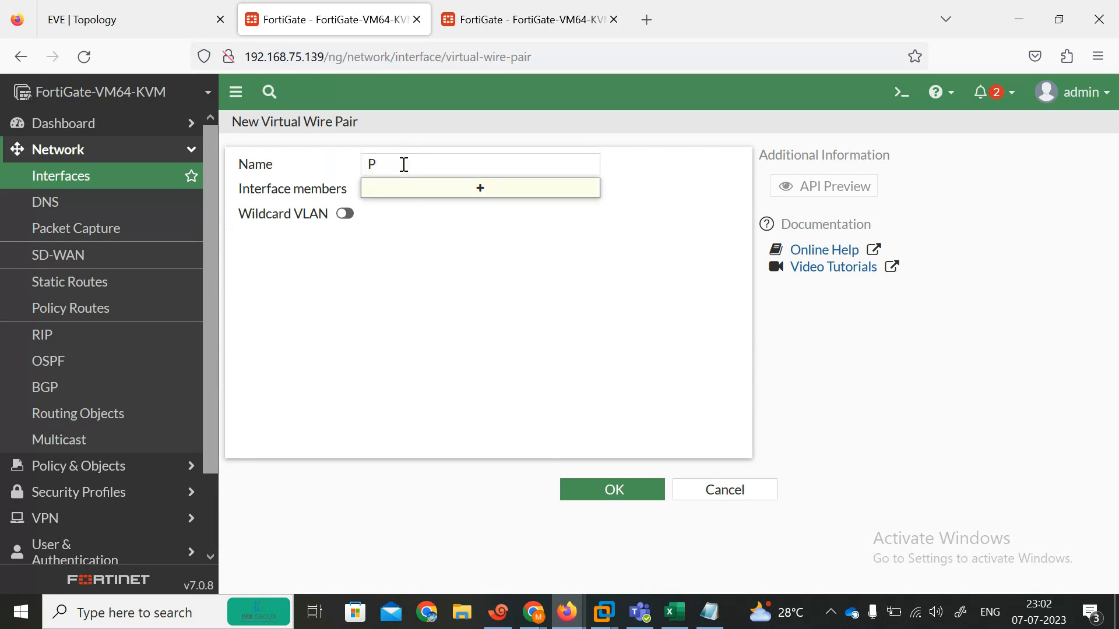
pyautogui.click(404, 165)
# Step: Add port2 and port3 as P1 members, save the pair, and view the 192.168.75.138 interfaces
pyautogui.click(475, 190)
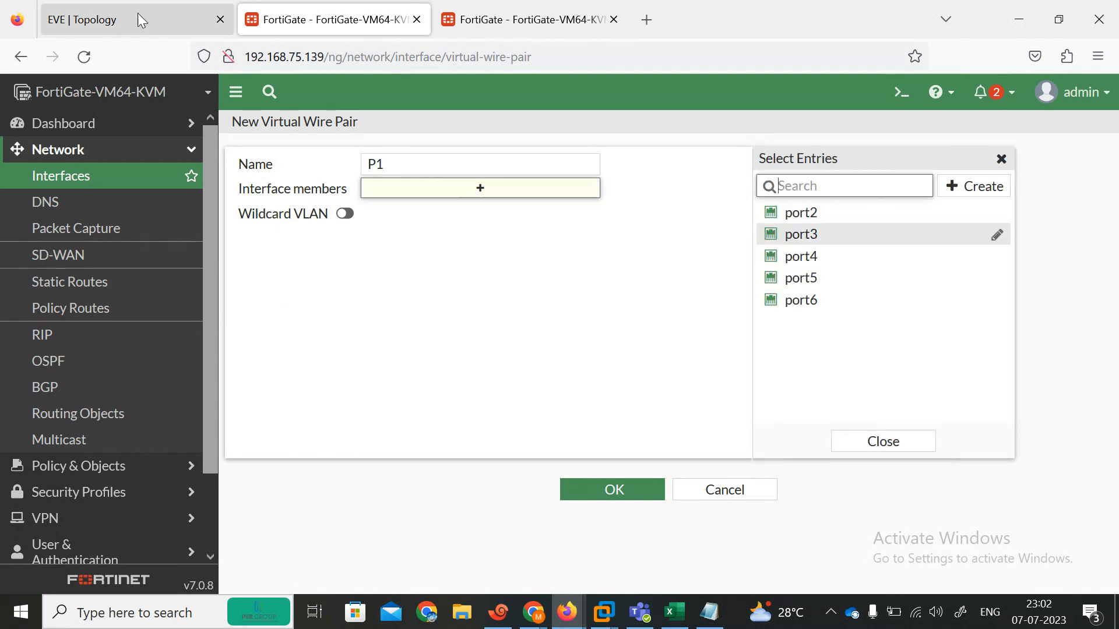
pyautogui.click(141, 21)
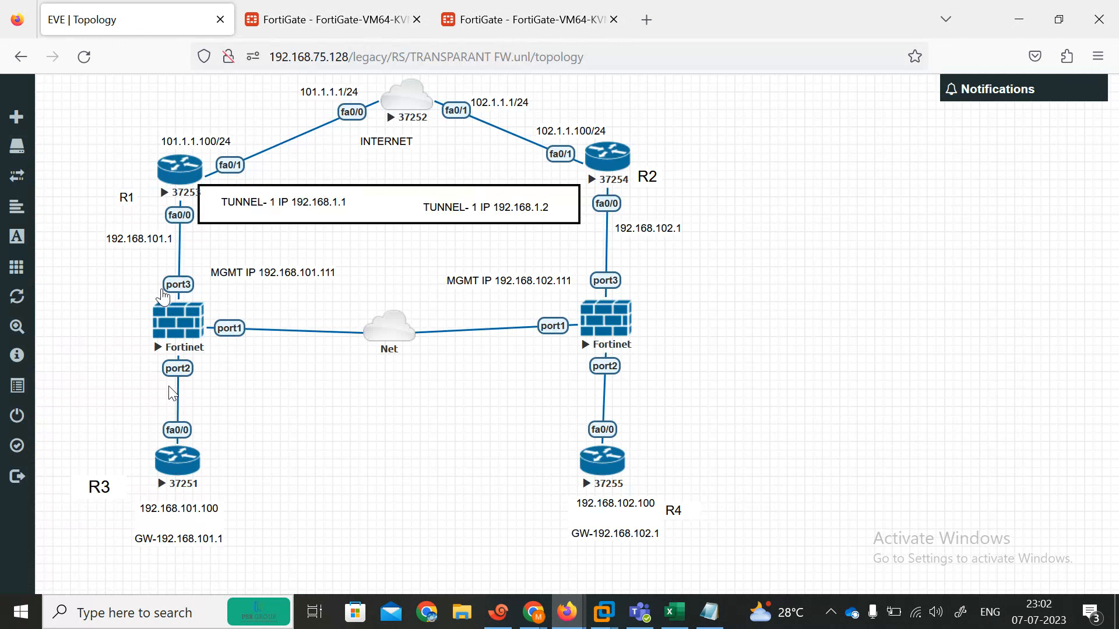
pyautogui.click(341, 8)
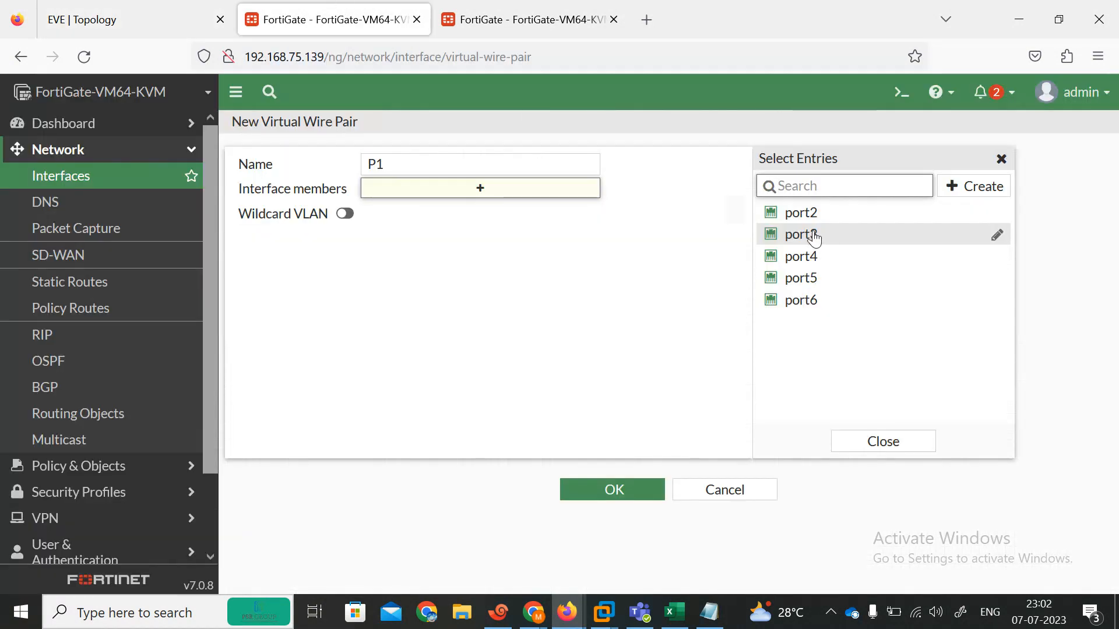
pyautogui.click(798, 213)
pyautogui.click(807, 235)
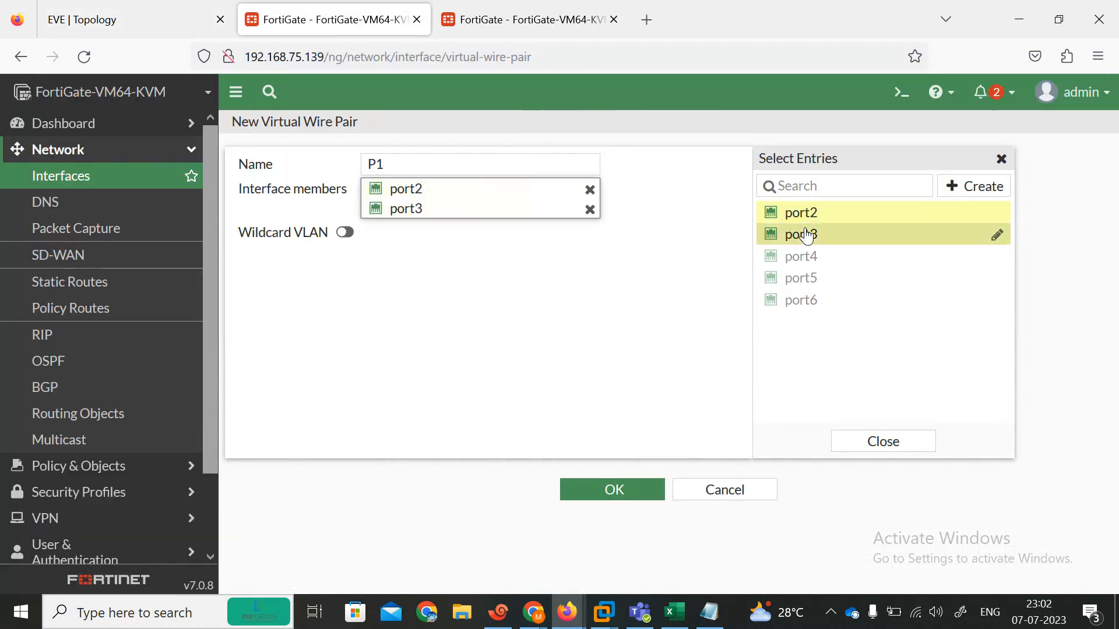
pyautogui.click(609, 483)
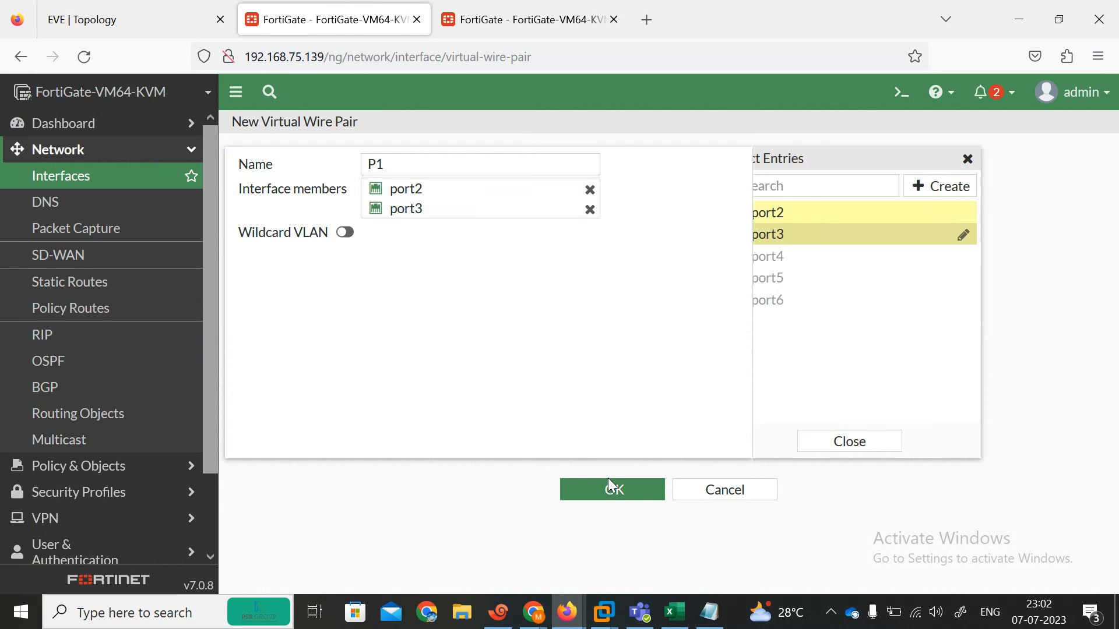
pyautogui.click(610, 492)
pyautogui.click(504, 7)
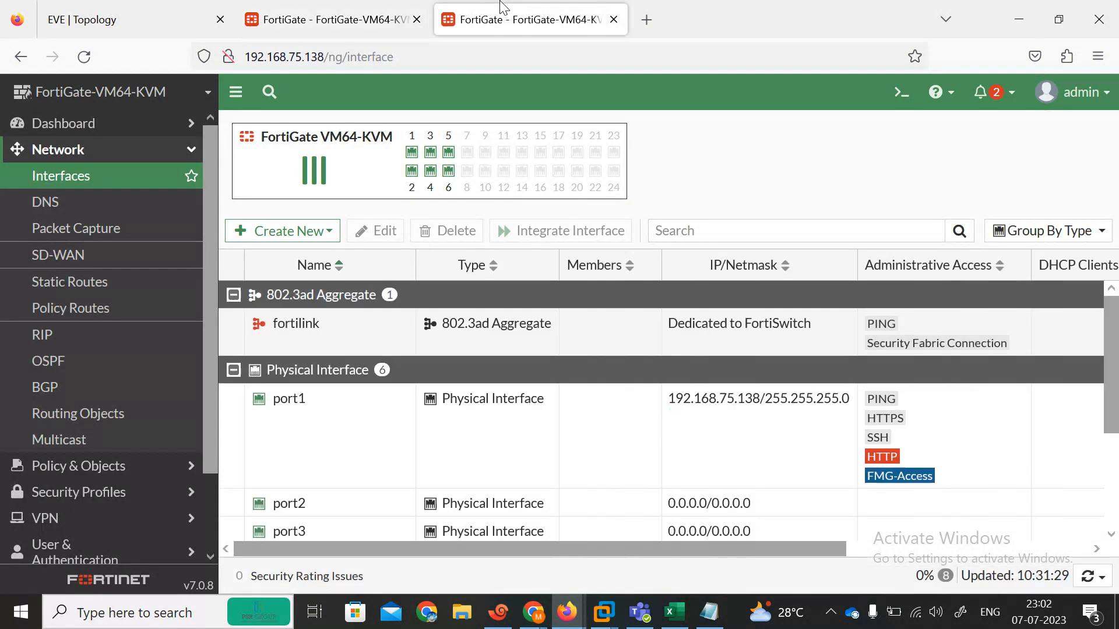
# Step: Create virtual wire pair P2 joining port2 and port3 on this FortiGate
pyautogui.click(297, 236)
pyautogui.click(279, 302)
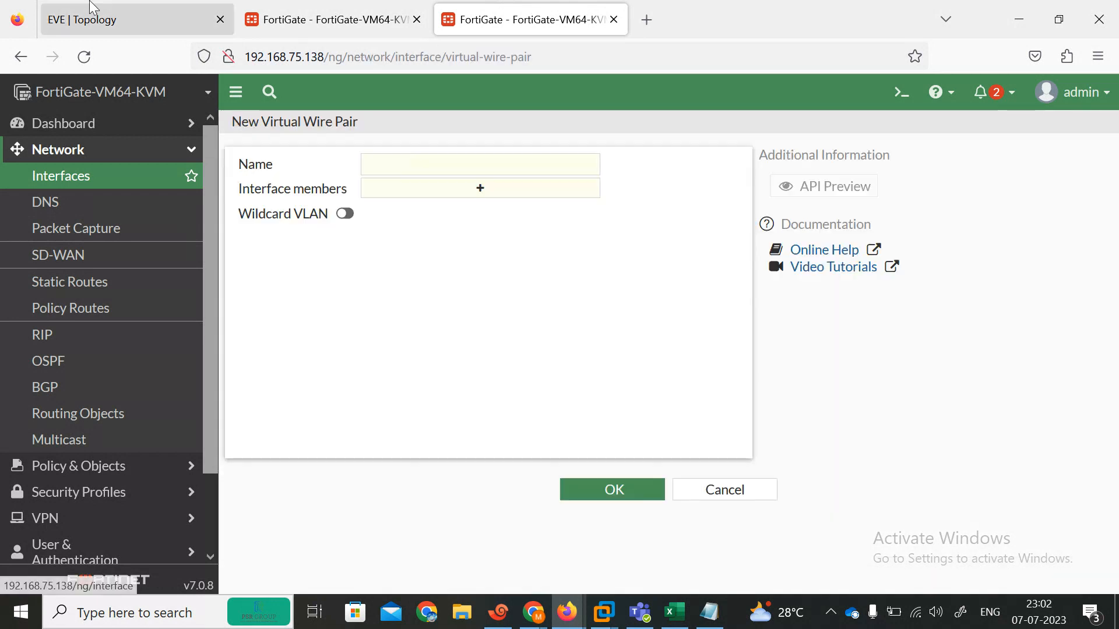
pyautogui.hotkey('ctrl', '1')
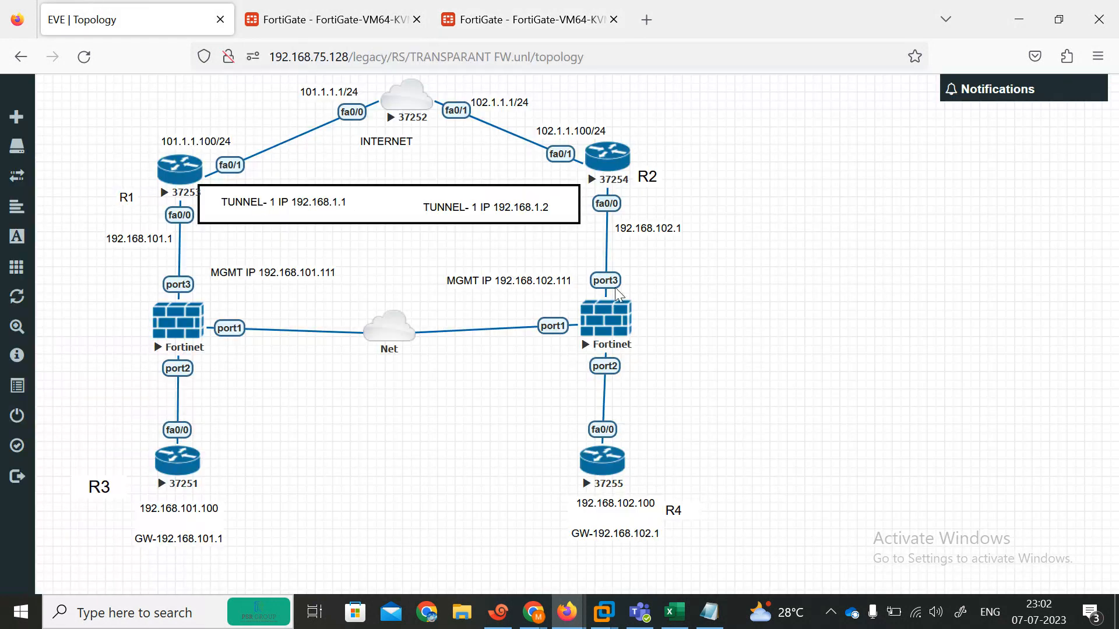
pyautogui.click(524, 19)
pyautogui.click(464, 169)
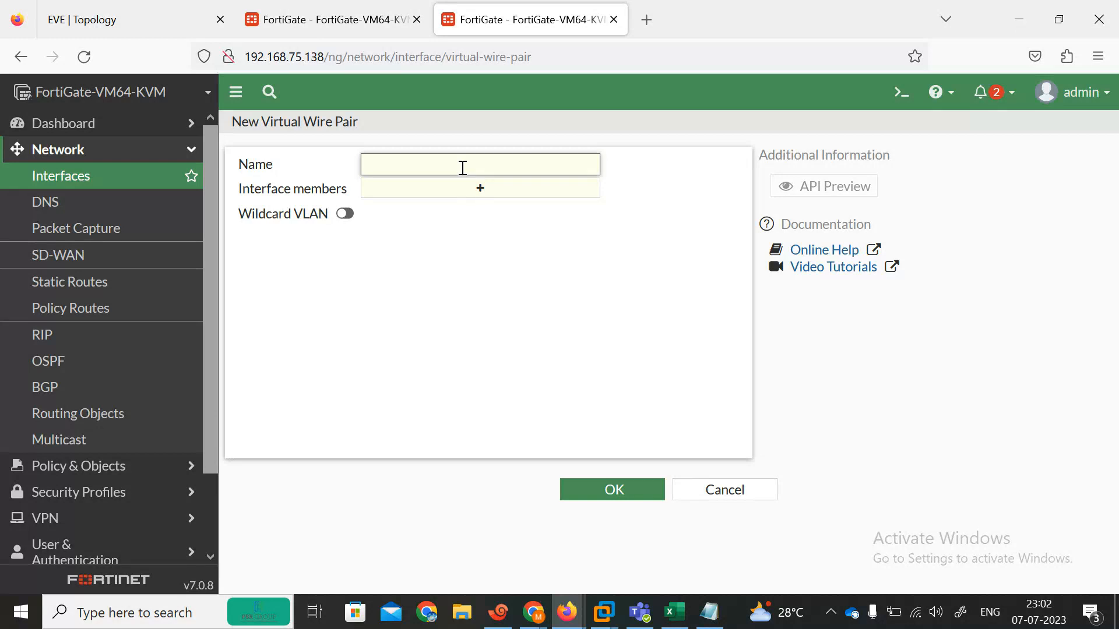
pyautogui.click(481, 193)
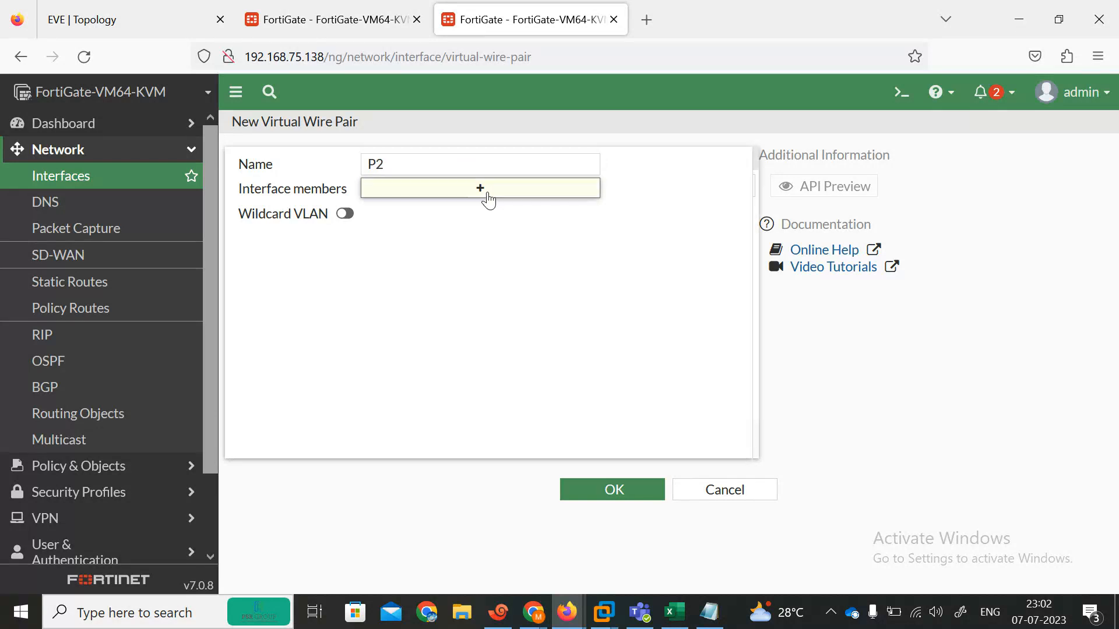
pyautogui.click(794, 217)
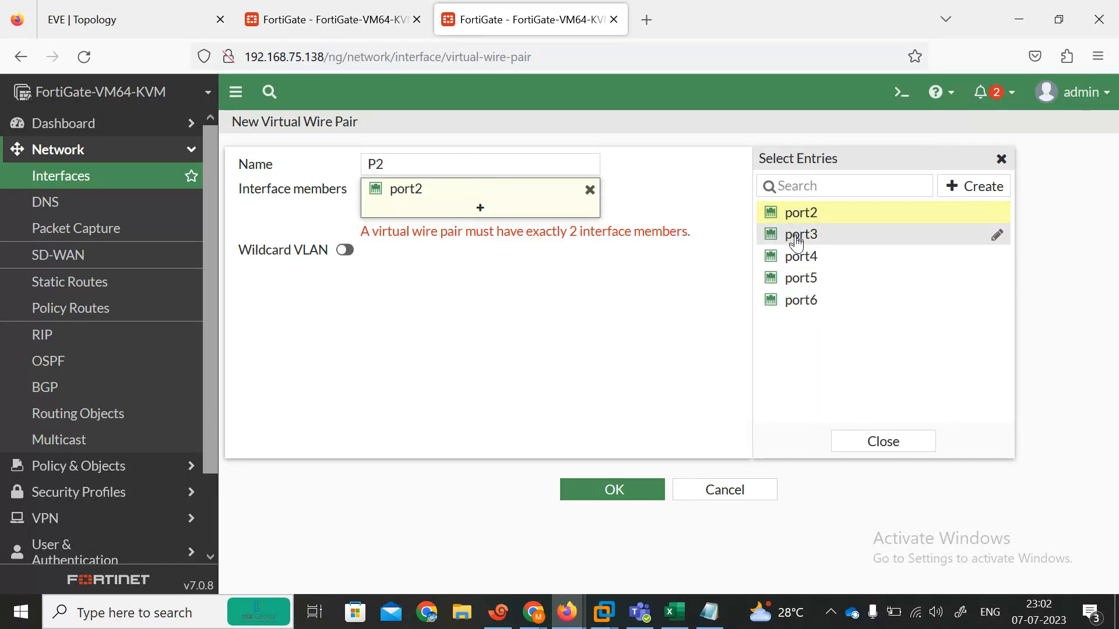
pyautogui.click(794, 233)
pyautogui.click(612, 490)
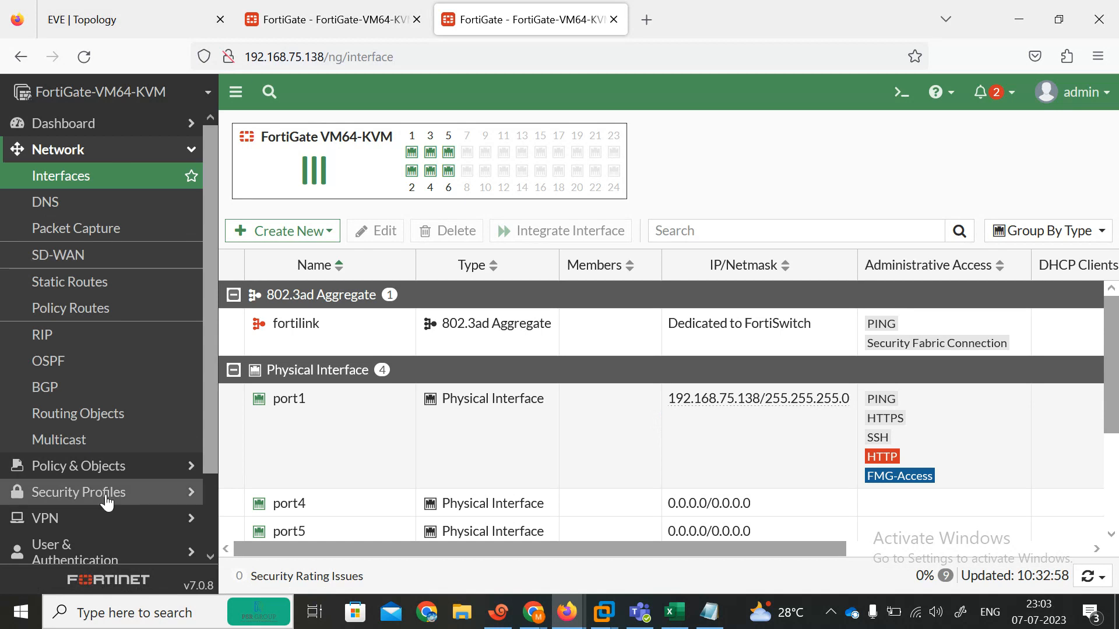
# Step: On the 192.168.75.139 FortiGate, open virtual wire pair P1 for editing
pyautogui.click(73, 466)
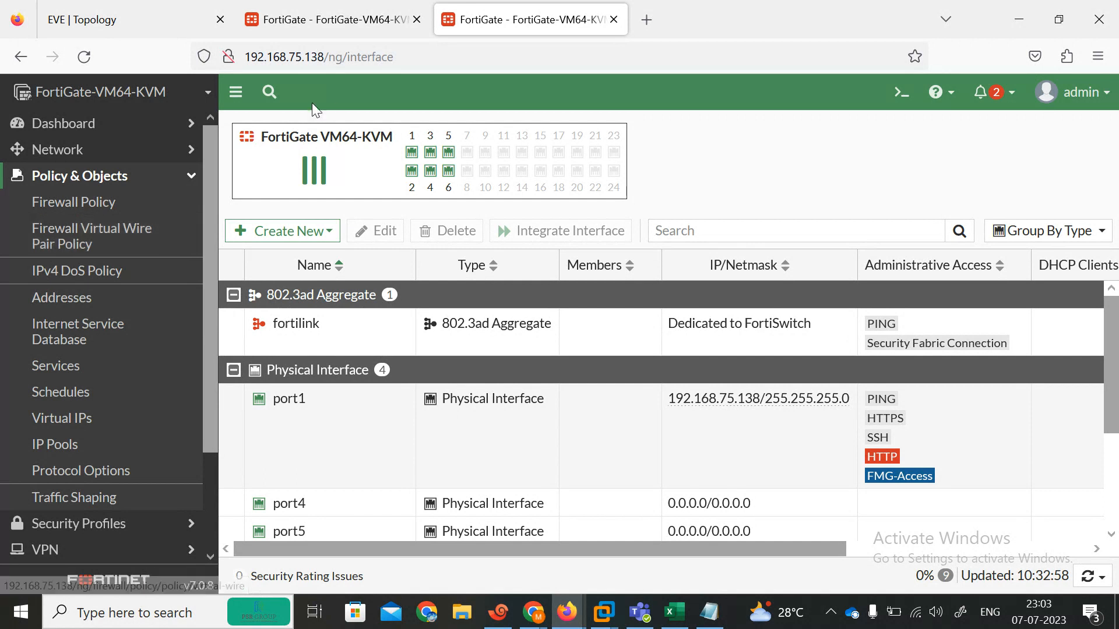
pyautogui.click(279, 32)
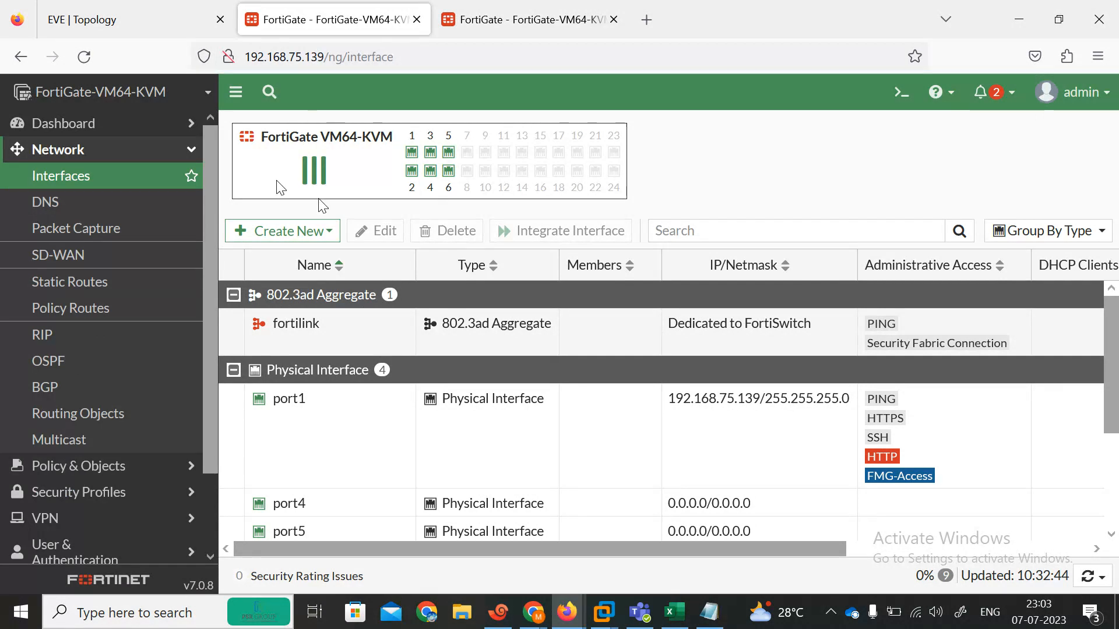
pyautogui.scroll(-3, 1116, 320)
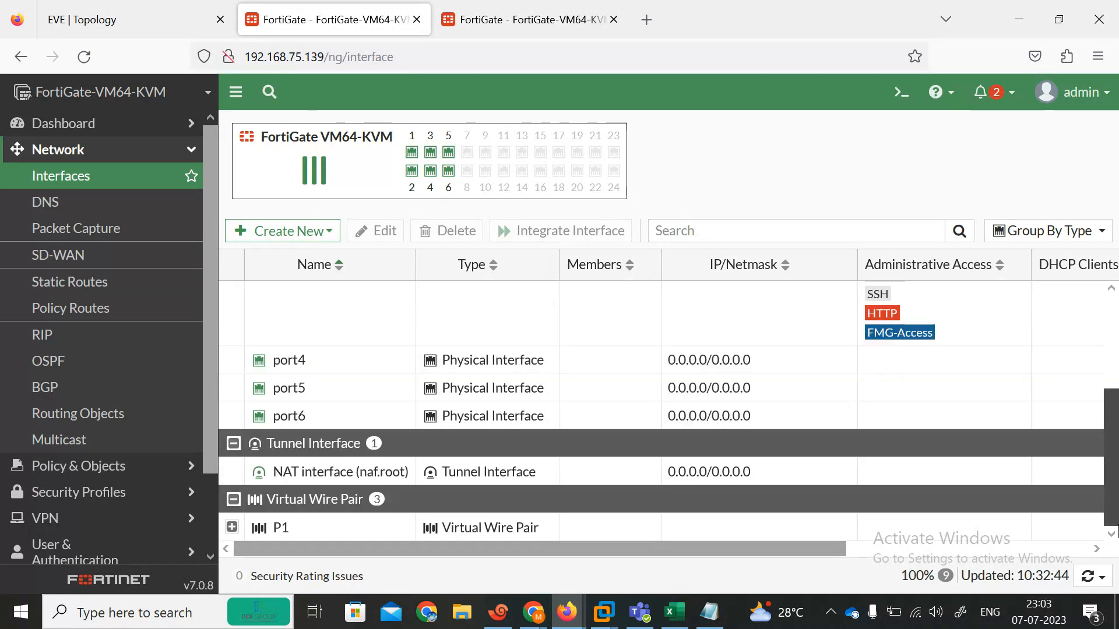
pyautogui.doubleClick(245, 531)
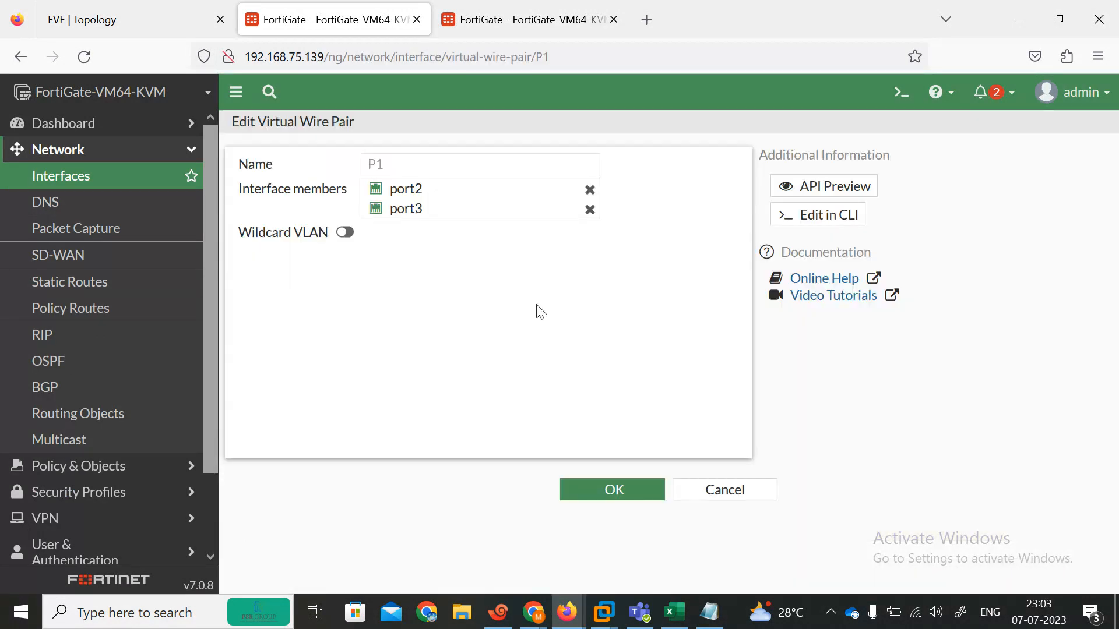
# Step: Close P1 unchanged and expand it to show its port2 and port3 members
pyautogui.click(721, 493)
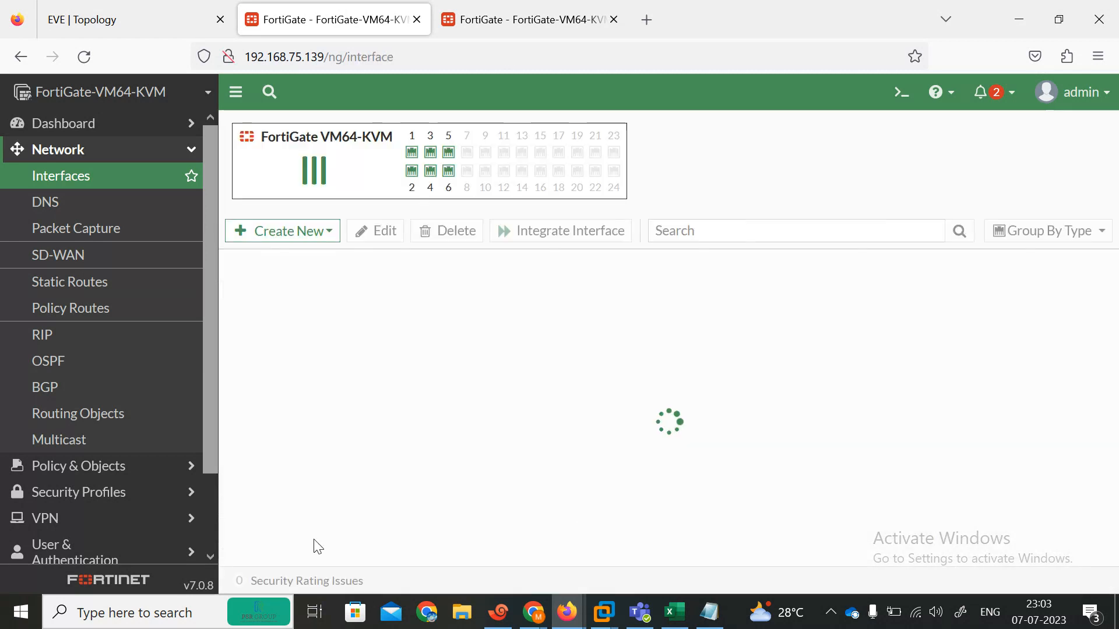
pyautogui.scroll(-3, 1116, 402)
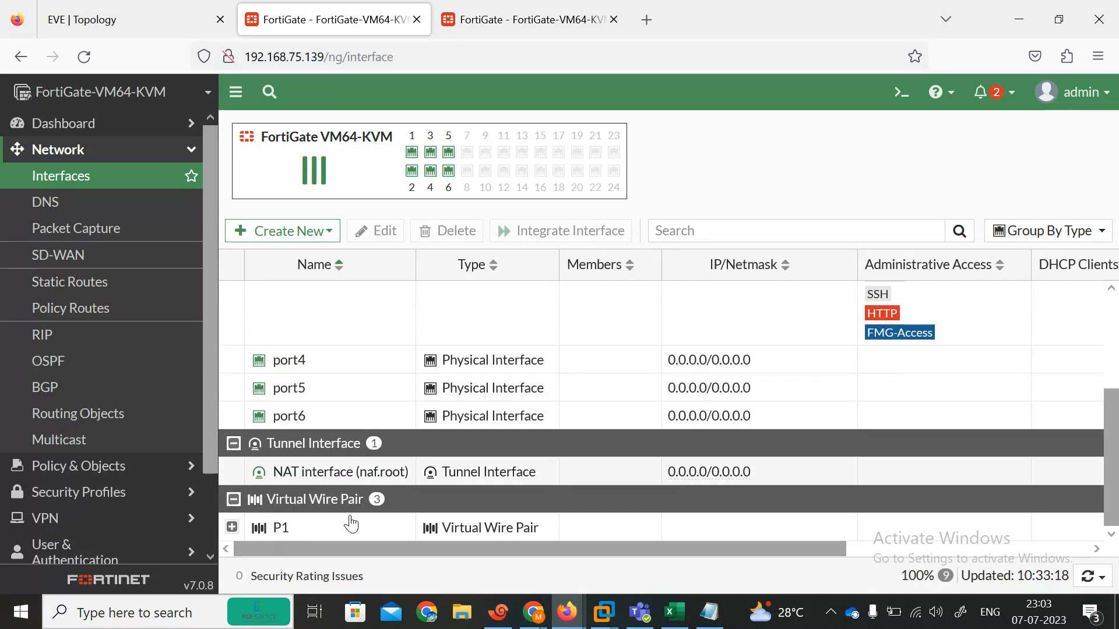
pyautogui.click(232, 528)
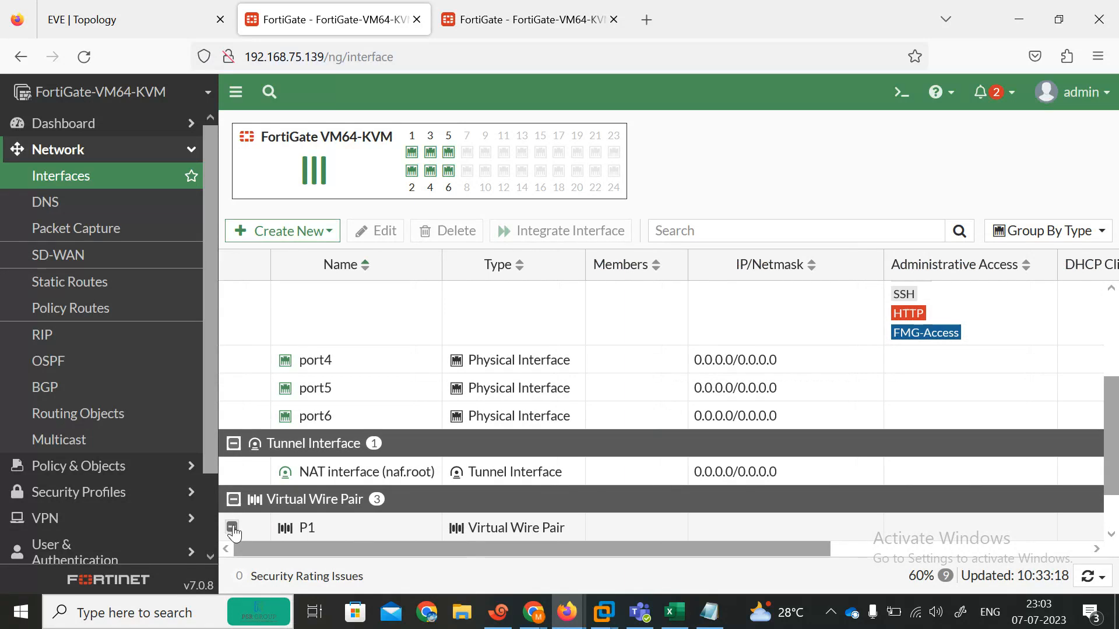
pyautogui.scroll(-1, 641, 518)
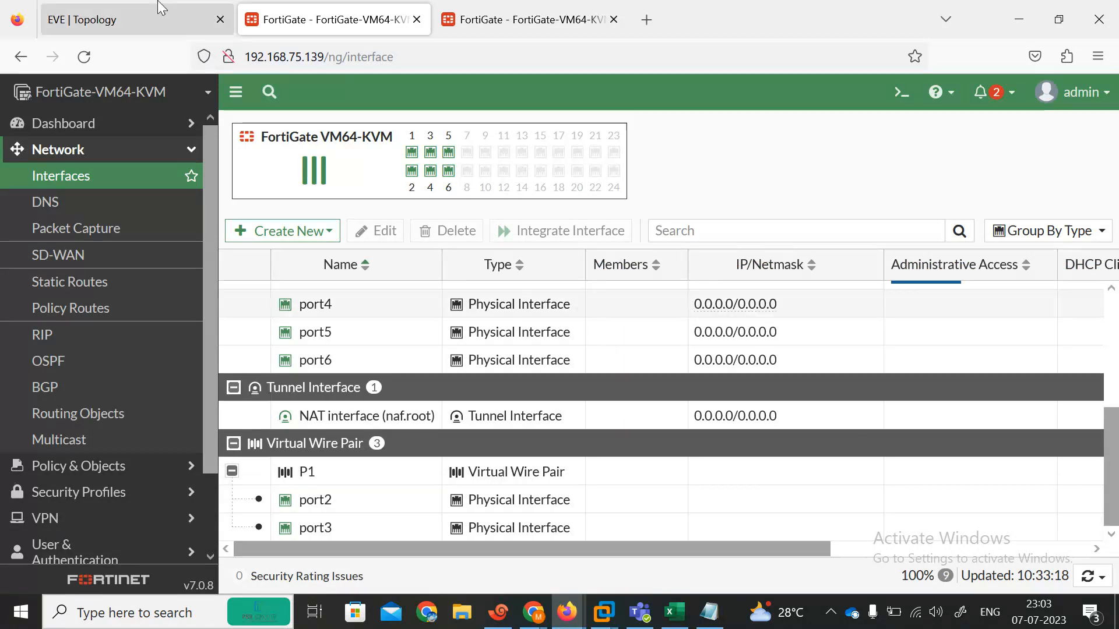
# Step: Go to Policy & Objects > Firewall Virtual Wire Pair Policy
pyautogui.click(128, 12)
pyautogui.click(280, 17)
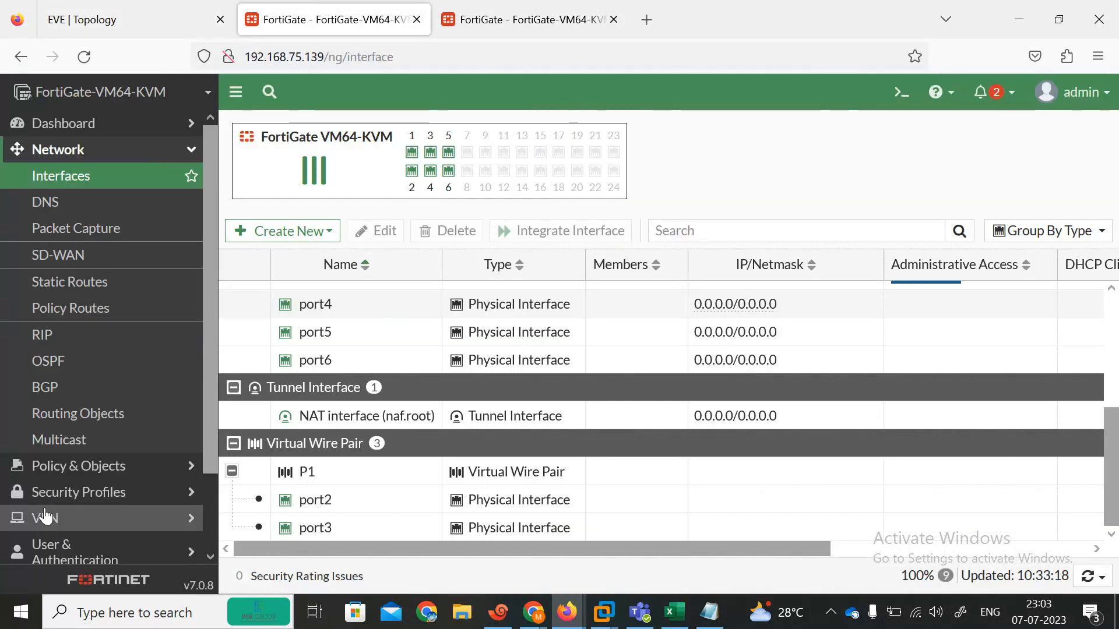
pyautogui.click(79, 469)
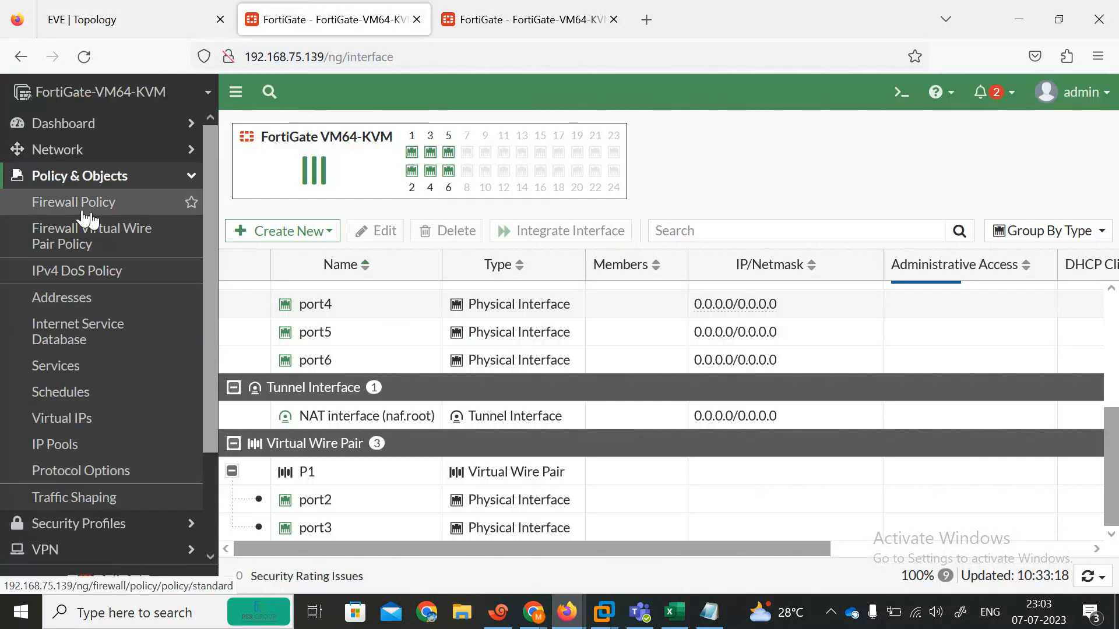
pyautogui.click(75, 239)
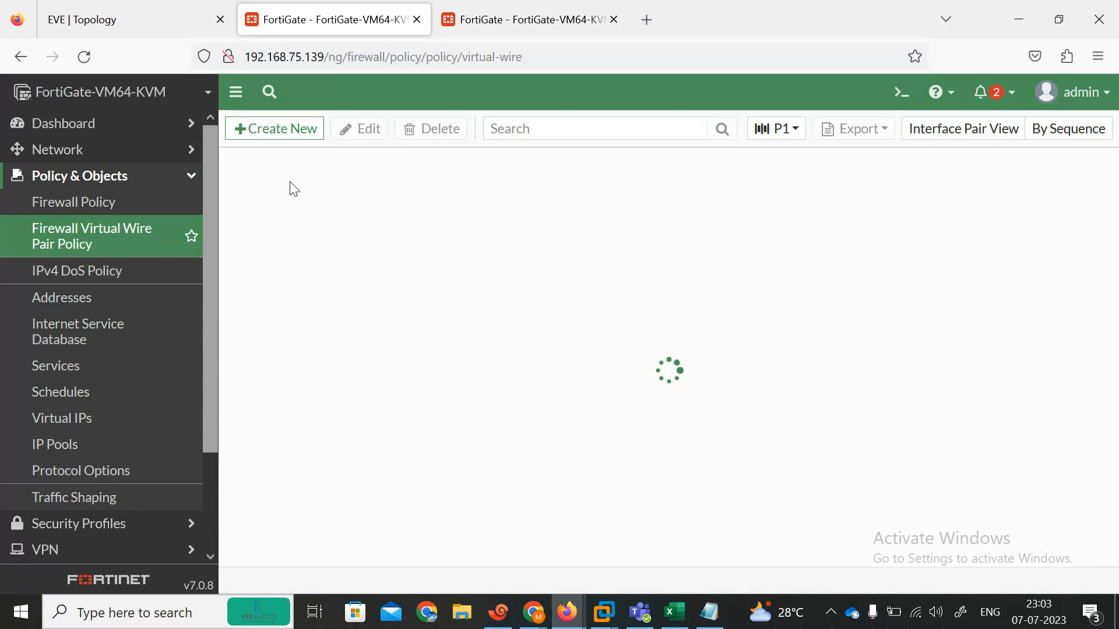
# Step: Start a new virtual wire pair policy named P1 with direction port2 to port3
pyautogui.click(260, 128)
pyautogui.click(377, 181)
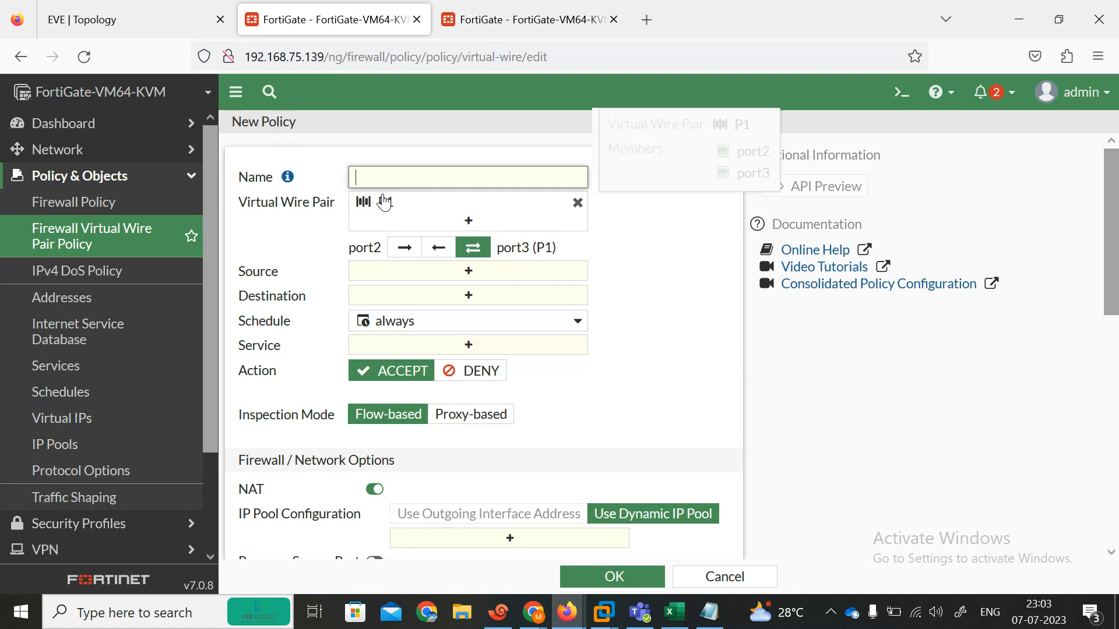
pyautogui.write('P1')
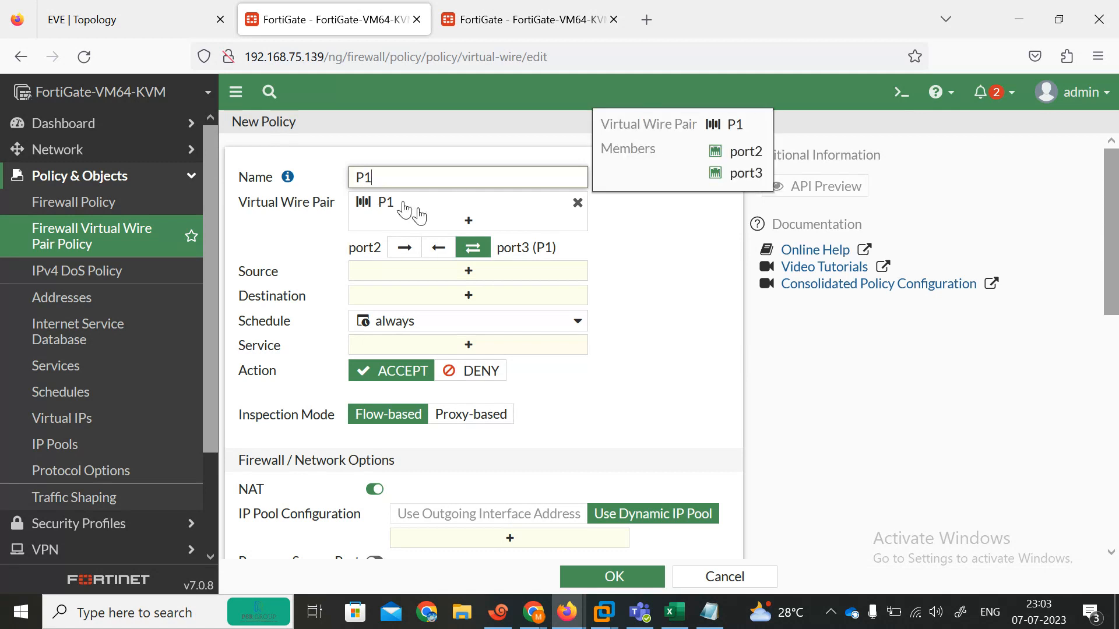
pyautogui.click(313, 248)
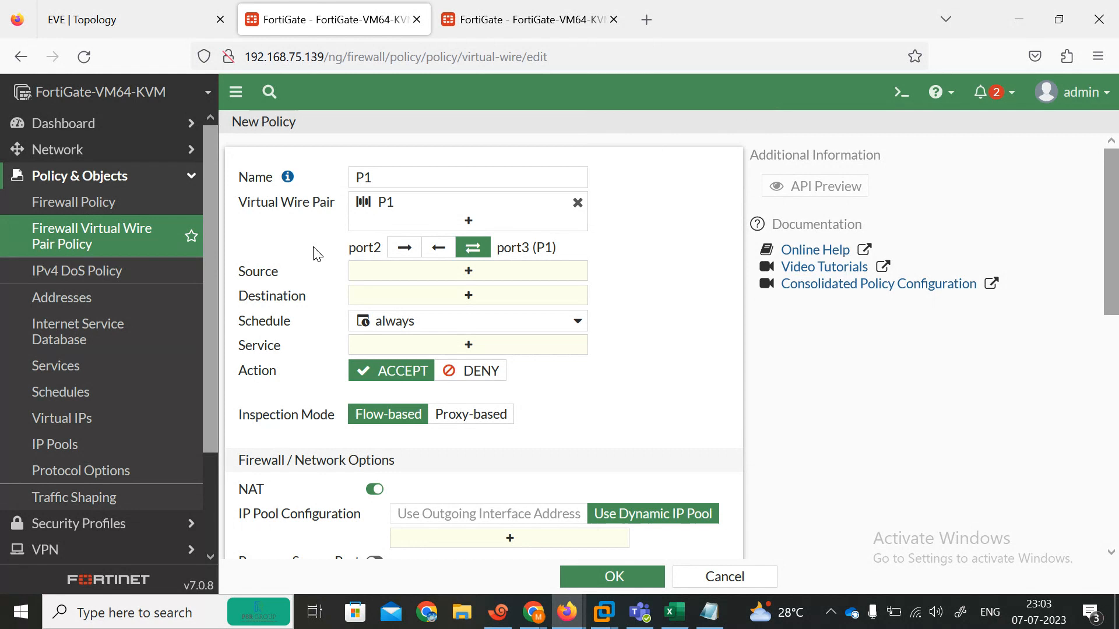
pyautogui.click(96, 18)
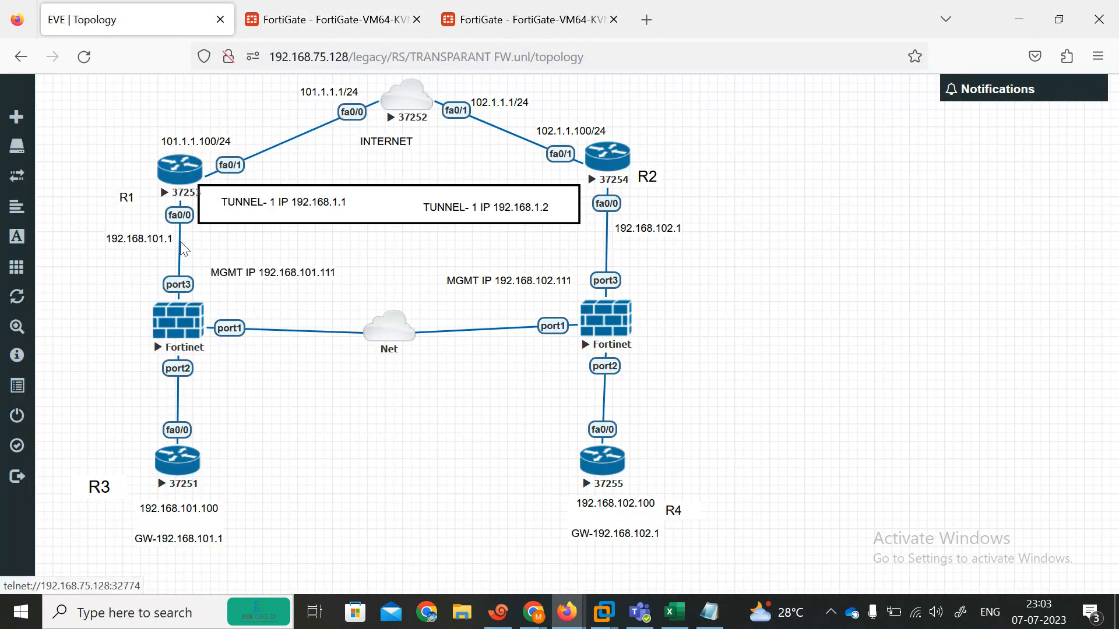
pyautogui.click(317, 20)
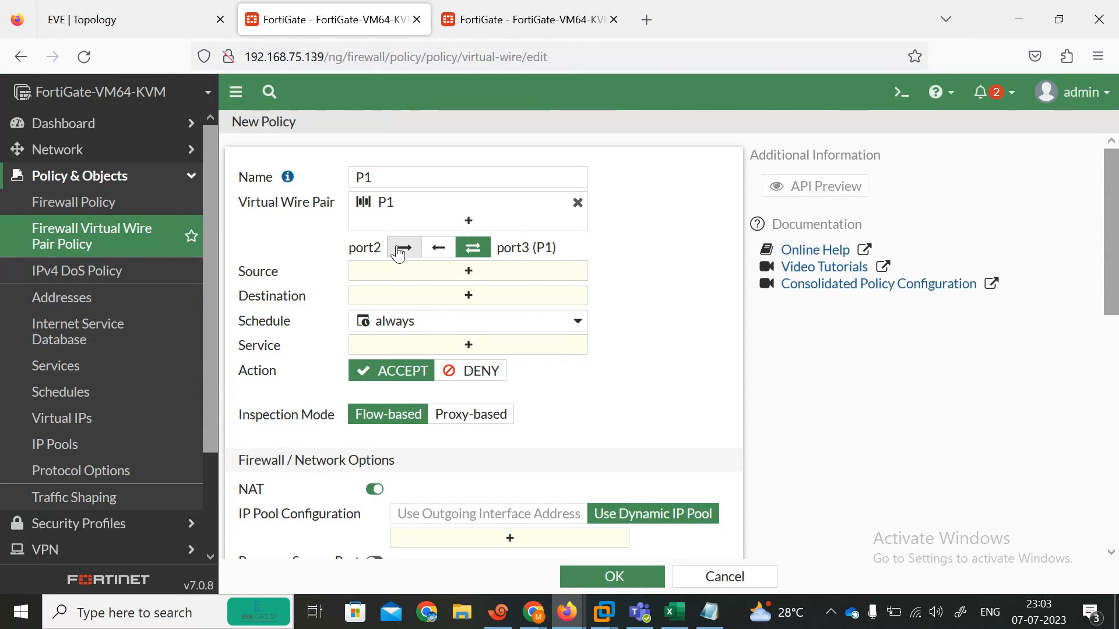
pyautogui.click(402, 251)
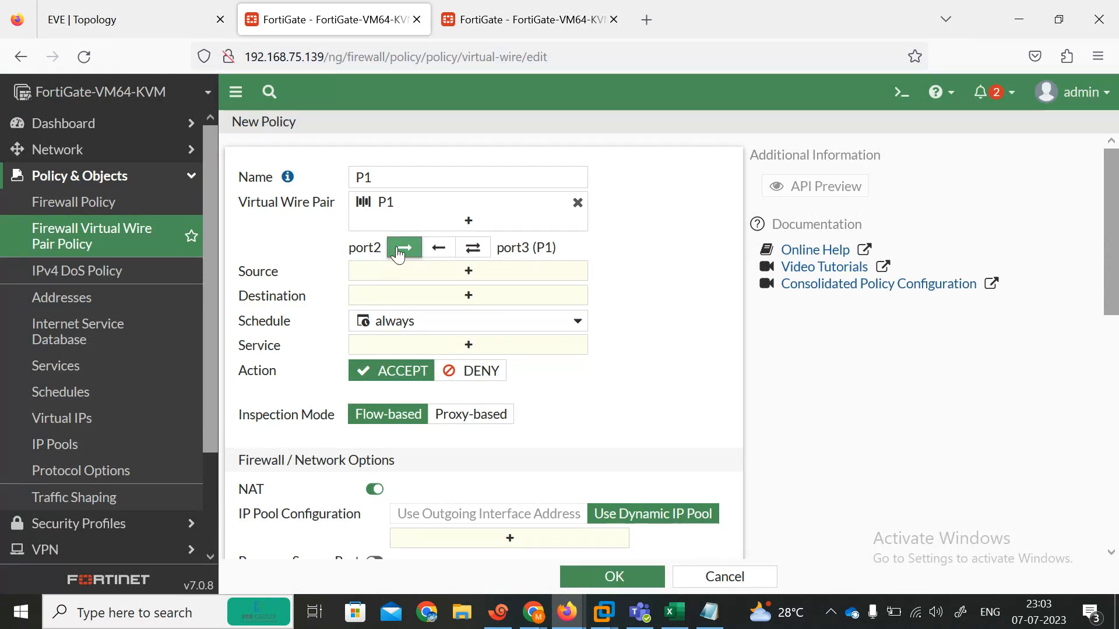
pyautogui.click(438, 251)
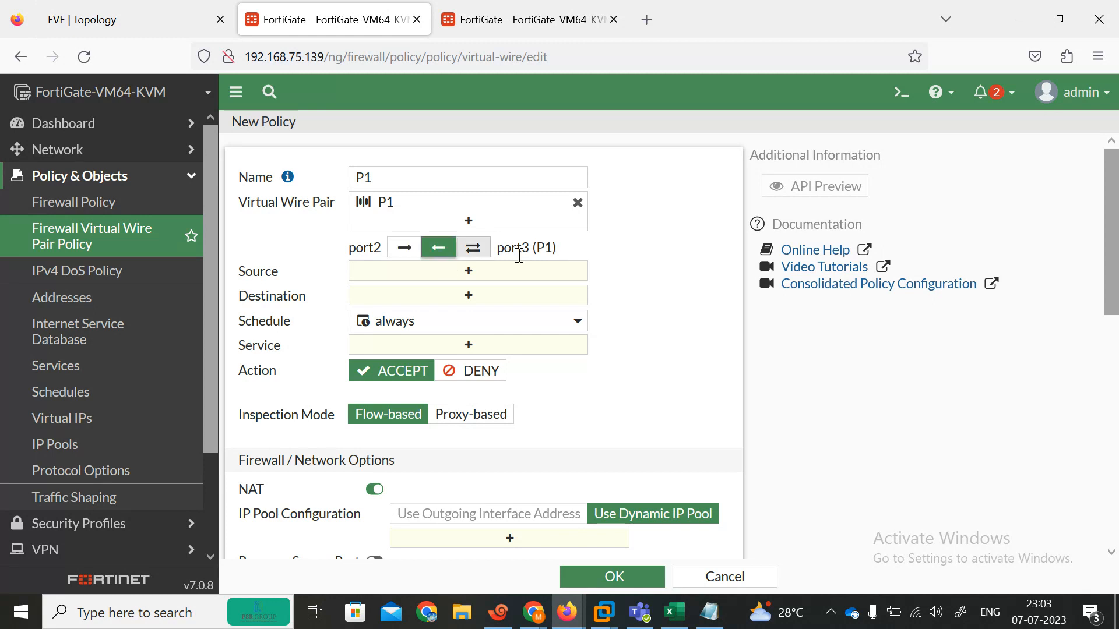
pyautogui.click(404, 251)
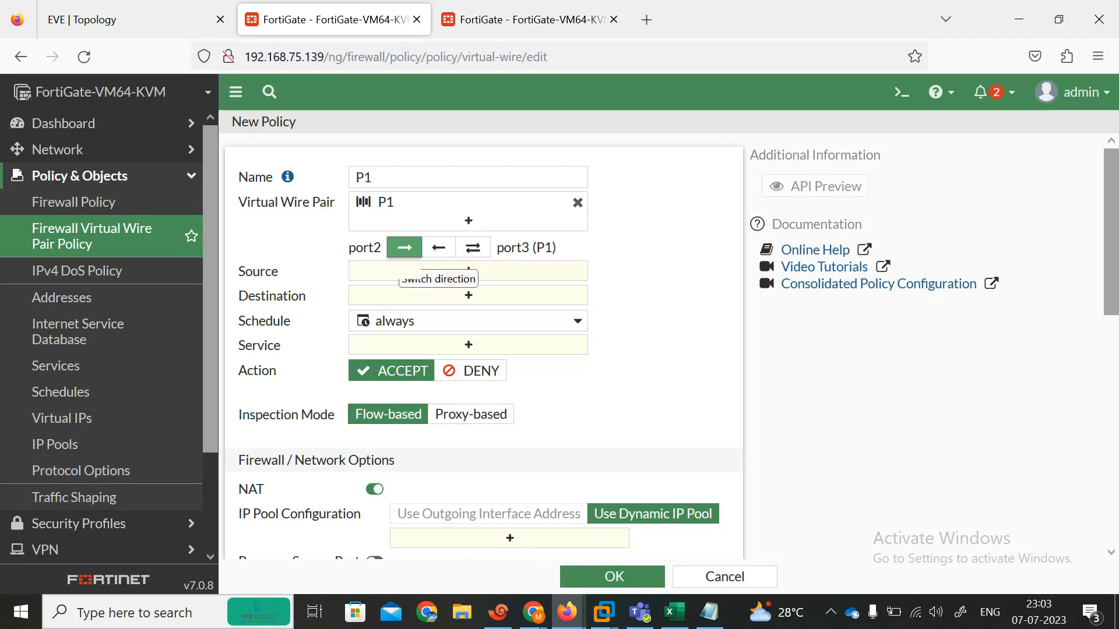
# Step: Set source and destination all, service ALL, log all sessions, disable NAT, and save P1
pyautogui.click(423, 275)
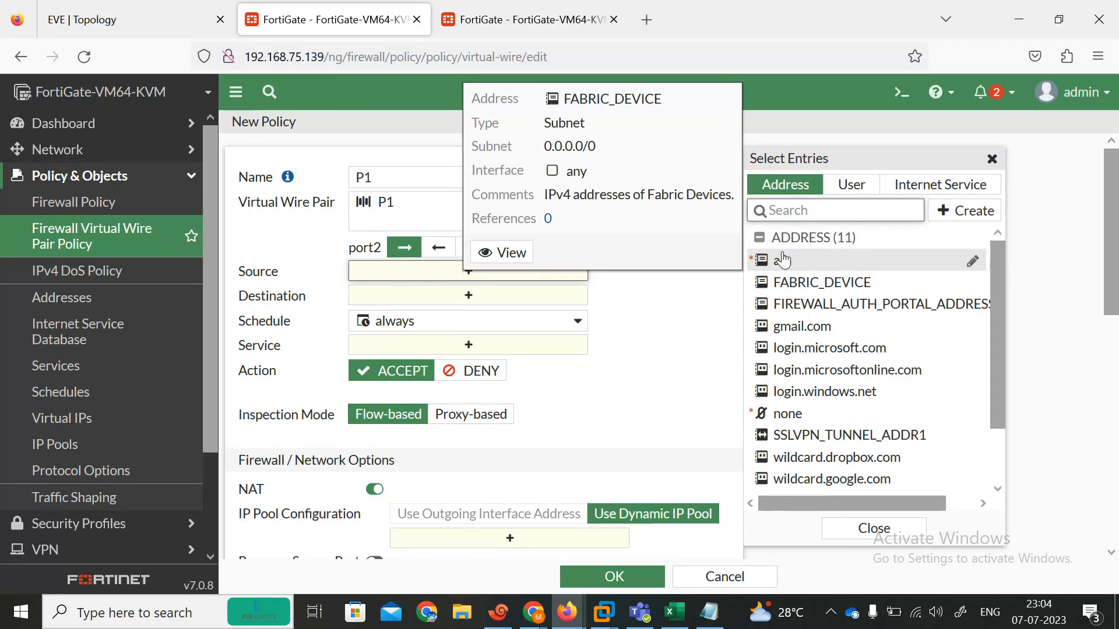
pyautogui.click(781, 261)
pyautogui.click(426, 316)
pyautogui.click(781, 261)
pyautogui.click(452, 385)
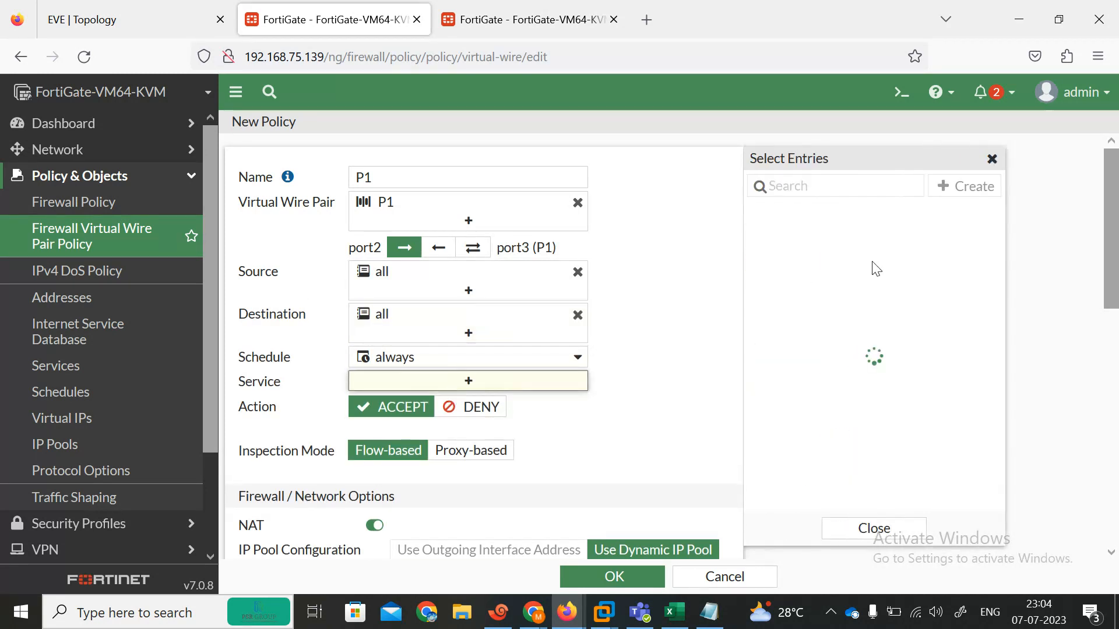
pyautogui.click(801, 260)
pyautogui.moveTo(1116, 239); pyautogui.dragTo(1113, 491)
pyautogui.click(626, 376)
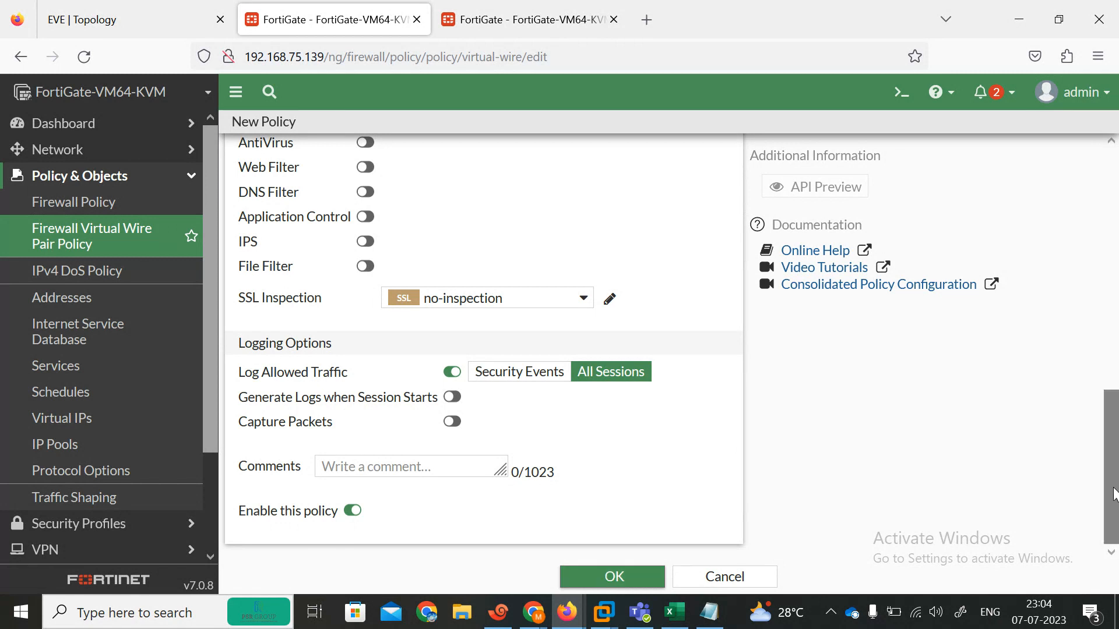
pyautogui.moveTo(1114, 495); pyautogui.dragTo(1116, 251)
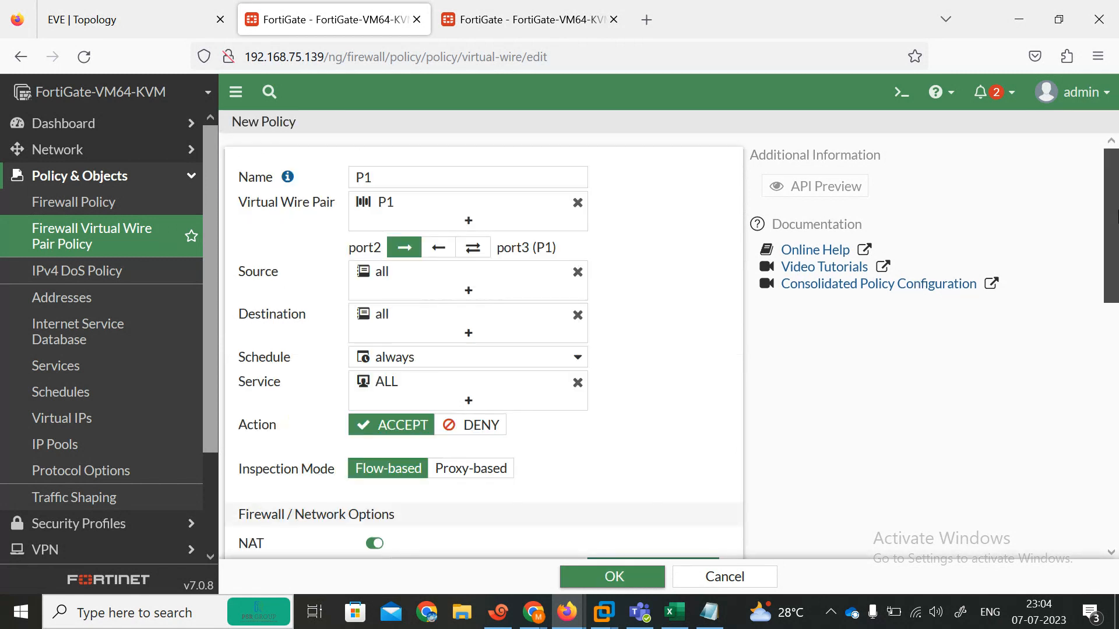
pyautogui.scroll(-4, 557, 375)
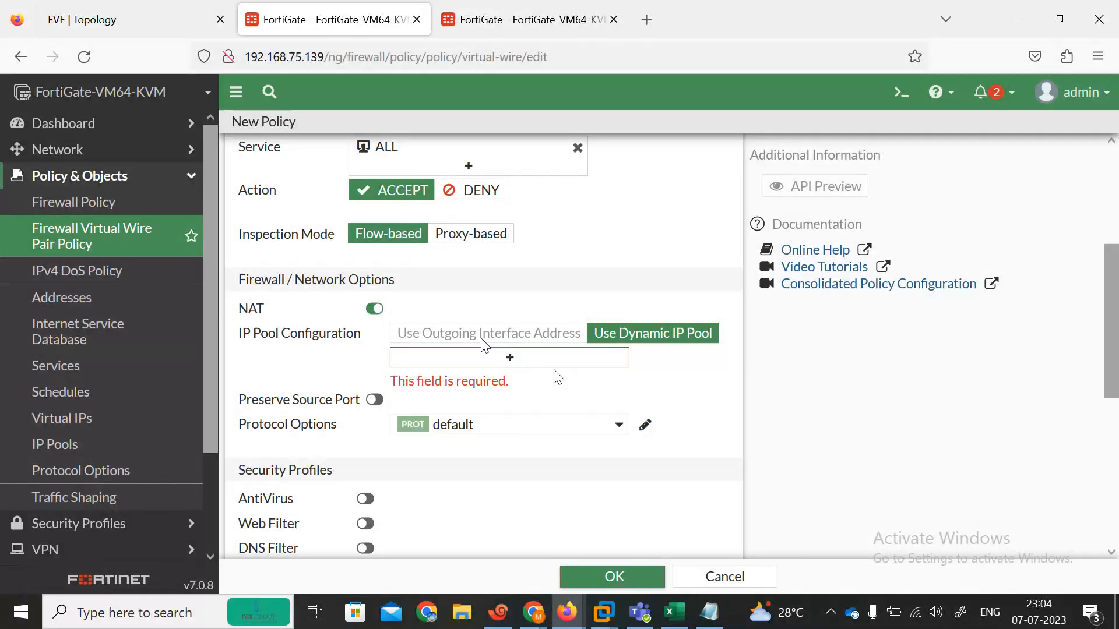
pyautogui.click(365, 309)
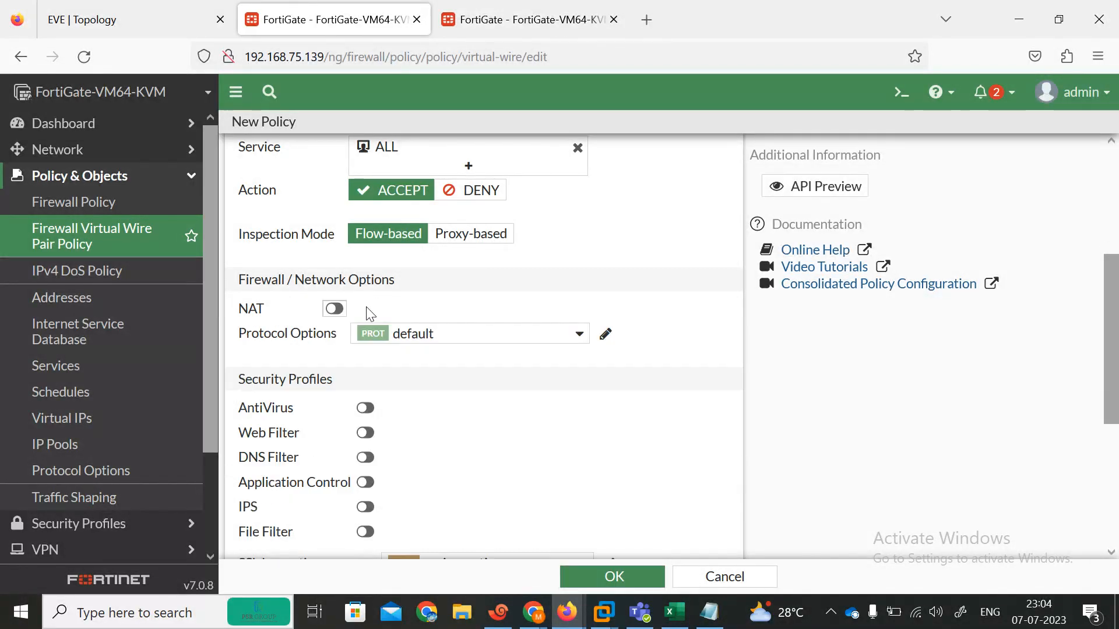
pyautogui.click(614, 576)
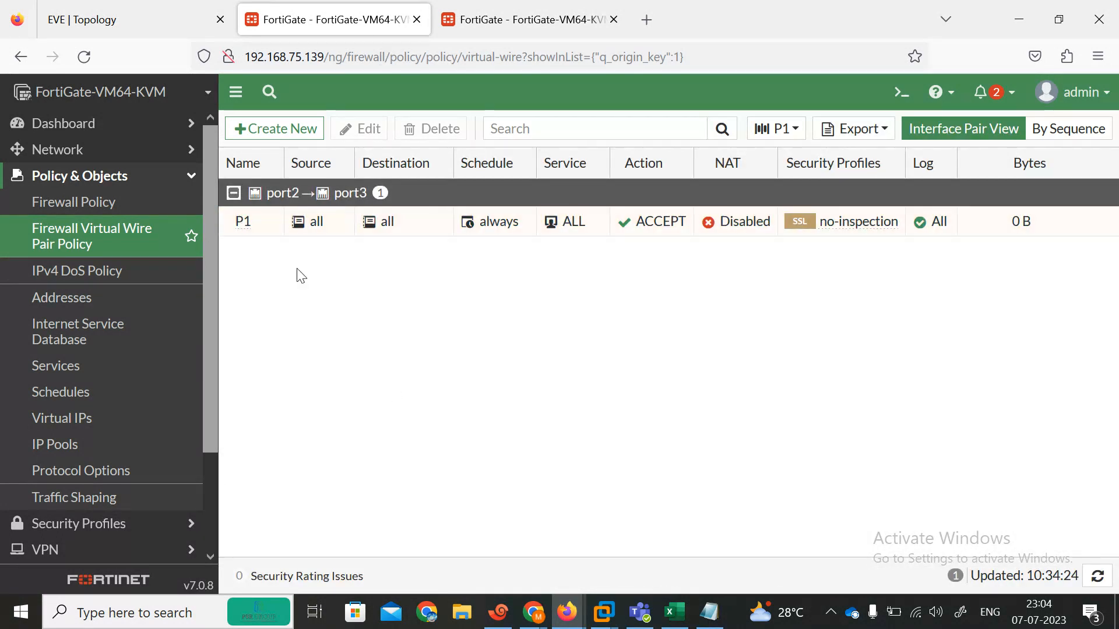
# Step: Open router R3's console from the lab topology
pyautogui.click(491, 16)
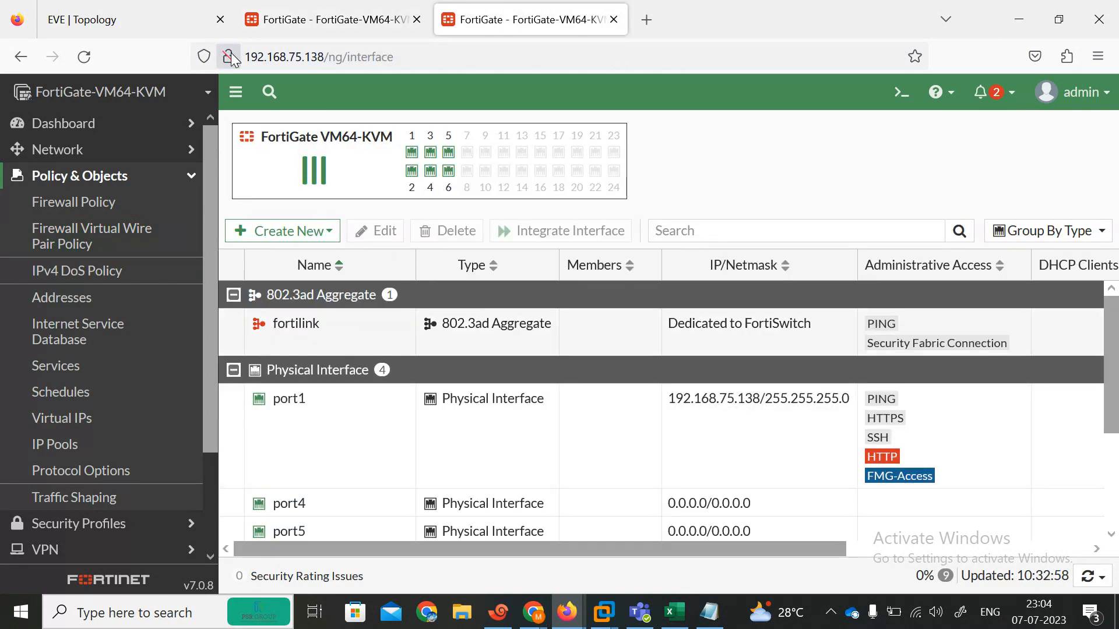
pyautogui.click(136, 9)
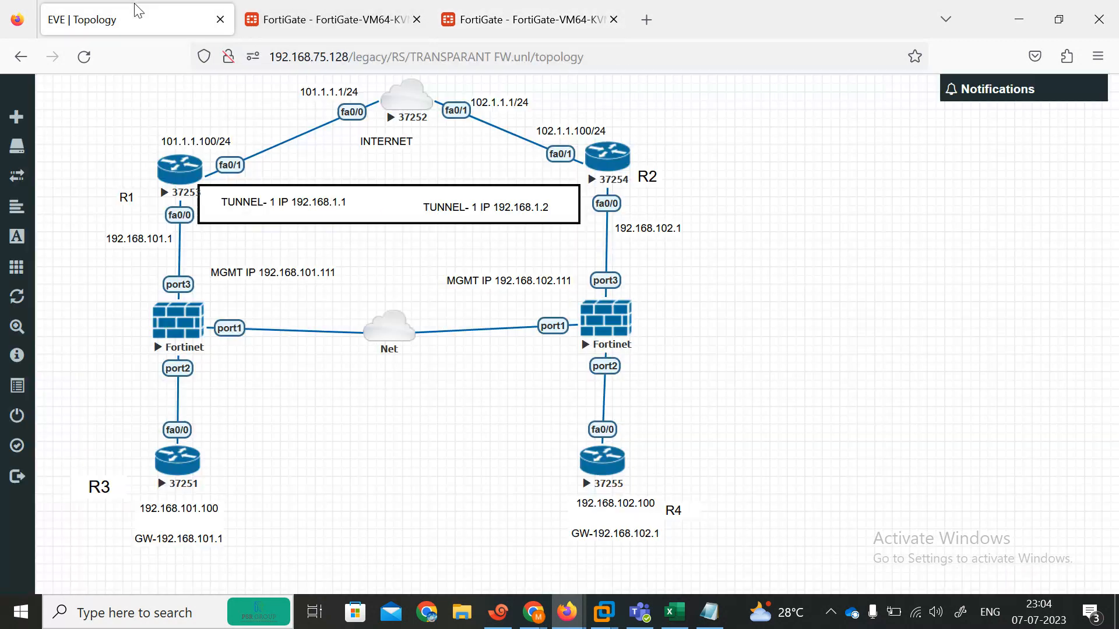
pyautogui.click(178, 466)
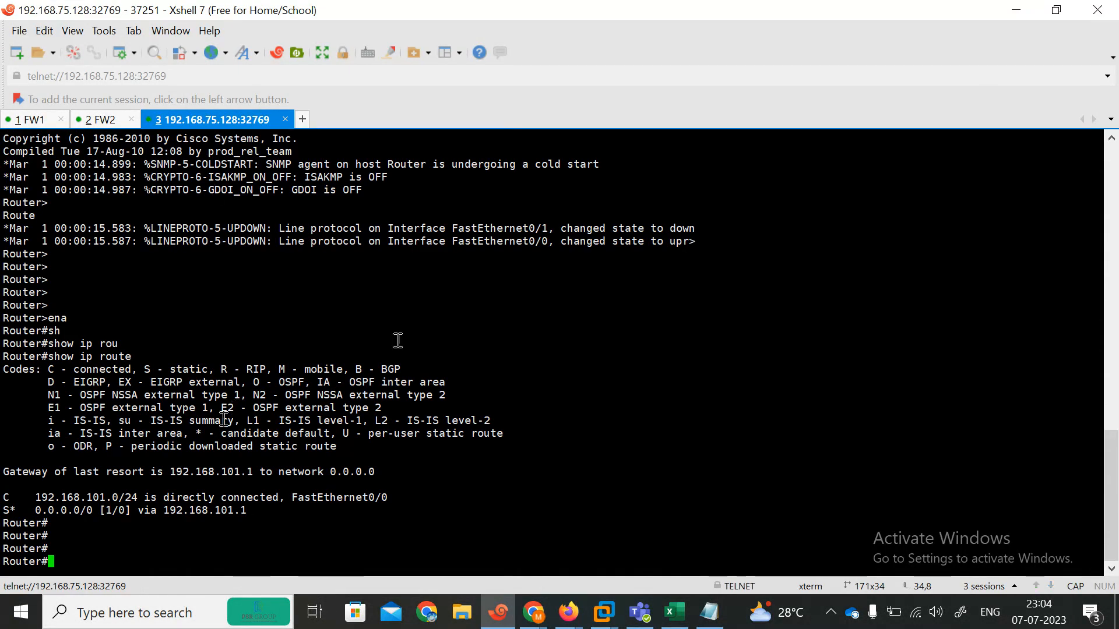
pyautogui.click(1017, 10)
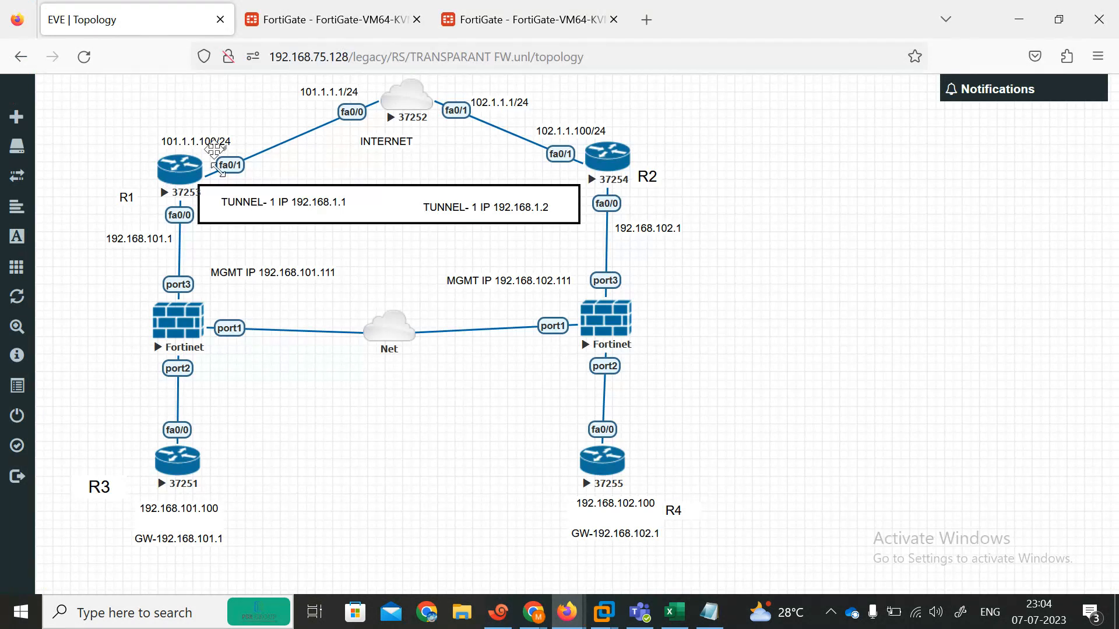
pyautogui.click(498, 612)
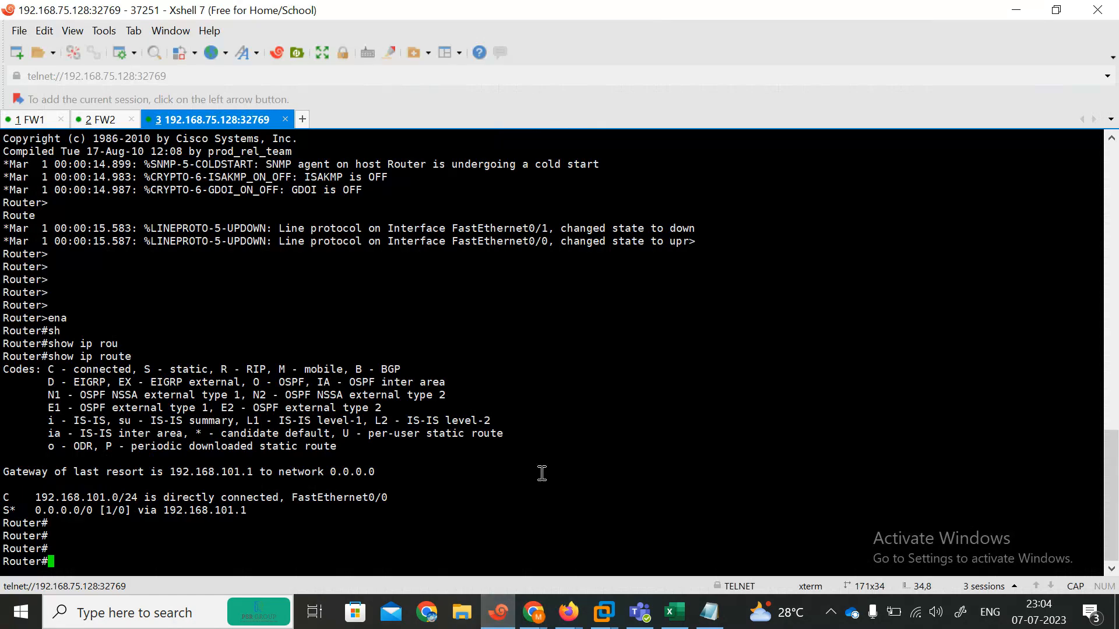
# Step: Ping 192.168.101.1 from R3, getting 4/5 replies, then return to the topology
pyautogui.write('PI')
pyautogui.press('Tab')
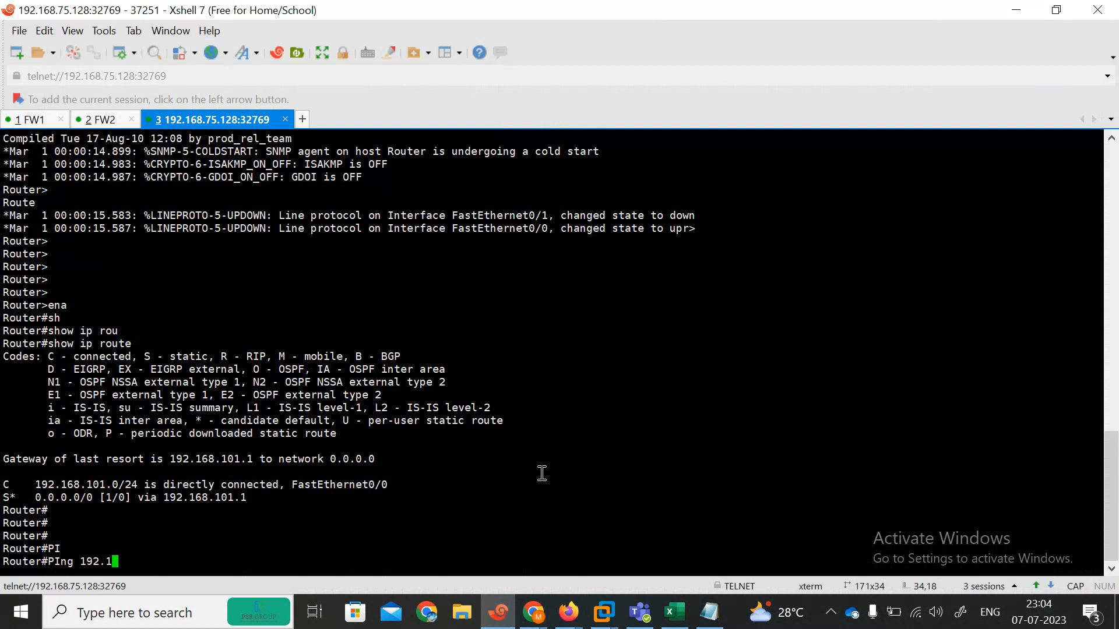
pyautogui.write('192.168.101.1')
pyautogui.press('Return')
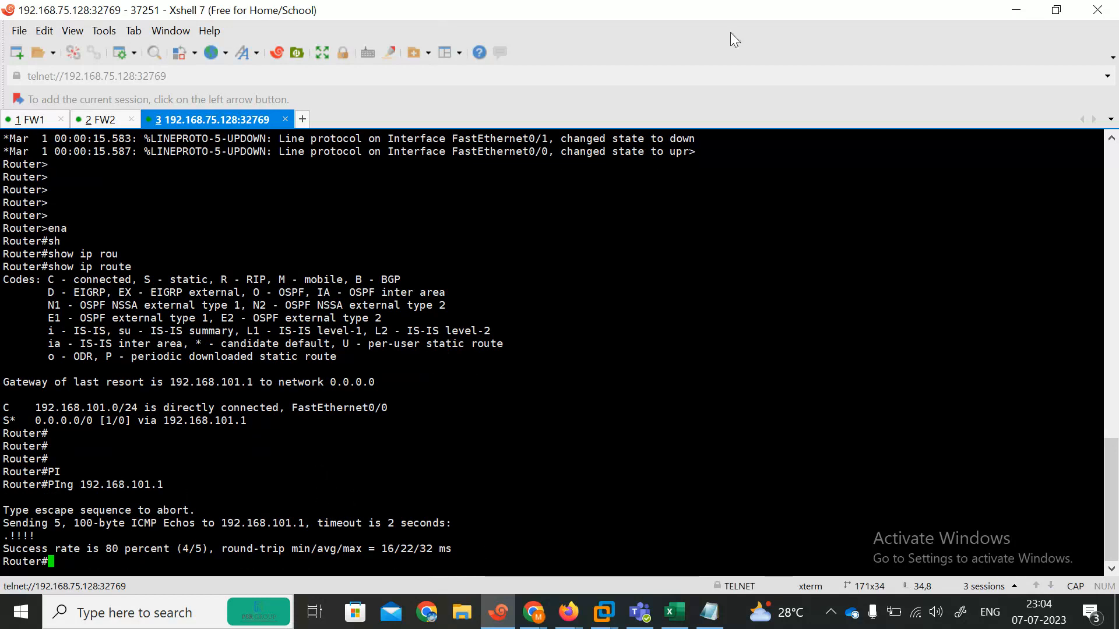
pyautogui.click(1011, 10)
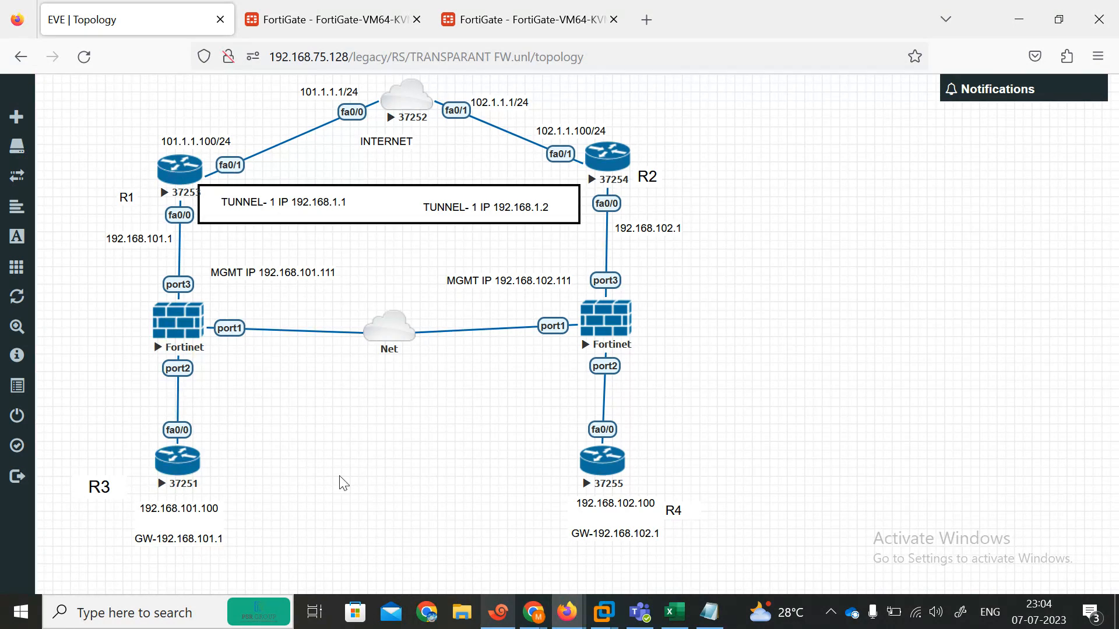
# Step: Rename the Xshell router sessions to R1 and R3
pyautogui.click(180, 169)
pyautogui.rightClick(352, 113)
pyautogui.click(405, 393)
pyautogui.write('R1')
pyautogui.click(571, 345)
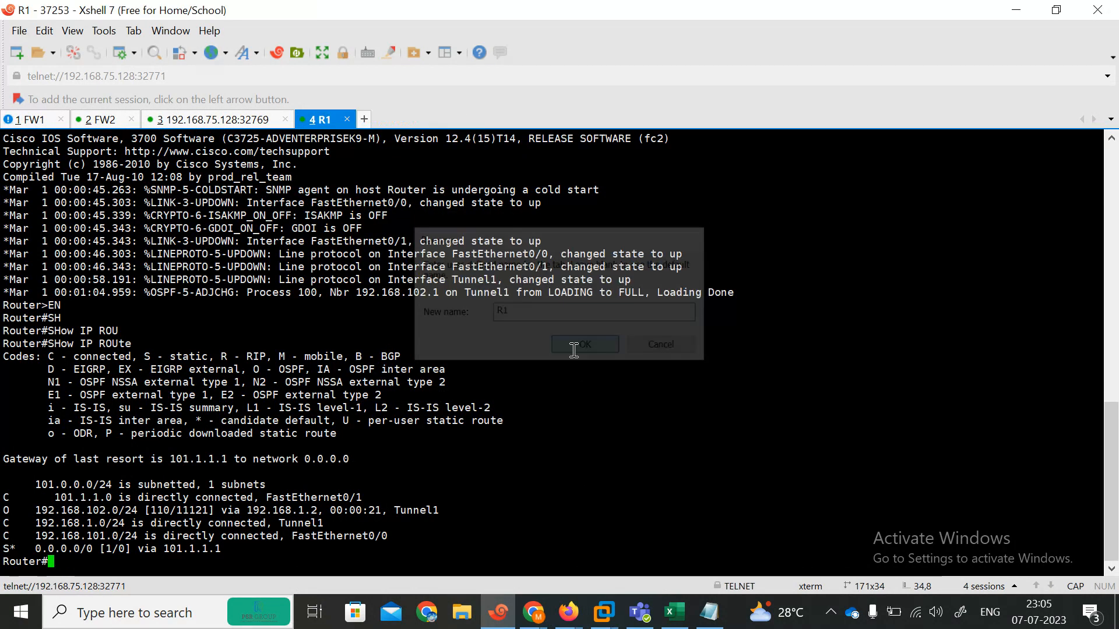
pyautogui.click(230, 123)
pyautogui.rightClick(229, 123)
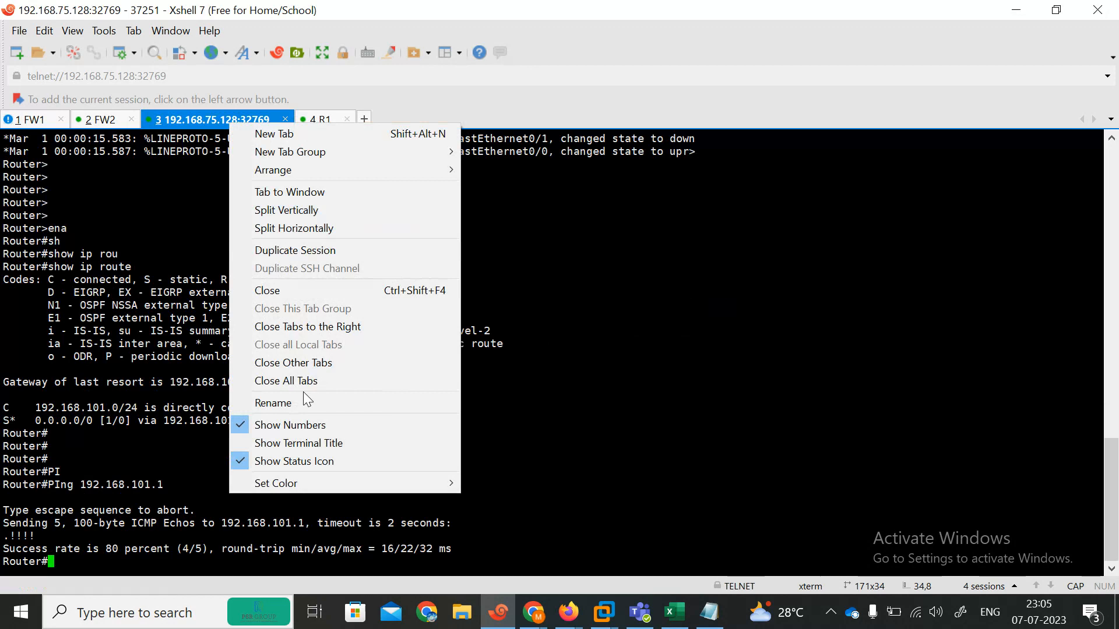
pyautogui.click(278, 408)
pyautogui.write('R3')
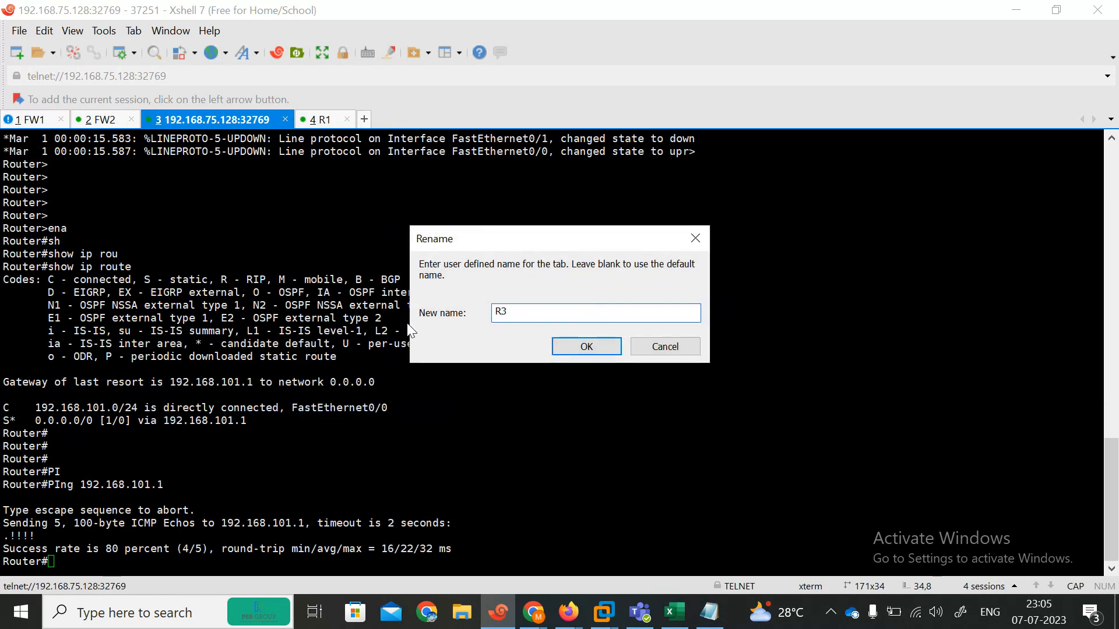
pyautogui.click(585, 349)
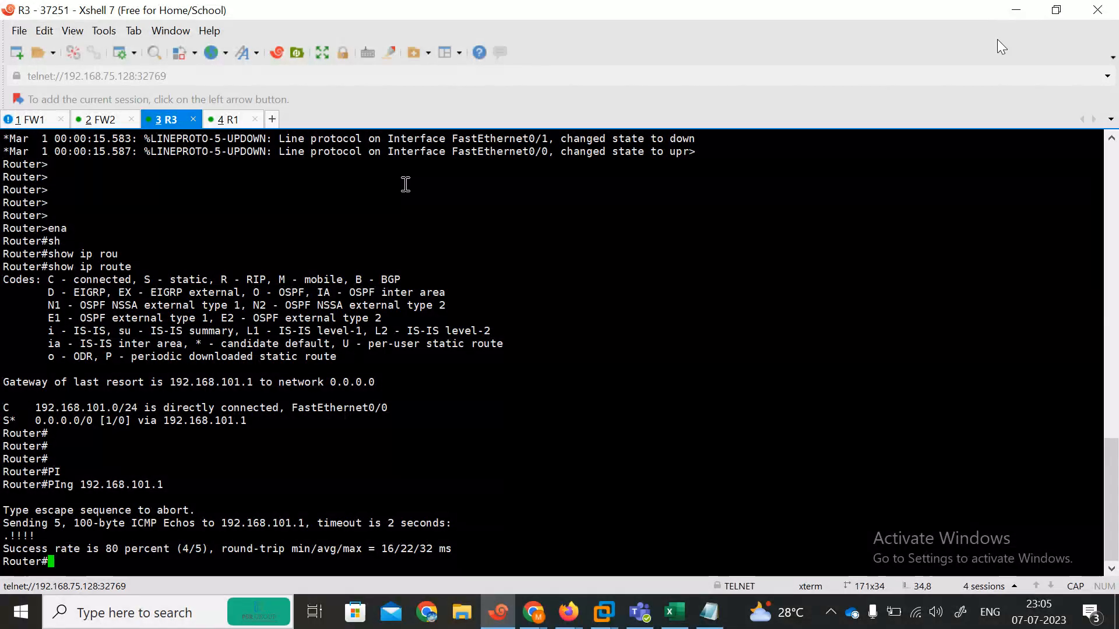
# Step: Start a ping from R1 to R3 at 192.168.101.100
pyautogui.hotkey('ctrl', 'Tab')
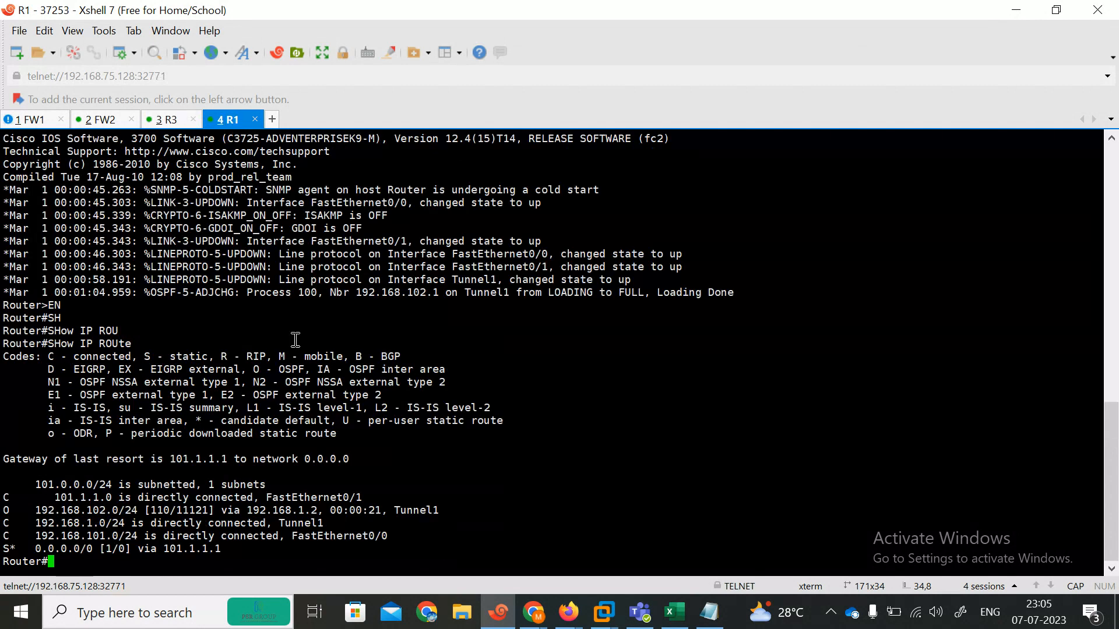
pyautogui.write('PI')
pyautogui.press('Tab')
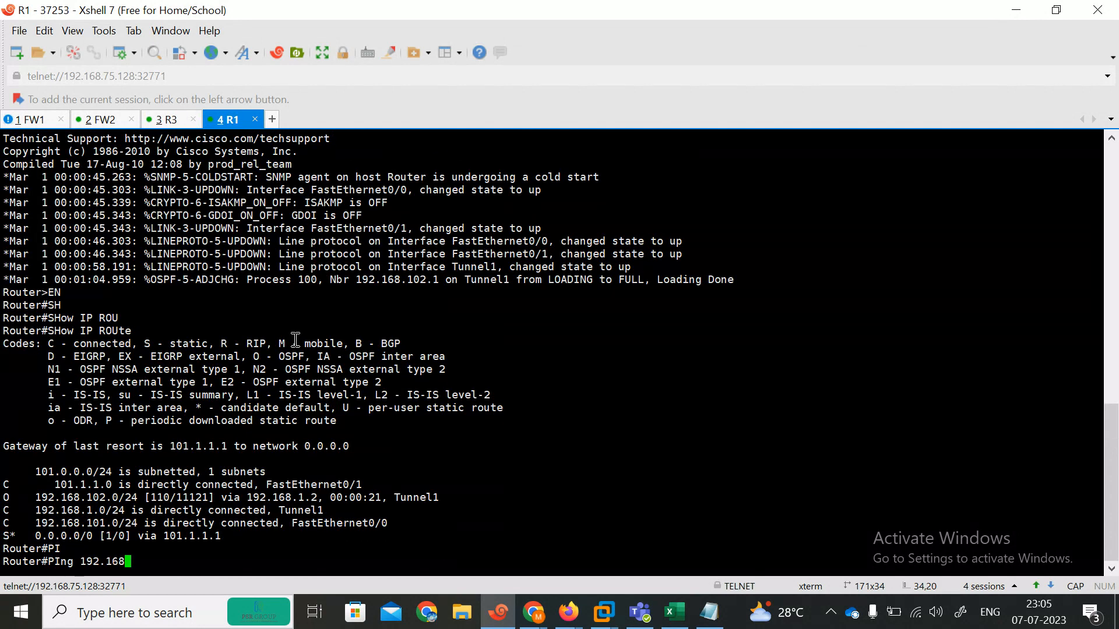
pyautogui.write('192.168.101.100')
pyautogui.press('Return')
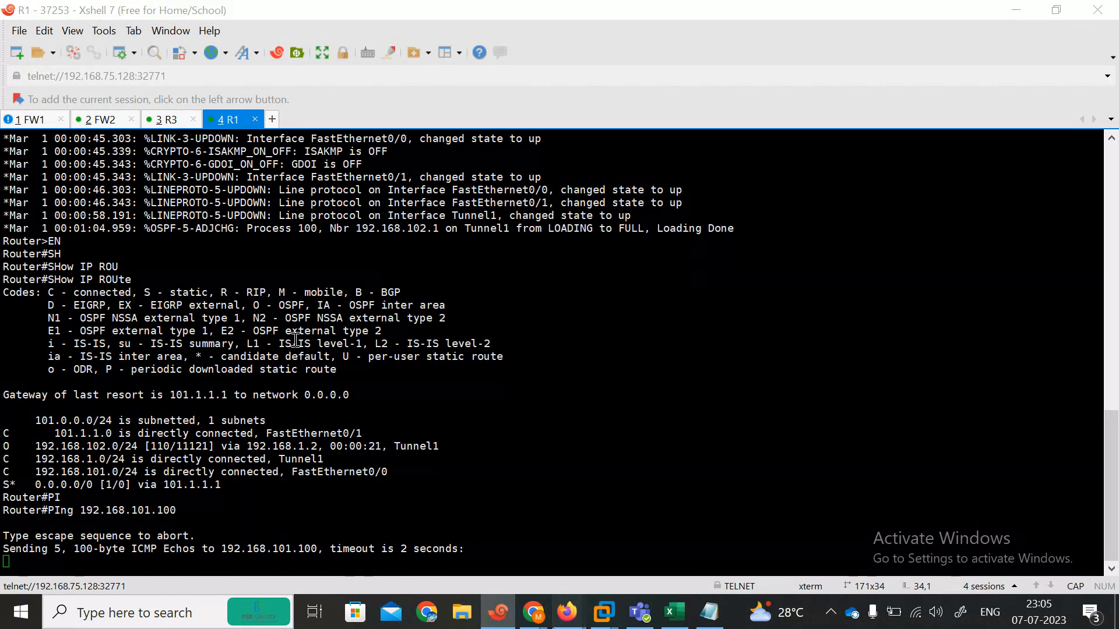
pyautogui.moveTo(568, 612)
pyautogui.click(480, 560)
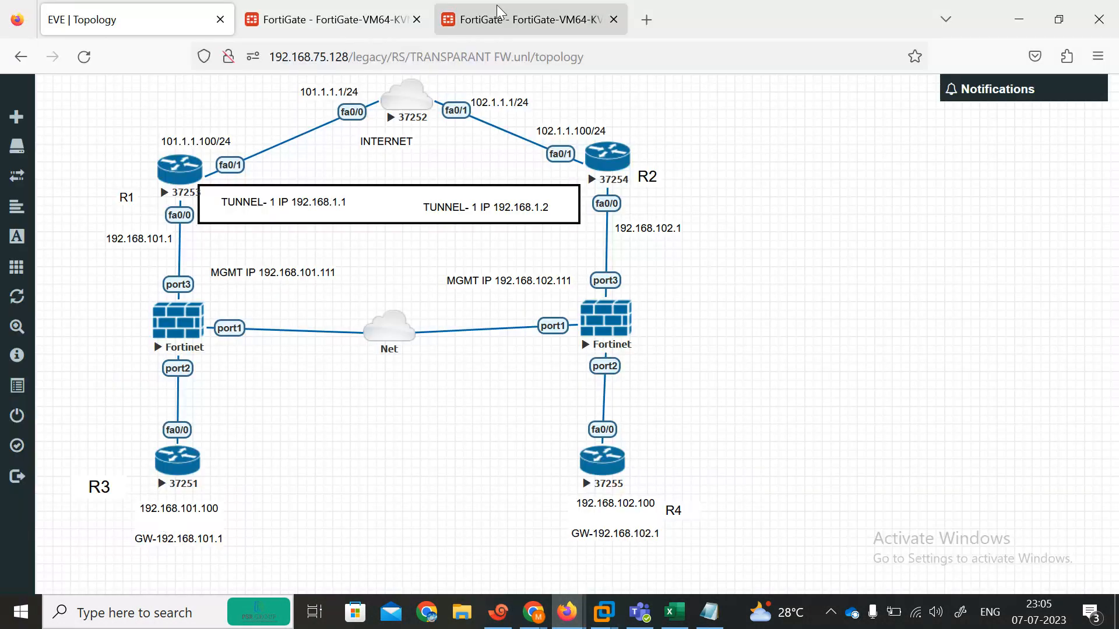
# Step: Inspect policy P1, which only permits port2 to port3, and close it unchanged
pyautogui.click(379, 19)
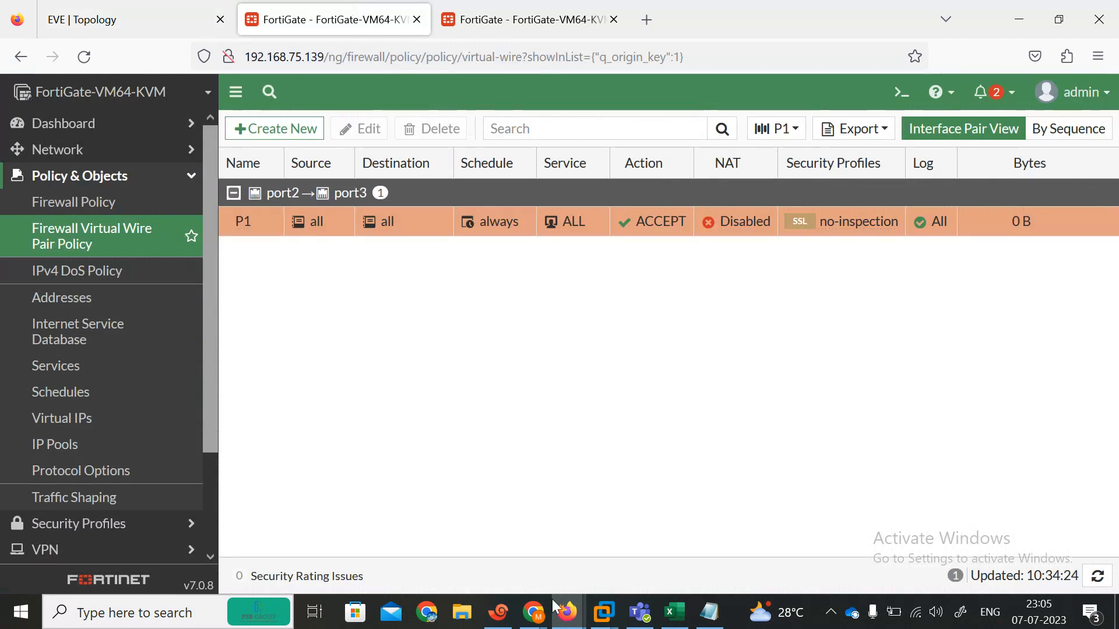
pyautogui.click(498, 612)
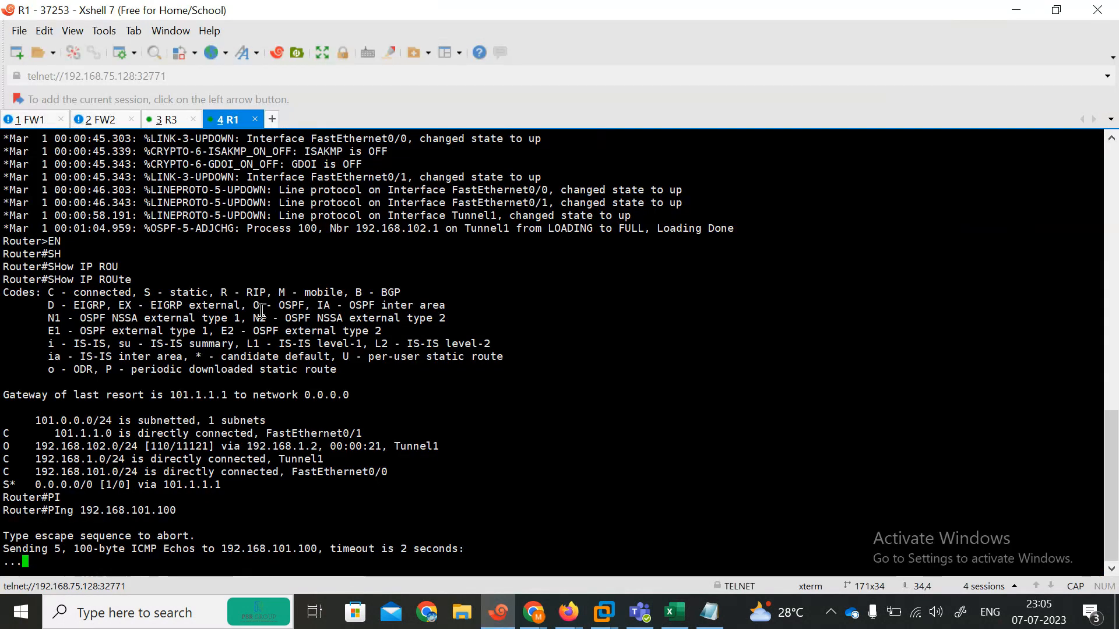
pyautogui.click(1016, 10)
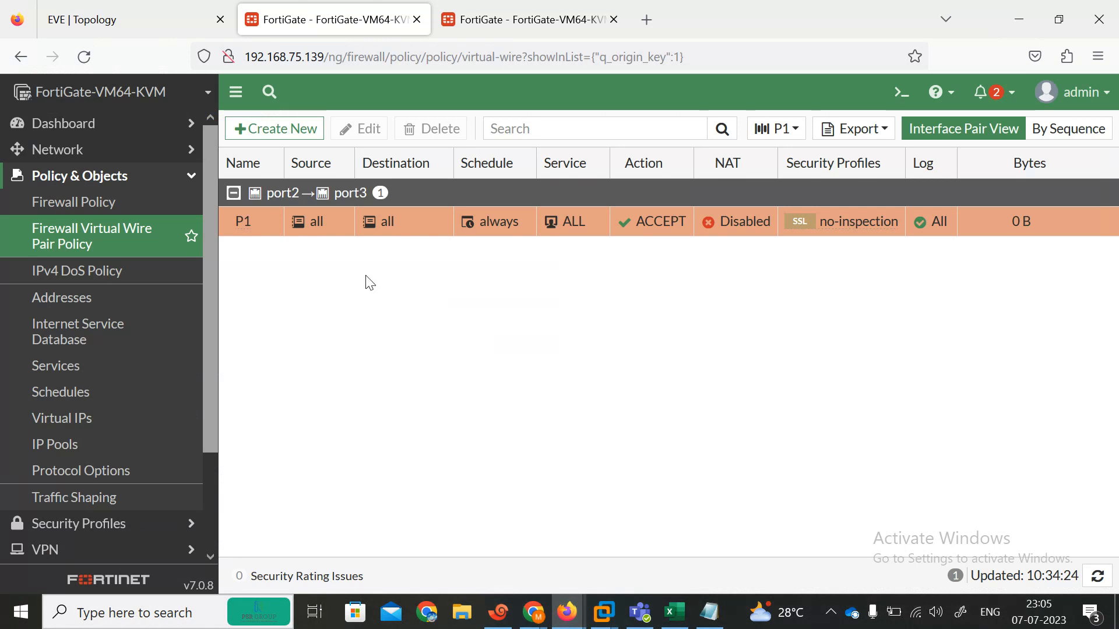
pyautogui.doubleClick(428, 228)
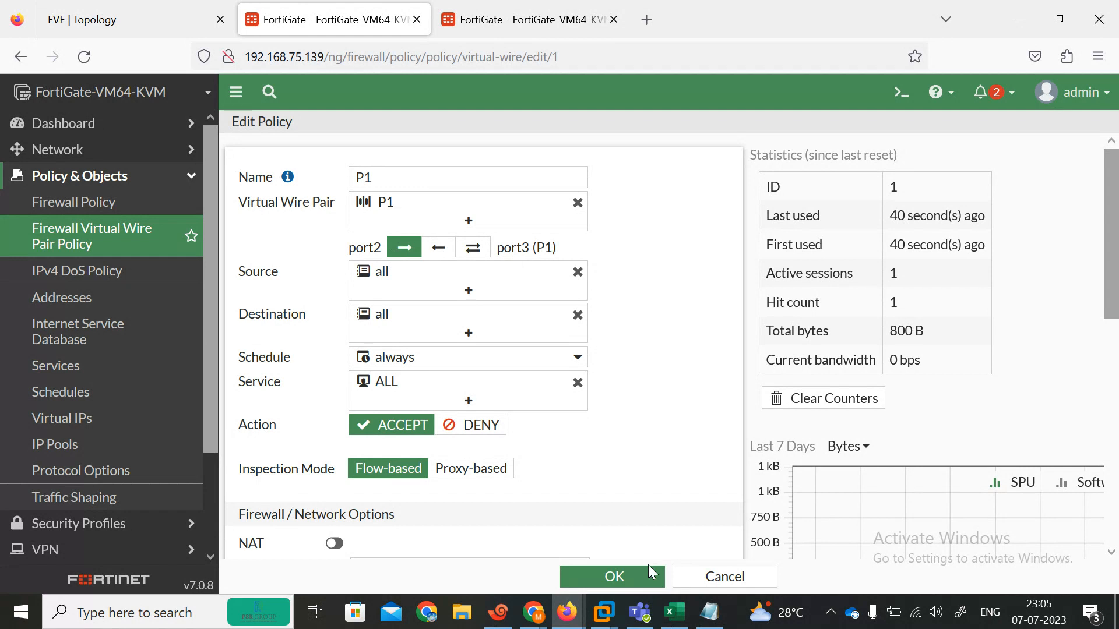
pyautogui.click(712, 577)
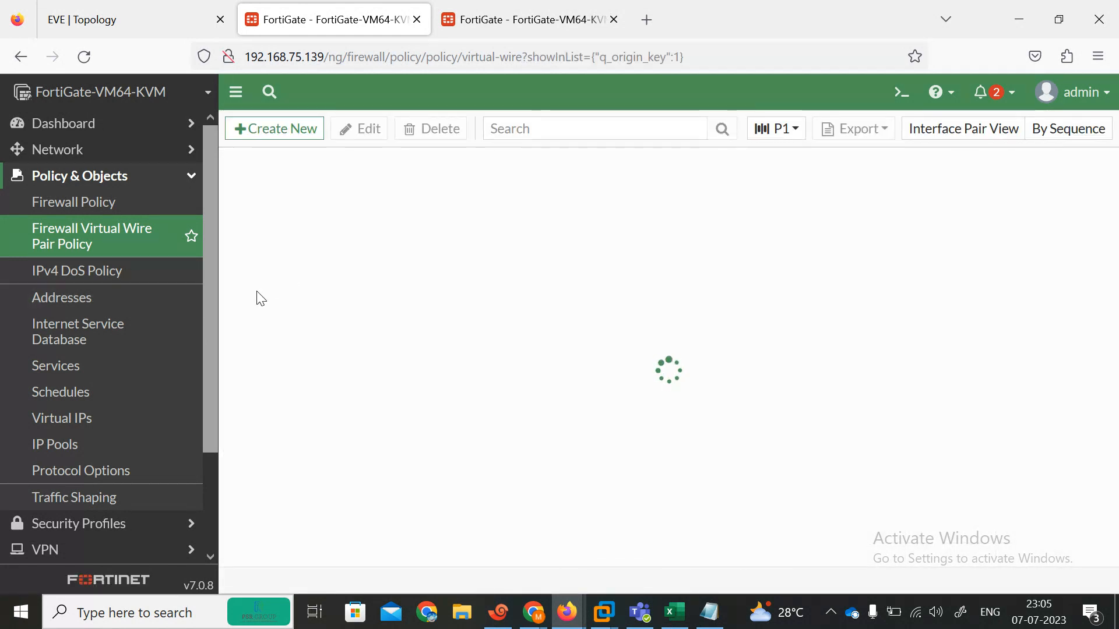
pyautogui.click(100, 247)
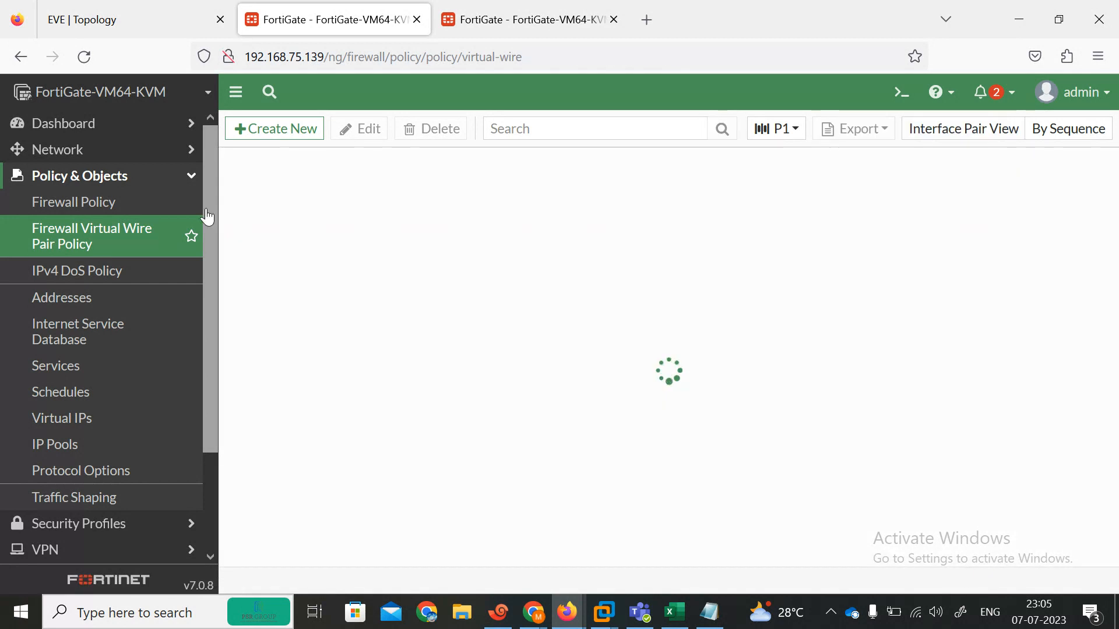
# Step: Start a new virtual wire pair policy named P11 with direction port3 to port2
pyautogui.click(279, 129)
pyautogui.click(420, 178)
pyautogui.write('P11')
pyautogui.click(438, 250)
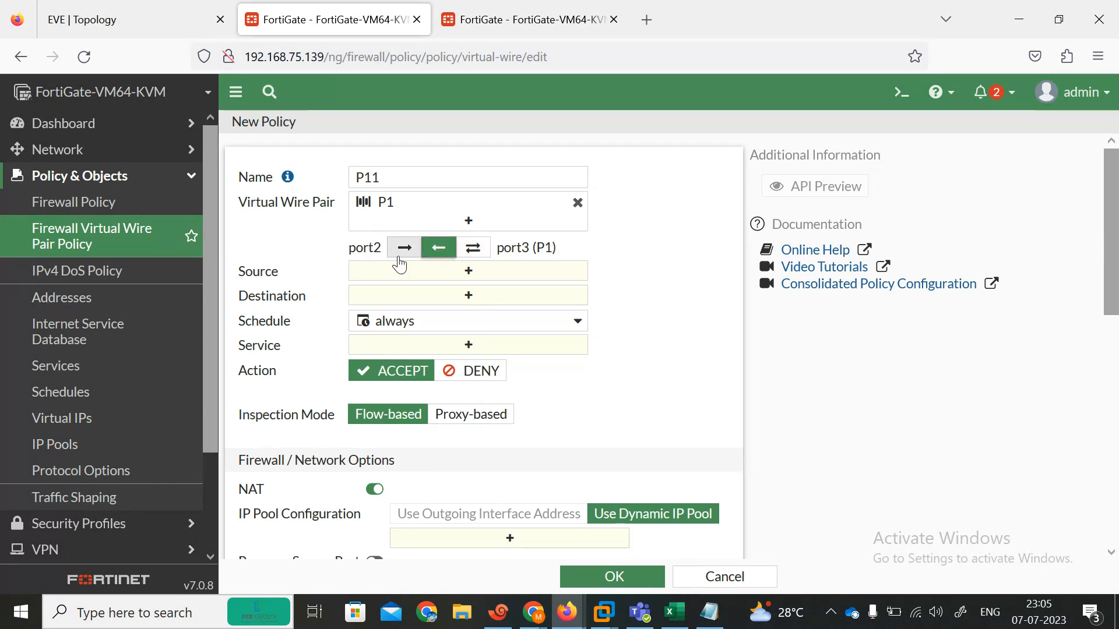
# Step: Set source and destination all, service ALL, turn NAT off, and save P11
pyautogui.click(468, 271)
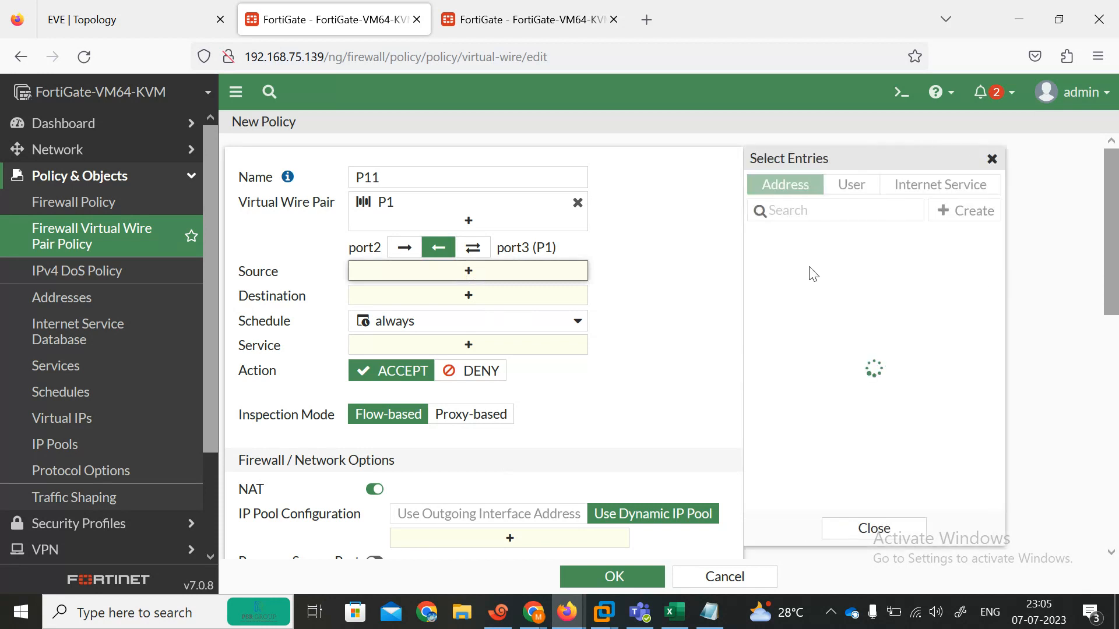
pyautogui.click(801, 262)
pyautogui.click(484, 312)
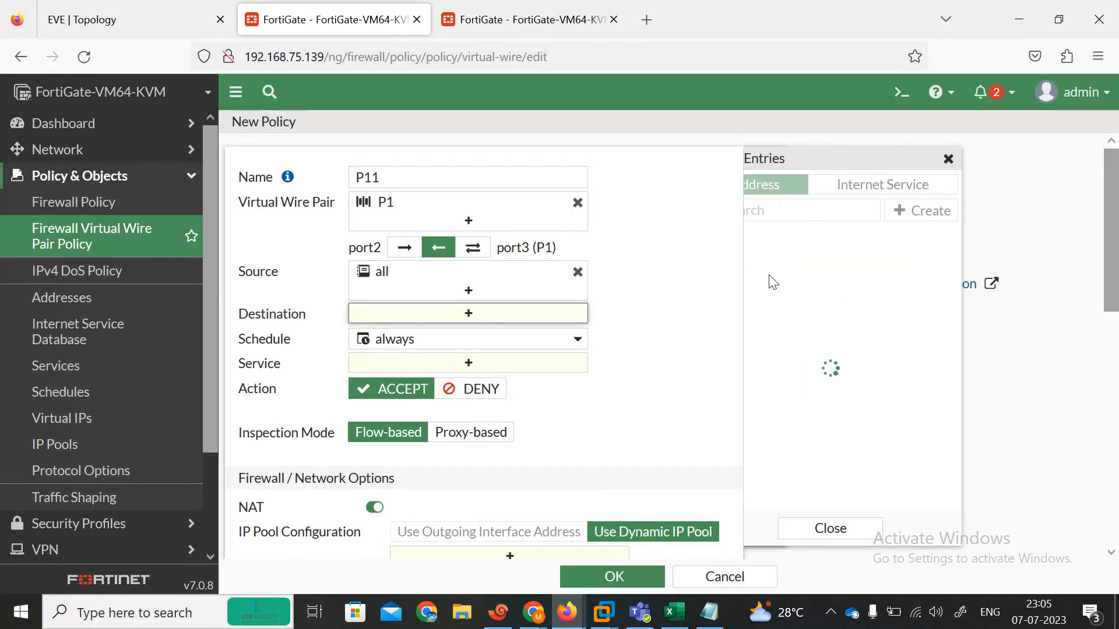
pyautogui.click(781, 261)
pyautogui.click(443, 380)
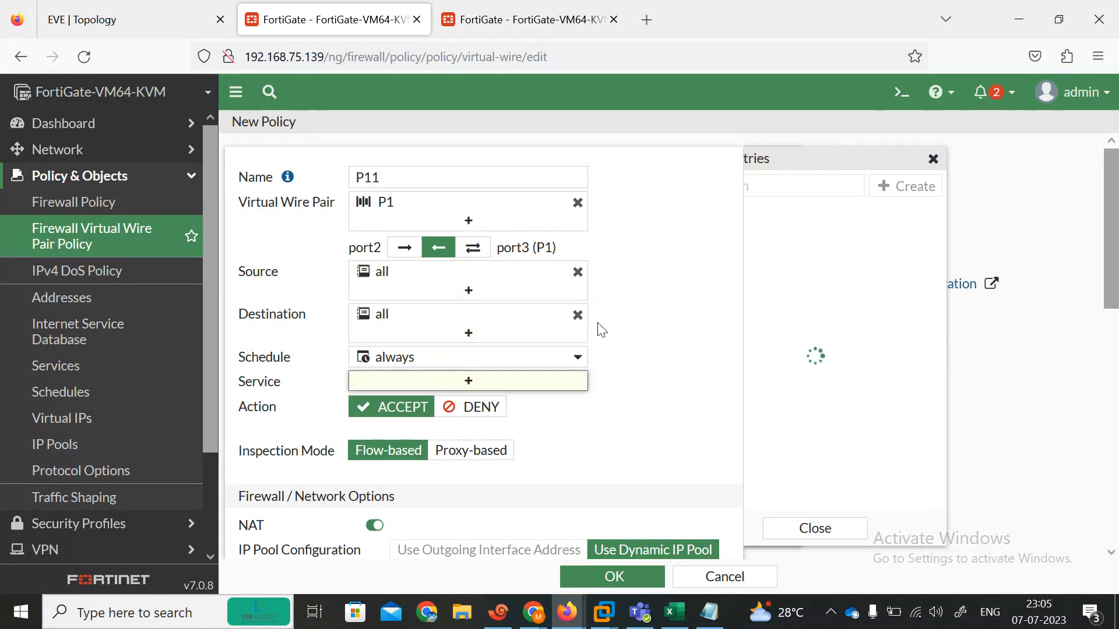
pyautogui.scroll(-5, 1113, 248)
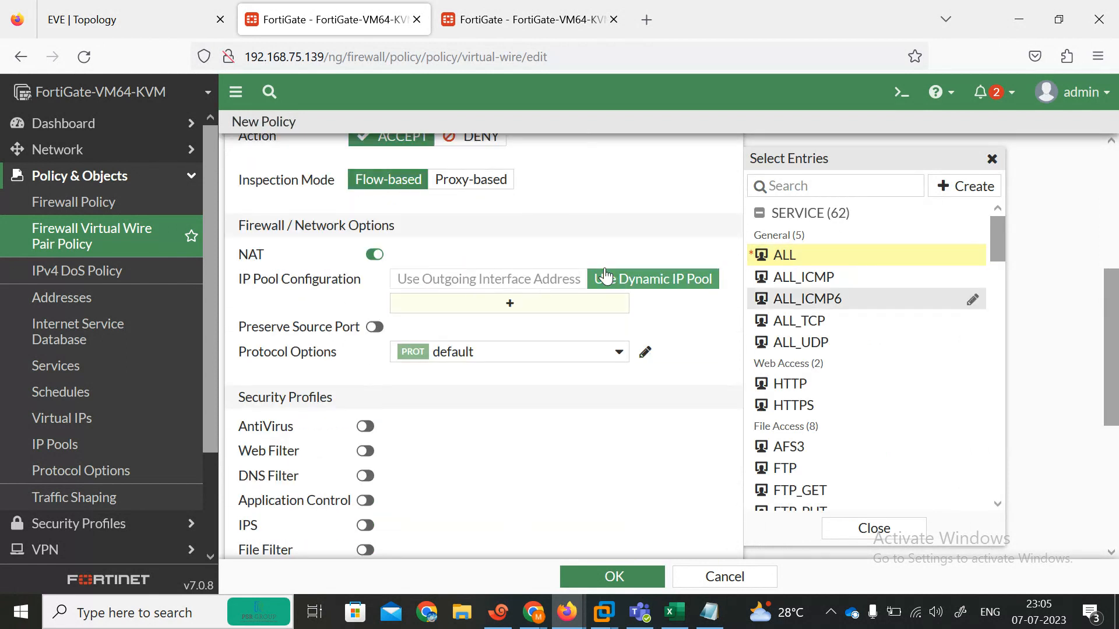
pyautogui.click(512, 300)
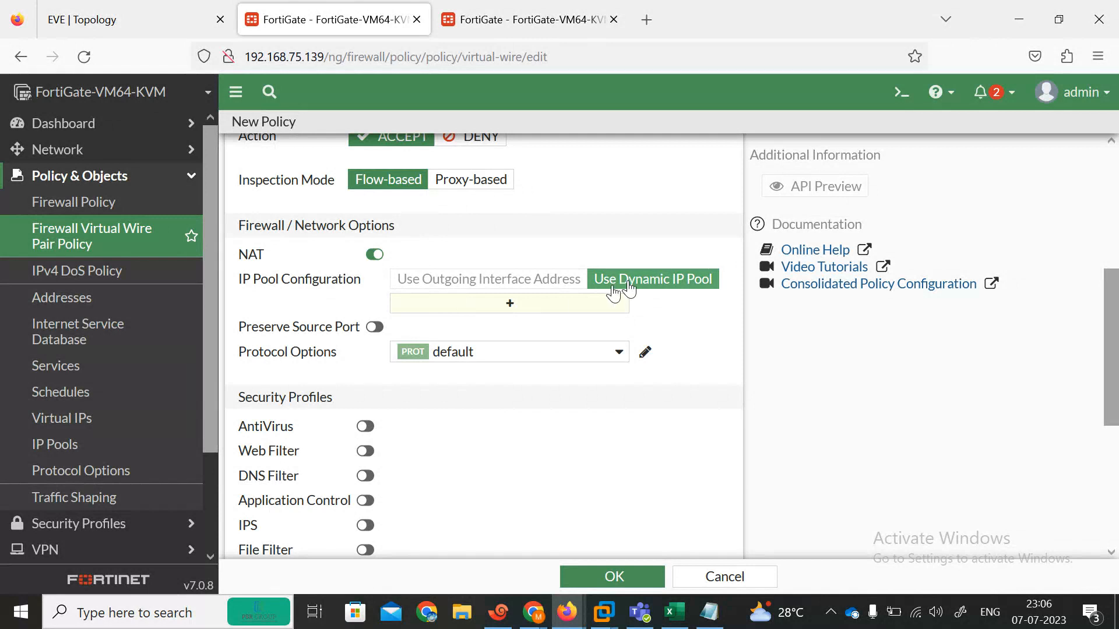
pyautogui.click(364, 257)
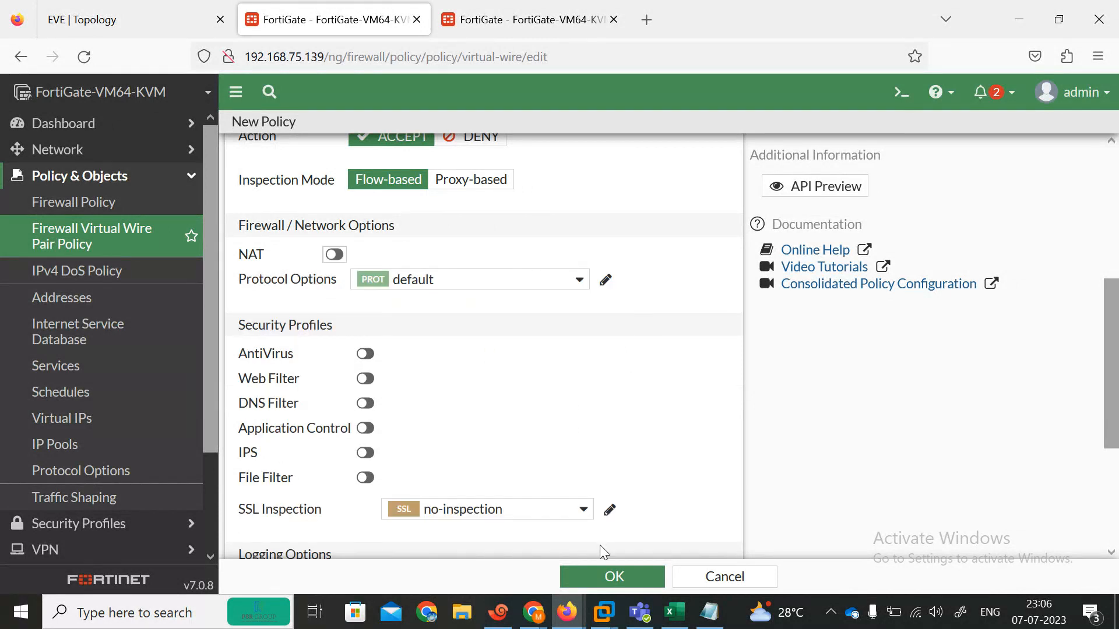
pyautogui.click(607, 576)
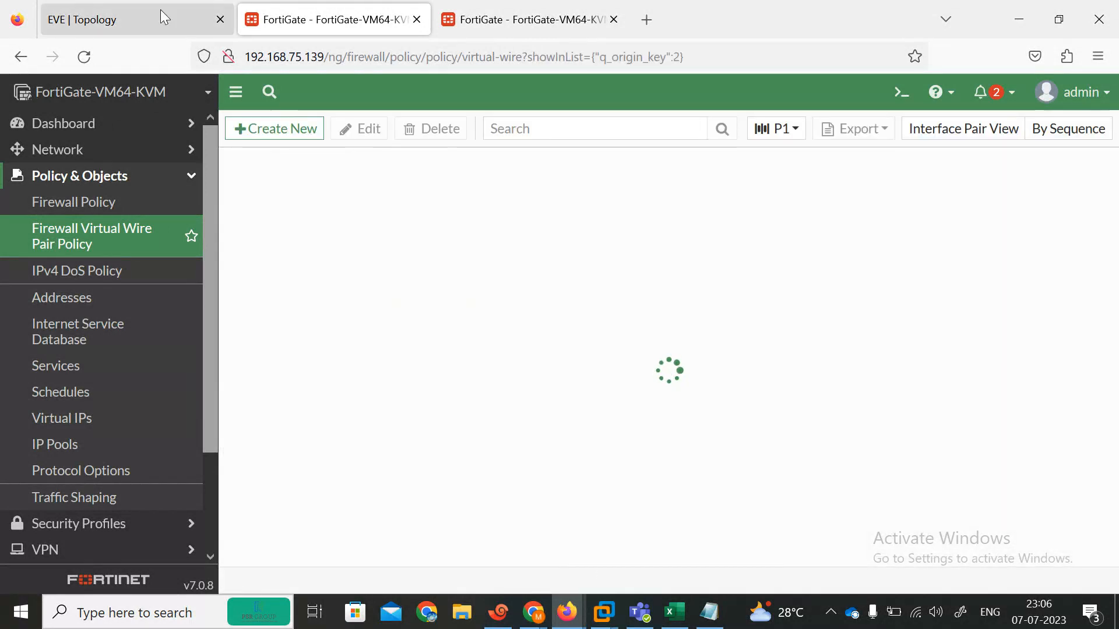
# Step: Rerun R1's ping to 192.168.101.100, getting 5/5 replies, and un-maximize the Xshell window
pyautogui.click(121, 8)
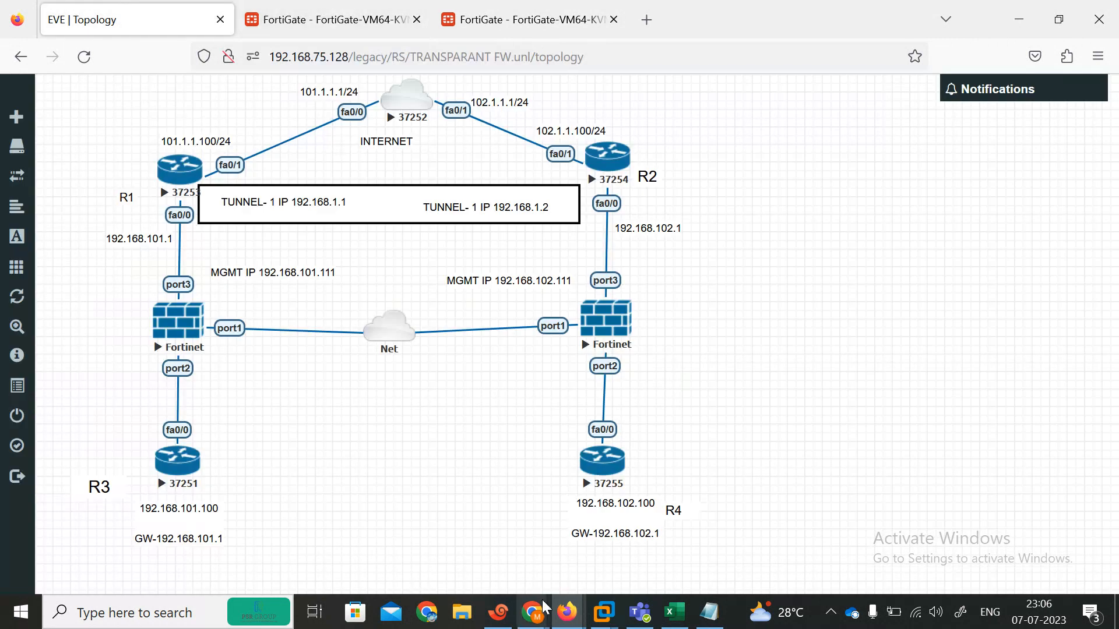
pyautogui.click(499, 611)
pyautogui.press('Up')
pyautogui.press('Return')
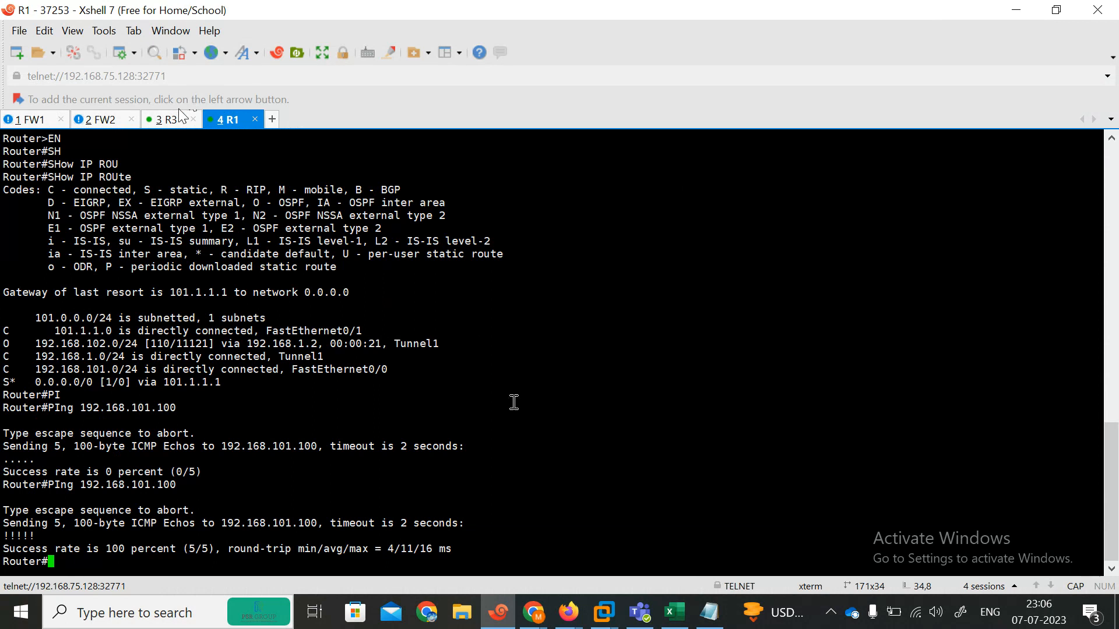
pyautogui.click(1016, 10)
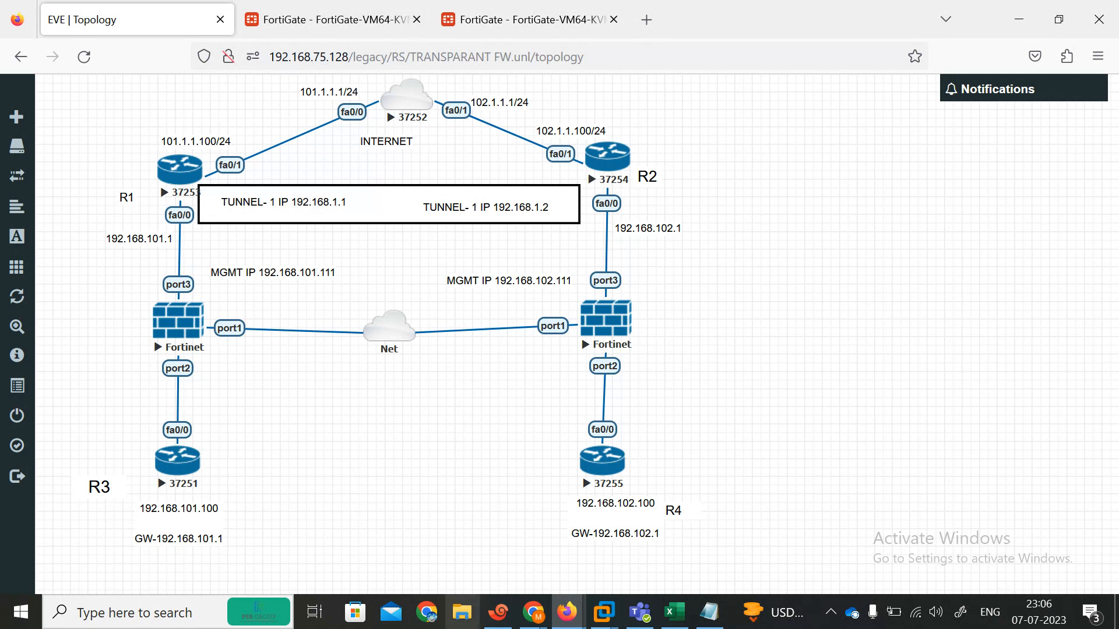
pyautogui.click(499, 612)
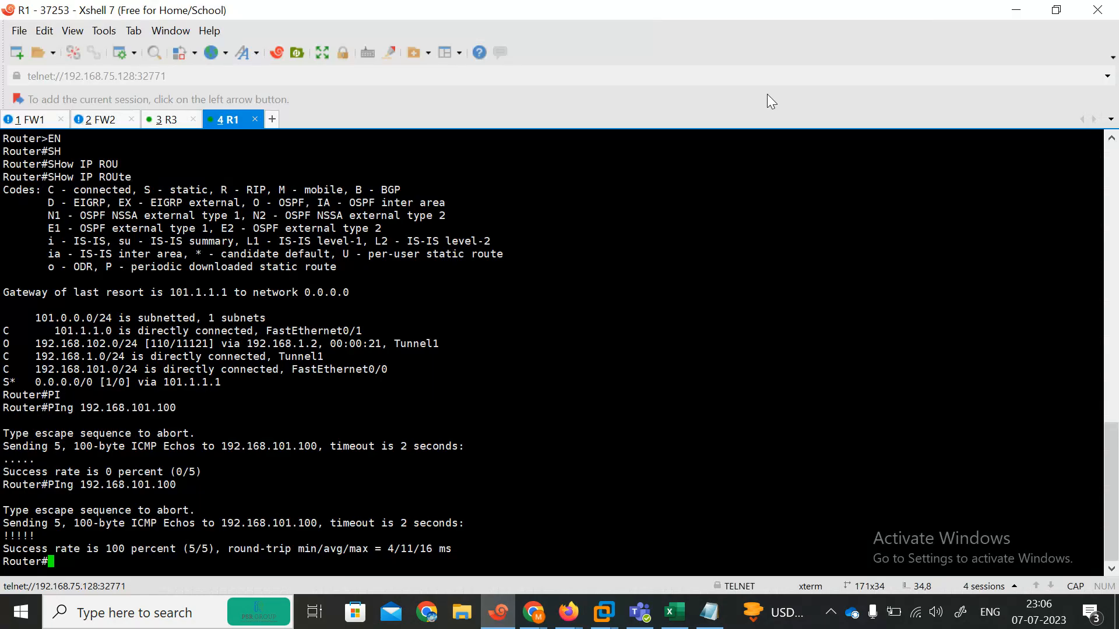
pyautogui.click(1049, 13)
pyautogui.press('Return')
pyautogui.press('Return')
pyautogui.press('Return')
pyautogui.press('Return')
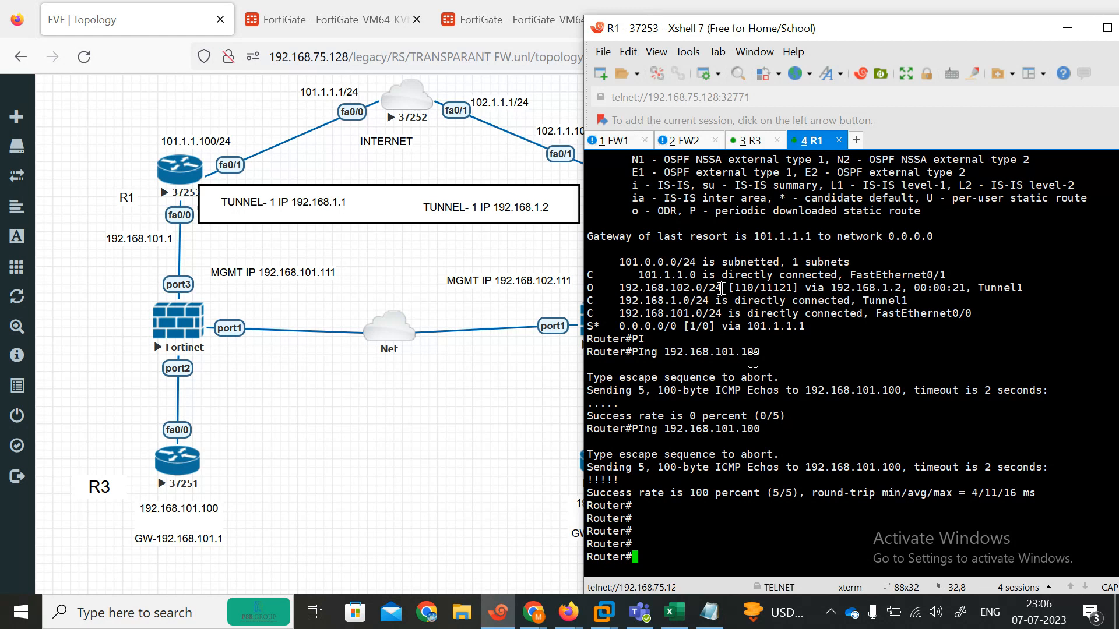
# Step: From the R3 session, ping 101.1.1.100 and 102.1.1.100
pyautogui.click(740, 146)
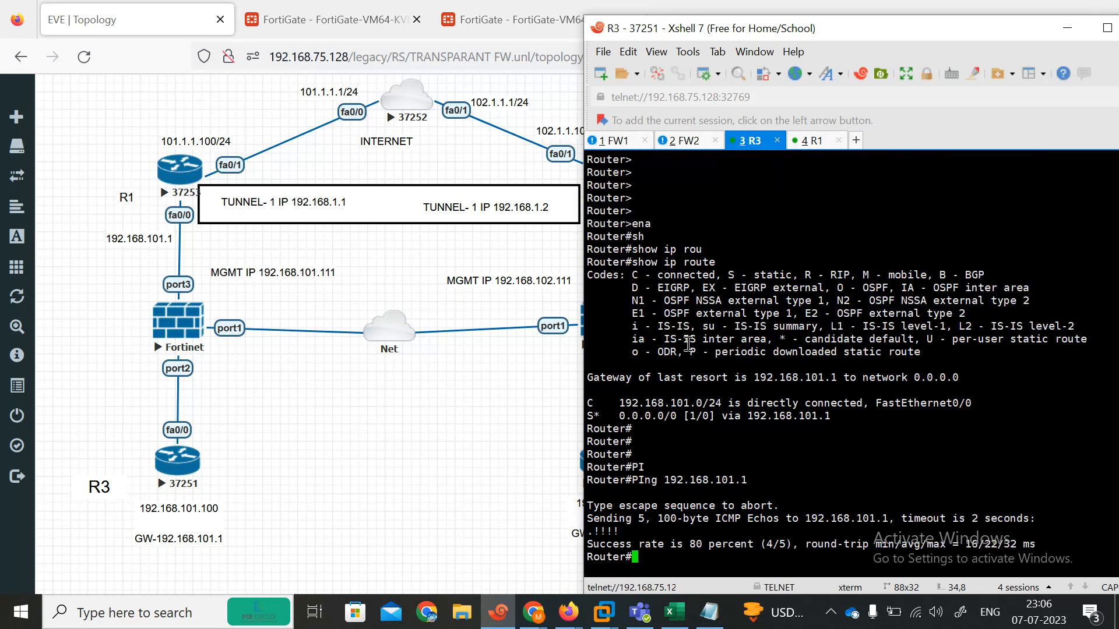
pyautogui.write('PI')
pyautogui.press('Tab')
pyautogui.write('101.1.100')
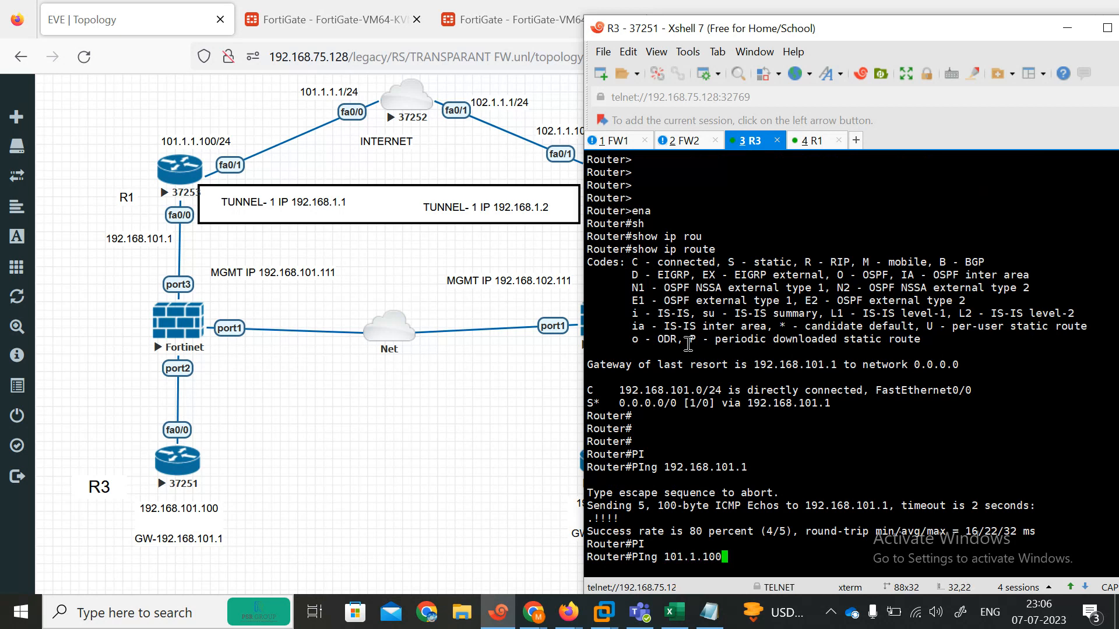
pyautogui.press('Return')
pyautogui.write('PI')
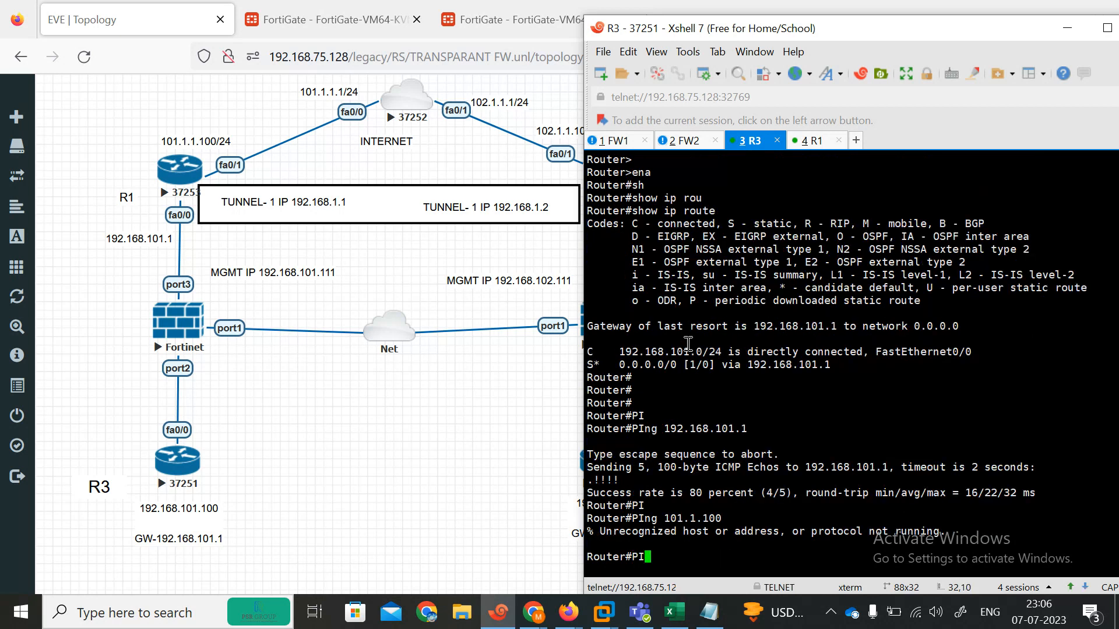
pyautogui.press('Tab')
pyautogui.write('101.1.1')
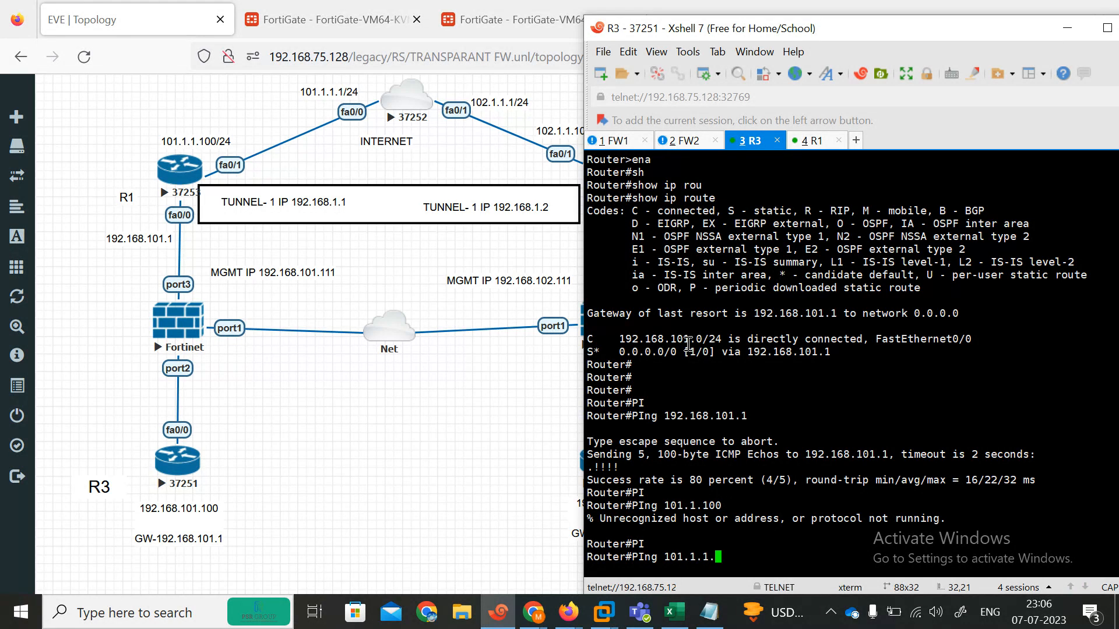
pyautogui.press('Return')
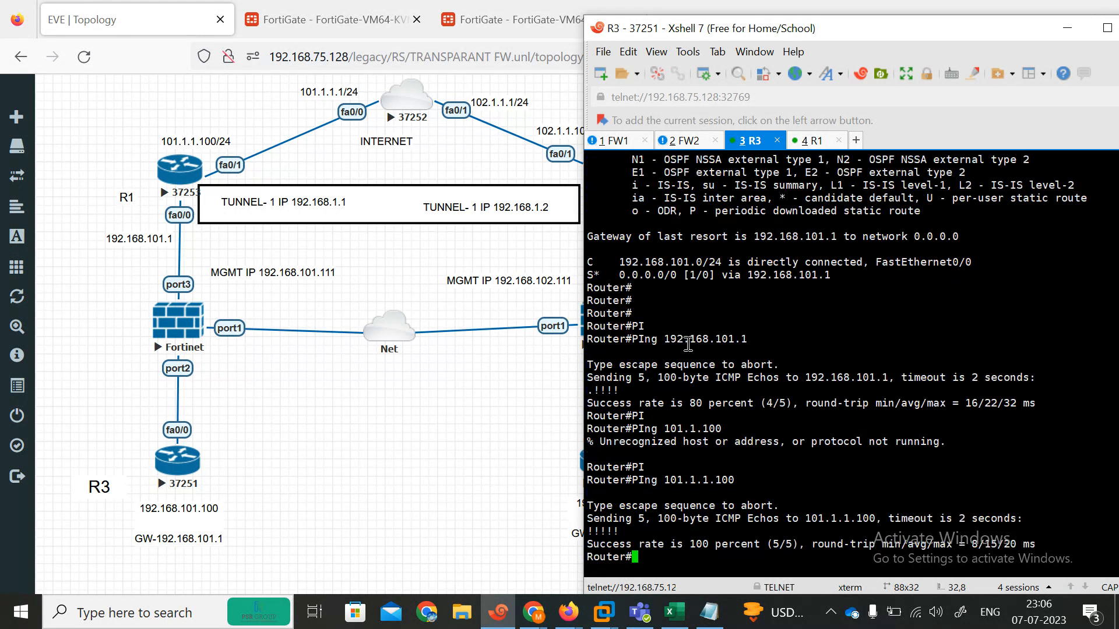
pyautogui.write('PI')
pyautogui.press('Tab')
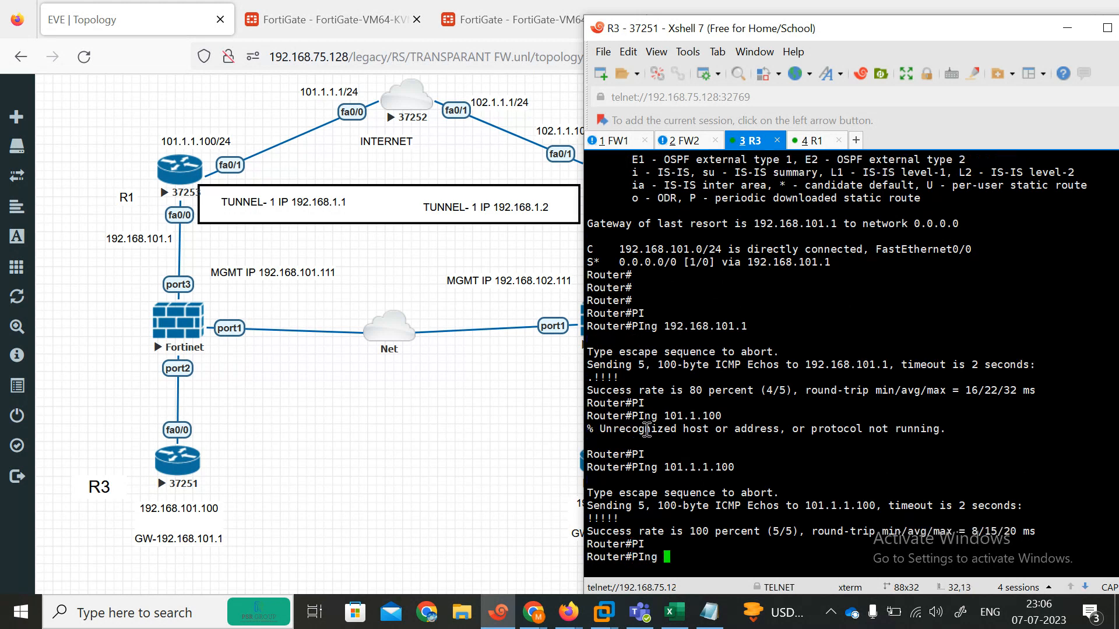
pyautogui.write('102.1.1.100')
pyautogui.press('Return')
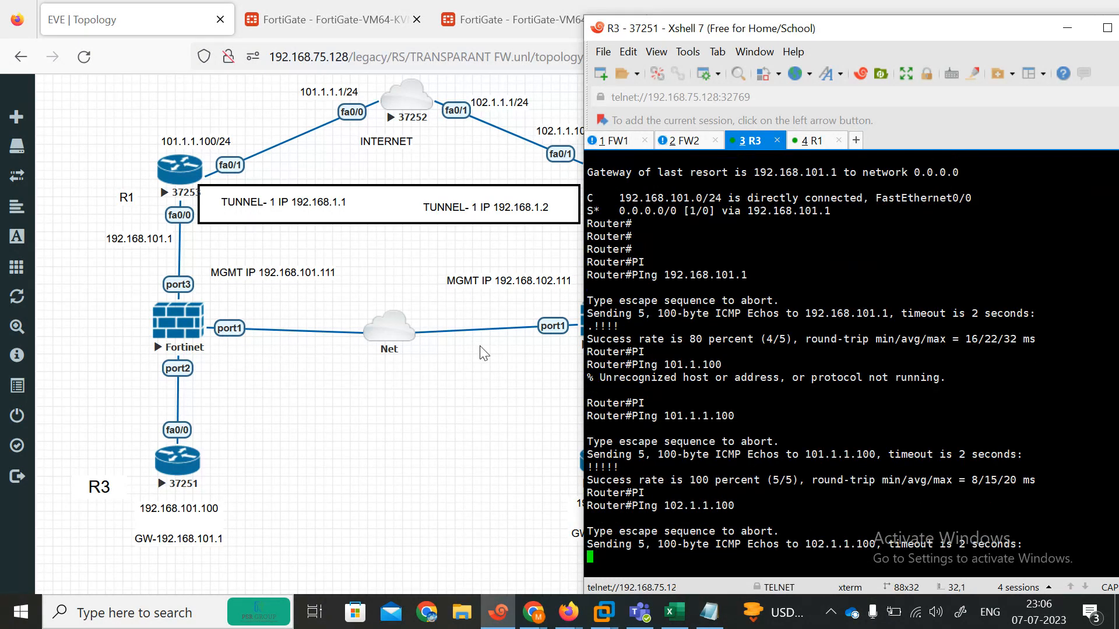
# Step: Ping 192.168.102.1 and 192.168.102.100 from R3, then minimize Xshell
pyautogui.click(458, 569)
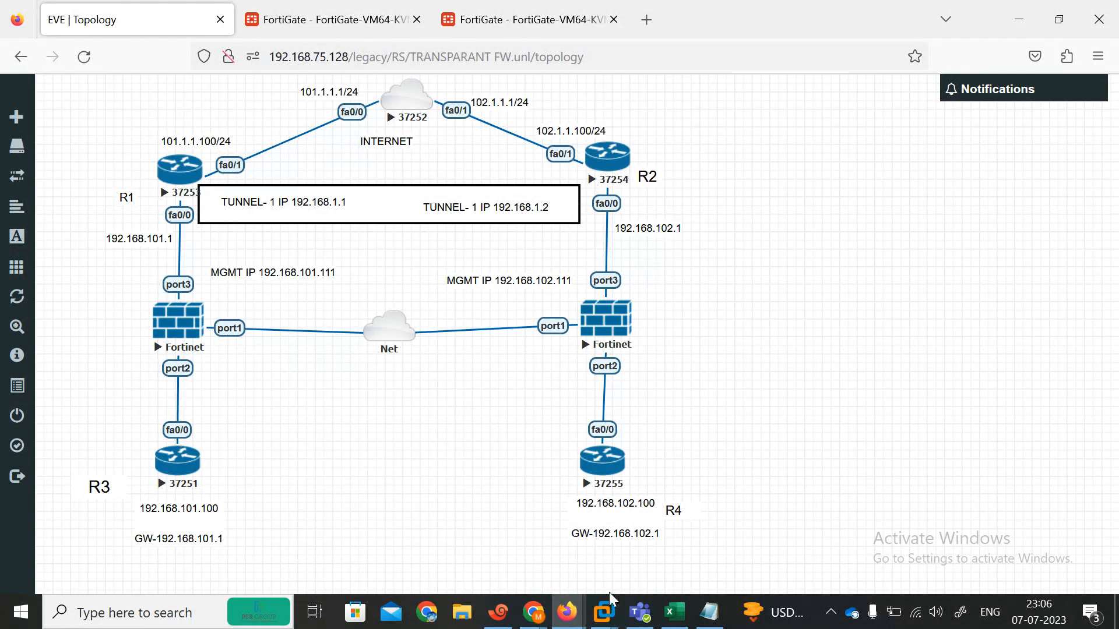
pyautogui.click(499, 612)
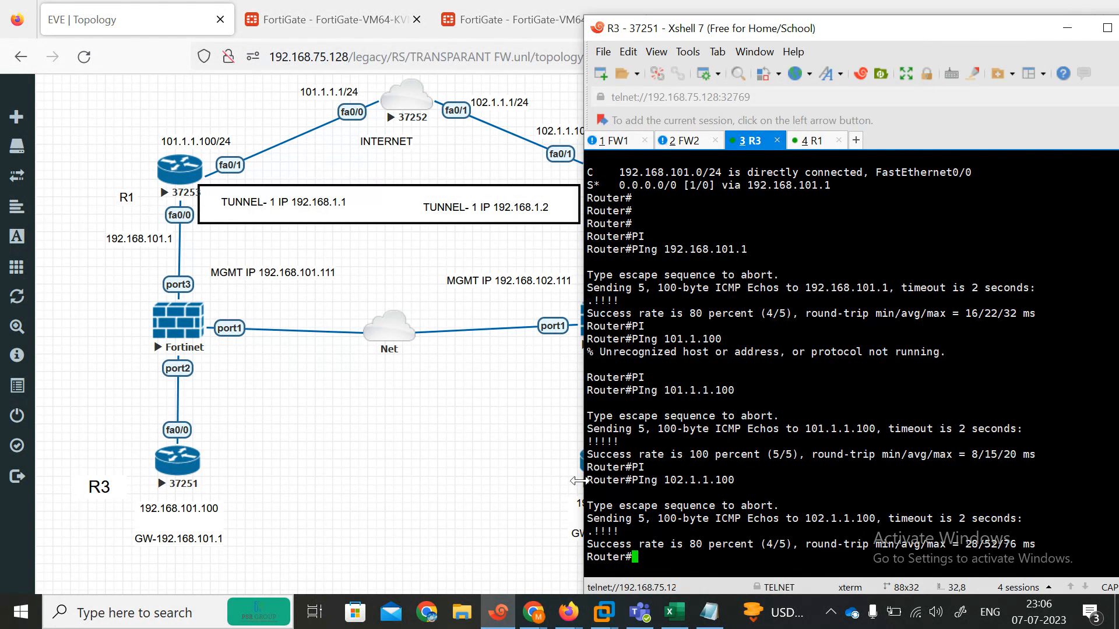
pyautogui.press('Up')
pyautogui.click(388, 513)
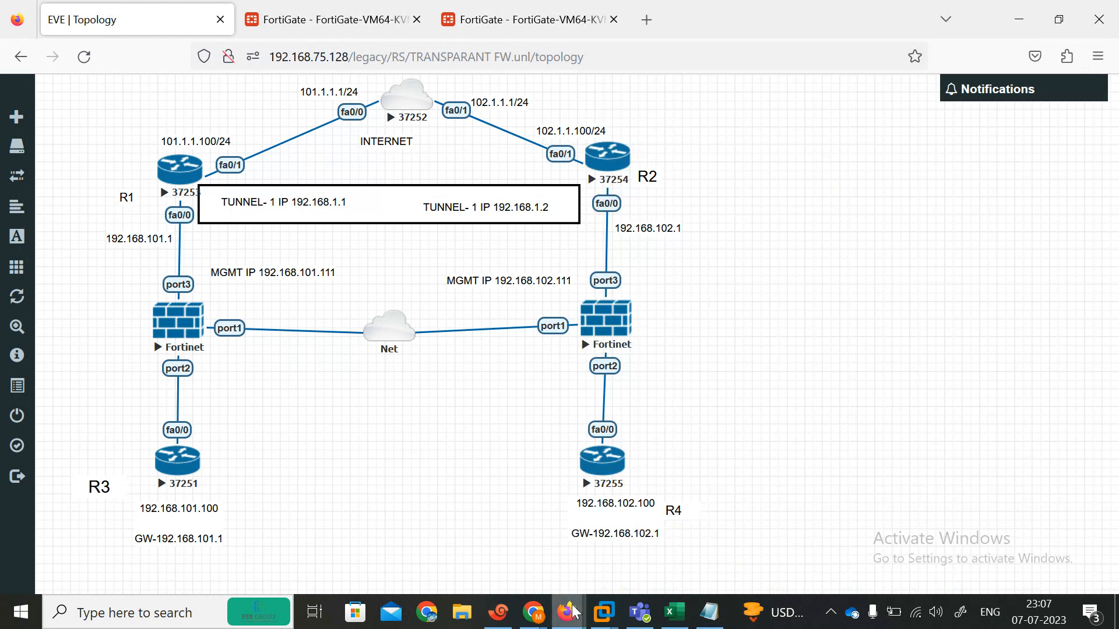
pyautogui.click(498, 612)
pyautogui.press('BackSpace')
pyautogui.press('BackSpace')
pyautogui.press('BackSpace')
pyautogui.press('BackSpace')
pyautogui.press('BackSpace')
pyautogui.press('BackSpace')
pyautogui.press('BackSpace')
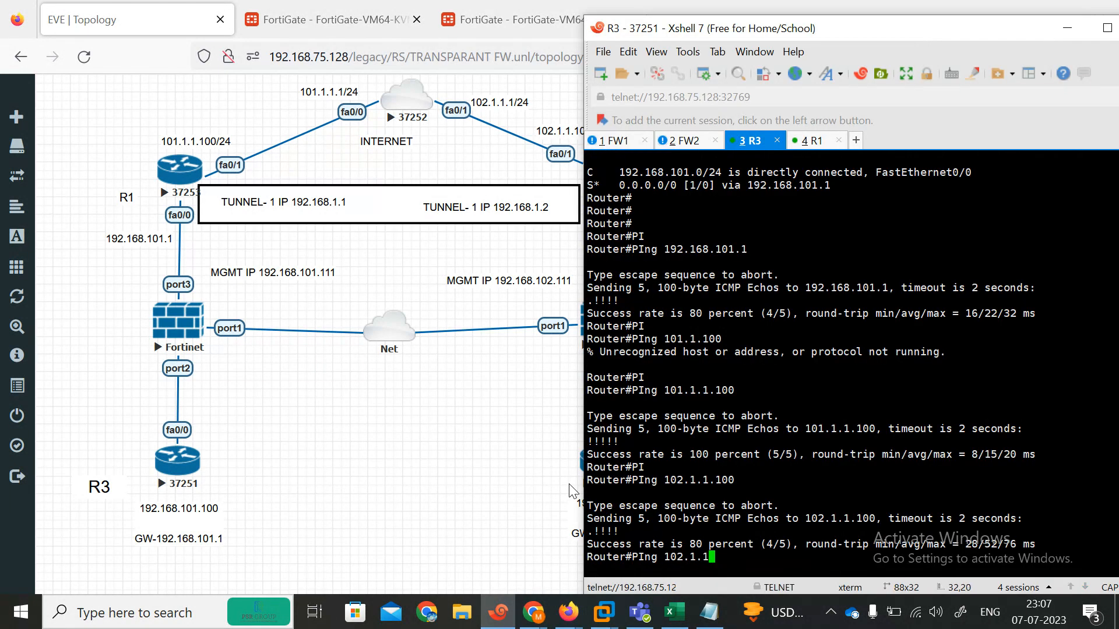
pyautogui.write('92.168.102.1')
pyautogui.press('Return')
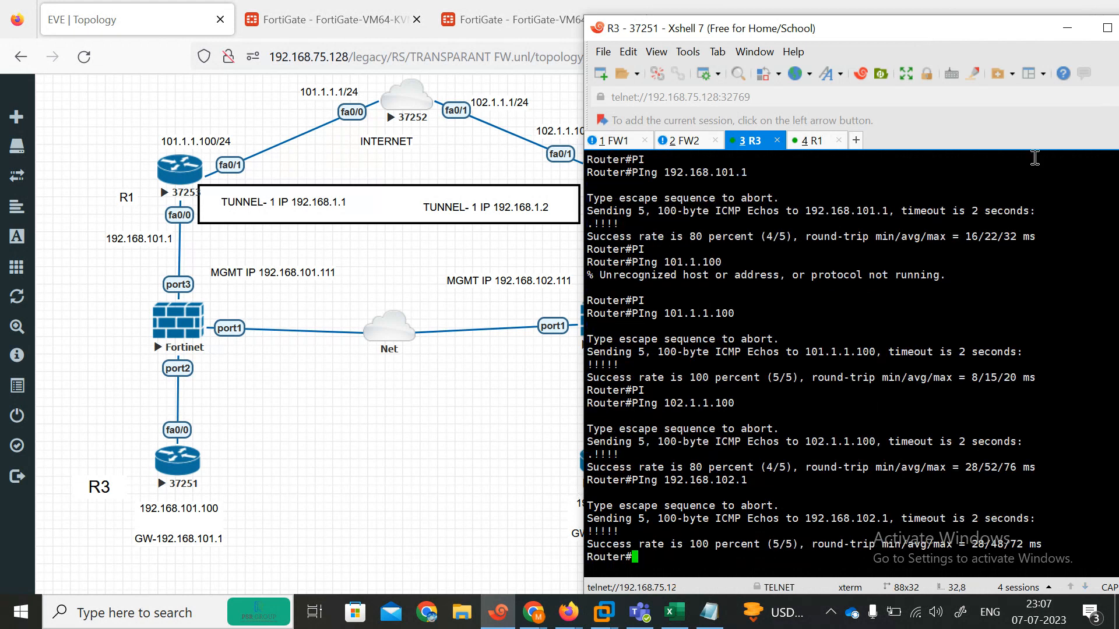
pyautogui.press('Up')
pyautogui.press('BackSpace')
pyautogui.write('100')
pyautogui.press('Return')
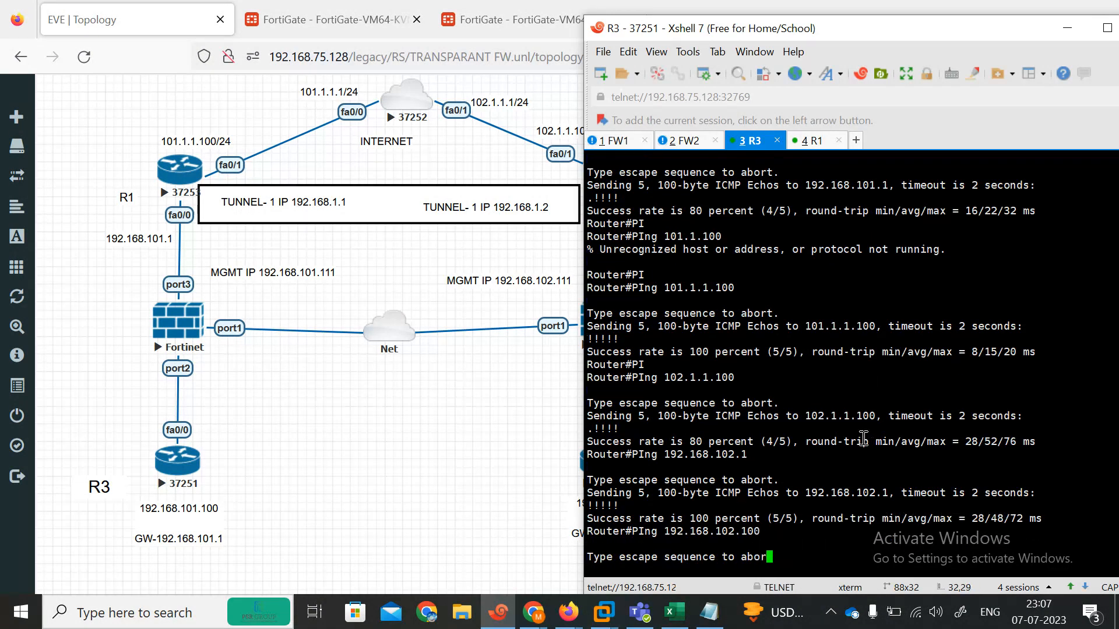
pyautogui.click(1068, 36)
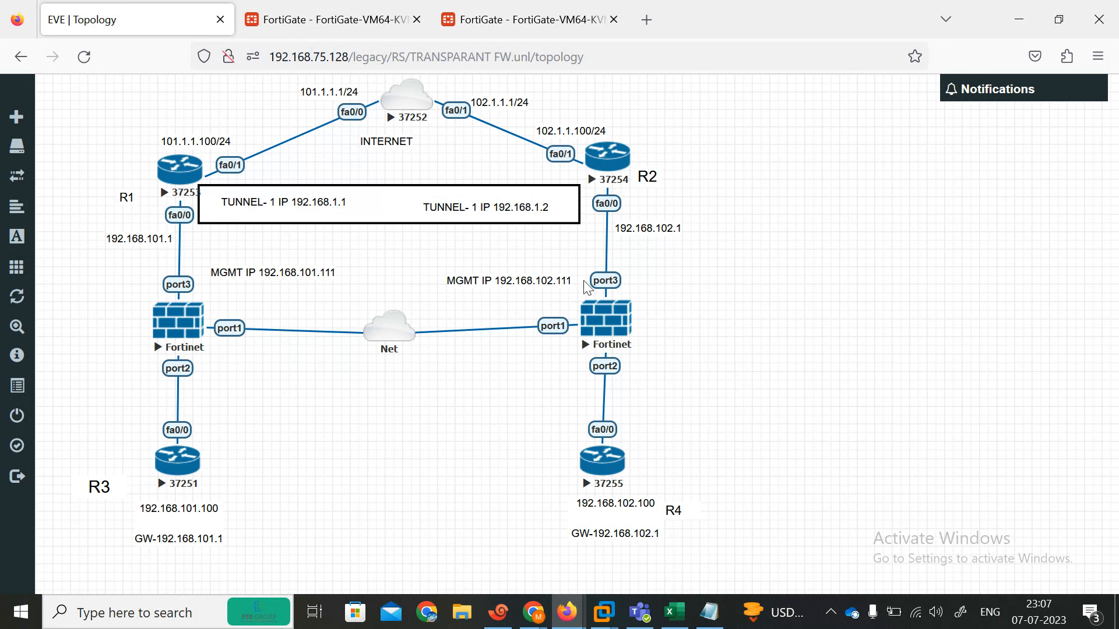
# Step: Start a new virtual wire pair policy named P2 running from port2 to port3
pyautogui.click(501, 19)
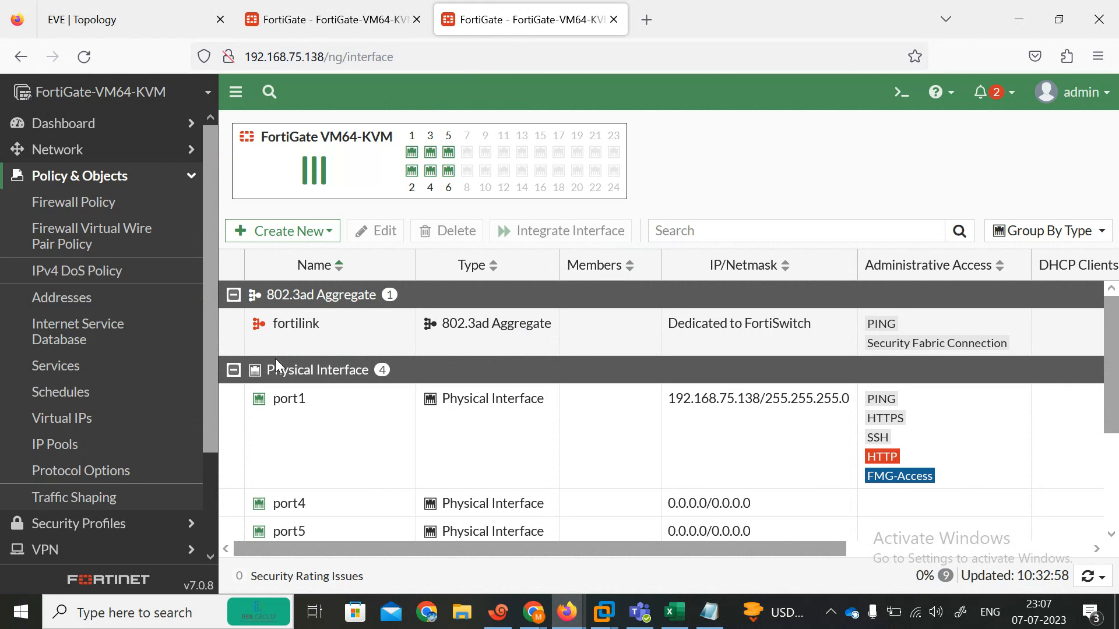
pyautogui.click(90, 239)
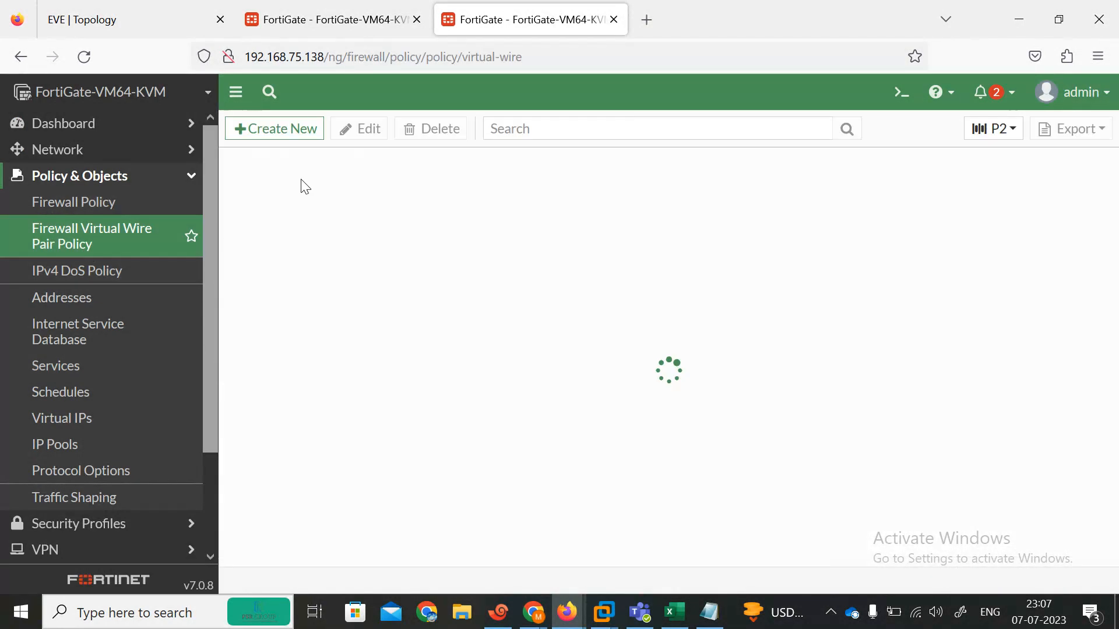
pyautogui.click(285, 138)
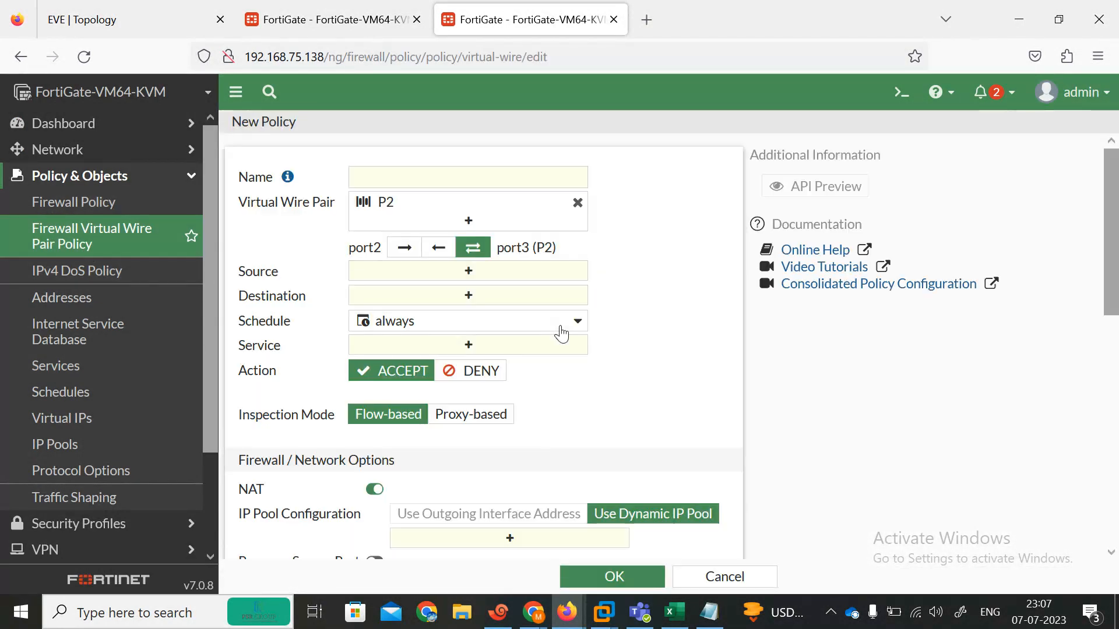
pyautogui.click(380, 182)
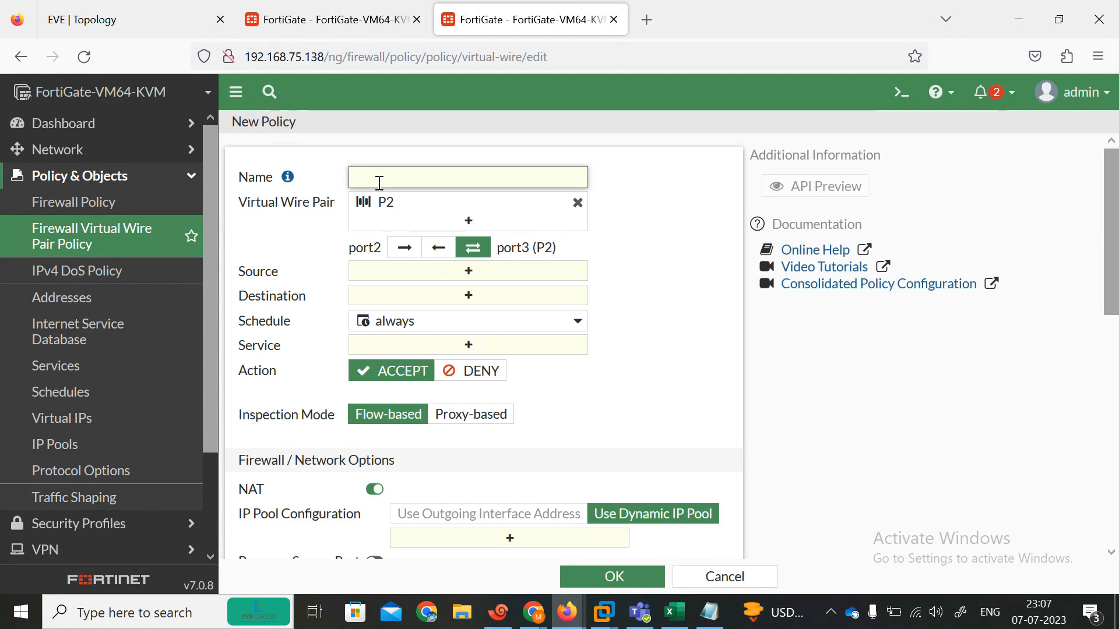
pyautogui.click(404, 247)
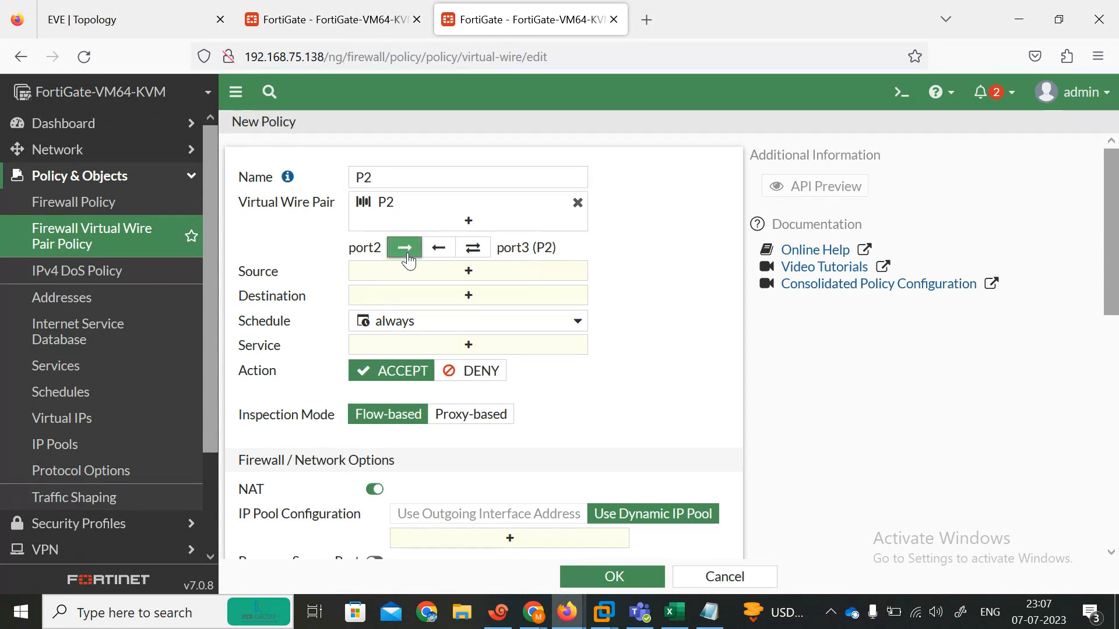
# Step: Set the policy source and destination to all, and the service to ALL
pyautogui.click(468, 271)
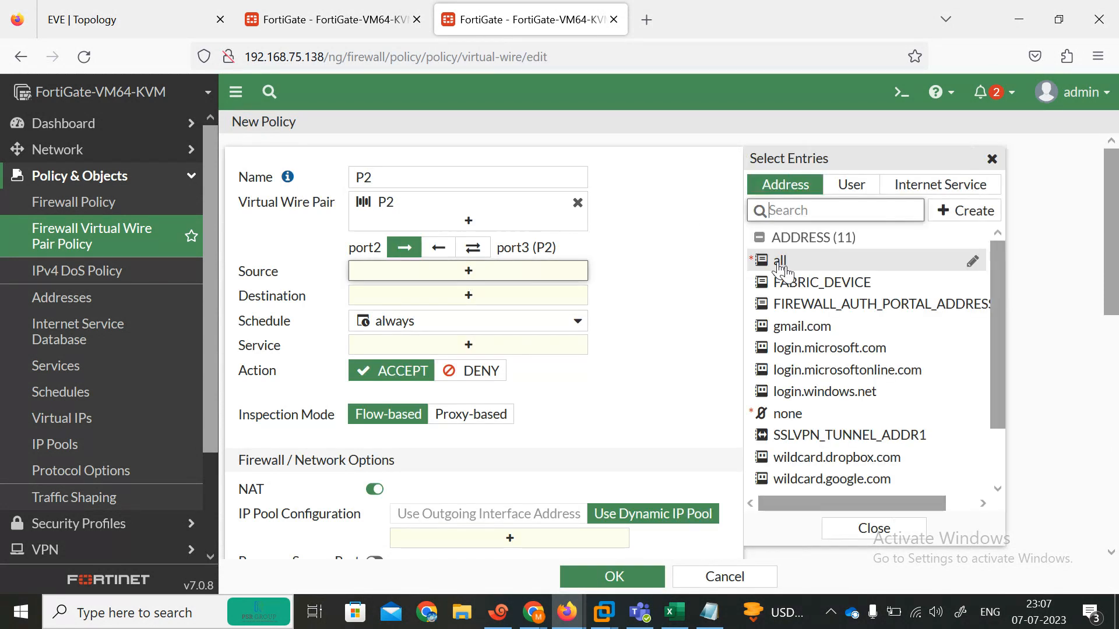
pyautogui.click(781, 260)
pyautogui.click(507, 314)
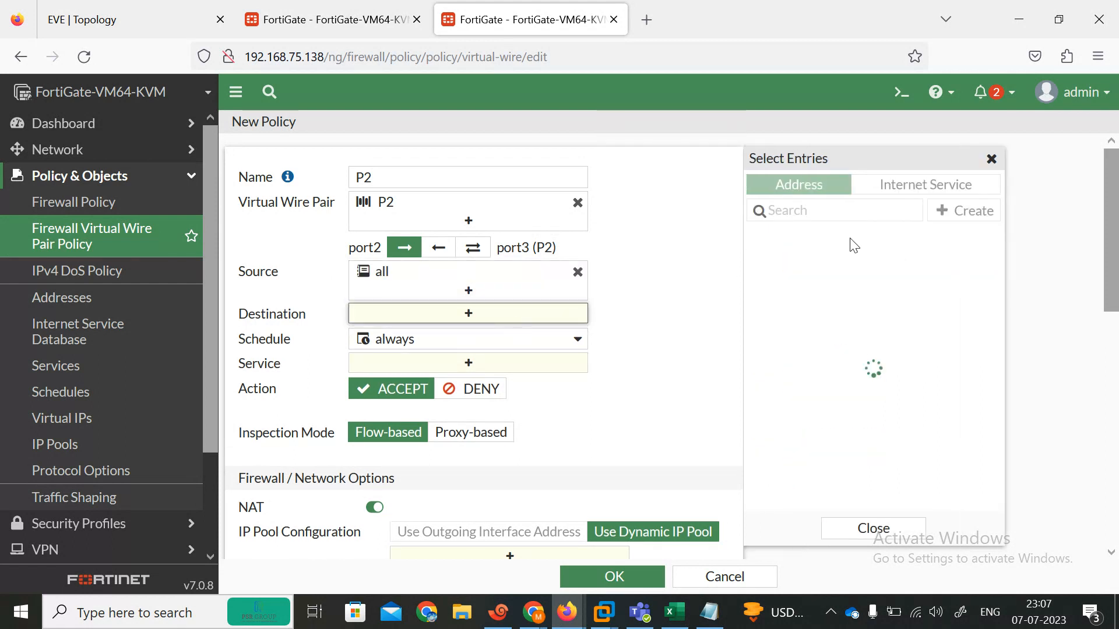
pyautogui.click(794, 260)
pyautogui.click(509, 382)
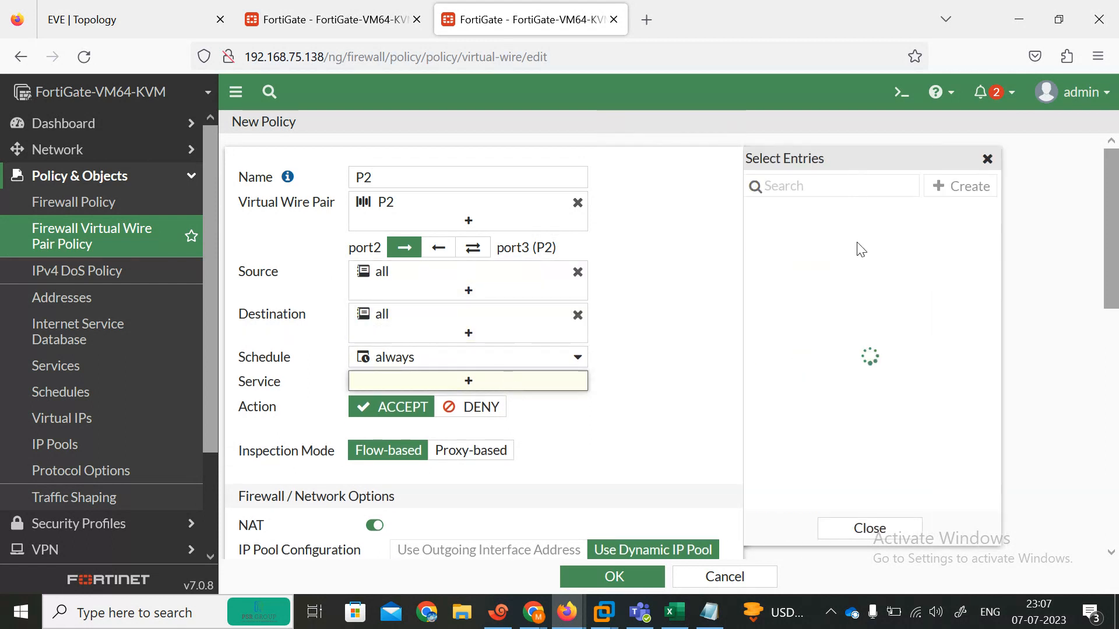
pyautogui.click(804, 256)
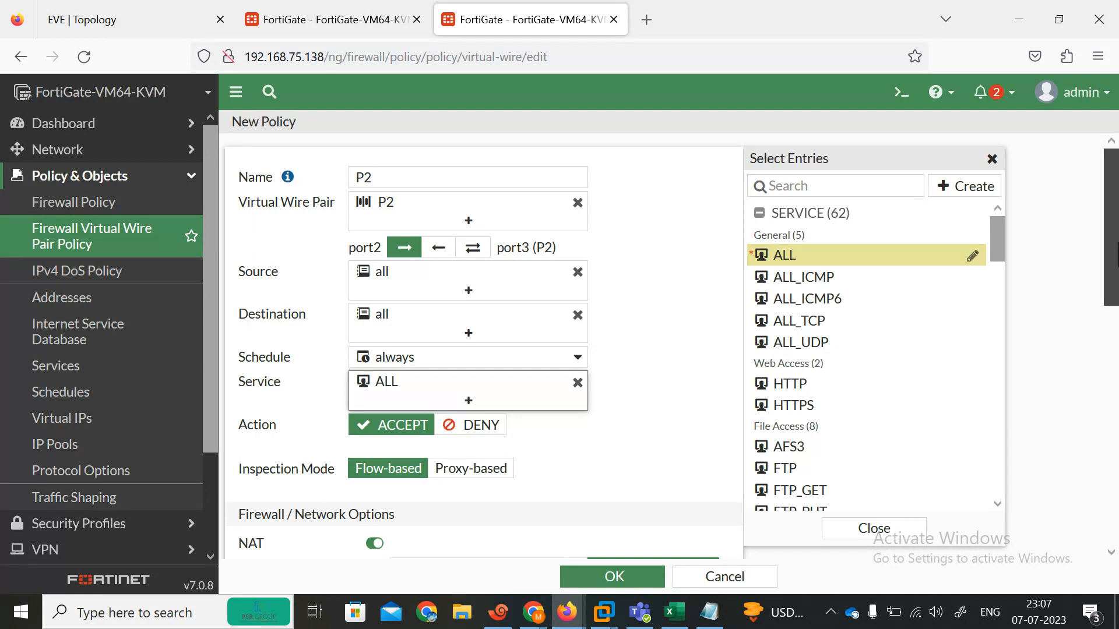
# Step: After checking the lab topology, make policy P2 bidirectional (port2⇄port3)
pyautogui.scroll(-5, 641, 408)
pyautogui.moveTo(1116, 422); pyautogui.dragTo(1118, 304)
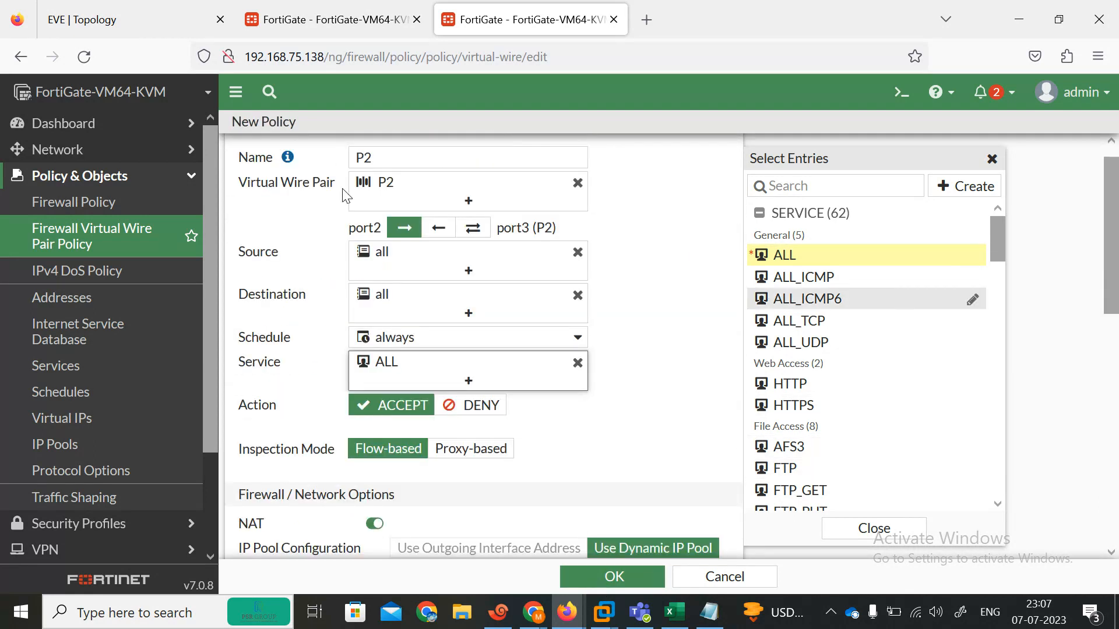
pyautogui.click(152, 27)
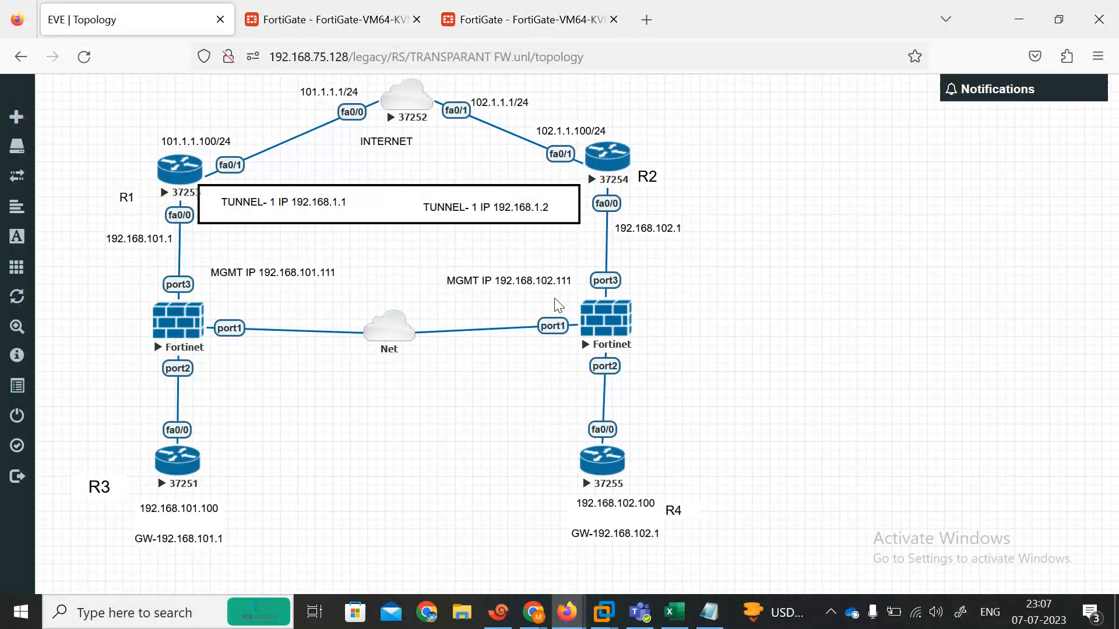
pyautogui.click(473, 18)
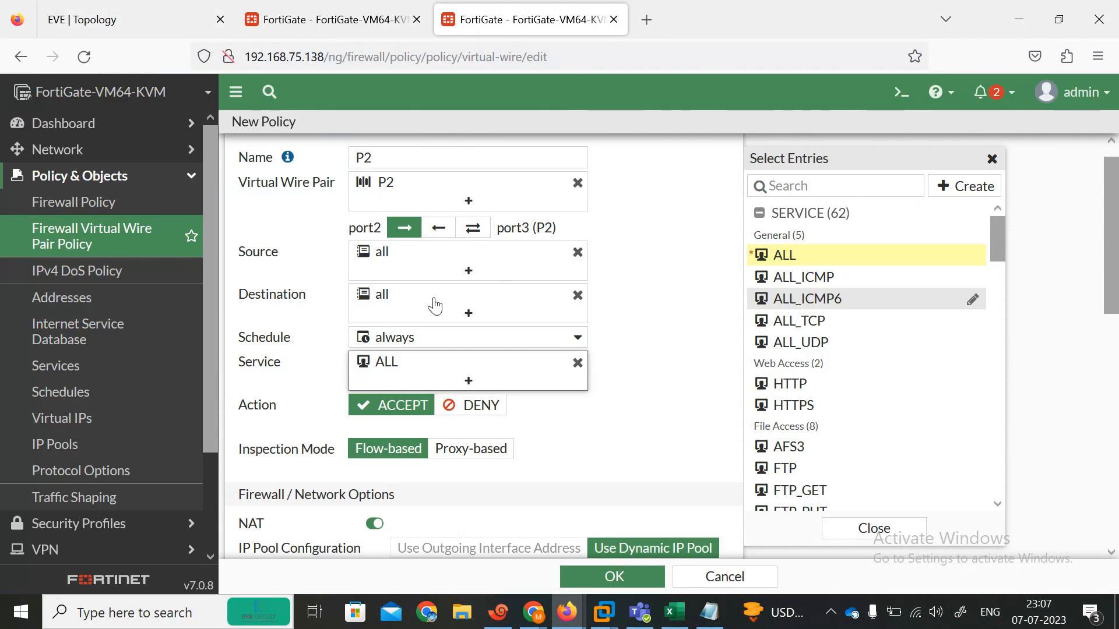
pyautogui.click(473, 228)
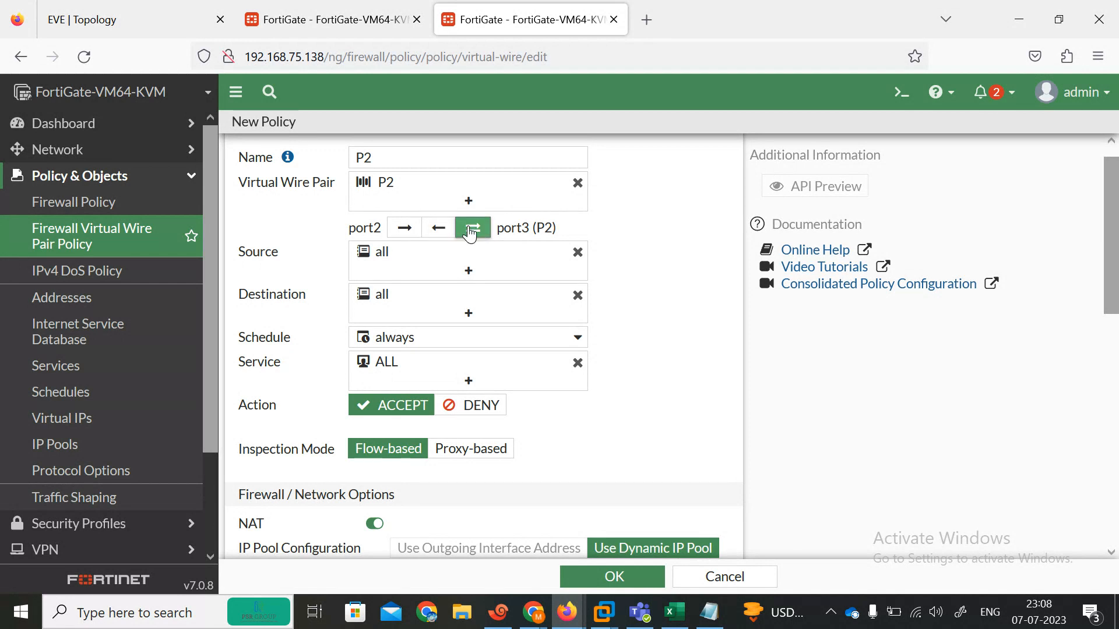
# Step: Save the bidirectional port2–port3 policy P2 with NAT switched off
pyautogui.scroll(-8, 512, 393)
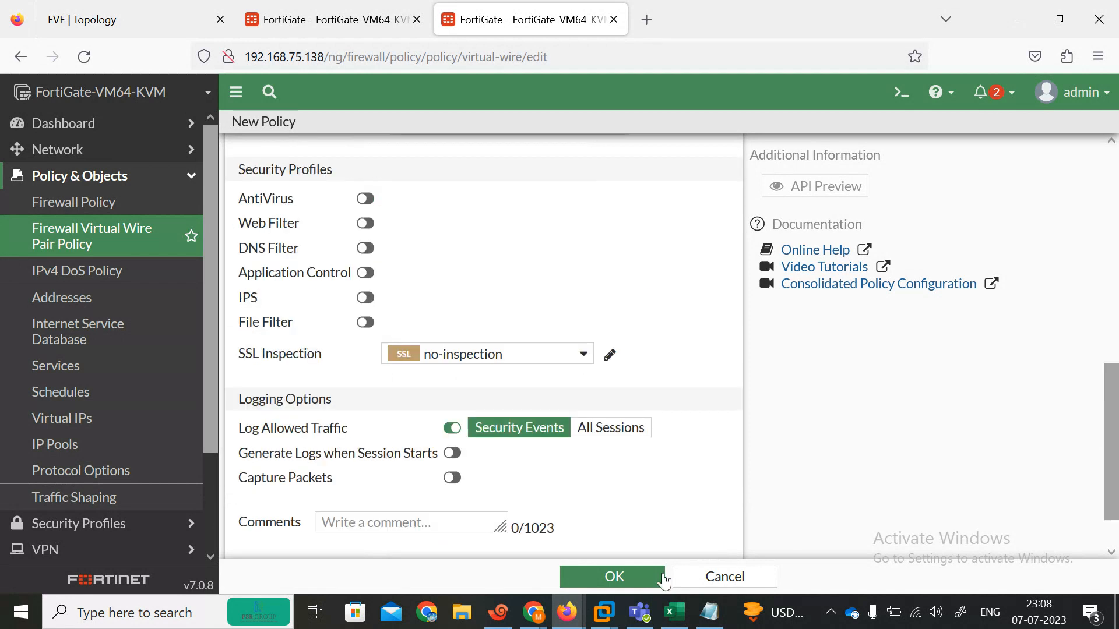
pyautogui.click(633, 583)
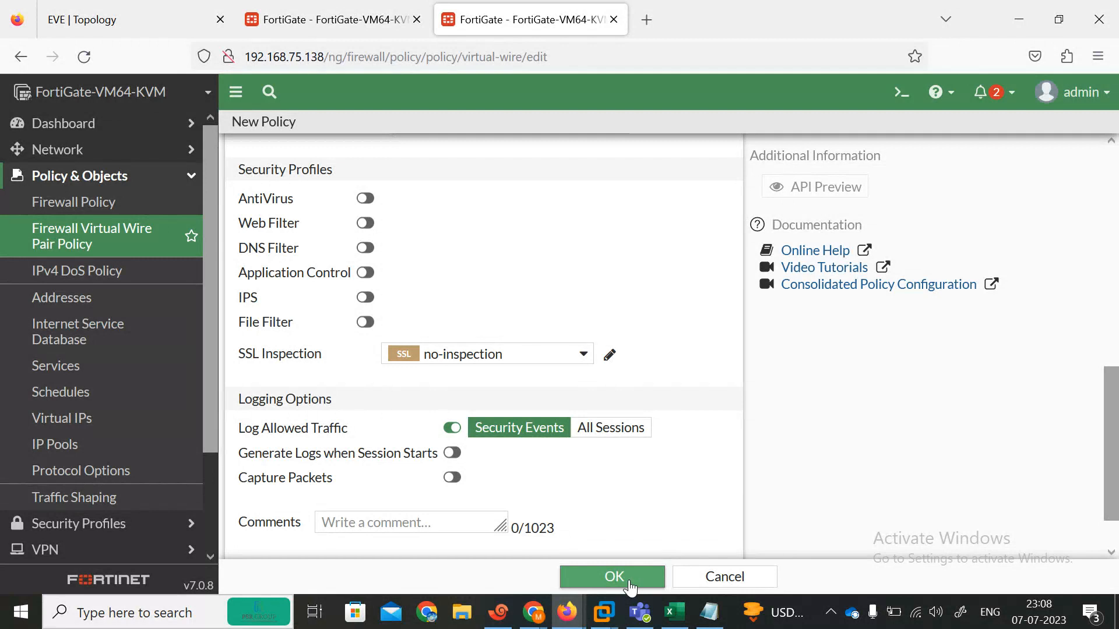
pyautogui.click(630, 584)
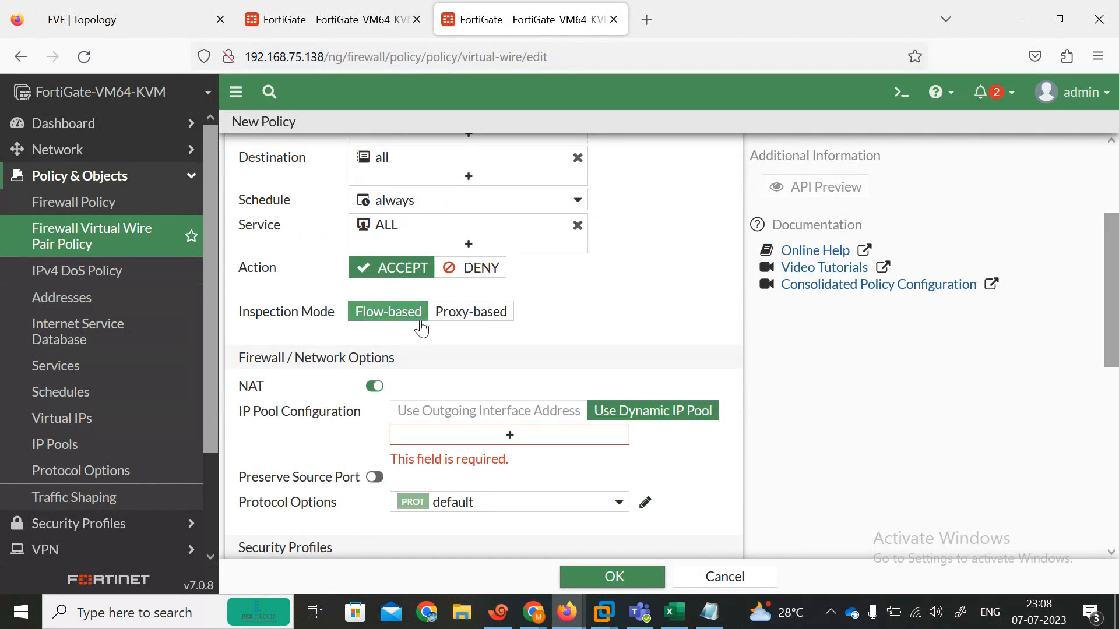
pyautogui.click(373, 387)
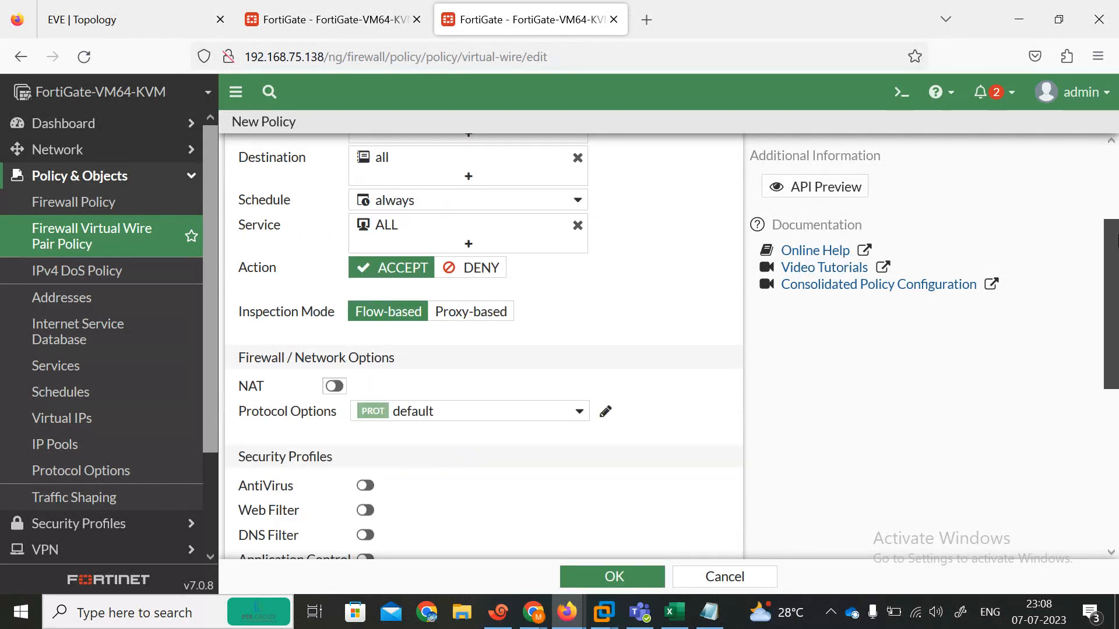
pyautogui.scroll(-8, 826, 534)
pyautogui.scroll(10, 968, 493)
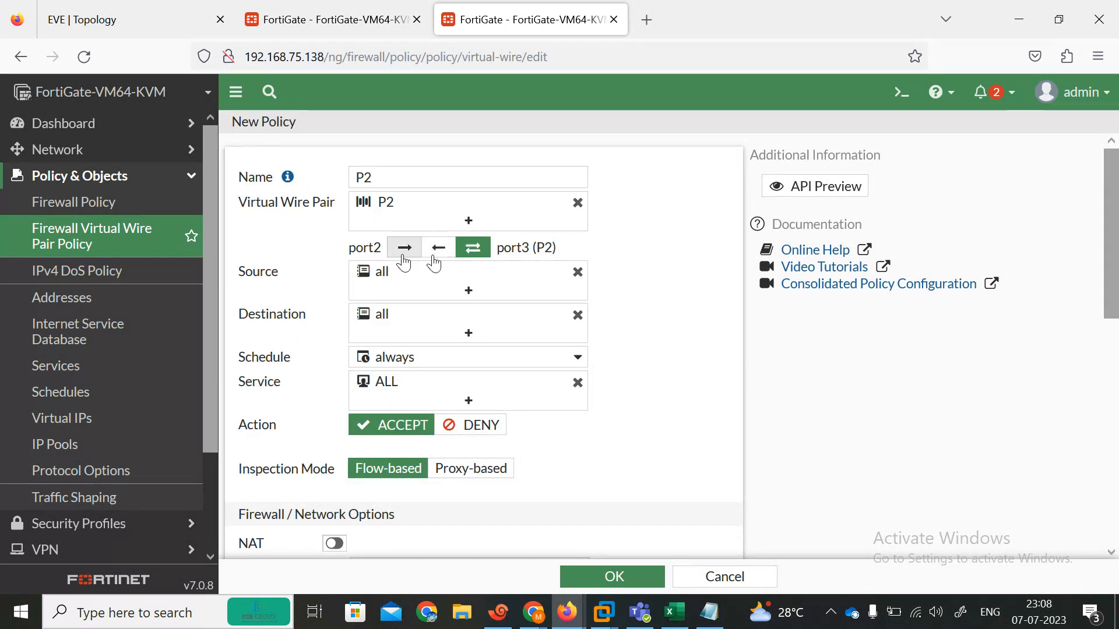
pyautogui.moveTo(1114, 213); pyautogui.dragTo(1113, 438)
pyautogui.click(632, 577)
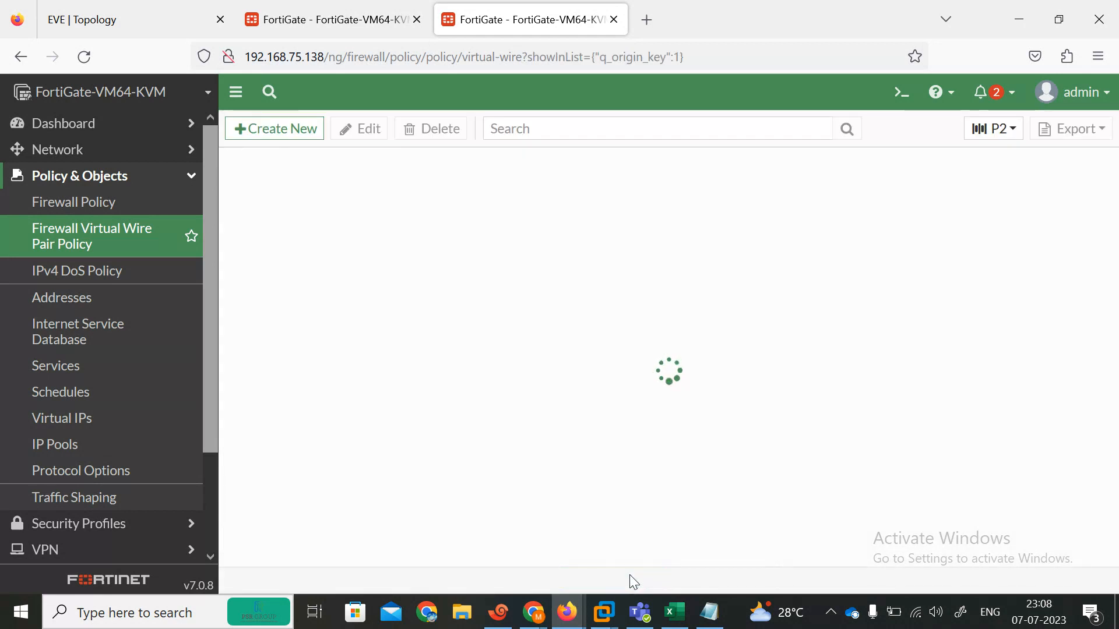
# Step: On the second firewall, make policy P1 bidirectional between port2 and port3 and save it
pyautogui.click(337, 14)
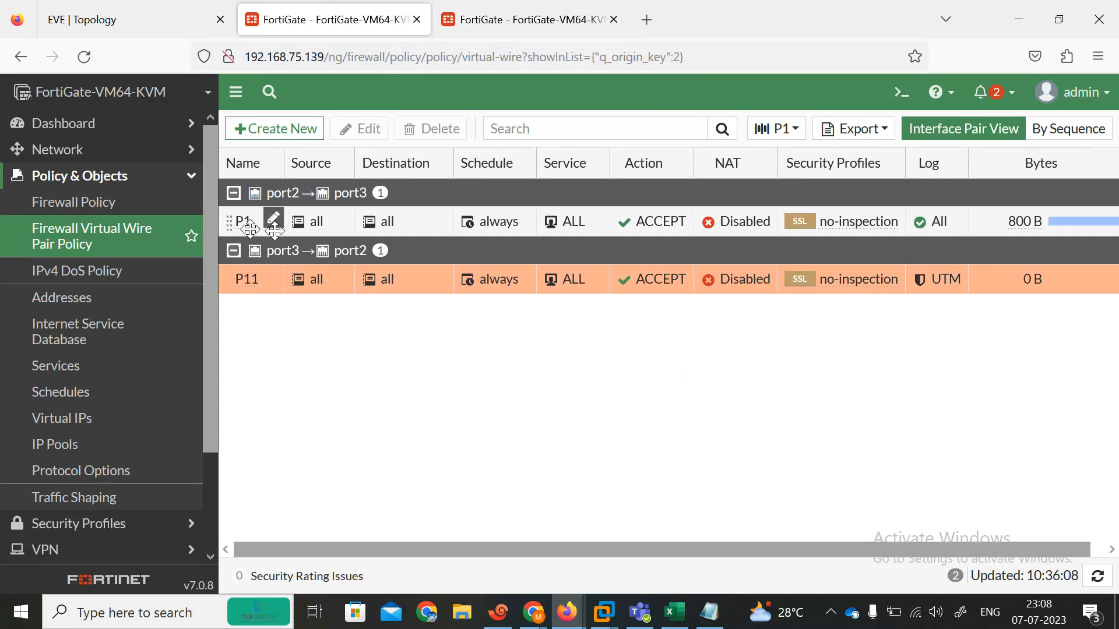
pyautogui.click(278, 226)
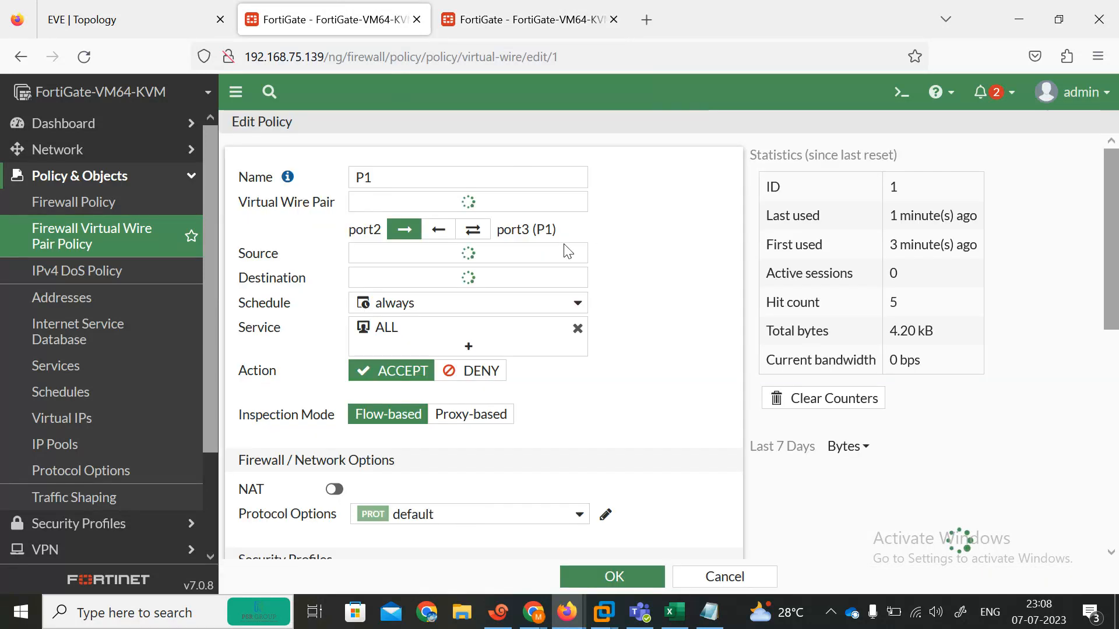
pyautogui.scroll(-10, 1117, 300)
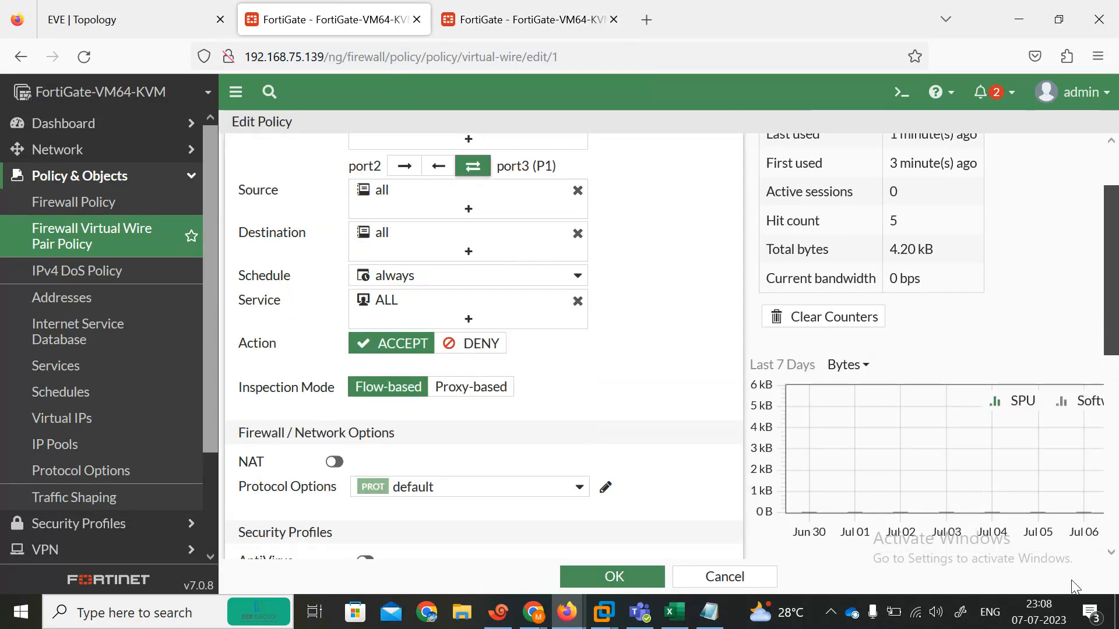
pyautogui.click(609, 578)
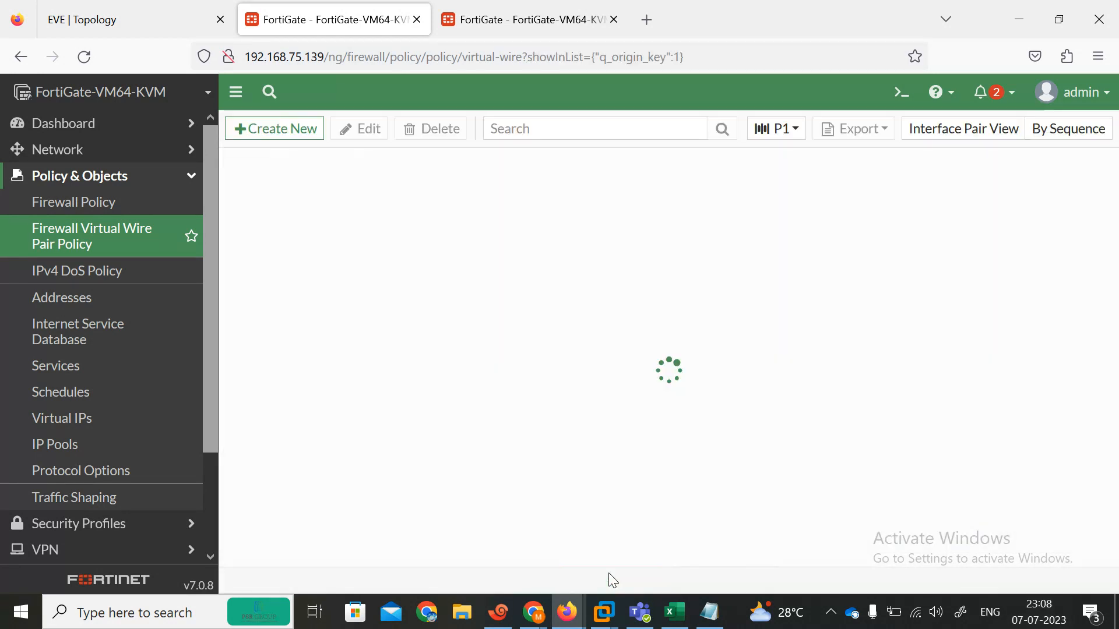
# Step: Rerun R3's ping to 192.168.102.1 to recheck connectivity
pyautogui.click(143, 5)
pyautogui.click(498, 612)
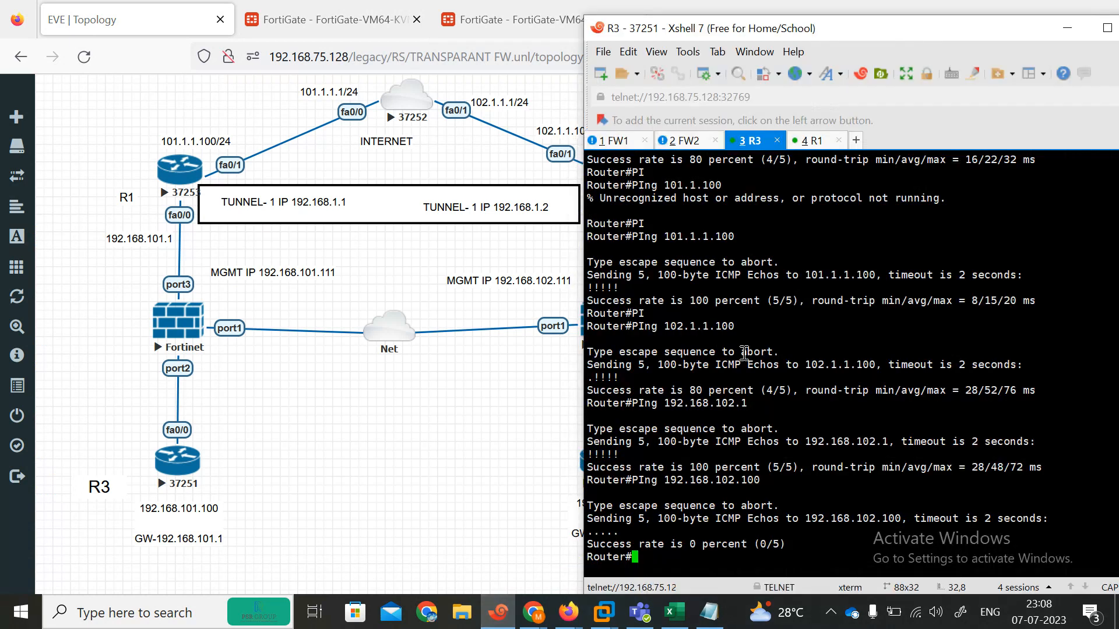
pyautogui.press('Up')
pyautogui.press('Up')
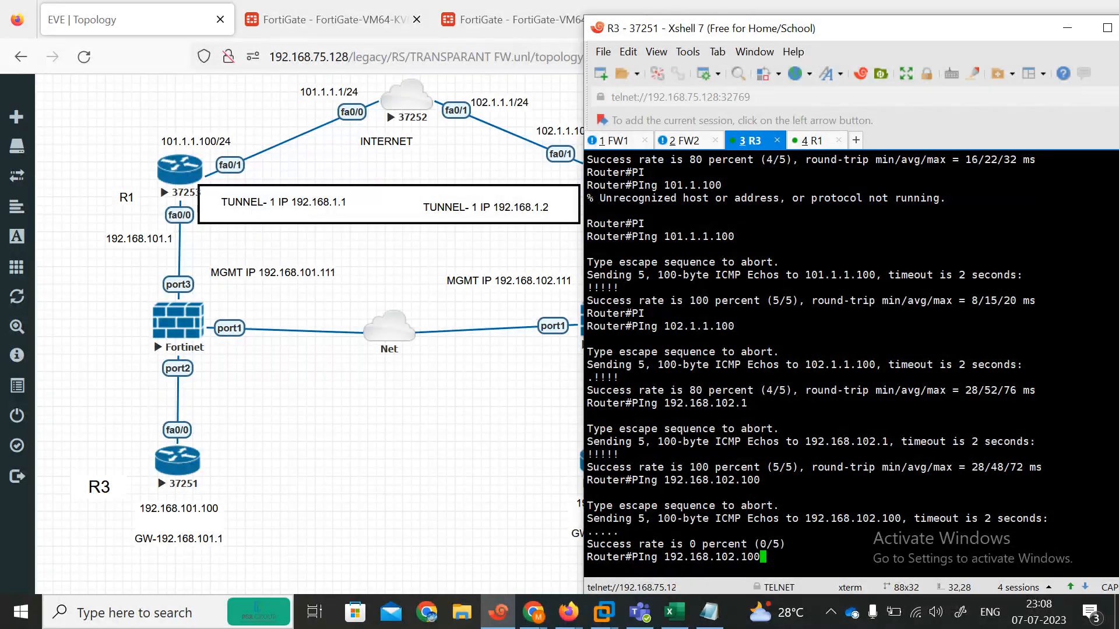
pyautogui.press('Return')
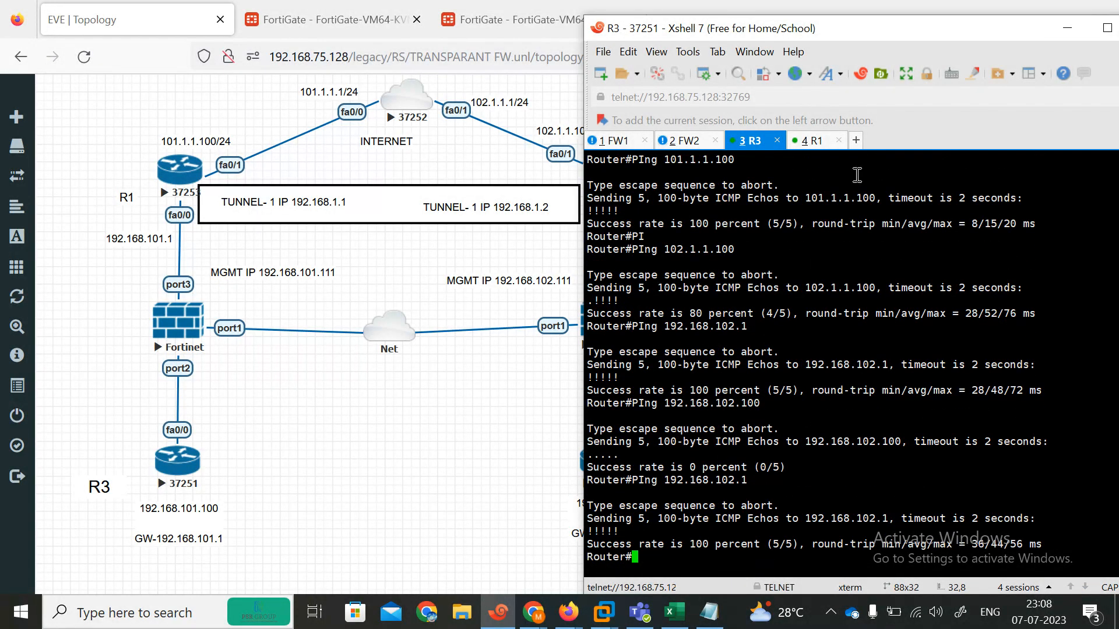
pyautogui.click(349, 19)
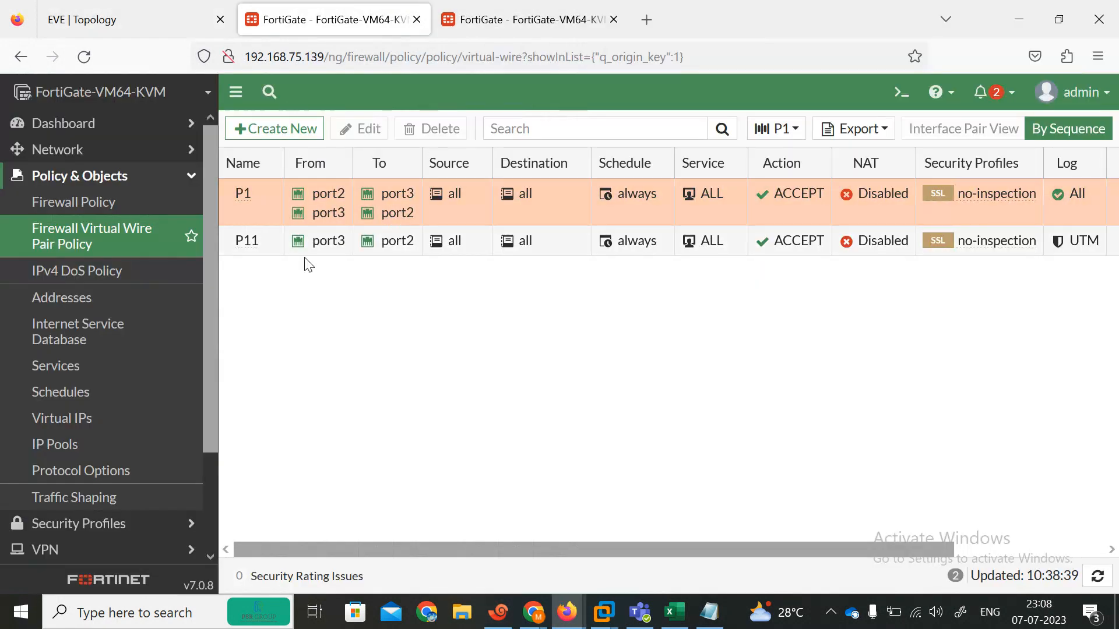
# Step: Delete policy P11 from the second firewall's list, keeping only bidirectional P1
pyautogui.click(272, 242)
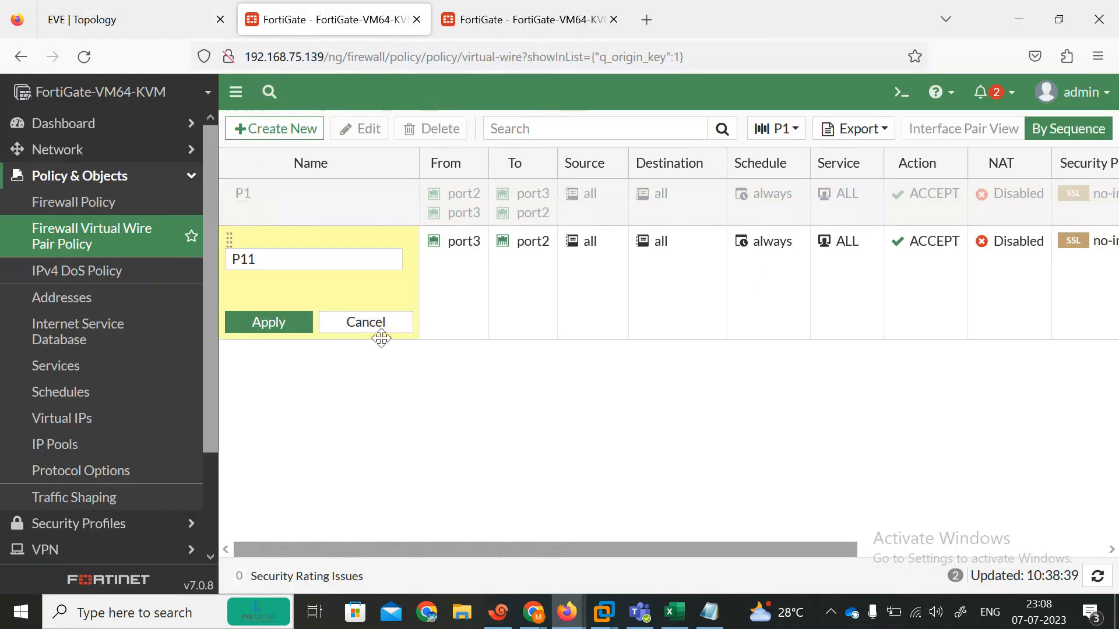
pyautogui.click(369, 338)
pyautogui.click(248, 247)
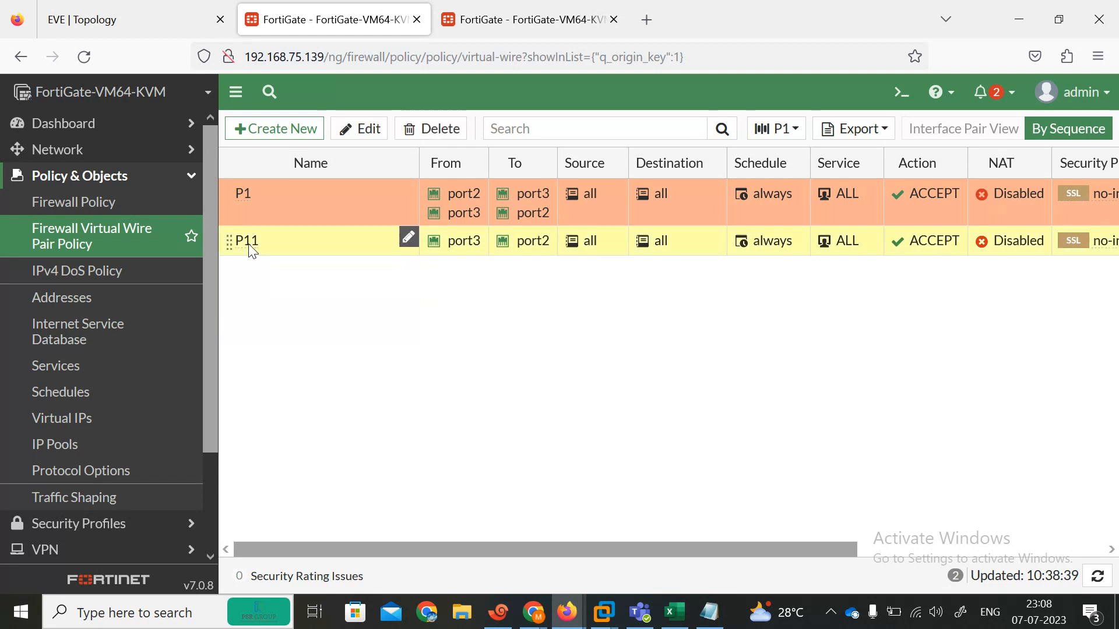
pyautogui.click(410, 131)
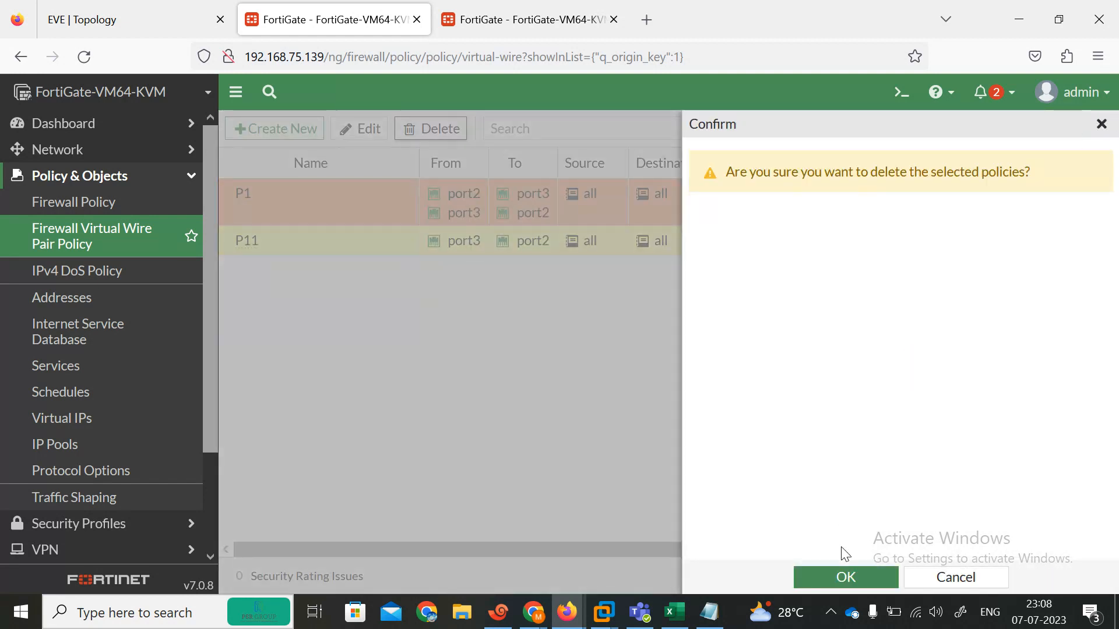
pyautogui.click(844, 582)
pyautogui.click(495, 28)
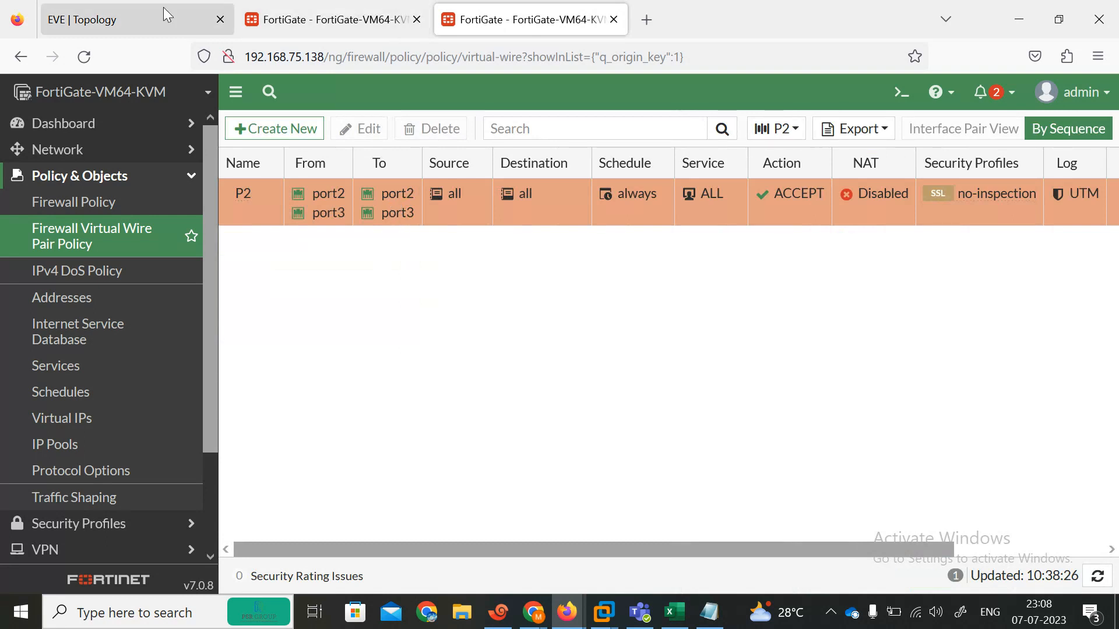
pyautogui.click(140, 16)
# Step: Rerun R3's ping to 102.1.1.100 twice, confirming it answers
pyautogui.click(498, 612)
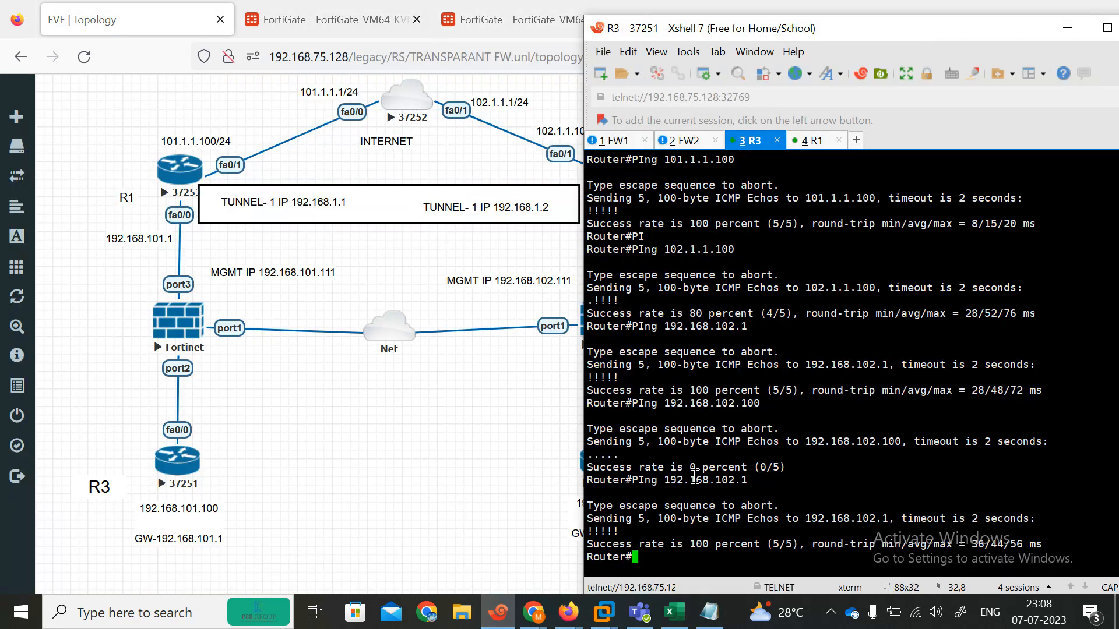
pyautogui.press('Up')
pyautogui.press('Up')
pyautogui.press('Up')
pyautogui.press('Return')
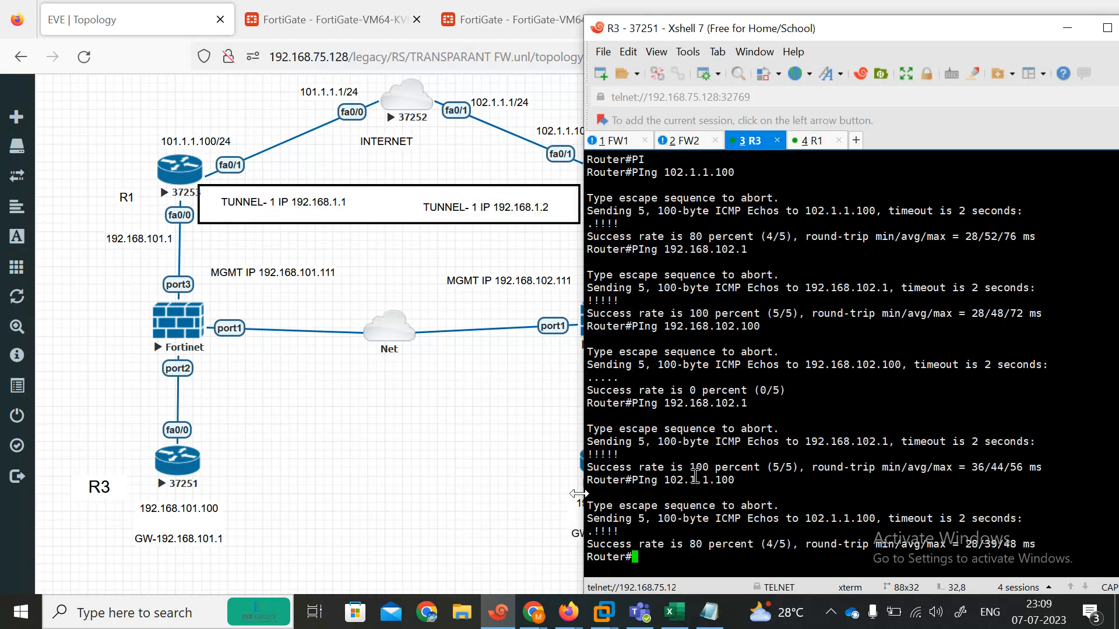
pyautogui.click(467, 488)
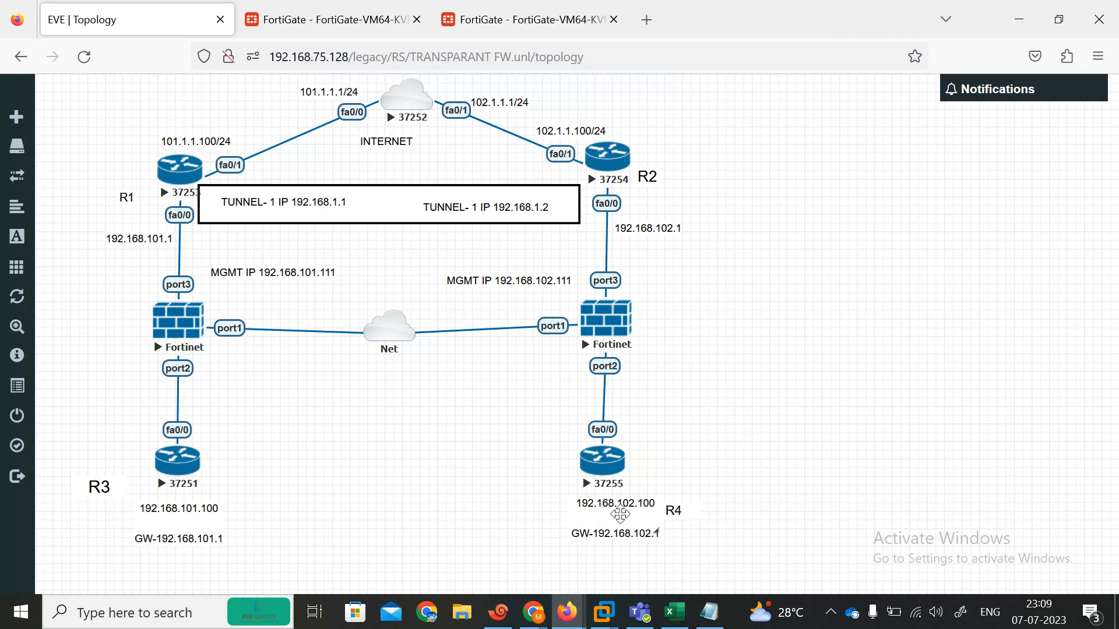
pyautogui.click(498, 612)
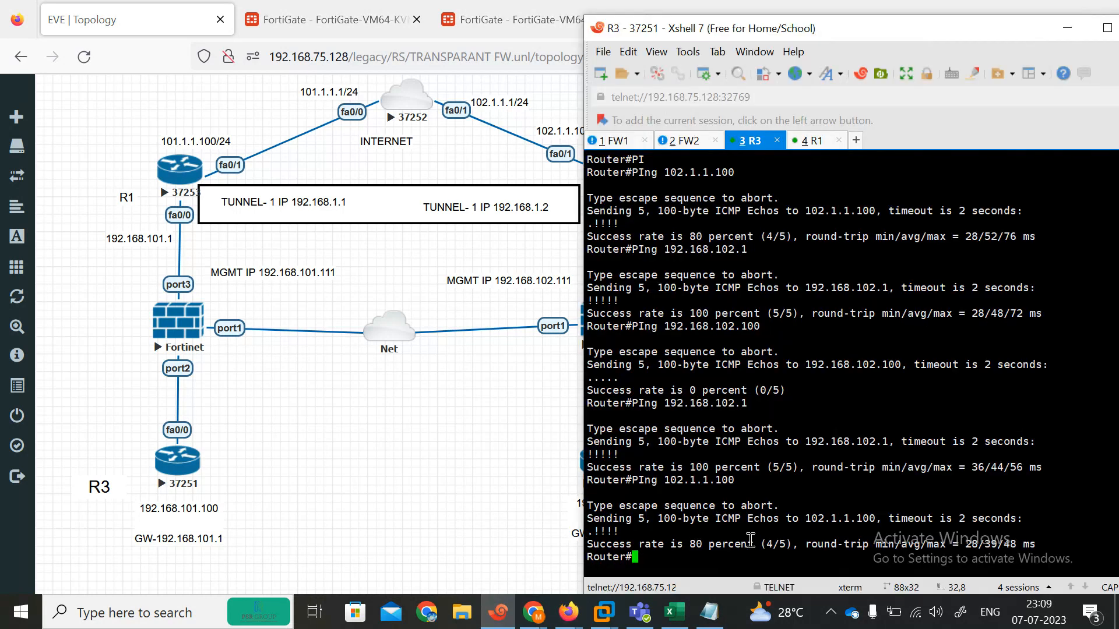
pyautogui.press('Up')
pyautogui.press('Return')
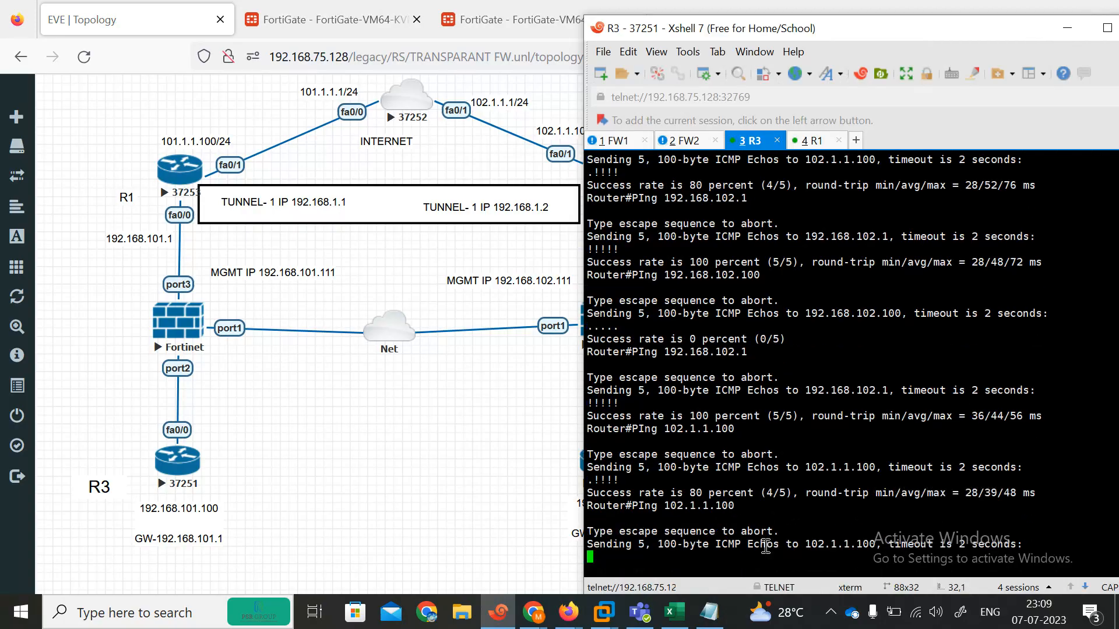
# Step: Run traceroute 102.1.1.100 from R3
pyautogui.write('TR')
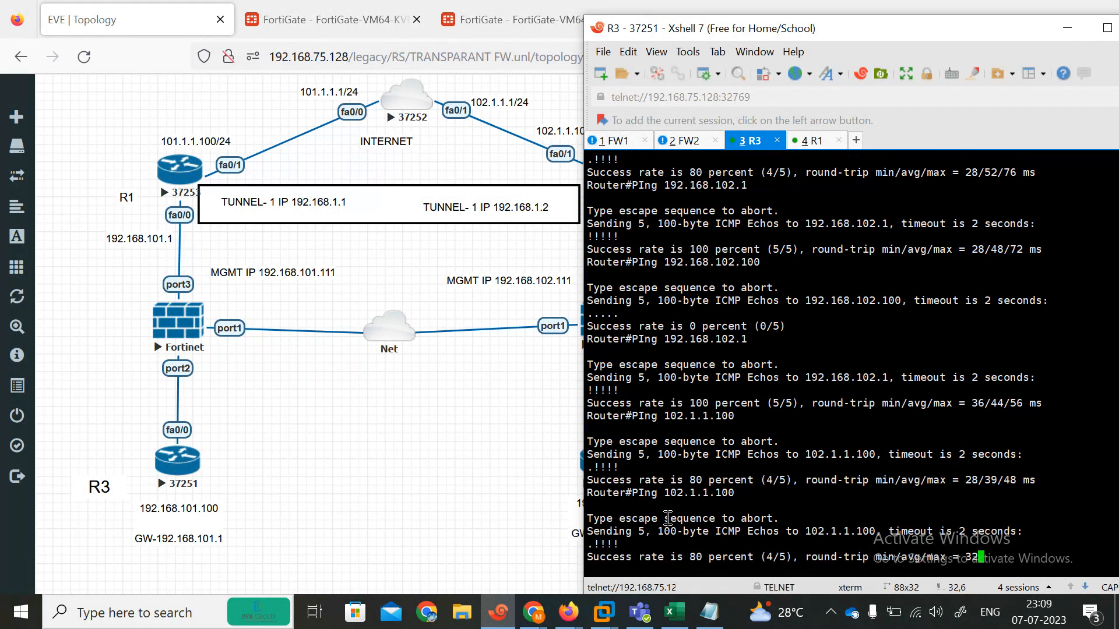
pyautogui.press('Tab')
pyautogui.write('102.1.1.')
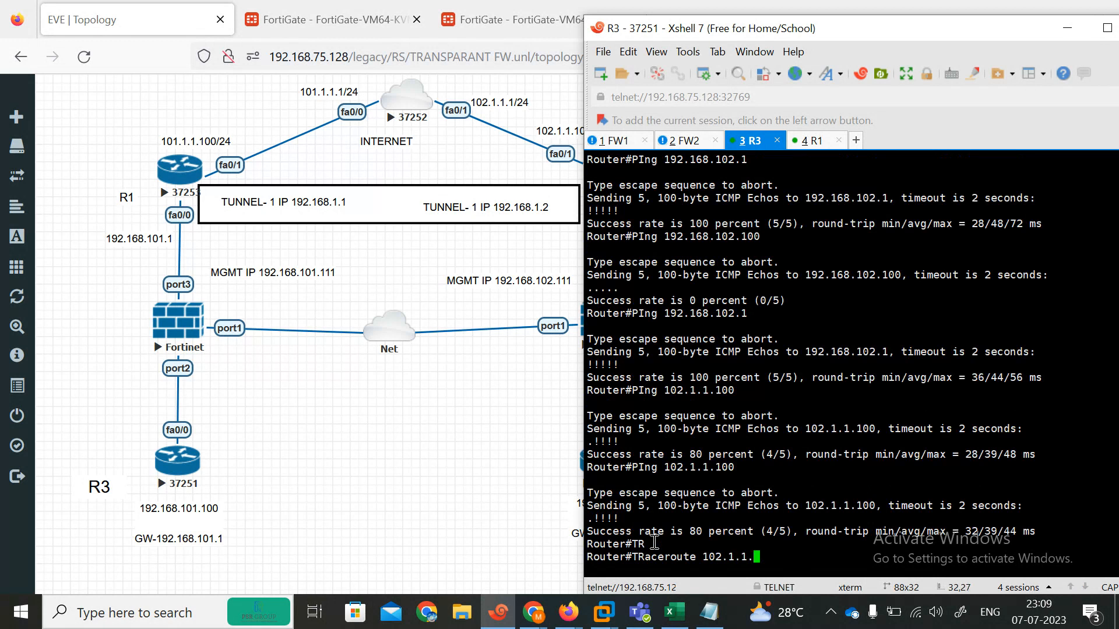
pyautogui.write('100')
pyautogui.press('Return')
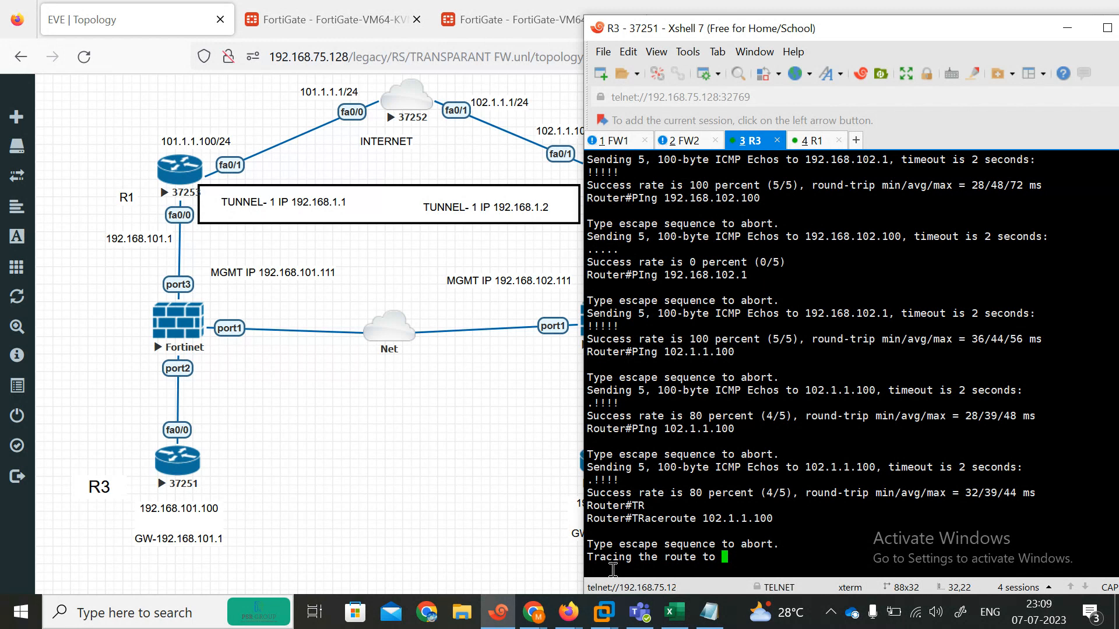
# Step: Open router R4's console from the topology and rename its session tab to R4
pyautogui.click(424, 415)
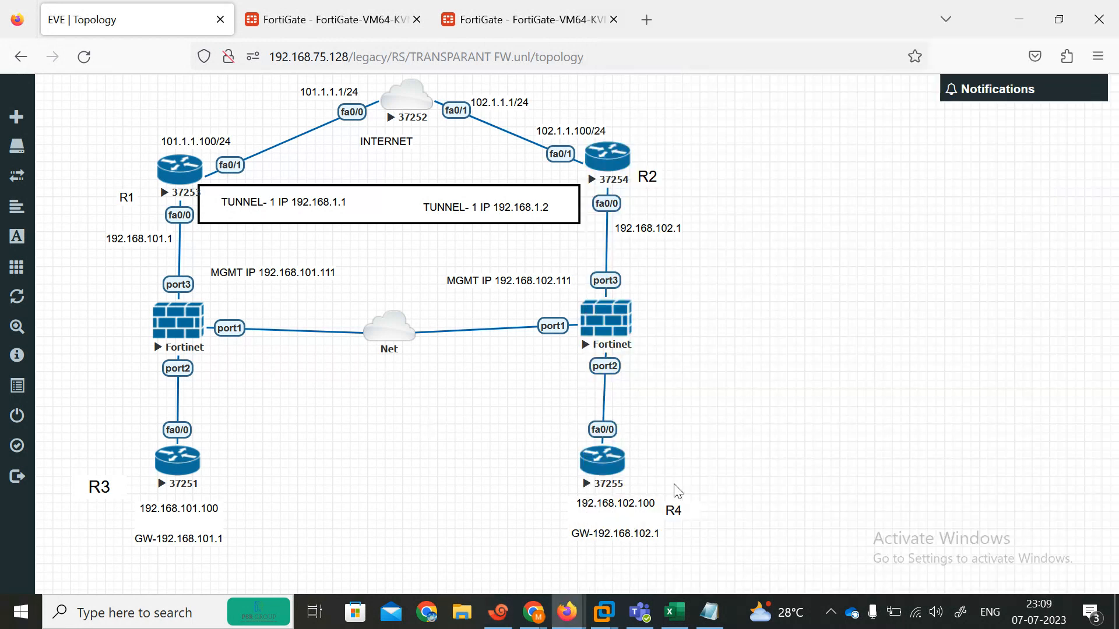
pyautogui.click(609, 475)
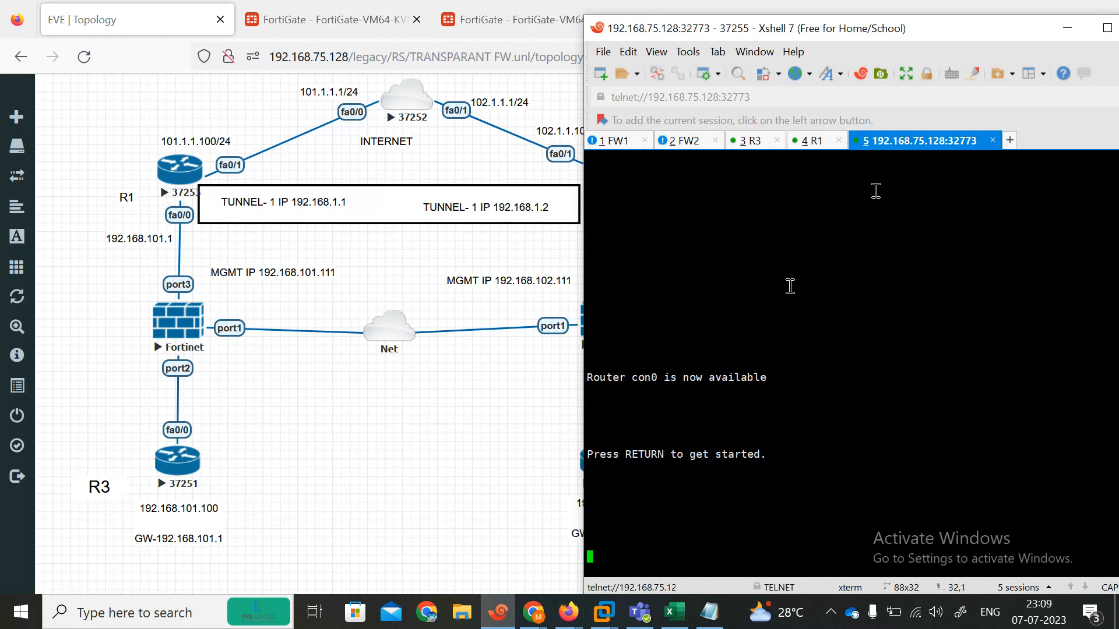
pyautogui.rightClick(896, 139)
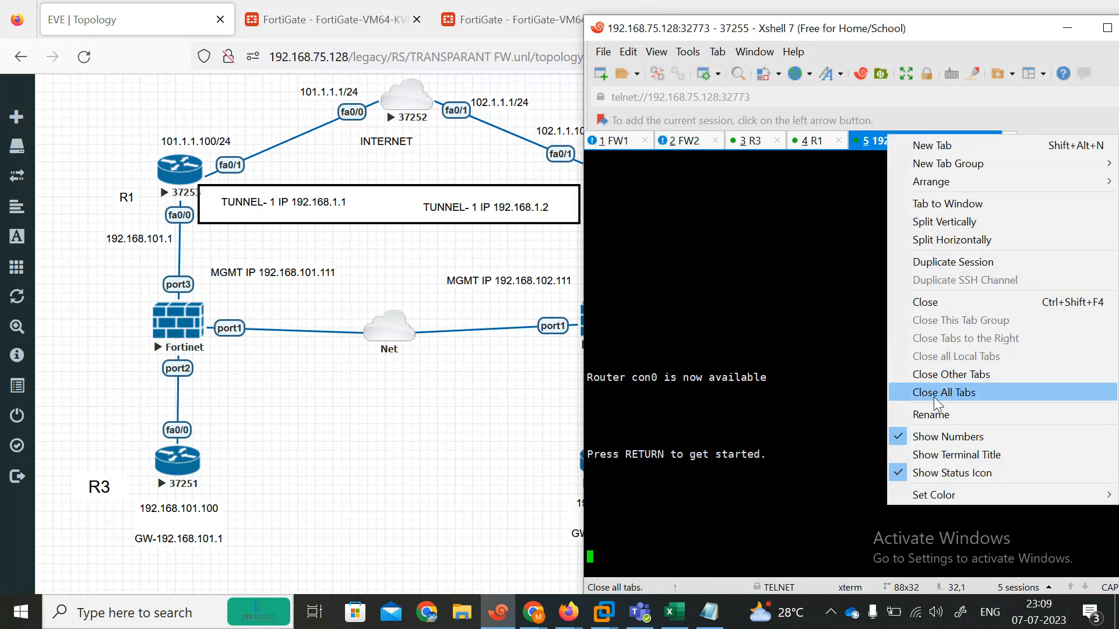
pyautogui.click(932, 414)
pyautogui.write('R4')
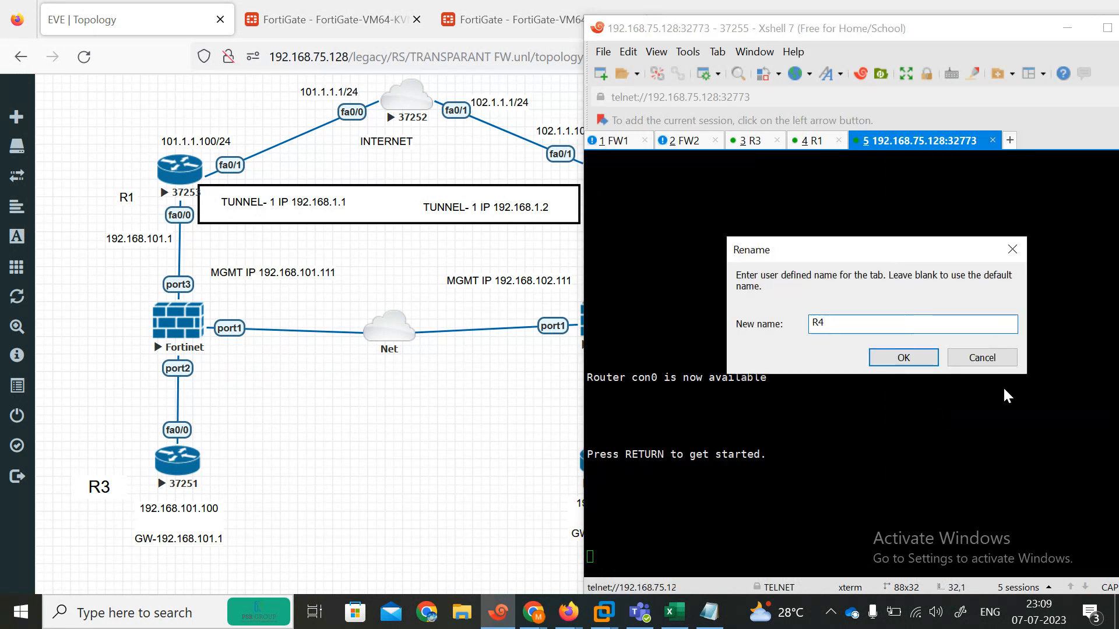
pyautogui.click(904, 357)
# Step: From R4, ping 101.1.1.100 successfully after a mistyped first attempt
pyautogui.press('Return')
pyautogui.write('\\')
pyautogui.press('Return')
pyautogui.press('Return')
pyautogui.press('Return')
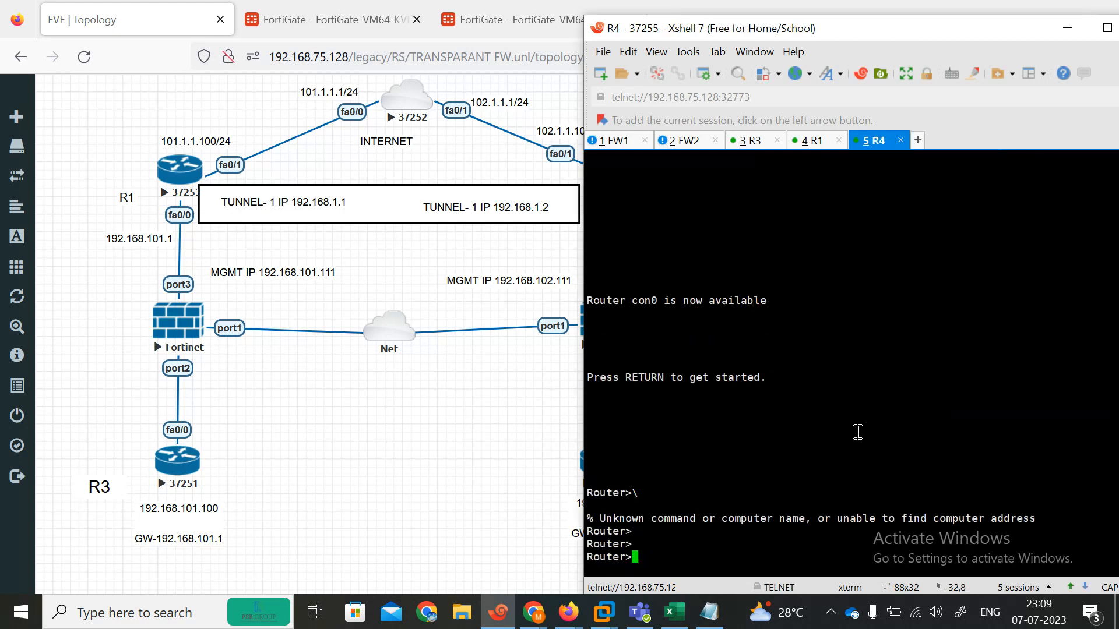
pyautogui.write('PI')
pyautogui.press('Tab')
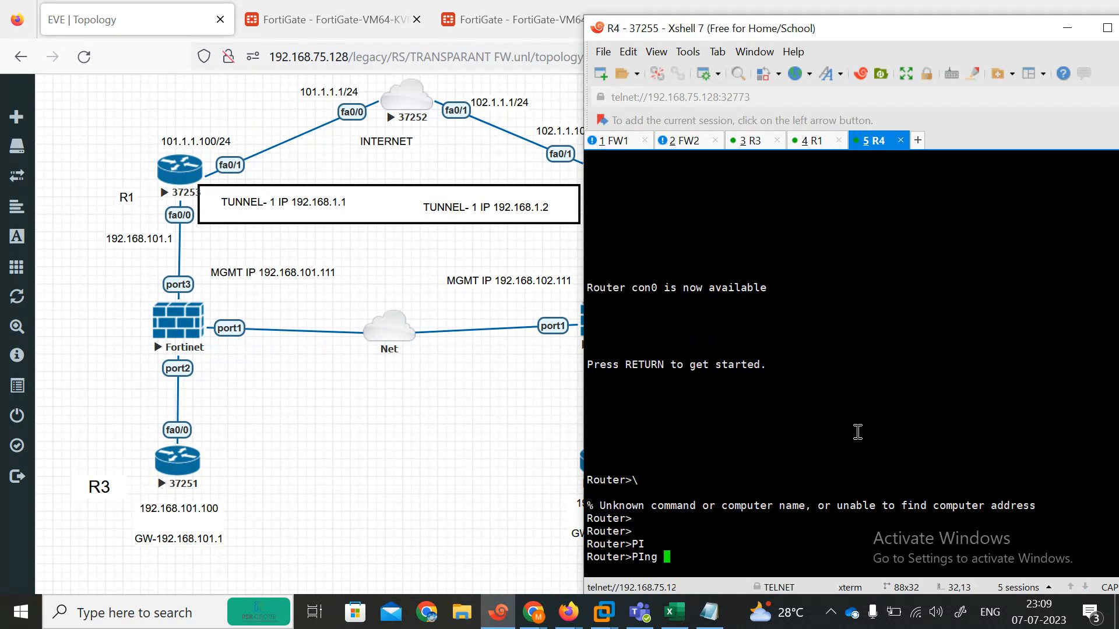
pyautogui.write('192')
pyautogui.press('BackSpace')
pyautogui.press('BackSpace')
pyautogui.press('BackSpace')
pyautogui.press('BackSpace')
pyautogui.write('1-01.1.100')
pyautogui.press('Return')
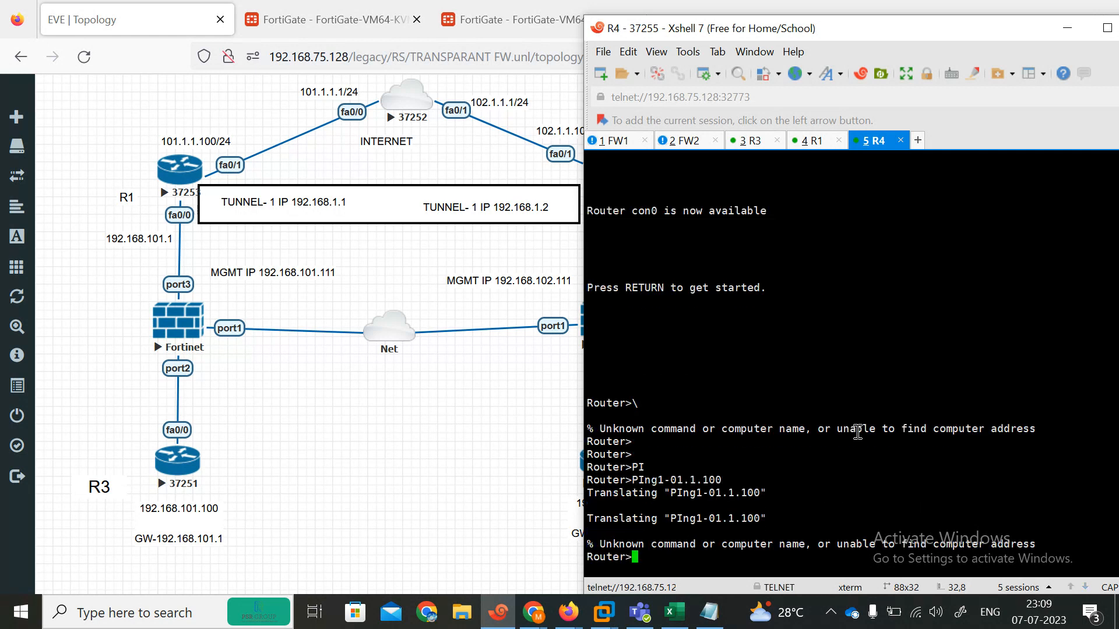
pyautogui.write('PI')
pyautogui.press('Tab')
pyautogui.write('10')
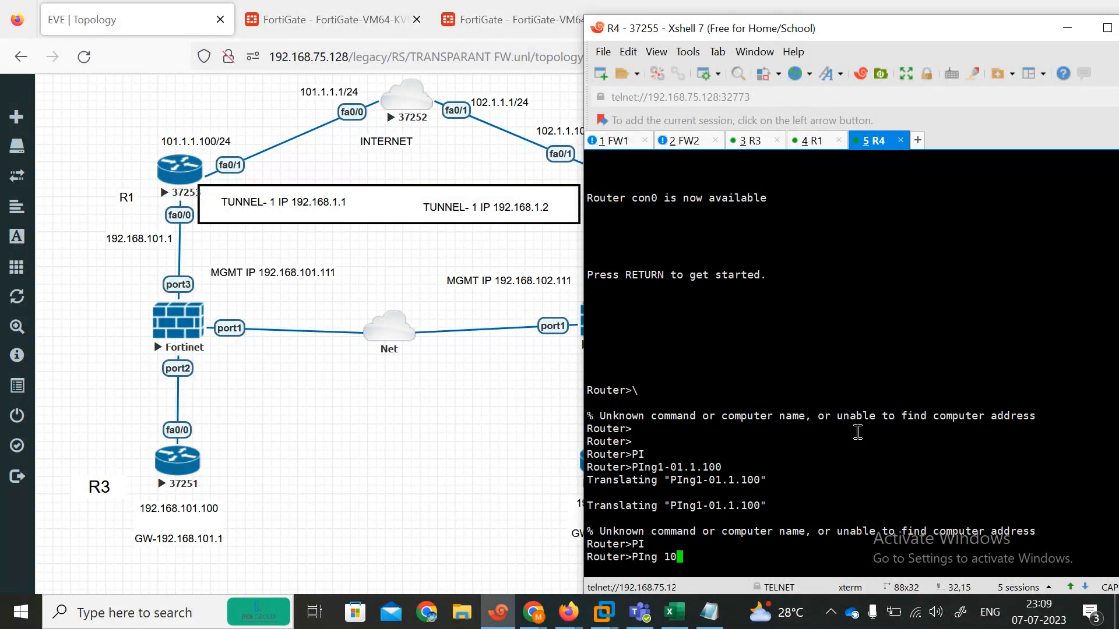
pyautogui.write('1.1.1.100')
pyautogui.press('Return')
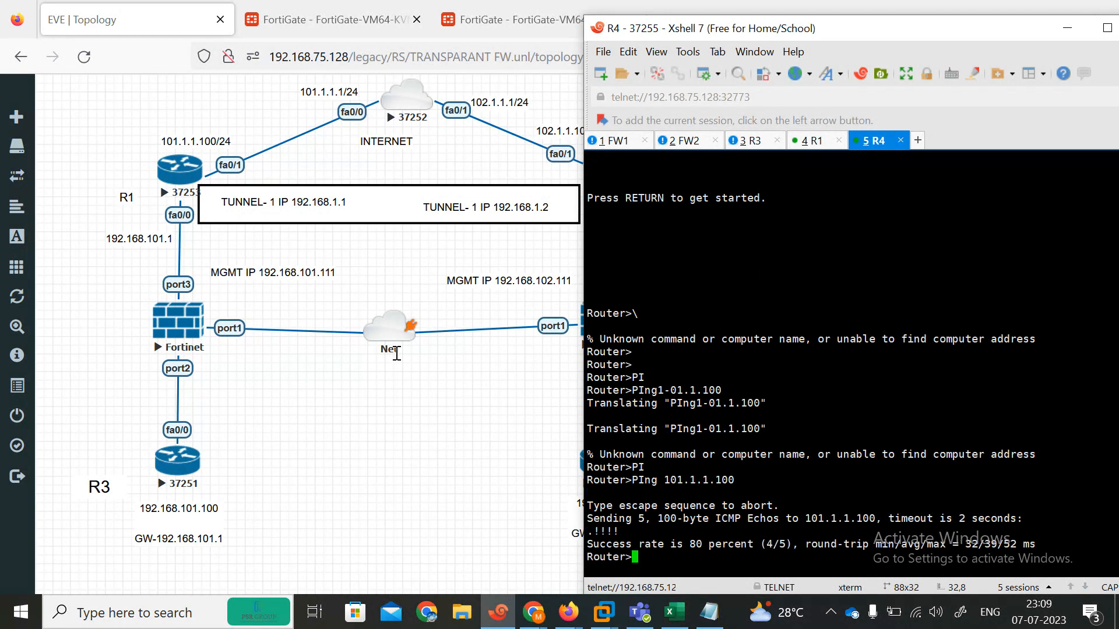
# Step: Ping 192.168.101.100 from R4, which fails
pyautogui.press('Up')
pyautogui.press('BackSpace')
pyautogui.press('BackSpace')
pyautogui.press('BackSpace')
pyautogui.press('BackSpace')
pyautogui.press('BackSpace')
pyautogui.press('BackSpace')
pyautogui.press('BackSpace')
pyautogui.press('BackSpace')
pyautogui.press('BackSpace')
pyautogui.press('BackSpace')
pyautogui.press('BackSpace')
pyautogui.press('BackSpace')
pyautogui.press('BackSpace')
pyautogui.press('BackSpace')
pyautogui.write('192')
pyautogui.press('BackSpace')
pyautogui.press('BackSpace')
pyautogui.press('BackSpace')
pyautogui.press('Tab')
pyautogui.write('192.168')
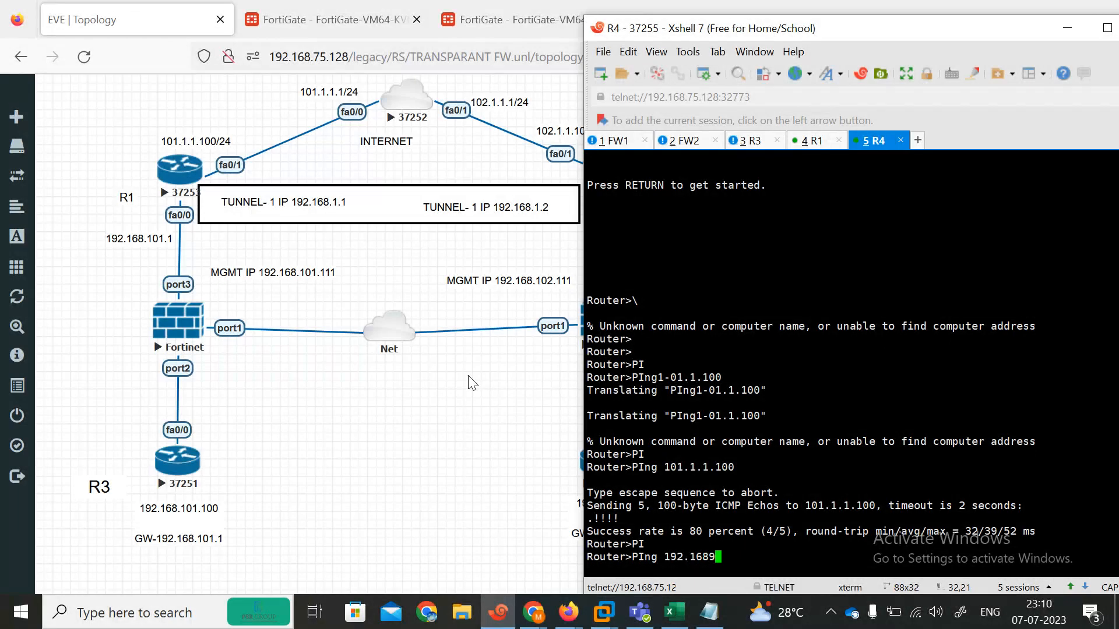
pyautogui.write('.101.100')
pyautogui.press('Return')
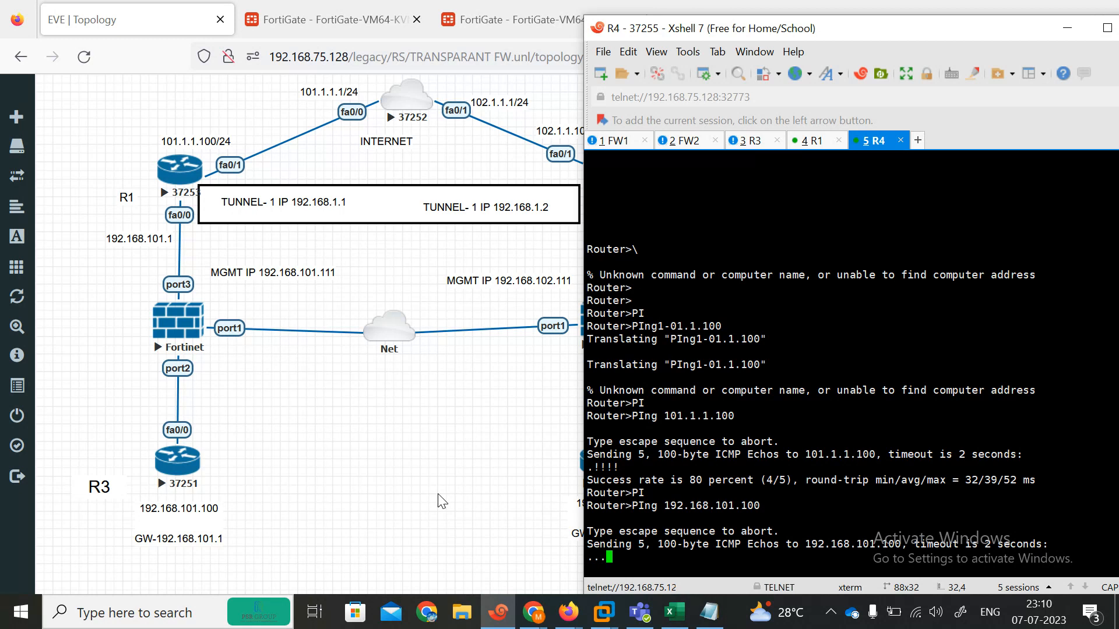
# Step: Ping 192.168.101.1 from R4, then check the first FortiGate's policy P1
pyautogui.press('Up')
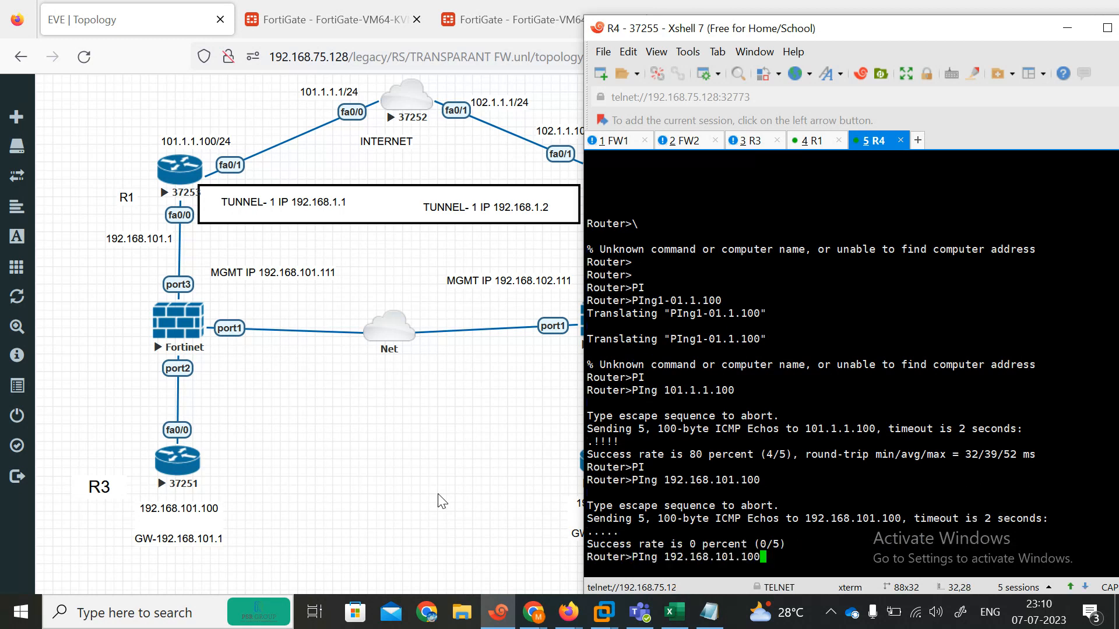
pyautogui.press('BackSpace')
pyautogui.press('BackSpace')
pyautogui.press('Return')
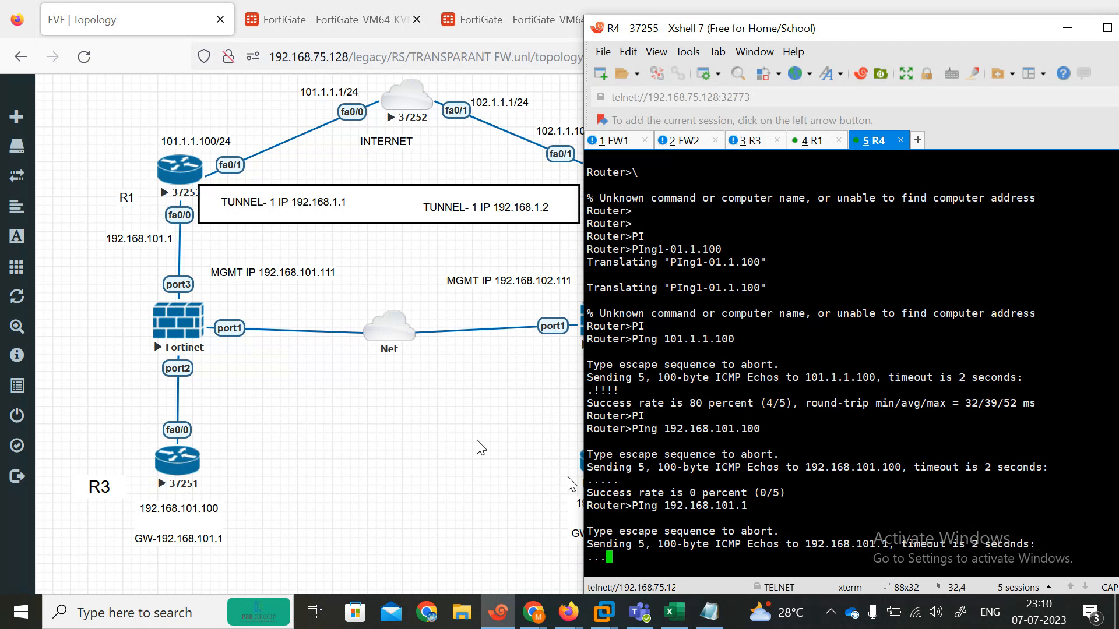
pyautogui.click(349, 7)
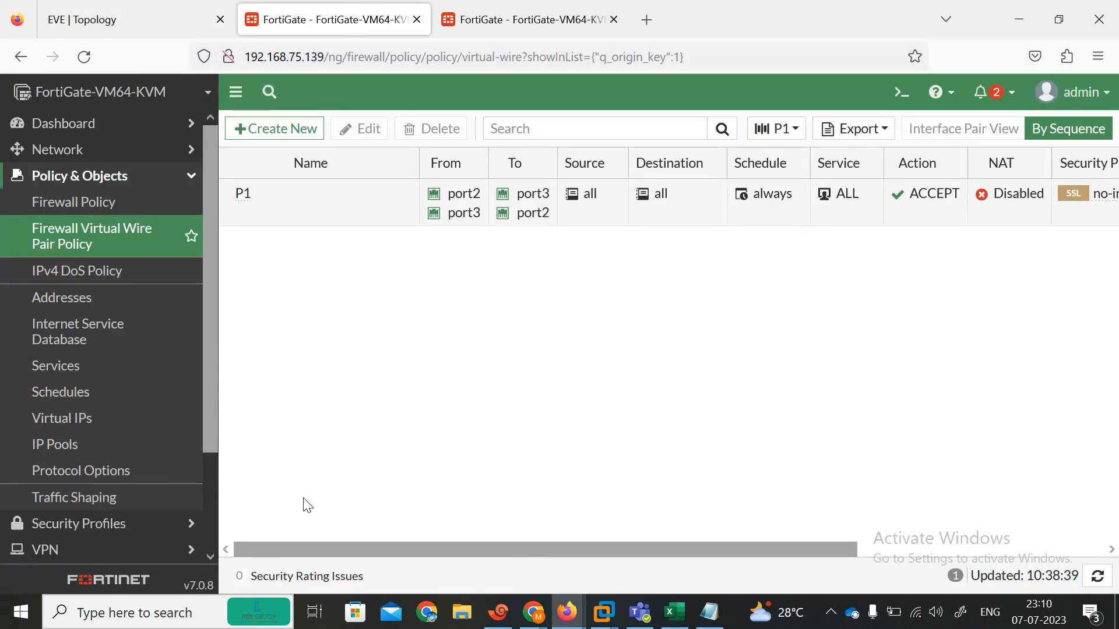
# Step: Look over policy P2 on the second FortiGate, then return to the R4 terminal
pyautogui.click(513, 18)
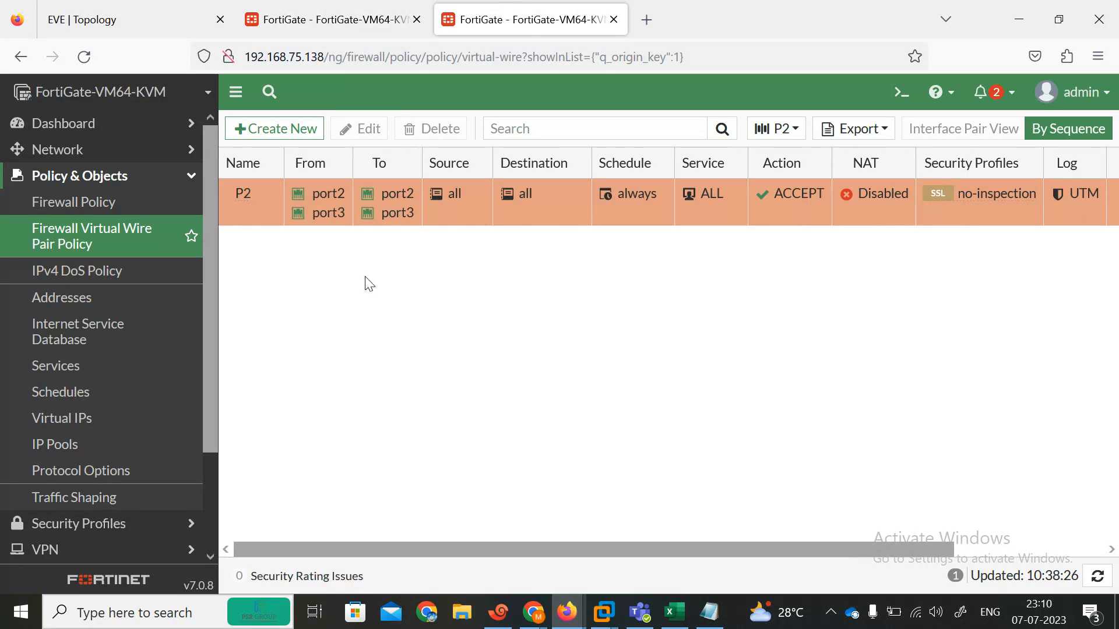
pyautogui.click(148, 8)
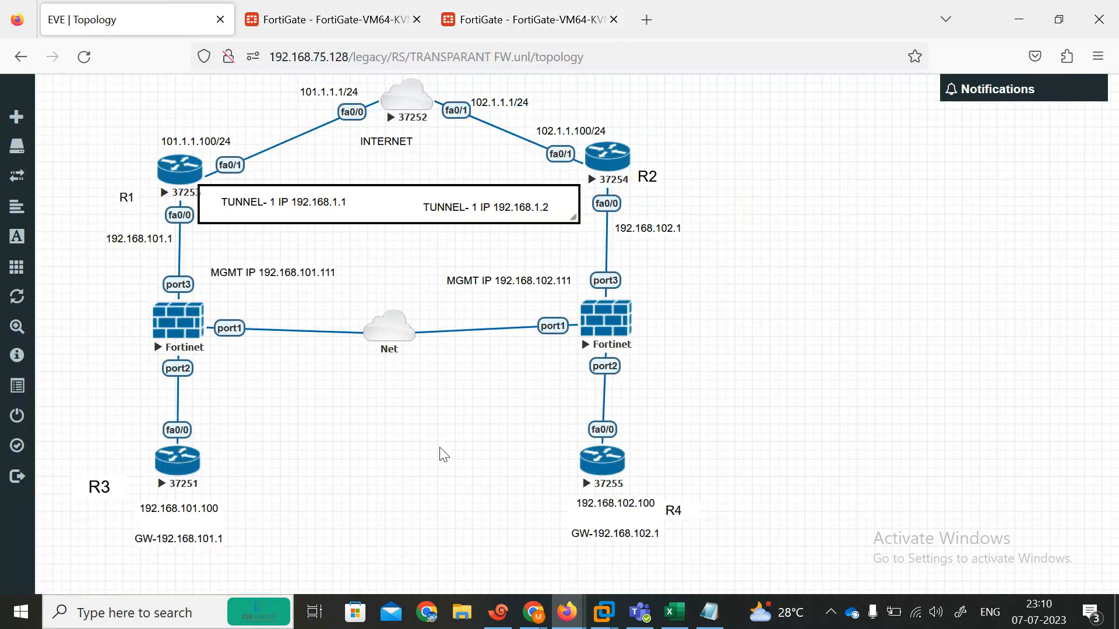
pyautogui.click(501, 613)
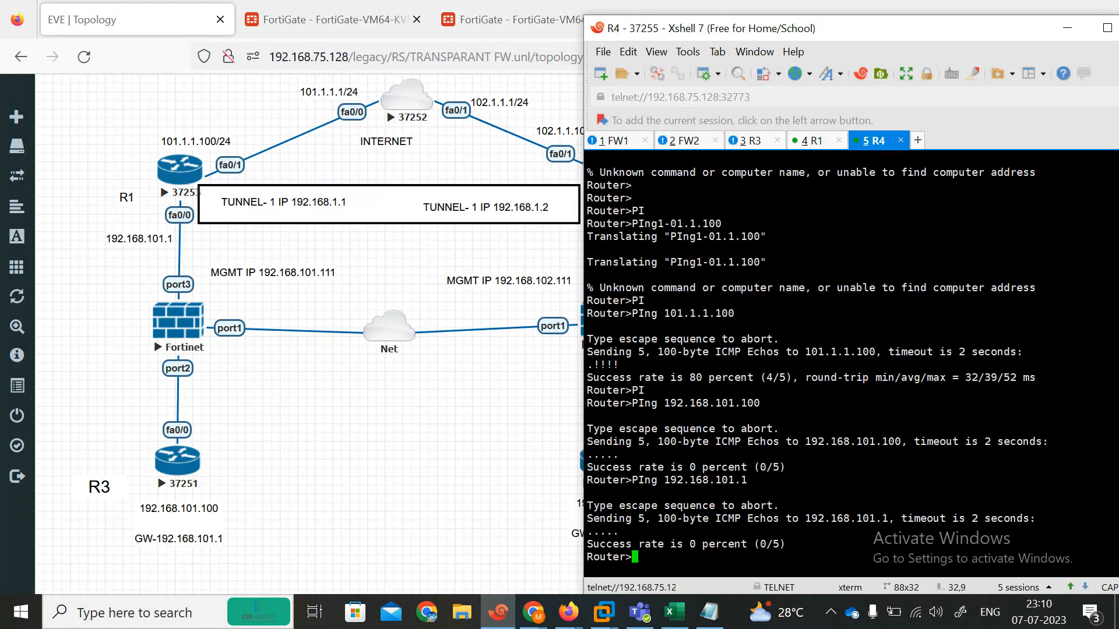
# Step: Ping 192.168.1.1 from R4 and abort it with Ctrl+Shift+6 when it fails
pyautogui.write('PI')
pyautogui.press('Tab')
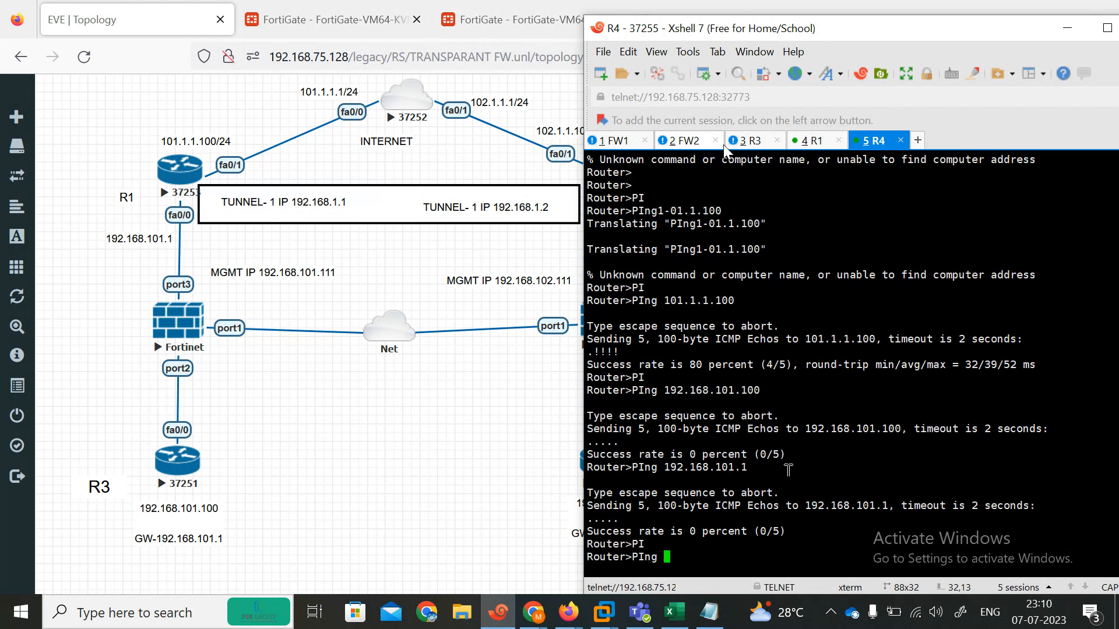
pyautogui.moveTo(719, 32); pyautogui.dragTo(774, 38)
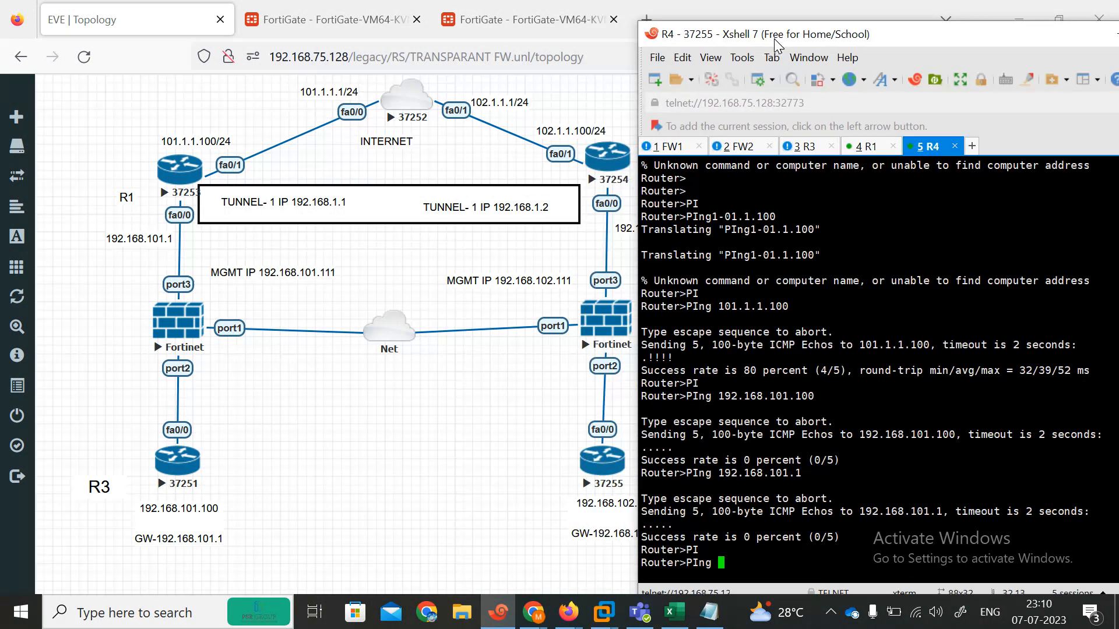
pyautogui.write('192.168.1.1')
pyautogui.press('Return')
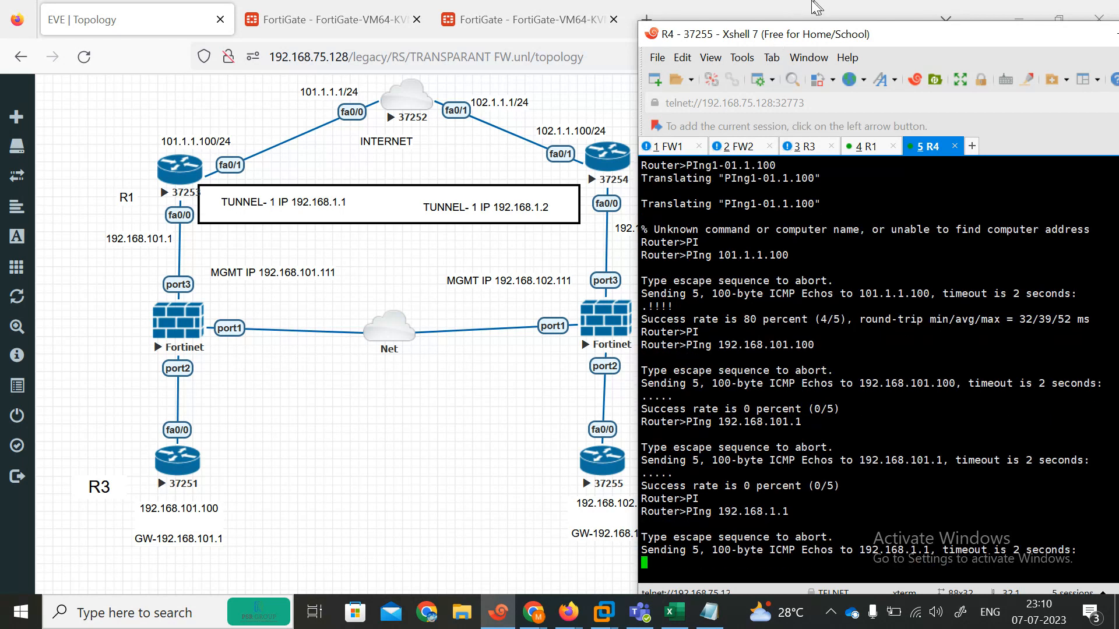
pyautogui.hotkey('ctrl', 'shift', '6')
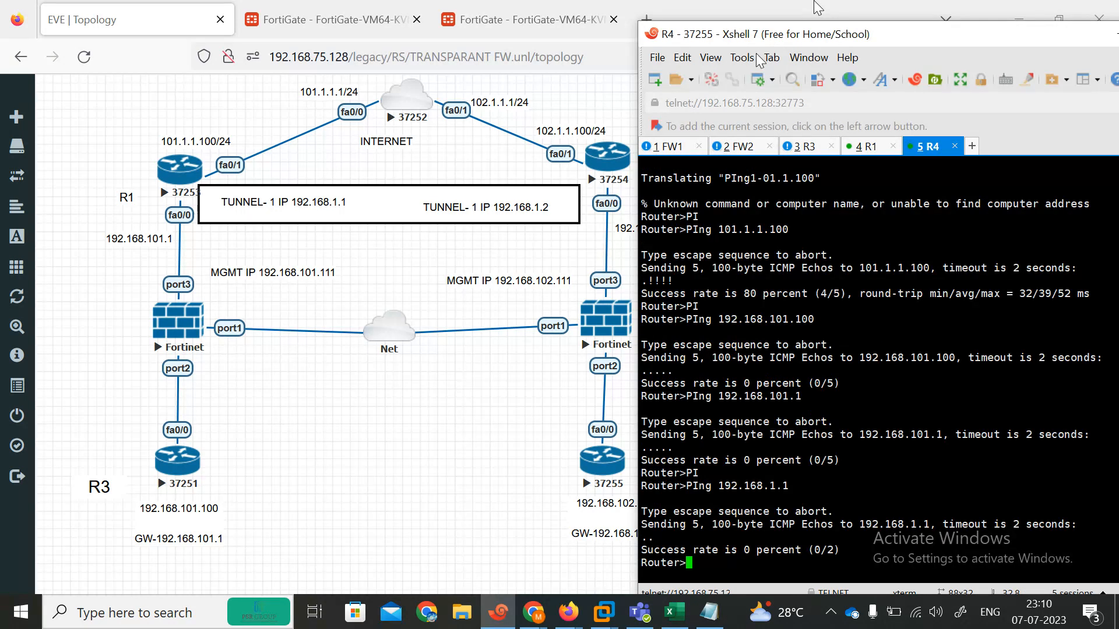
# Step: Ping gateway 192.168.102.1 from R4, getting 100 percent replies
pyautogui.click(492, 375)
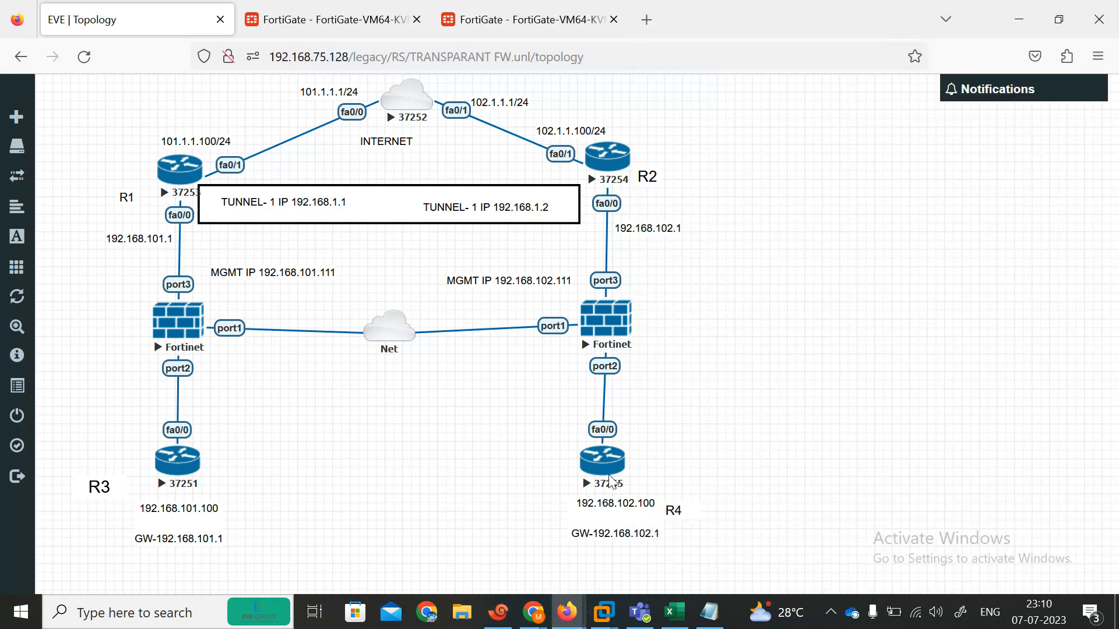
pyautogui.click(499, 612)
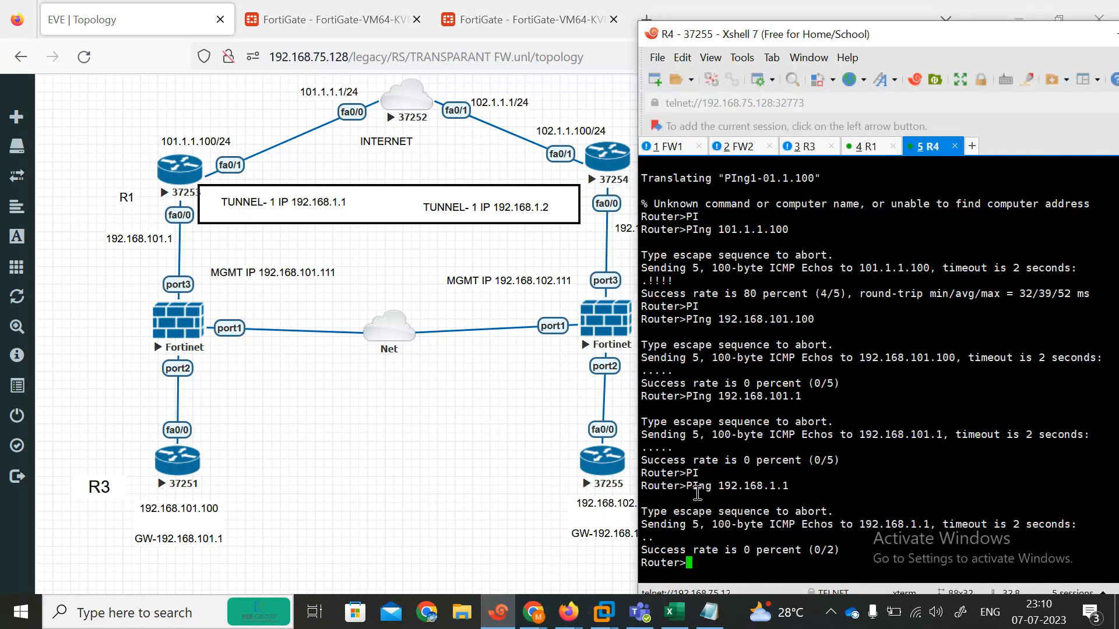
pyautogui.press('Up')
pyautogui.press('BackSpace')
pyautogui.press('BackSpace')
pyautogui.write('02.1')
pyautogui.press('Return')
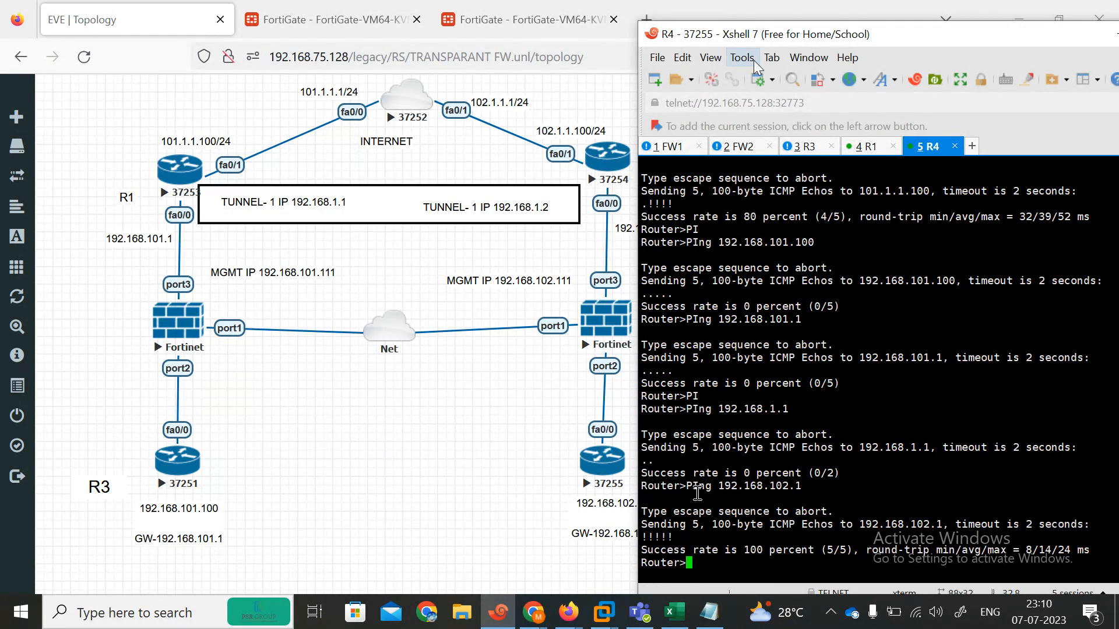
# Step: Begin typing another ping to a 192.168.102 address at the R4 prompt
pyautogui.moveTo(735, 41); pyautogui.dragTo(776, 44)
pyautogui.write('192.168')
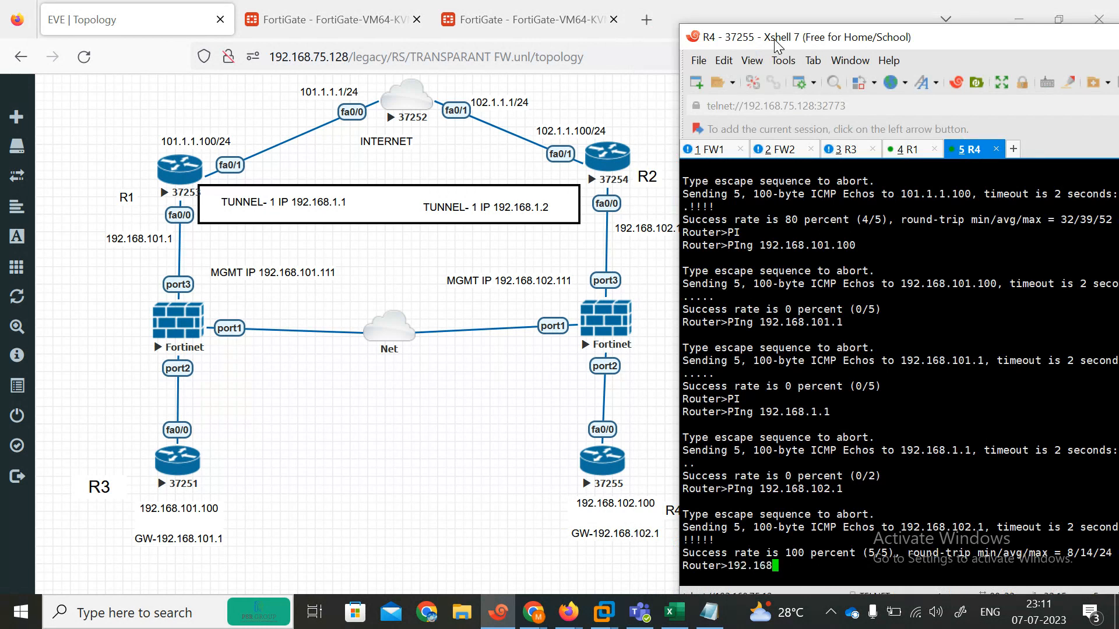
pyautogui.press('BackSpace')
pyautogui.press('BackSpace')
pyautogui.press('BackSpace')
pyautogui.press('BackSpace')
pyautogui.press('BackSpace')
pyautogui.press('BackSpace')
pyautogui.write('PI')
pyautogui.press('Tab')
pyautogui.write('192')
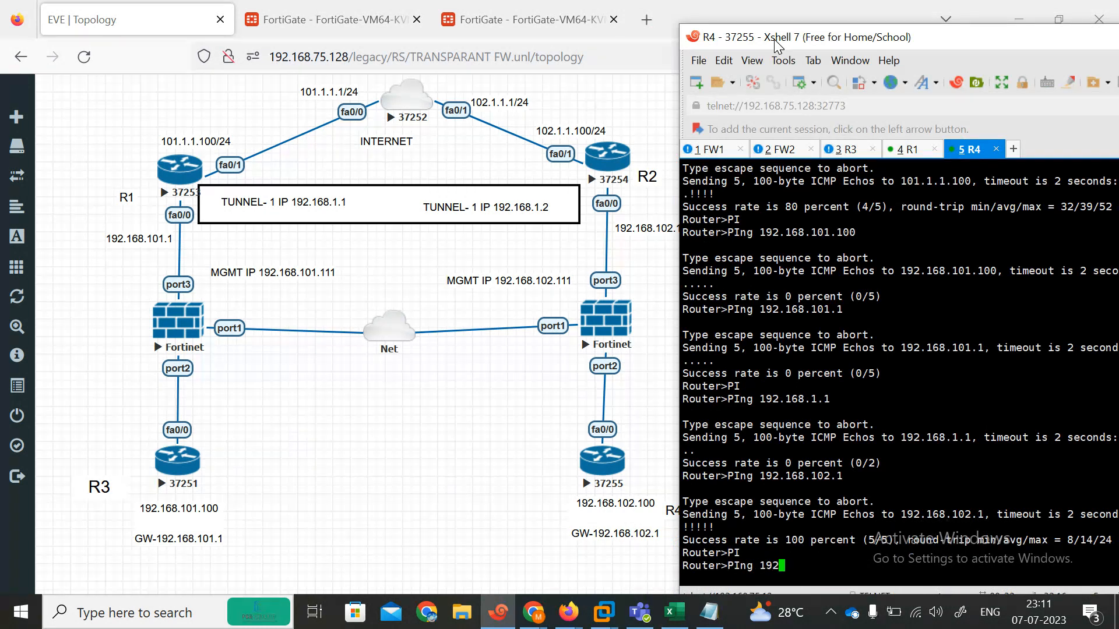
pyautogui.write('.168.102.')
pyautogui.press('BackSpace')
pyautogui.press('BackSpace')
pyautogui.press('BackSpace')
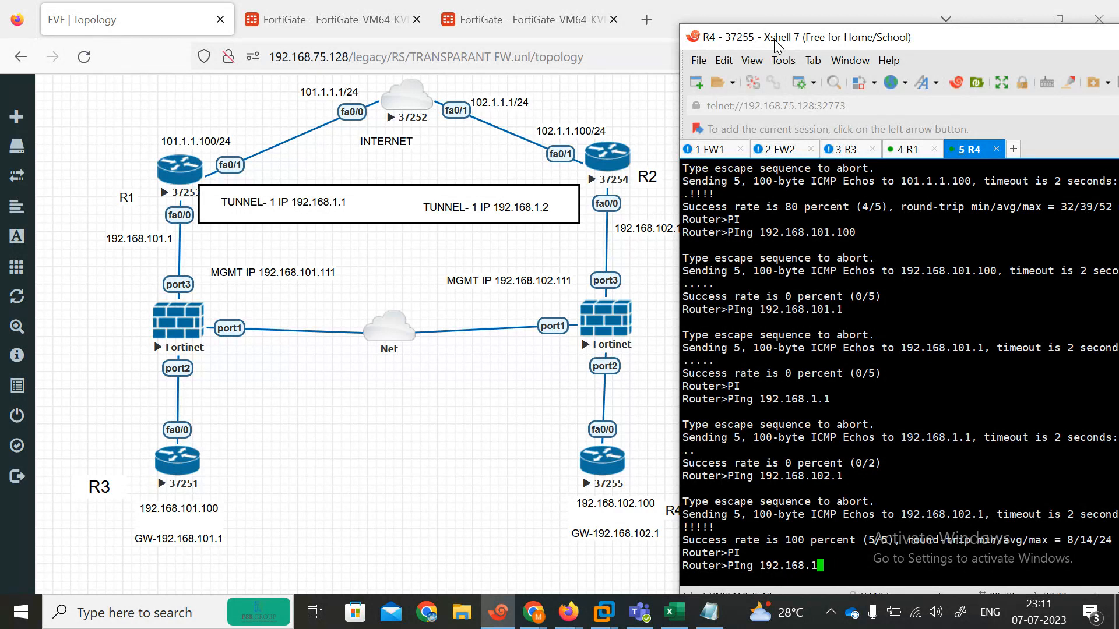